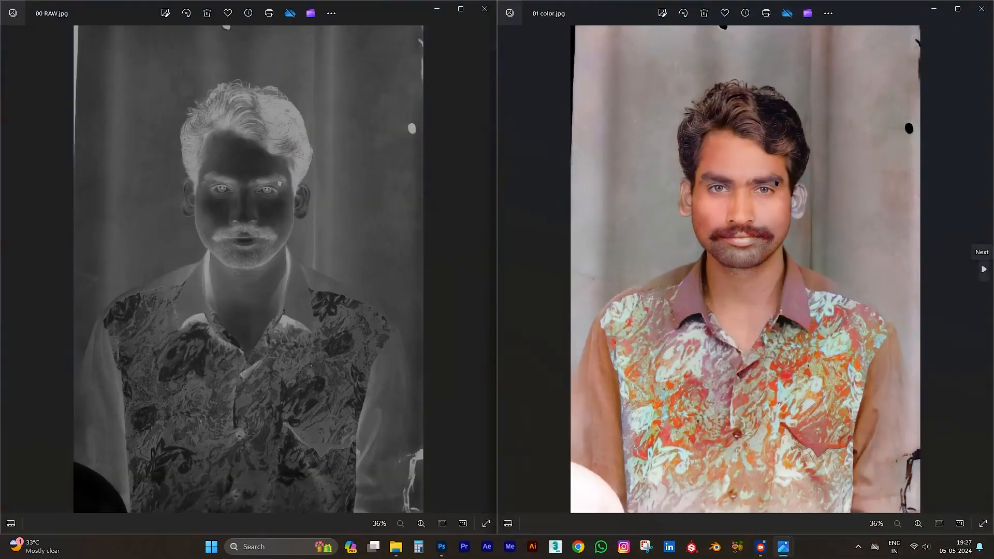
# Look through the colour version and the AI versions of the portrait, from 01 color.jpg to ai 05.jpg
pyautogui.click(983, 270)
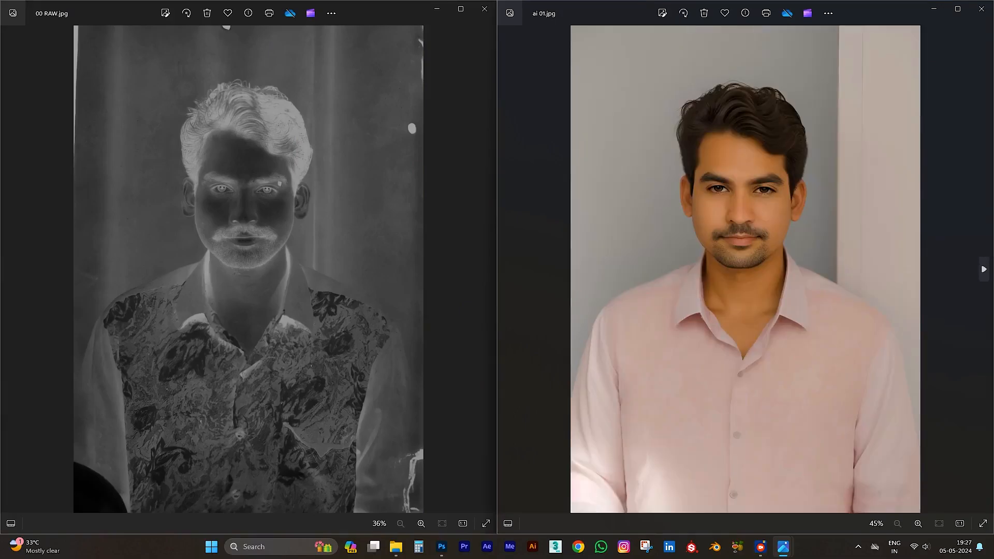
pyautogui.click(983, 269)
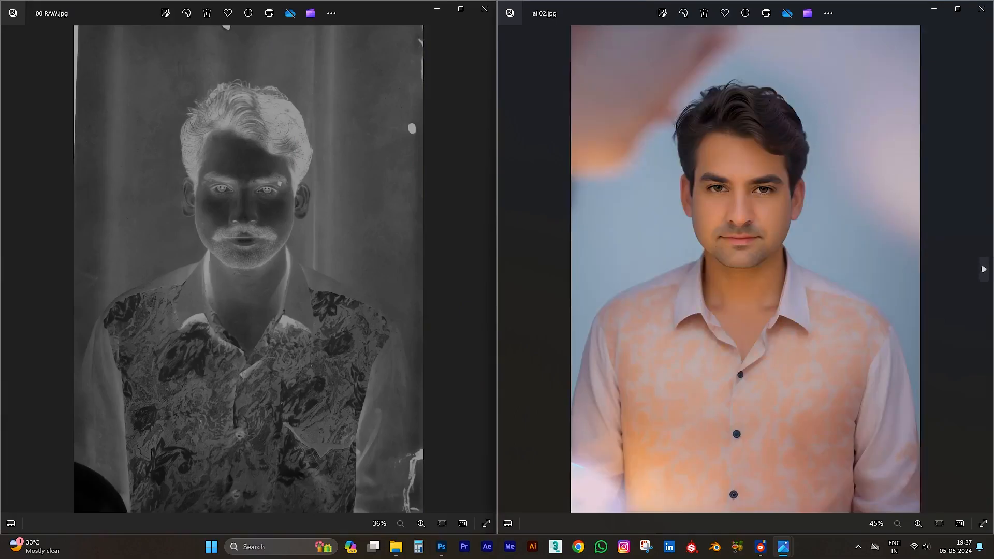
pyautogui.click(983, 269)
pyautogui.click(983, 269)
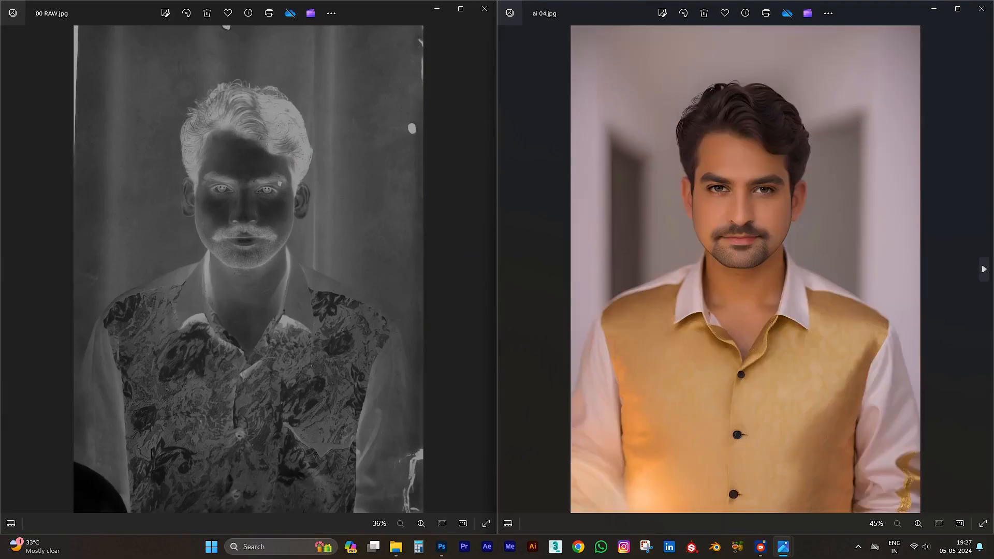
pyautogui.click(983, 269)
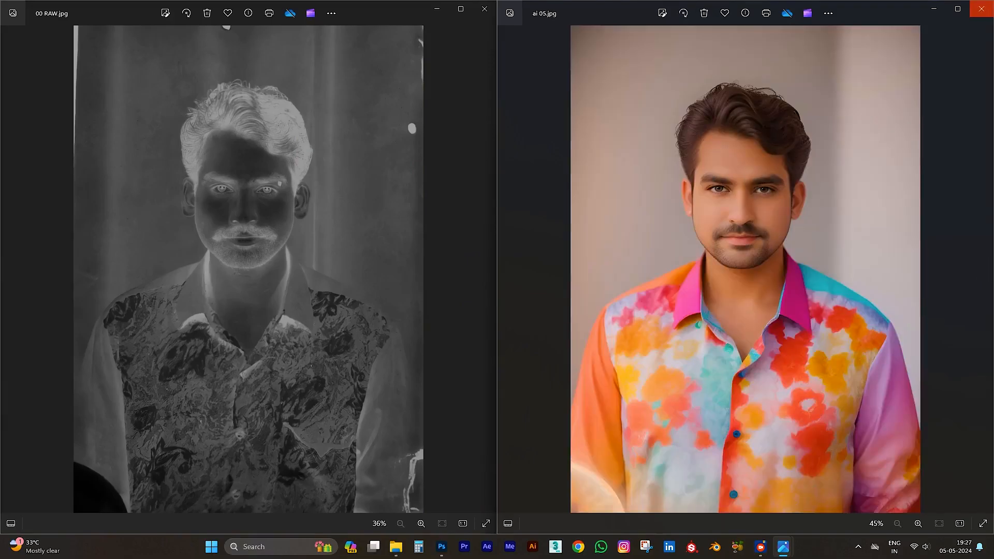
# Close both image viewer windows and minimise the siva folder window to switch to Photoshop
pyautogui.click(981, 8)
pyautogui.click(485, 9)
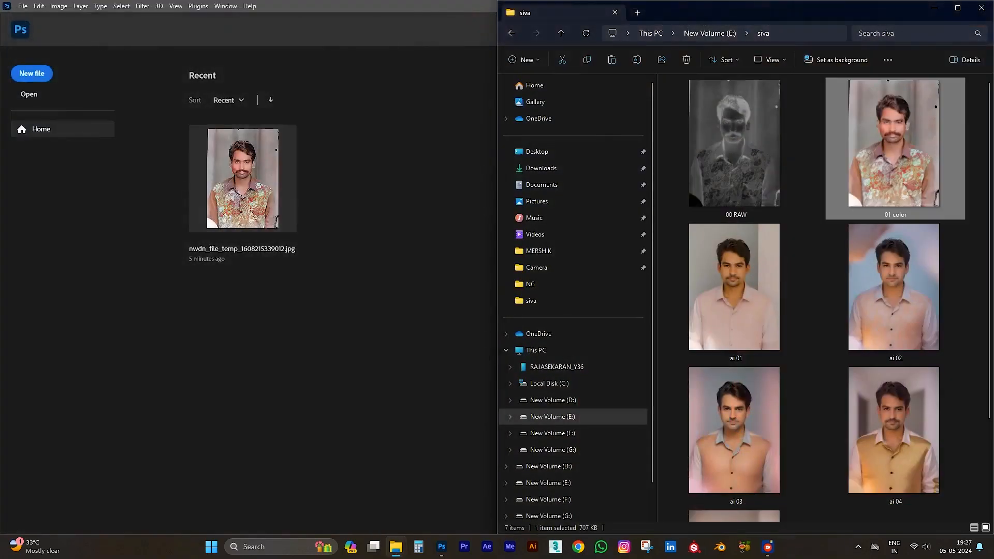
pyautogui.click(933, 8)
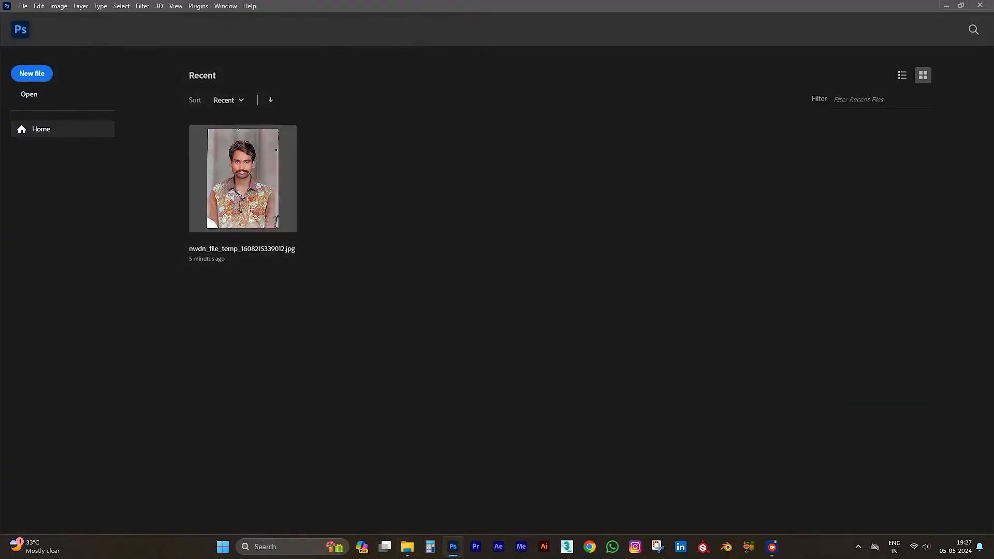
# Open the negative portrait 00 RAW.jpg as a document
pyautogui.click(22, 6)
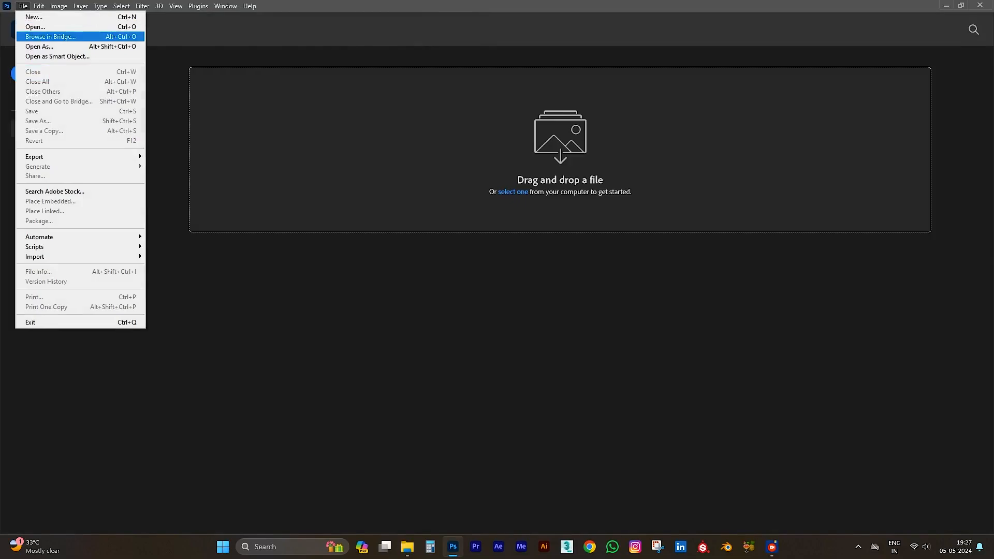
pyautogui.click(35, 27)
pyautogui.doubleClick(123, 92)
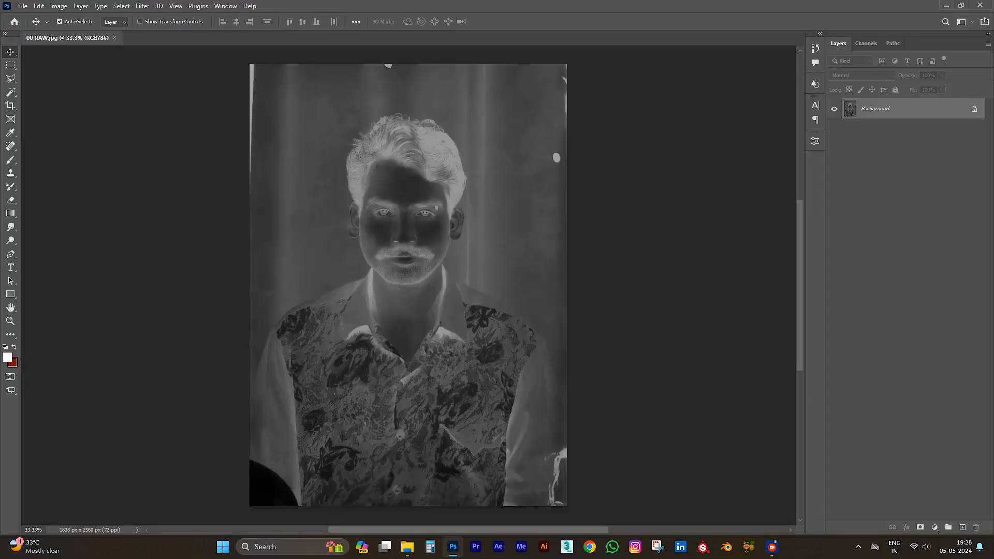
# Unlock the Background layer and duplicate it, keeping the copy below the selected original
pyautogui.click(975, 109)
pyautogui.moveTo(927, 109); pyautogui.dragTo(927, 141)
pyautogui.click(921, 109)
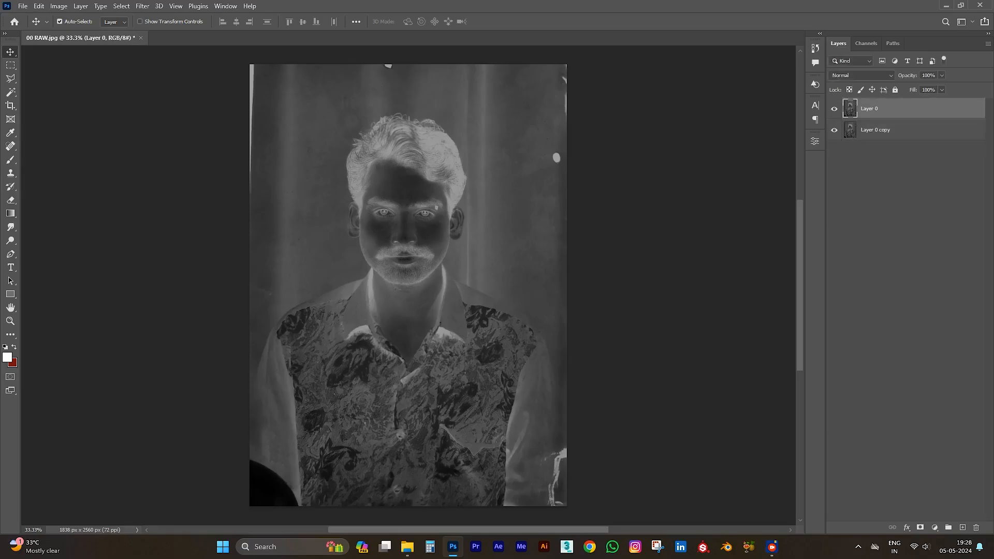
# Invert the negative on Layer 0 and strengthen its contrast with Levels, using input black 92 and white 254
pyautogui.hotkey('ctrl', 'i')
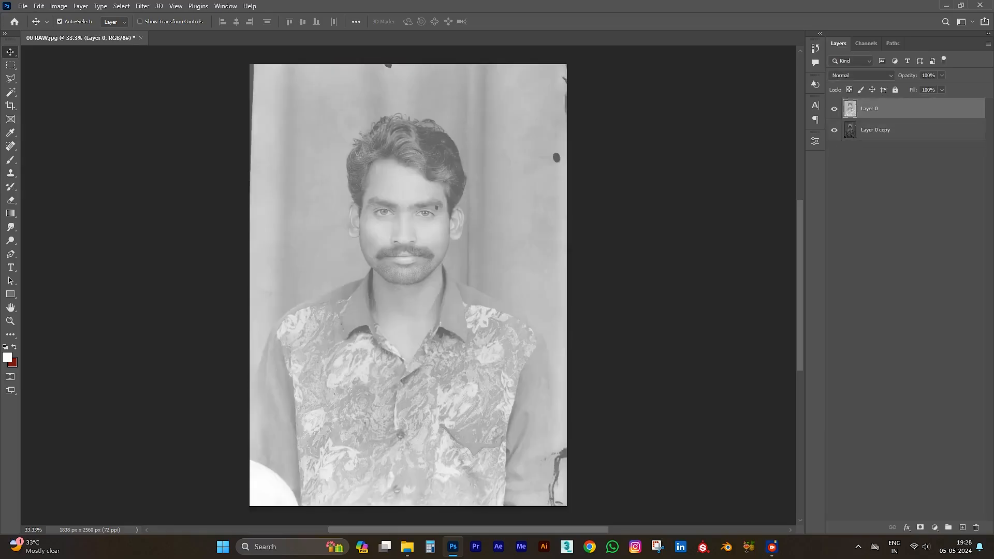
pyautogui.press('ctrl')
pyautogui.hotkey('ctrl', 'l')
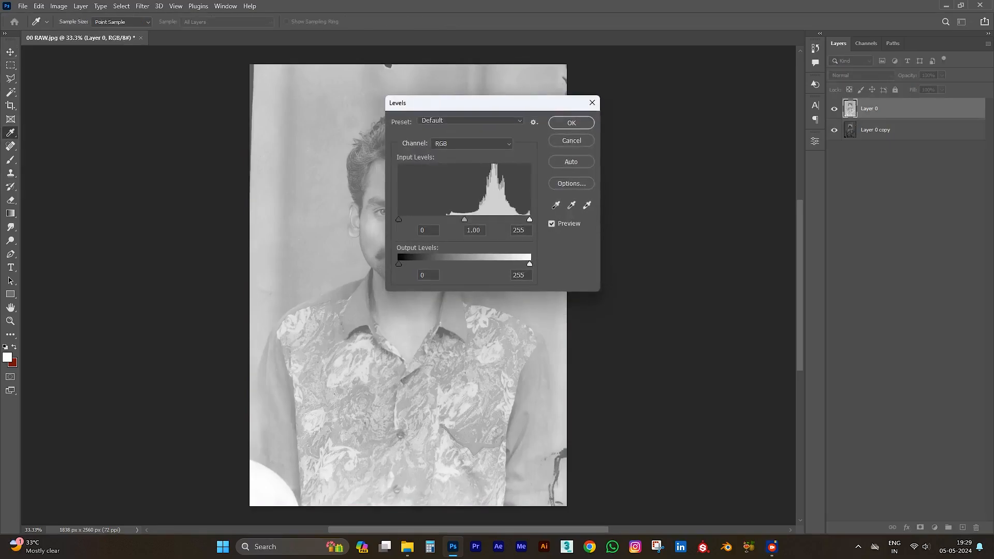
pyautogui.moveTo(482, 106); pyautogui.dragTo(698, 82)
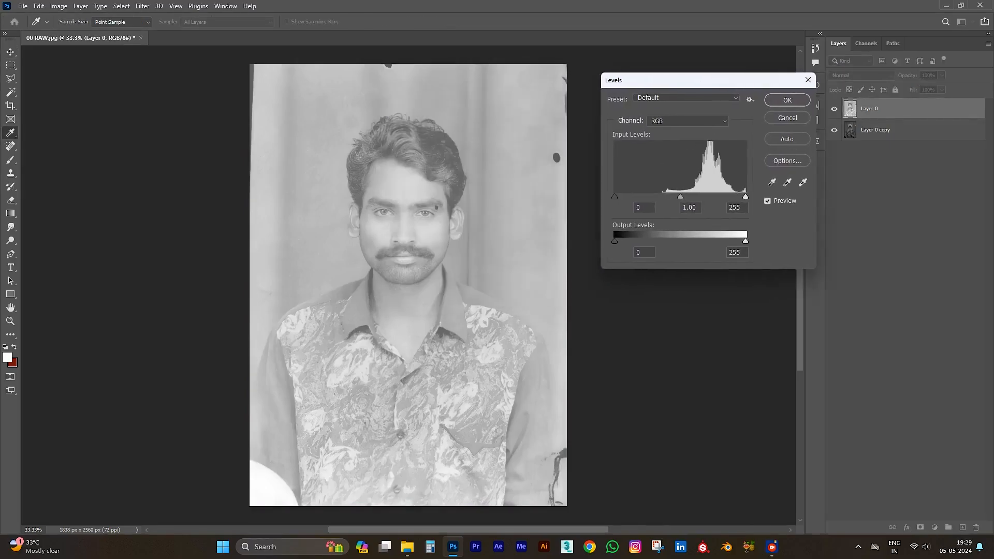
pyautogui.moveTo(614, 197); pyautogui.dragTo(662, 197)
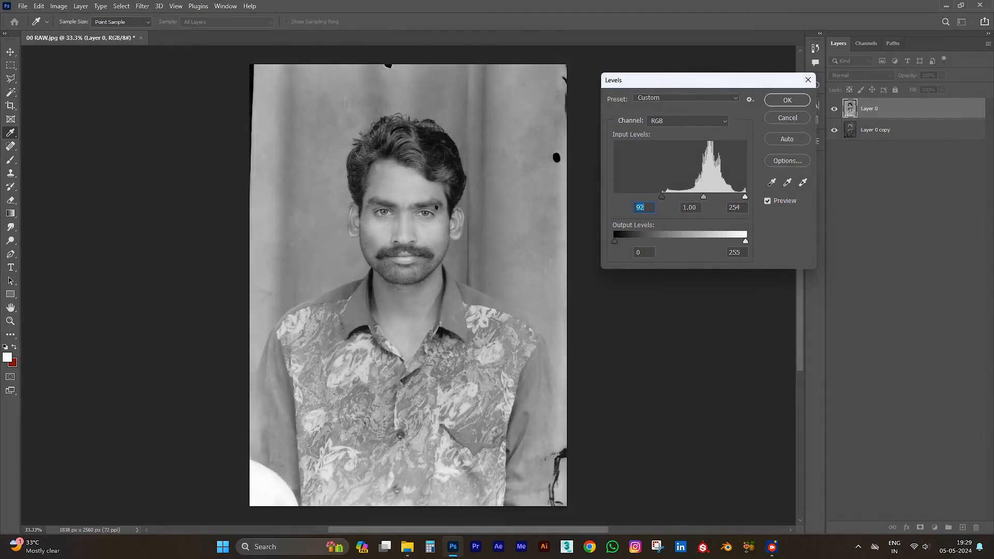
pyautogui.click(787, 100)
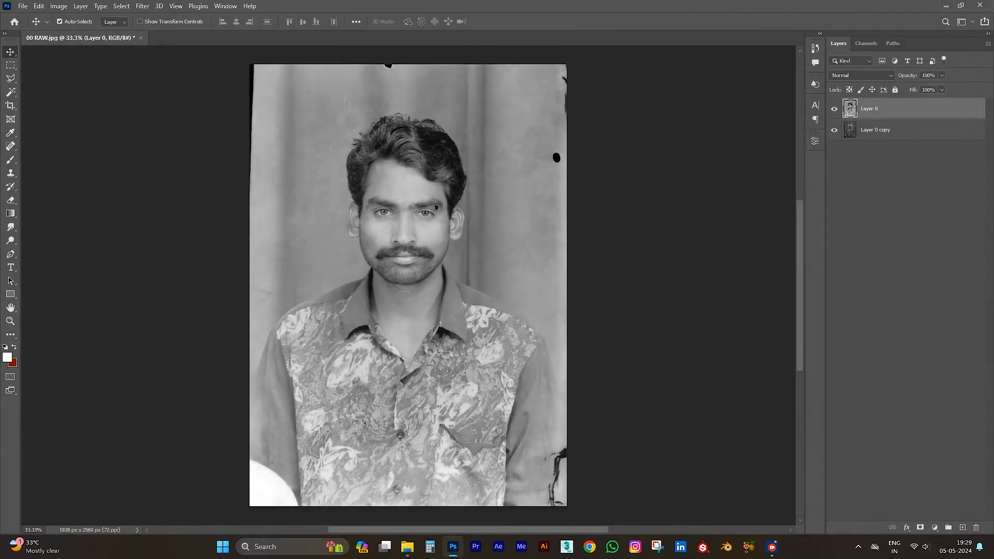
# Compare the inverted Layer 0 with the original negative underneath by toggling its visibility
pyautogui.click(688, 196)
pyautogui.click(834, 109)
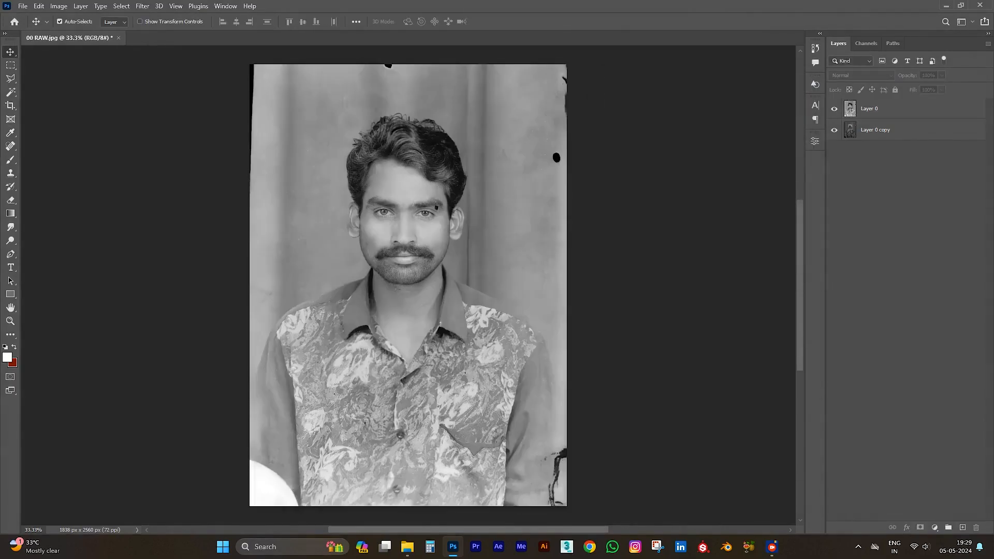
pyautogui.click(834, 109)
pyautogui.click(834, 109)
pyautogui.click(834, 109)
pyautogui.click(833, 109)
pyautogui.click(891, 109)
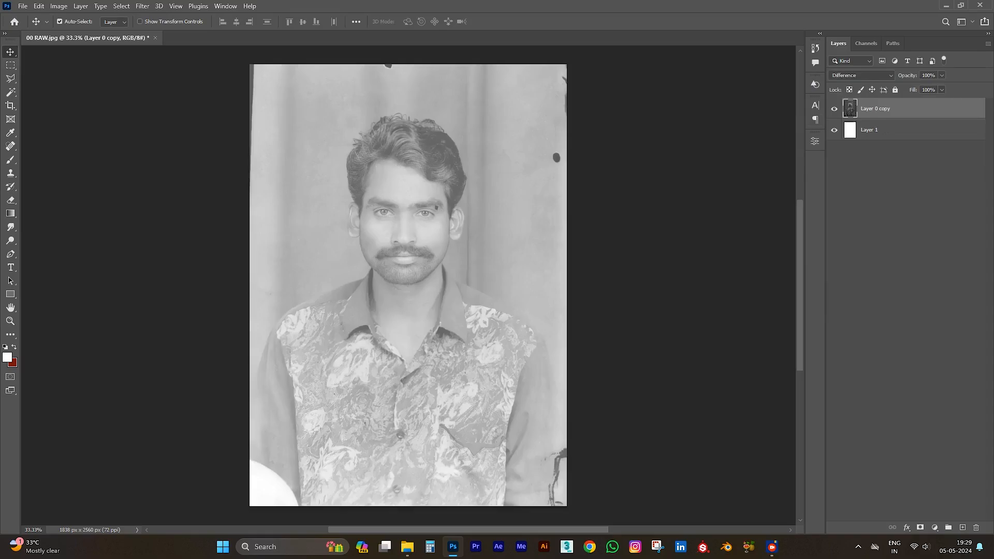
# Try Normal and the blend modes from Difference to Luminosity on Layer 0 copy, and settle on Difference over the white layer
pyautogui.click(873, 75)
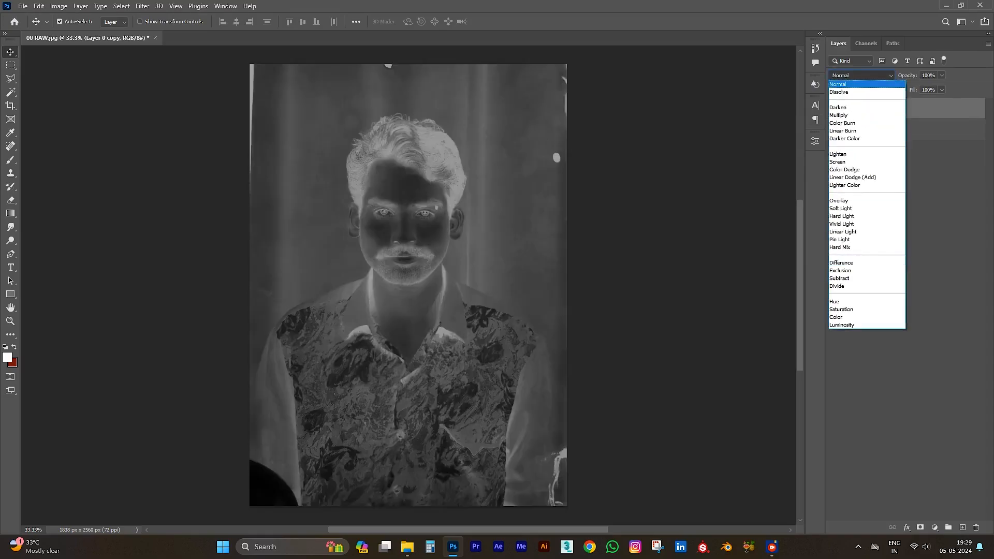
pyautogui.click(873, 84)
pyautogui.click(869, 75)
pyautogui.click(869, 76)
pyautogui.click(869, 76)
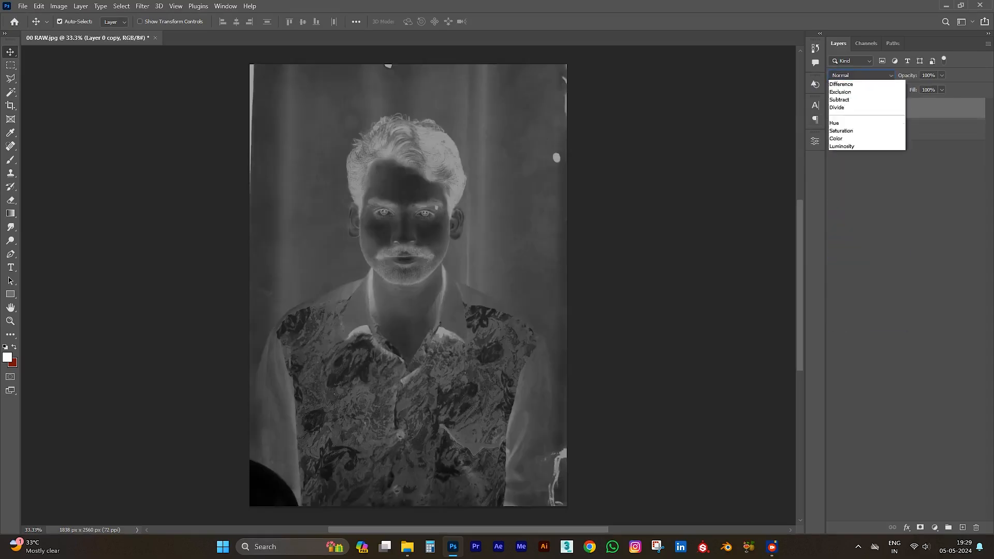
pyautogui.press('Down')
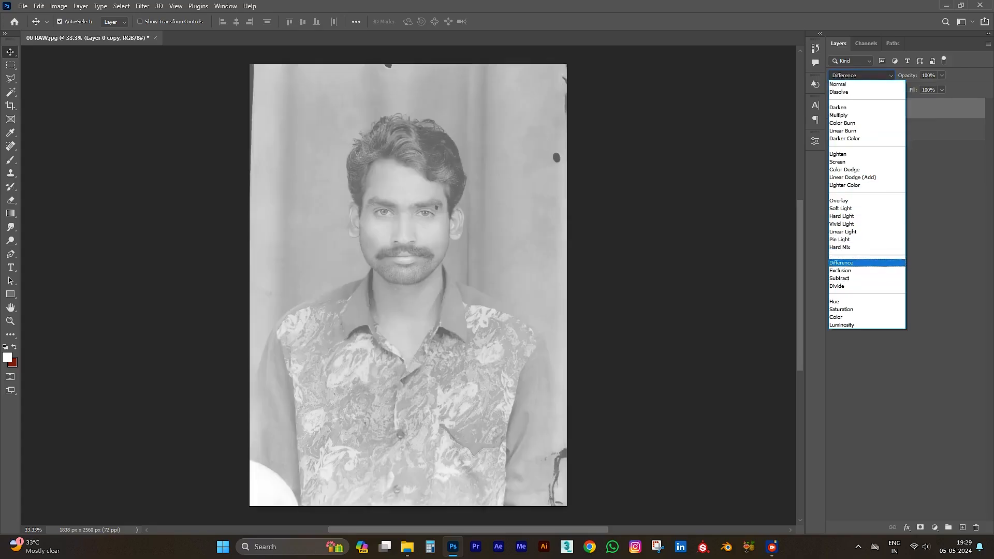
pyautogui.press('Down')
pyautogui.press('Down')
pyautogui.press('Down')
pyautogui.press('Down')
pyautogui.press('Down')
pyautogui.press('Down')
pyautogui.press('Down')
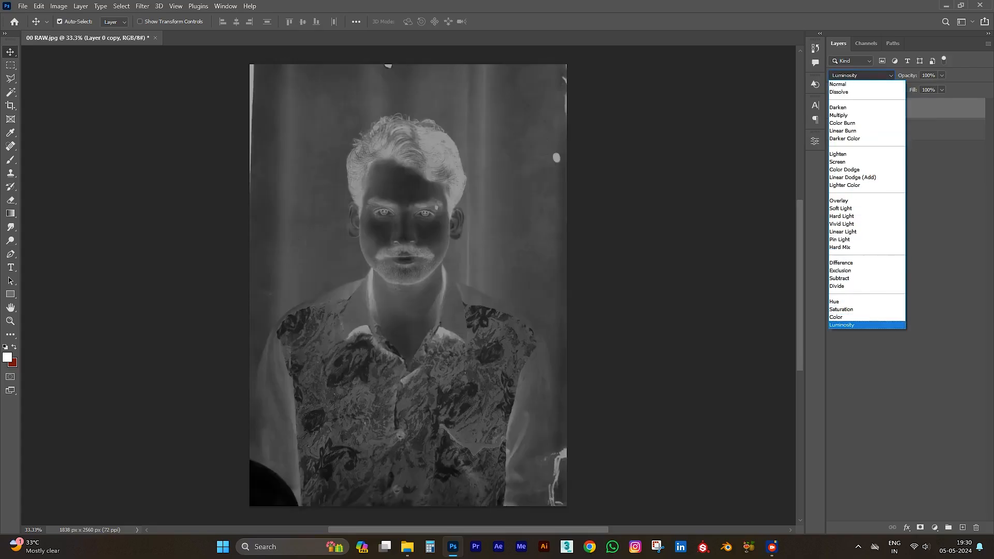
pyautogui.press('Up')
pyautogui.press('Up')
pyautogui.press('Up')
pyautogui.press('Up')
pyautogui.press('Up')
pyautogui.press('Up')
pyautogui.press('Up')
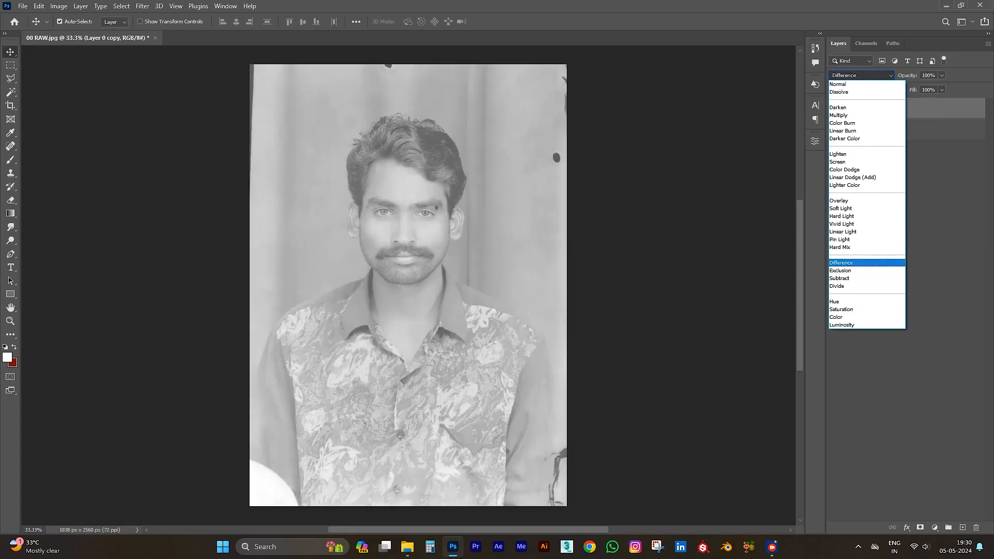
pyautogui.press('Return')
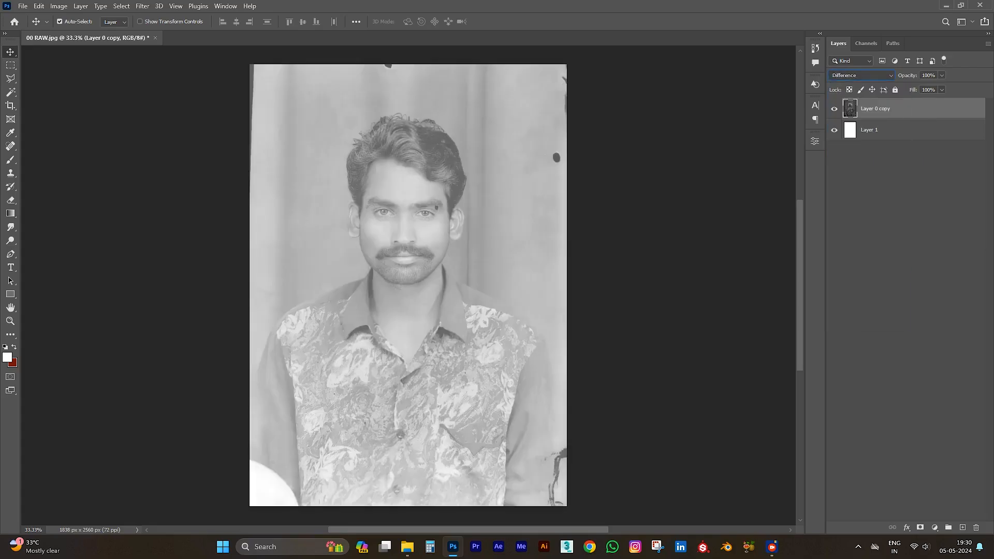
# Combine Layer 0 copy and the white Layer 1 into one smart object
pyautogui.keyDown('shift'); pyautogui.click(933, 131); pyautogui.keyUp('shift')
pyautogui.rightClick(934, 130)
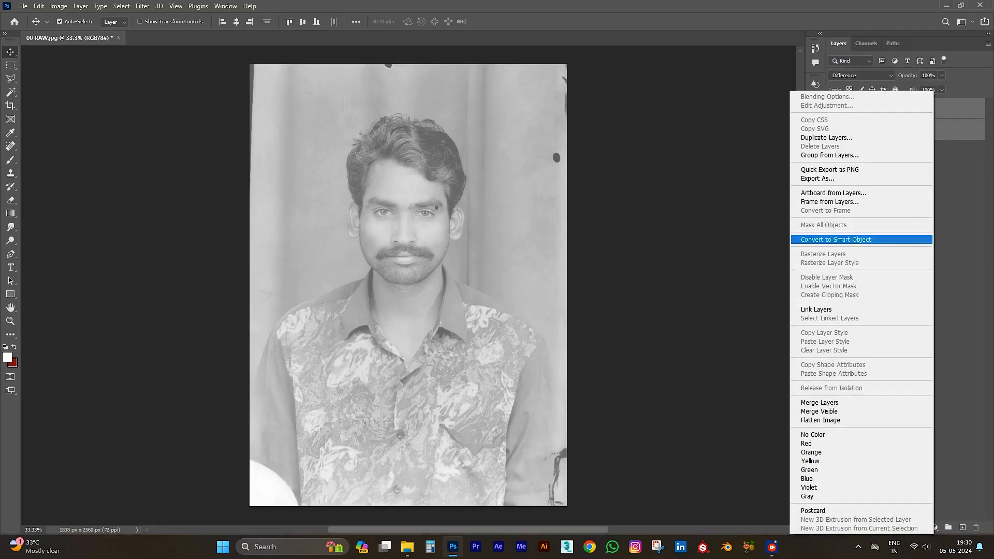
pyautogui.click(836, 239)
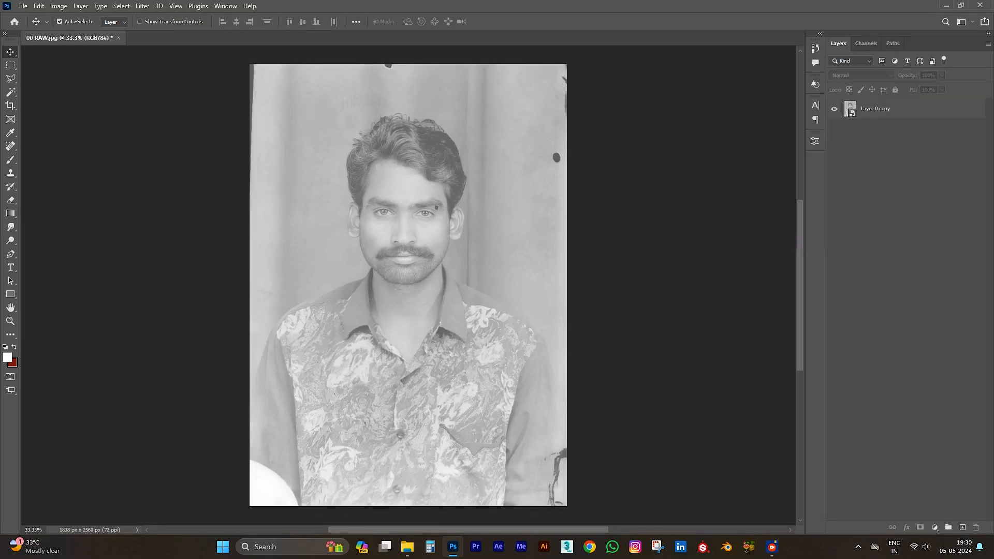
# Rasterize the combined smart object layer
pyautogui.press('b')
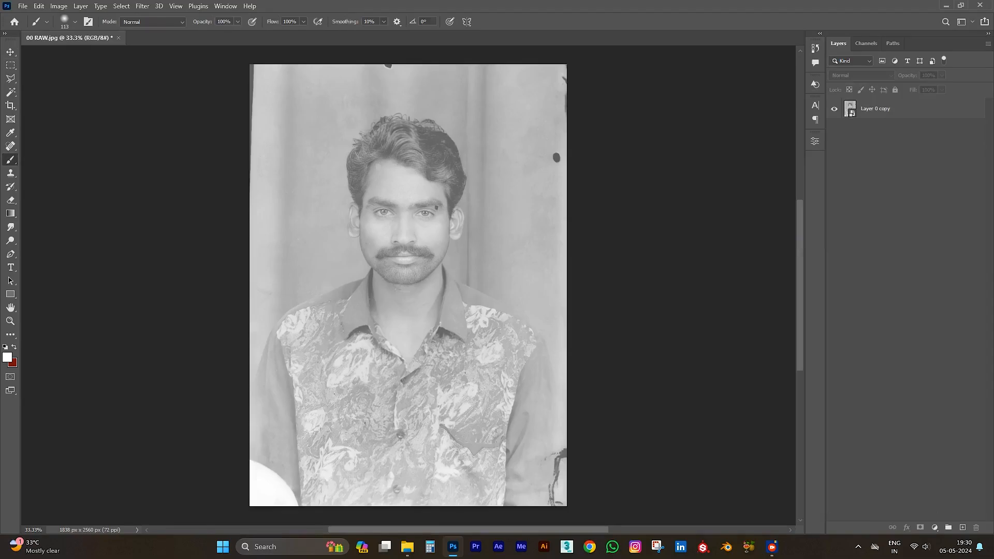
pyautogui.press('v')
pyautogui.click(901, 109)
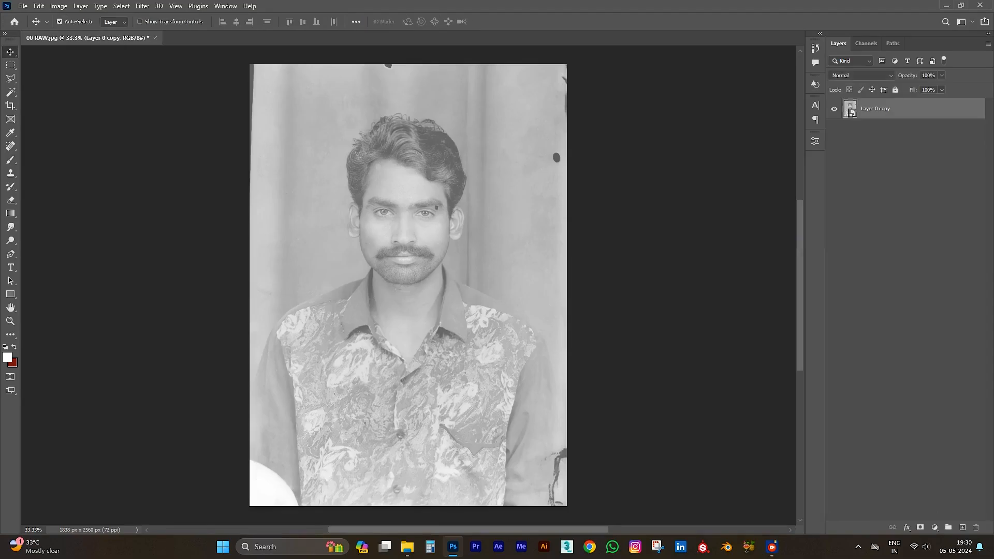
pyautogui.rightClick(893, 108)
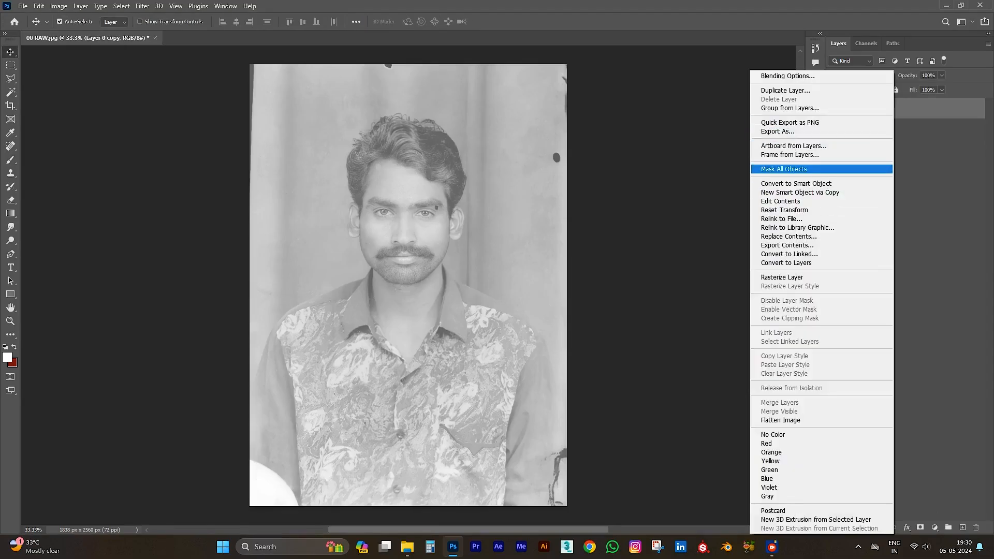
pyautogui.click(782, 277)
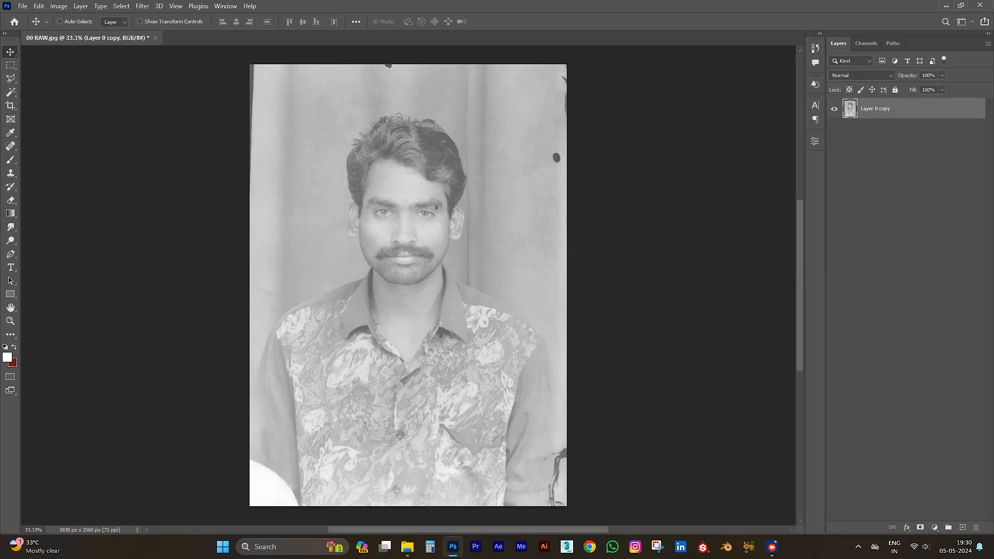
# Deepen the shadows of the pale positive portrait with Levels by raising the black input point towards the histogram's start
pyautogui.hotkey('ctrl', 'l')
pyautogui.moveTo(614, 197); pyautogui.dragTo(656, 197)
pyautogui.click(642, 207)
pyautogui.press('Return')
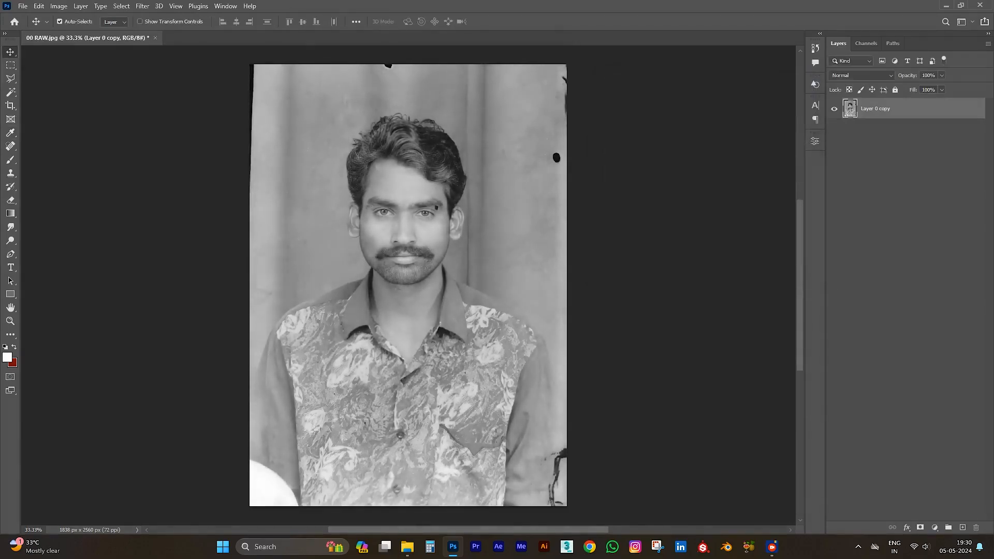
pyautogui.click(642, 207)
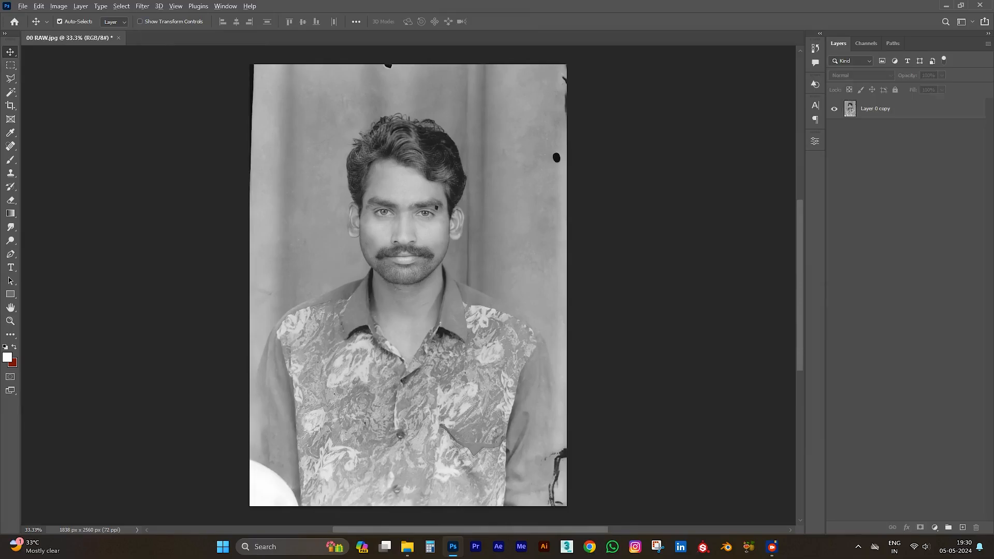
pyautogui.scroll(8, 508, 158)
pyautogui.scroll(-5, 567, 283)
pyautogui.scroll(-8, 487, 181)
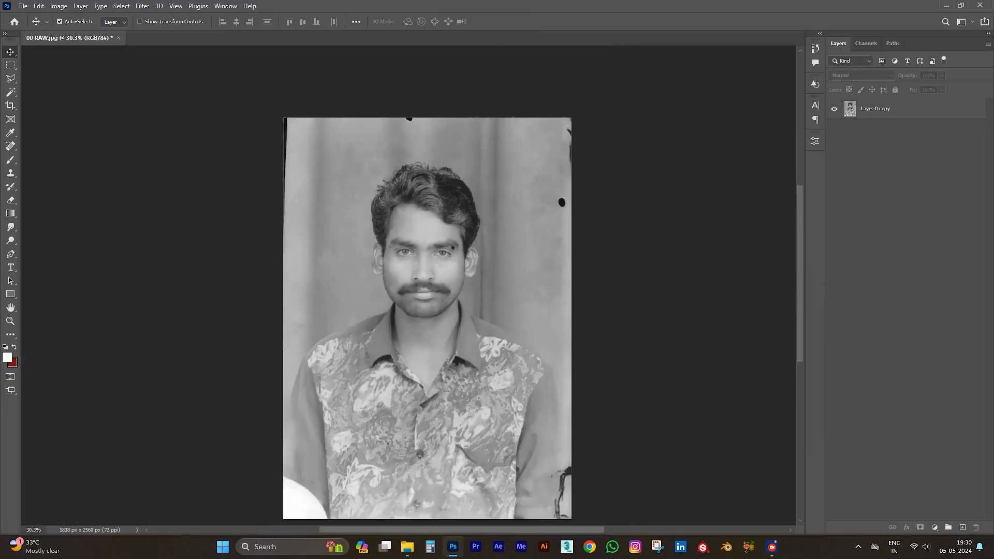
pyautogui.scroll(4, 518, 279)
pyautogui.scroll(1, 401, 261)
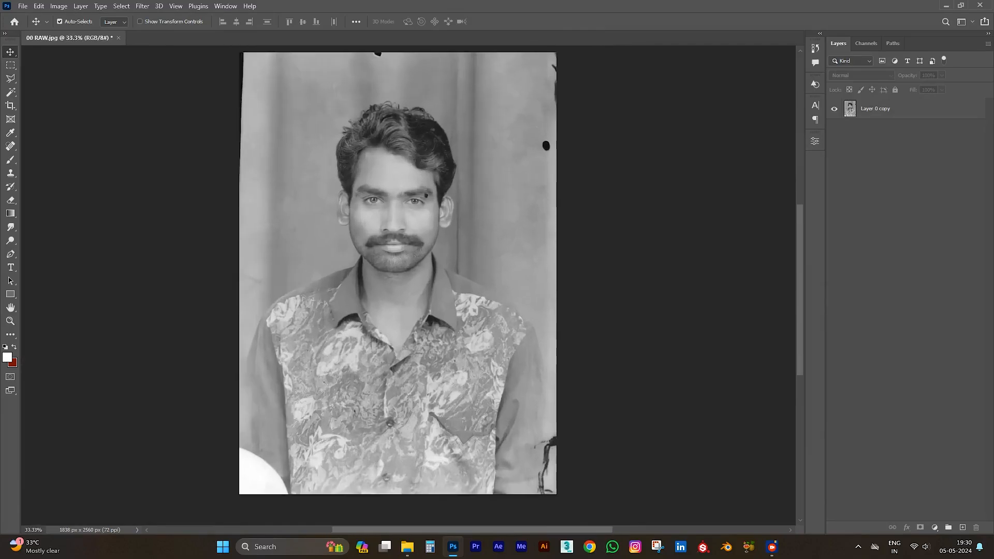
pyautogui.scroll(-3, 414, 279)
pyautogui.scroll(3, 435, 300)
pyautogui.scroll(-2, 382, 274)
pyautogui.scroll(3, 339, 179)
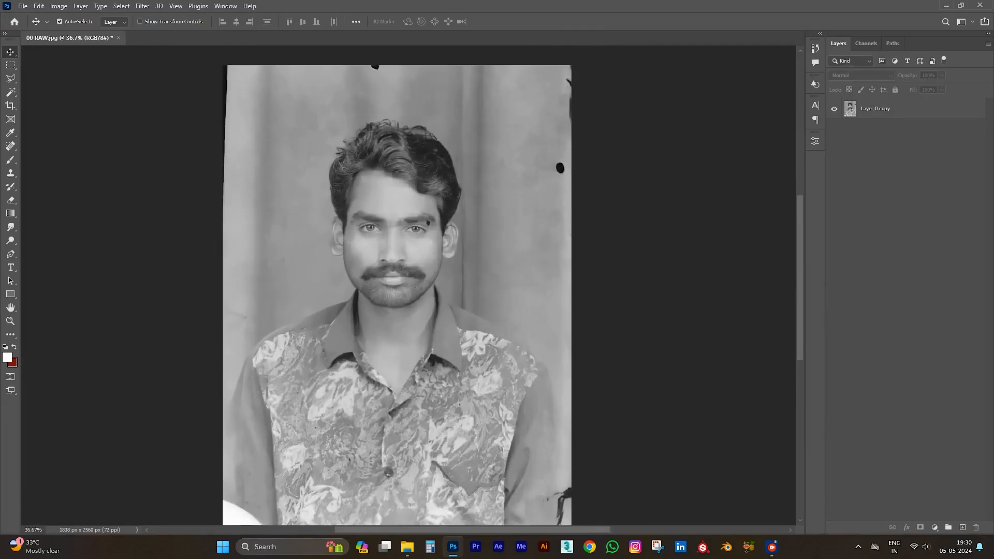
pyautogui.scroll(-2, 385, 188)
# Add a Solid Color fill layer above Layer 0 copy in pale peach, #fcd9c5
pyautogui.click(935, 527)
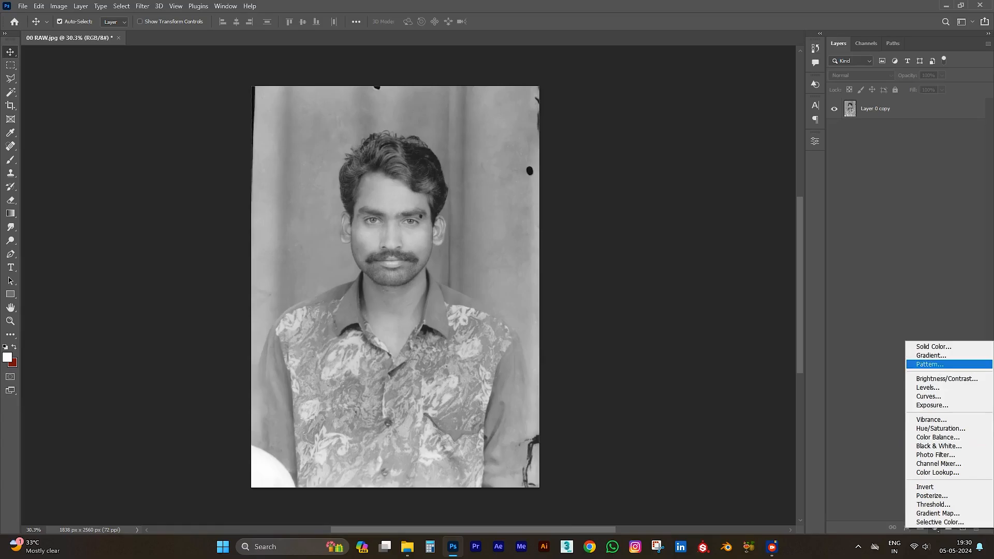
pyautogui.click(933, 346)
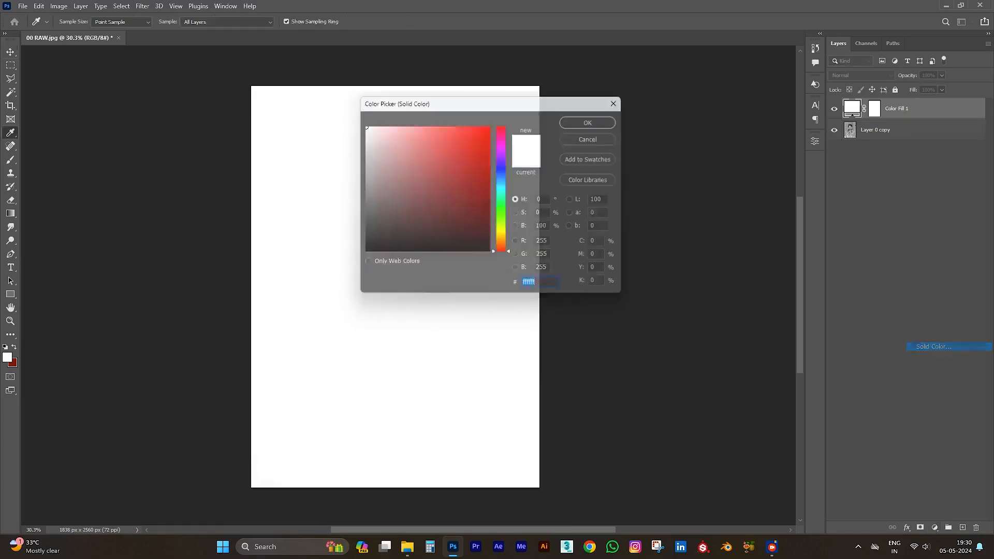
pyautogui.click(389, 126)
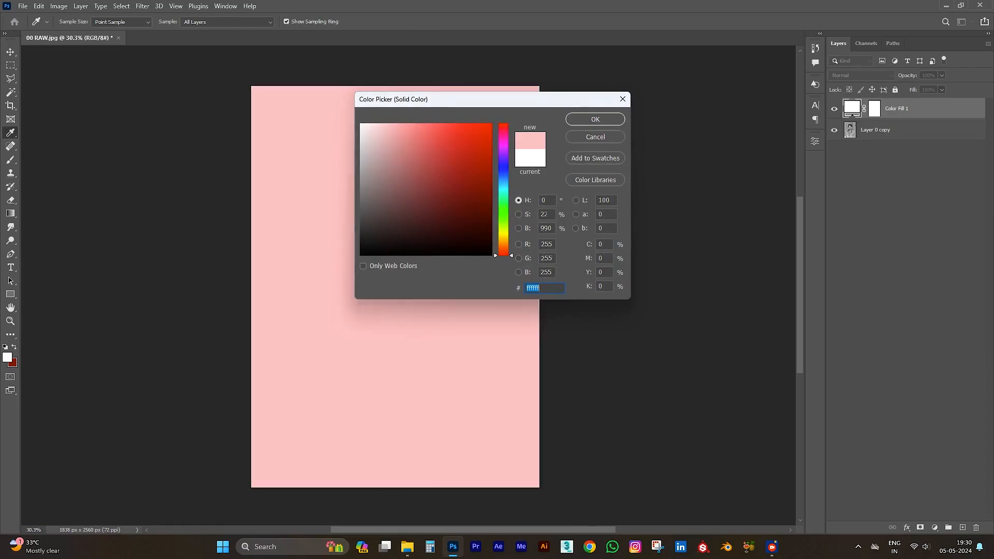
pyautogui.moveTo(504, 255); pyautogui.dragTo(504, 247)
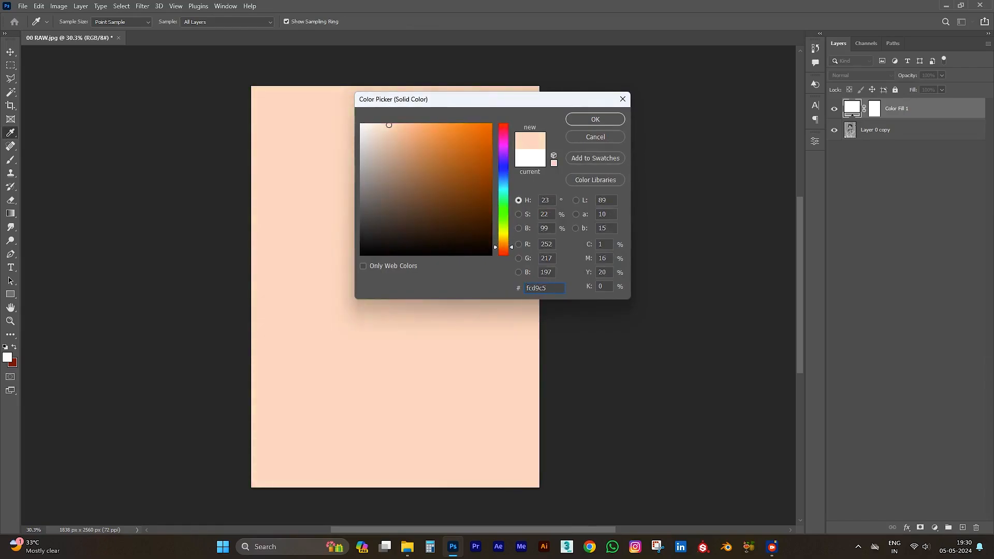
pyautogui.click(595, 119)
# Try the blend modes from Multiply onwards on the peach Color Fill 1 layer and settle on Color
pyautogui.click(861, 76)
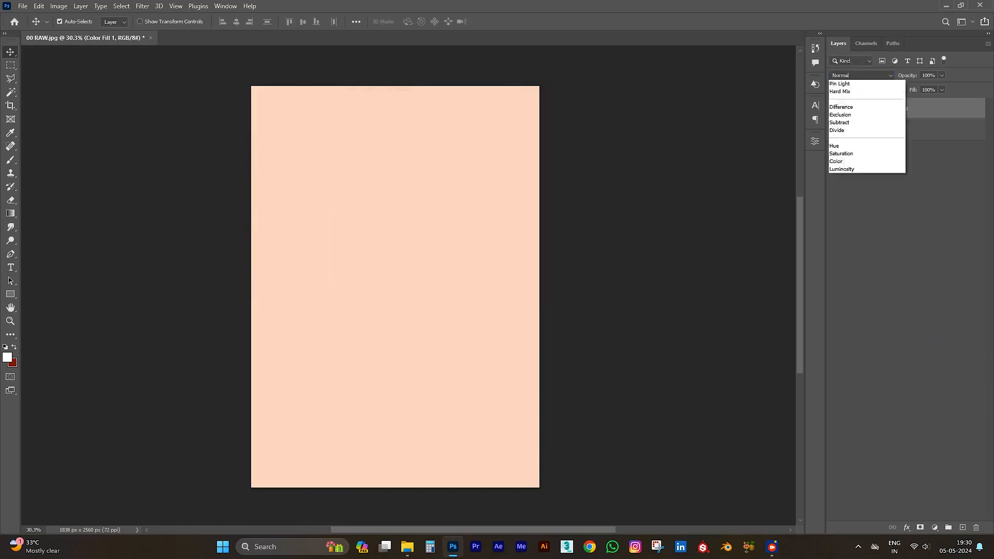
pyautogui.press('Down')
pyautogui.press('Down')
pyautogui.press('Down')
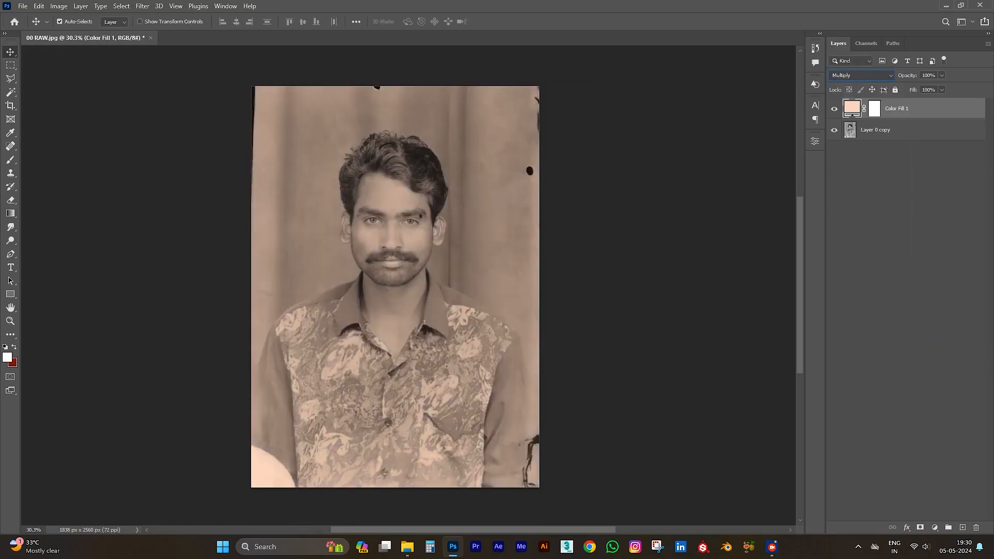
pyautogui.press('Down')
pyautogui.press('Down')
pyautogui.press('Down')
pyautogui.press('Down')
pyautogui.press('Down')
pyautogui.press('Down')
pyautogui.press('Down')
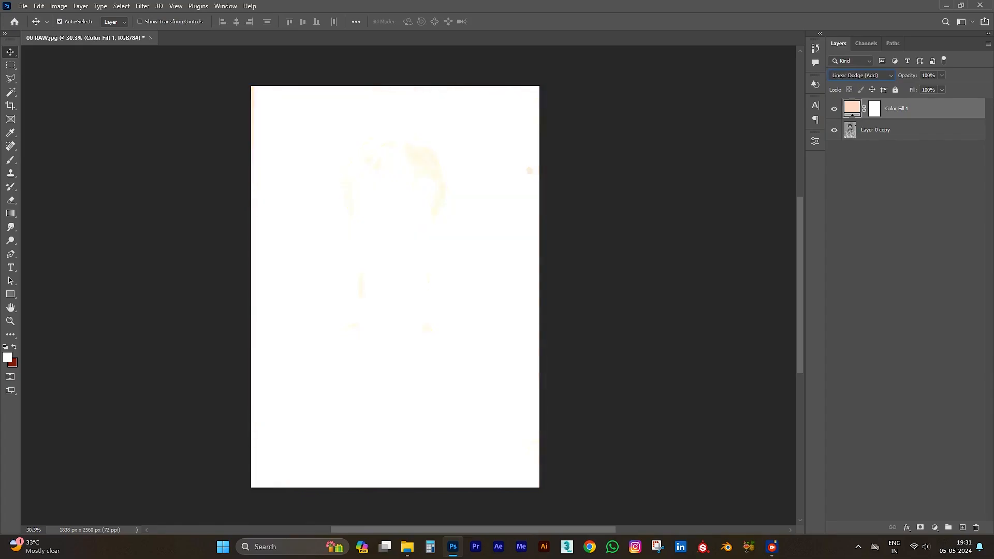
pyautogui.press('Down')
pyautogui.press('Down')
pyautogui.press('Down')
pyautogui.press('Down')
pyautogui.press('Down')
pyautogui.press('Down')
pyautogui.press('Down')
pyautogui.press('Down')
pyautogui.press('Down')
pyautogui.press('Down')
pyautogui.press('Down')
pyautogui.press('Down')
pyautogui.press('Down')
pyautogui.press('Down')
pyautogui.press('Down')
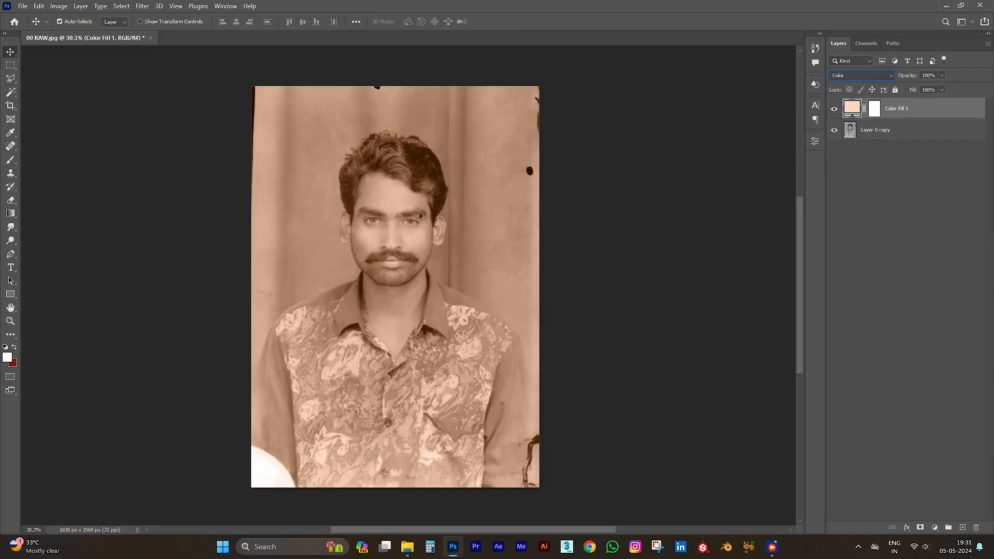
# Load the portrait's bright tones as a selection from the channels and add a brownish Solid Color fill masked by them
pyautogui.click(901, 130)
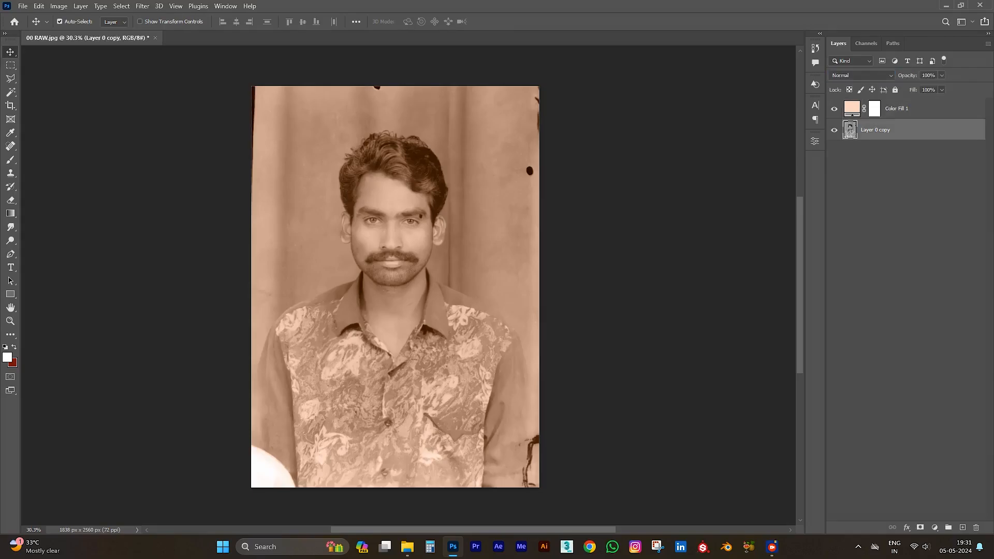
pyautogui.click(866, 43)
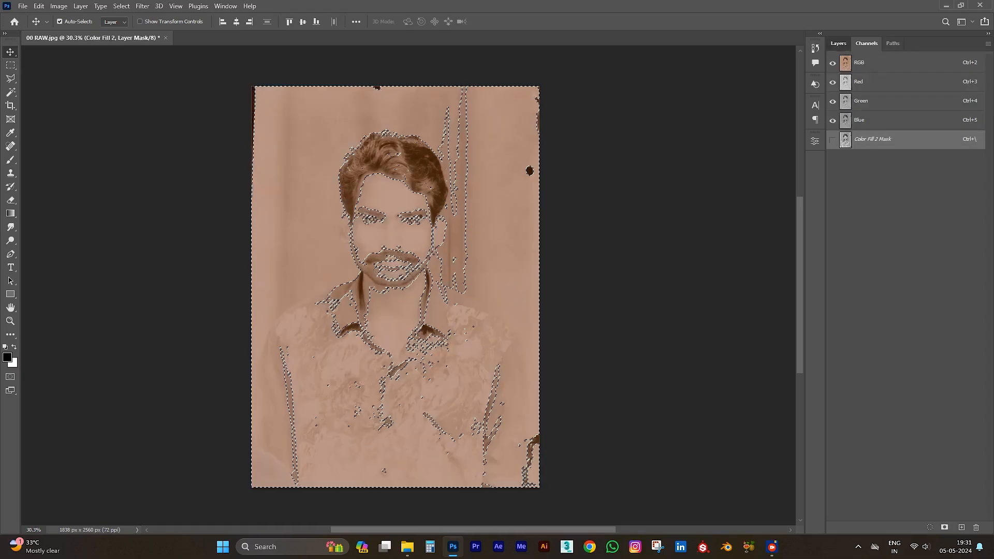
pyautogui.click(838, 44)
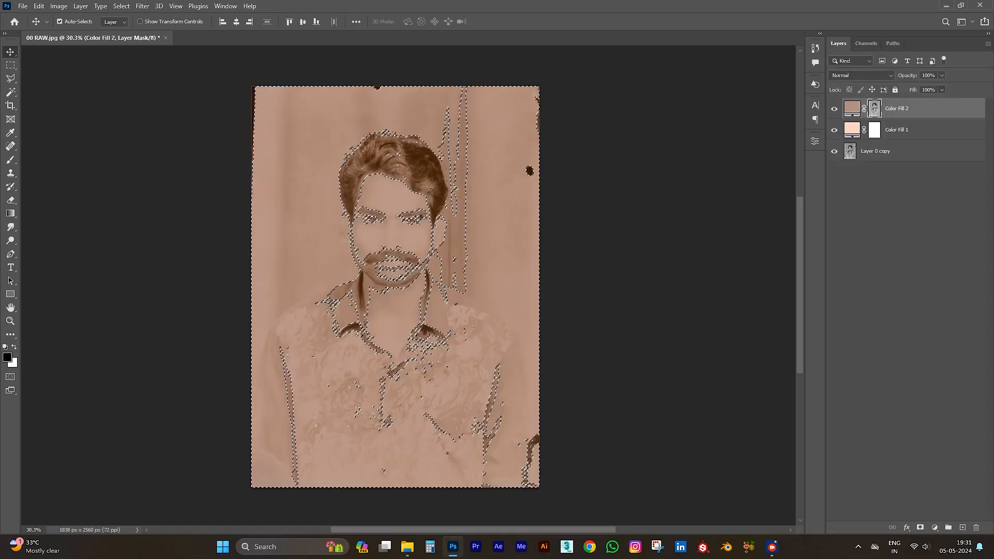
# Delete the Color Fill 2 layer's mask and add a new mask made from the active selection
pyautogui.rightClick(876, 110)
pyautogui.click(913, 131)
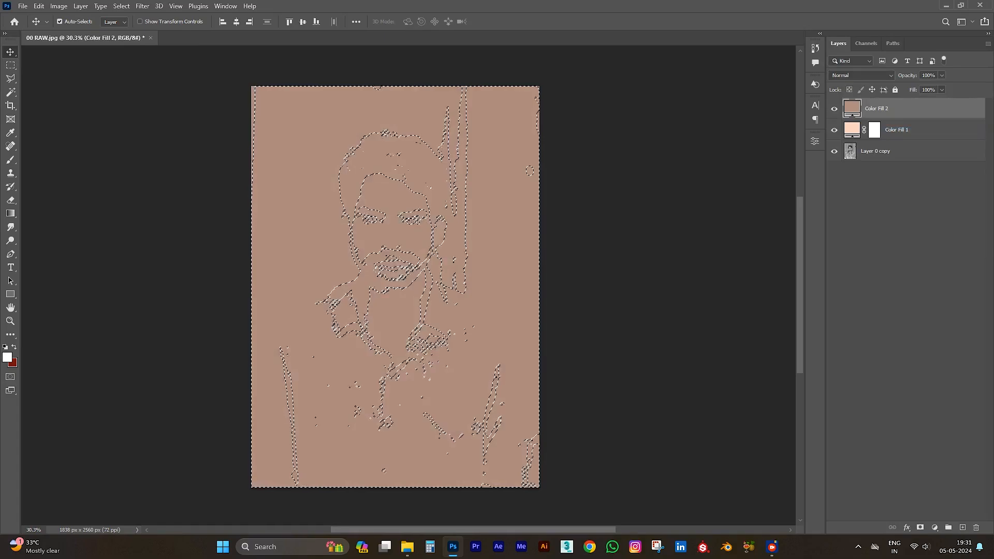
pyautogui.click(920, 527)
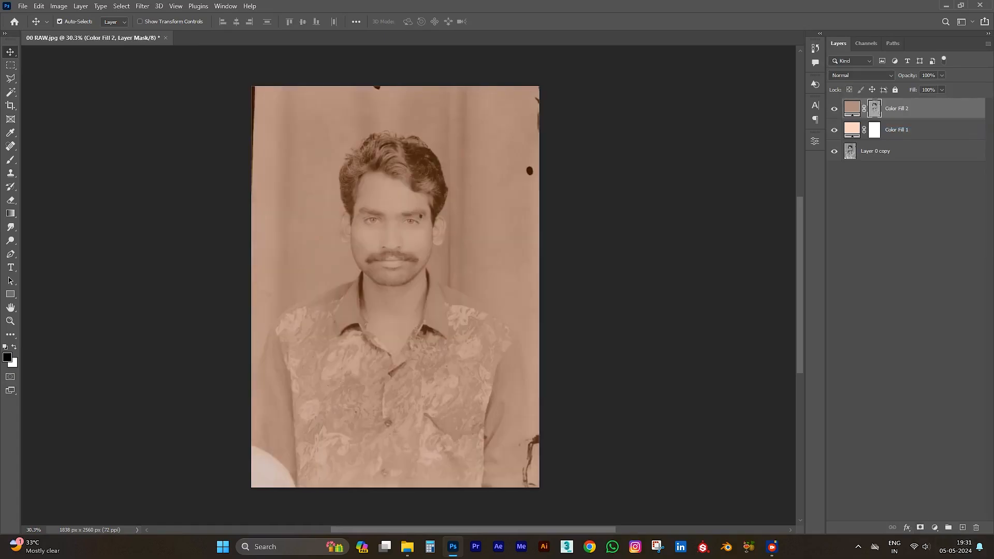
# Try different blend modes on the Color Fill 2 layer, including Multiply, Linear Burn, Color Dodge and Pin Light
pyautogui.click(861, 75)
pyautogui.click(862, 76)
pyautogui.press('Down')
pyautogui.press('Down')
pyautogui.press('Down')
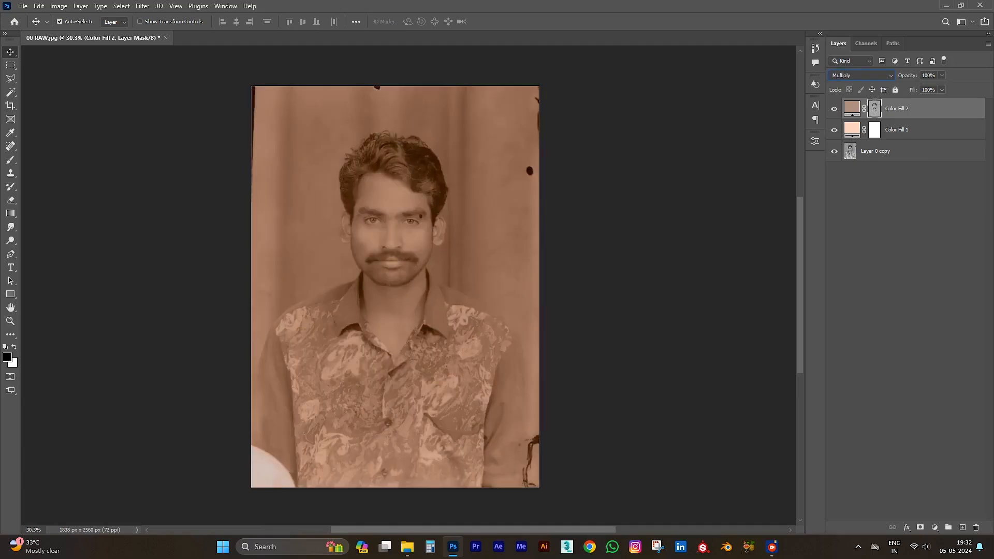
pyautogui.press('Down')
pyautogui.press('Up')
pyautogui.press('Down')
pyautogui.press('Down')
pyautogui.press('Down')
pyautogui.press('Down')
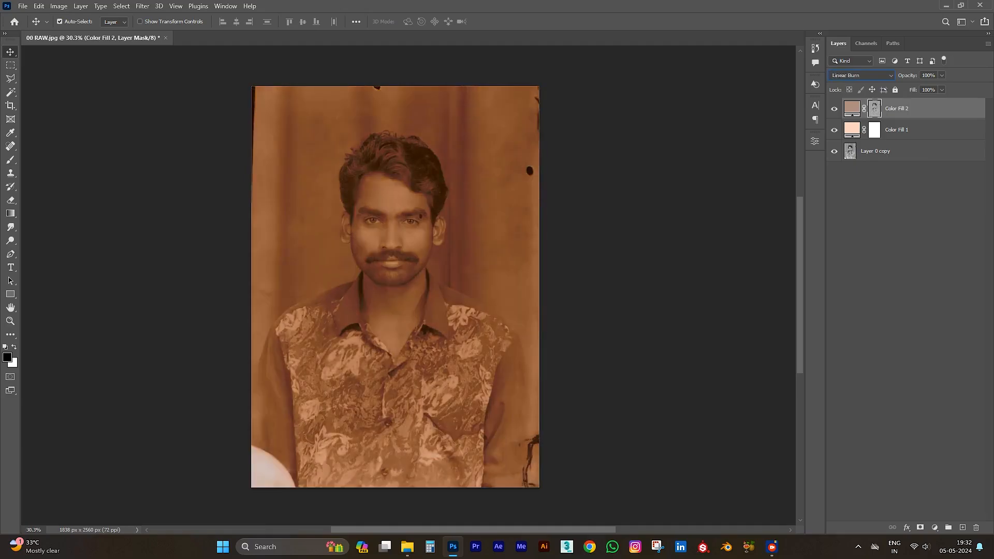
pyautogui.press('Down')
pyautogui.press('Down')
pyautogui.press('Down')
pyautogui.press('Down')
pyautogui.press('Down')
pyautogui.press('Down')
pyautogui.press('Down')
pyautogui.press('Down')
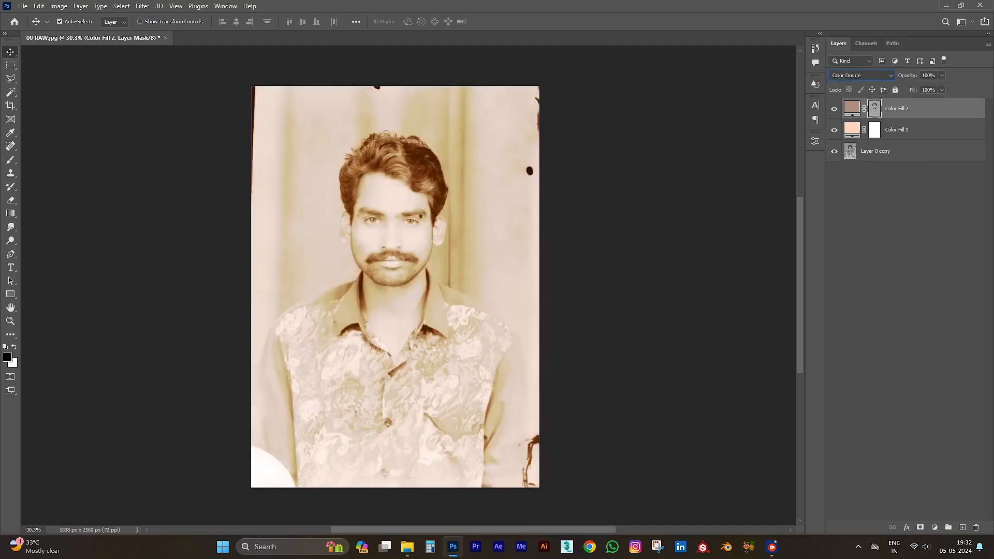
pyautogui.press('Down')
pyautogui.press('Down')
pyautogui.press('Down')
pyautogui.press('Down')
pyautogui.press('Down')
pyautogui.press('Down')
pyautogui.press('Down')
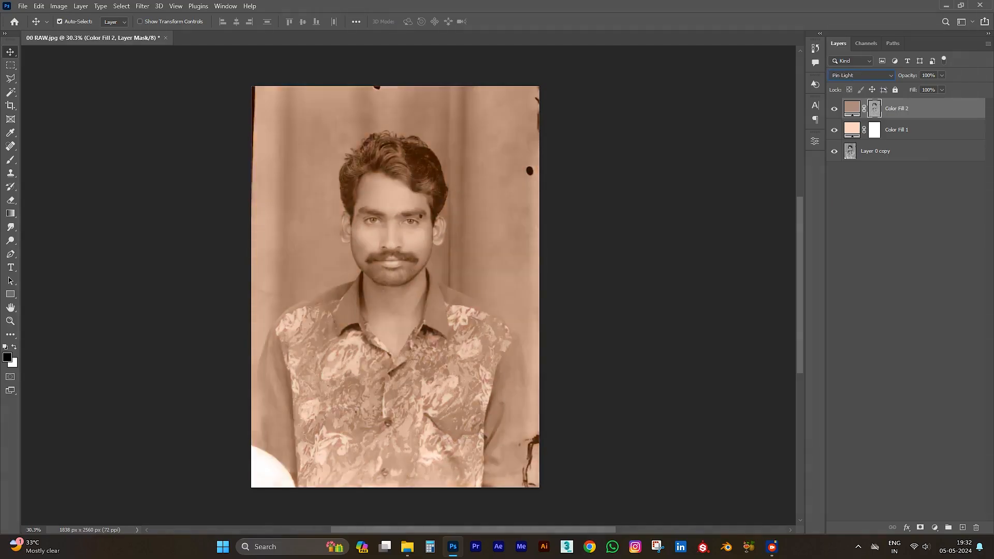
pyautogui.press('Down')
pyautogui.press('Down')
pyautogui.press('Up')
pyautogui.press('Up')
pyautogui.press('Up')
pyautogui.press('Up')
pyautogui.press('Up')
pyautogui.press('Up')
pyautogui.press('Up')
pyautogui.press('Up')
pyautogui.press('Up')
pyautogui.press('Up')
pyautogui.press('Up')
pyautogui.press('Up')
pyautogui.press('Up')
pyautogui.press('Up')
pyautogui.press('Up')
pyautogui.press('Up')
pyautogui.press('Down')
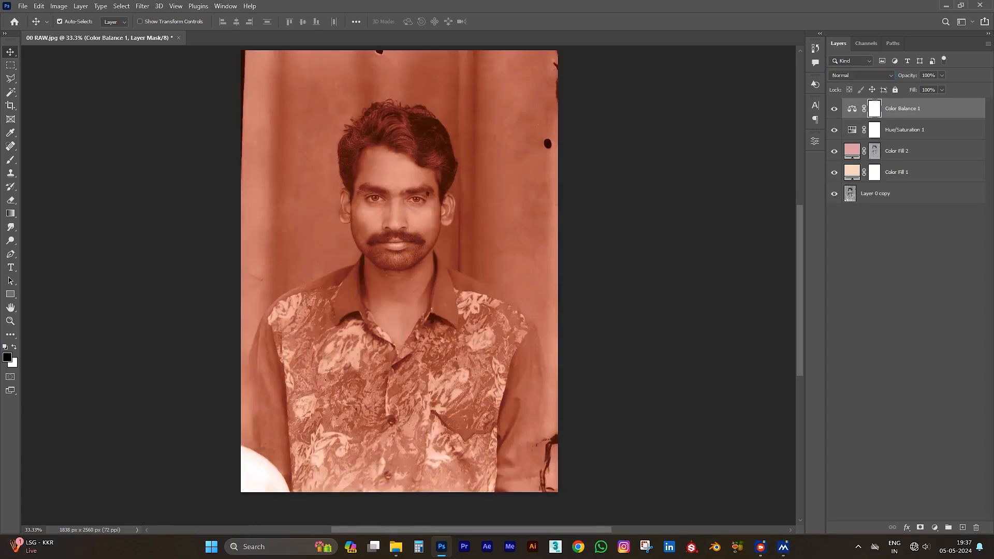
# Remove Color Balance 1, Hue/Saturation 1 and both color fill layers so that only Layer 0 copy remains
pyautogui.hotkey('ctrl', 'alt', 'a')
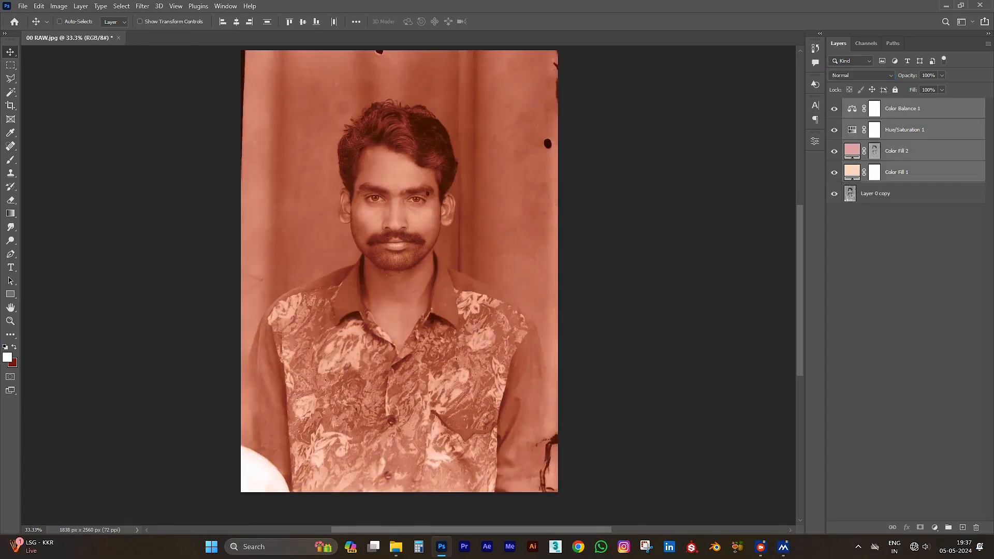
pyautogui.hotkey('ctrl', 'e')
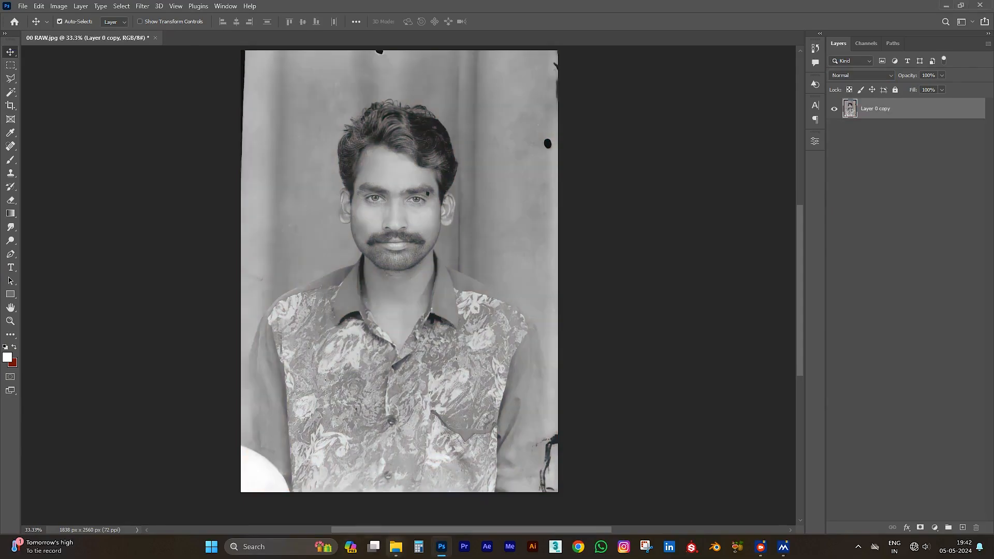
# Place the 01 color image from the siva folder over the grayscale portrait at its original size
pyautogui.moveTo(395, 547)
pyautogui.click(451, 496)
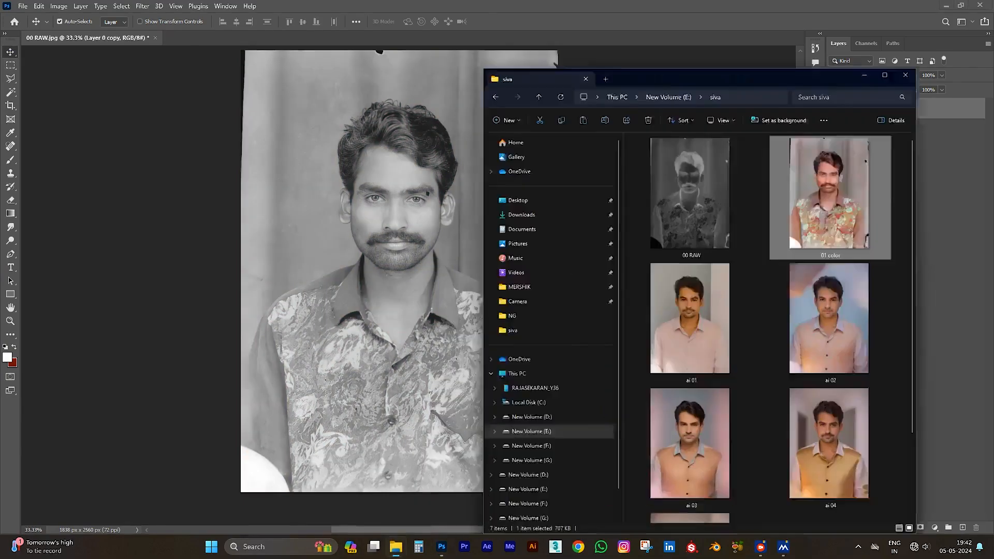
pyautogui.moveTo(895, 150); pyautogui.dragTo(418, 274)
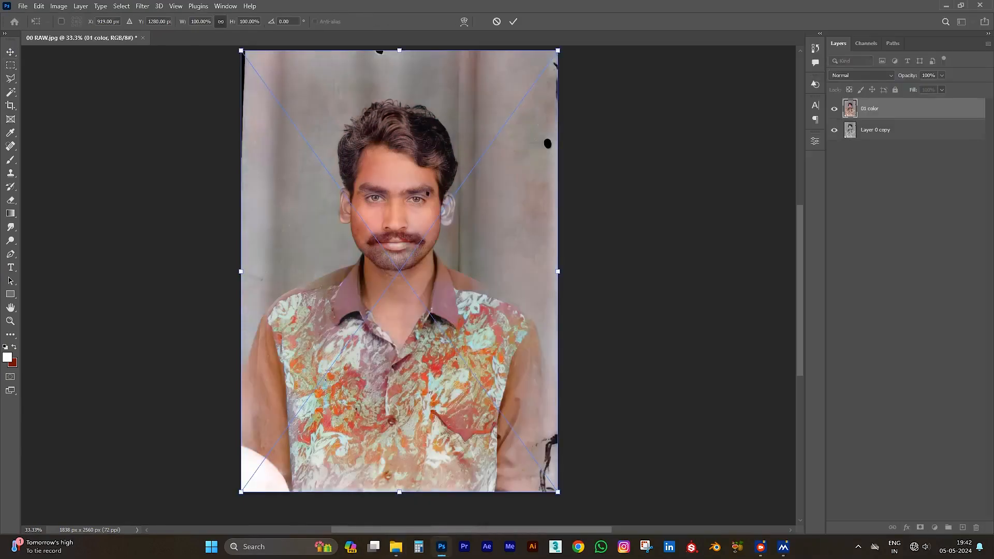
pyautogui.press('Return')
# Compare the colorized 01 color layer with the black-and-white portrait by repeatedly toggling its visibility
pyautogui.click(834, 109)
pyautogui.click(833, 109)
pyautogui.click(833, 108)
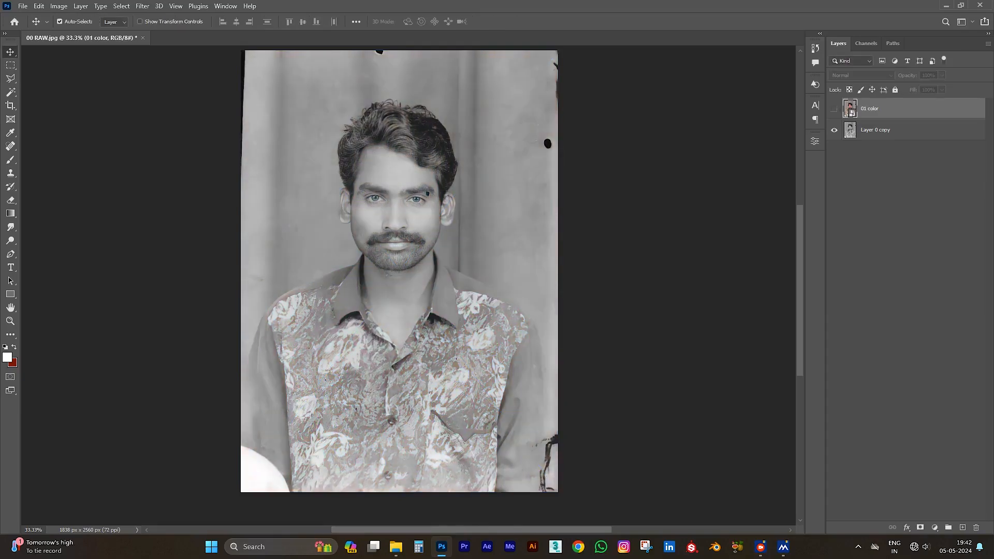
pyautogui.hotkey('ctrl', ',')
pyautogui.hotkey('ctrl', ',')
pyautogui.hotkey('ctrl', ',')
pyautogui.hotkey('ctrl', ',')
pyautogui.hotkey('ctrl', ',')
pyautogui.hotkey('ctrl', ',')
pyautogui.hotkey('ctrl', ',')
pyautogui.hotkey('ctrl', ',')
pyautogui.hotkey('ctrl', ',')
pyautogui.hotkey('ctrl', ',')
pyautogui.hotkey('ctrl', ',')
pyautogui.hotkey('ctrl', ',')
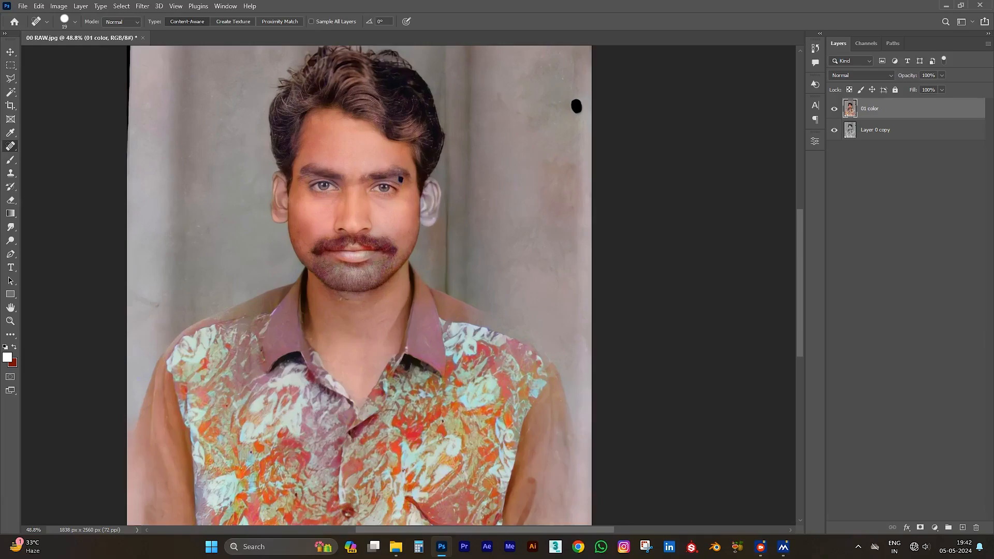
# Heal the black spot in the background beside the head and the dark mark on the eyebrow
pyautogui.moveTo(561, 135); pyautogui.dragTo(596, 135)
pyautogui.click(573, 106)
pyautogui.moveTo(532, 174); pyautogui.dragTo(491, 174)
pyautogui.scroll(3, 410, 180)
pyautogui.moveTo(382, 178); pyautogui.dragTo(380, 181)
pyautogui.scroll(-2, 382, 178)
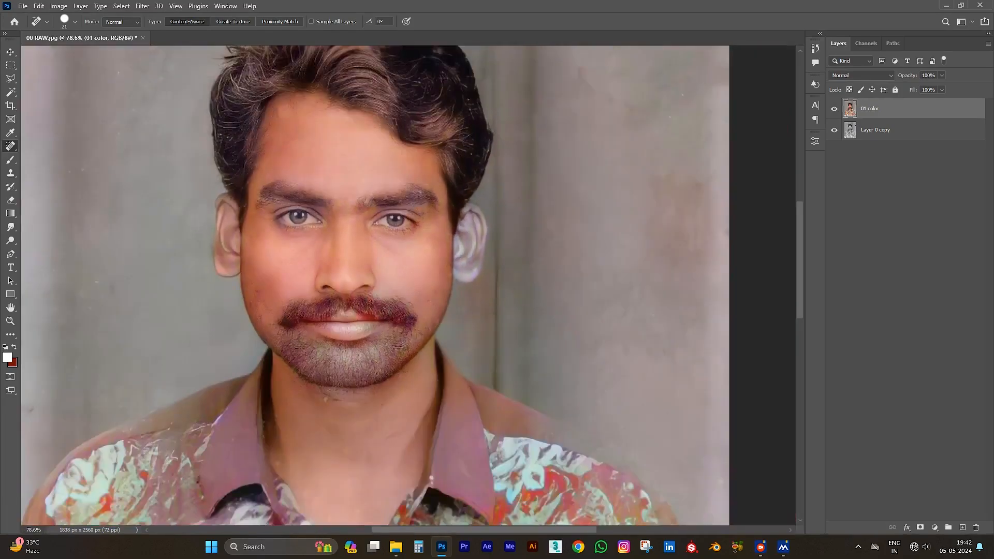
pyautogui.scroll(-1, 427, 214)
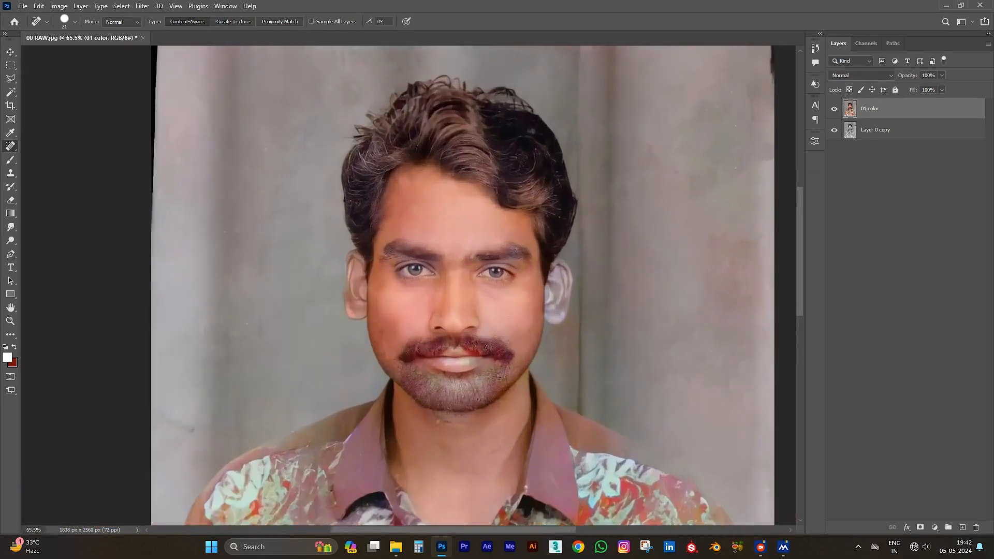
# Heal the dark blemishes at the photo's top edge and lower-right corner on the 01 color layer
pyautogui.scroll(-3, 358, 210)
pyautogui.click(590, 94)
pyautogui.moveTo(394, 80); pyautogui.dragTo(398, 81)
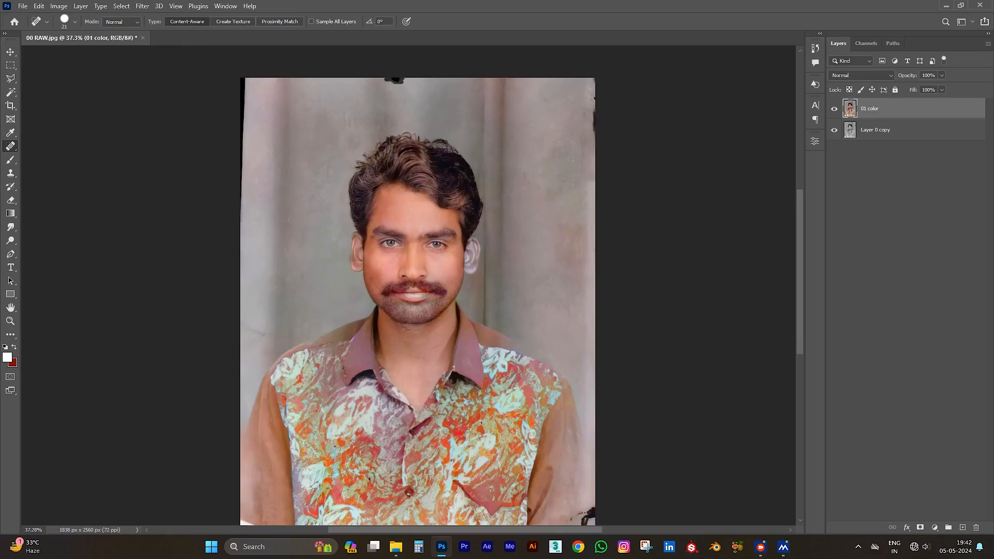
pyautogui.scroll(-1, 466, 155)
pyautogui.scroll(4, 381, 281)
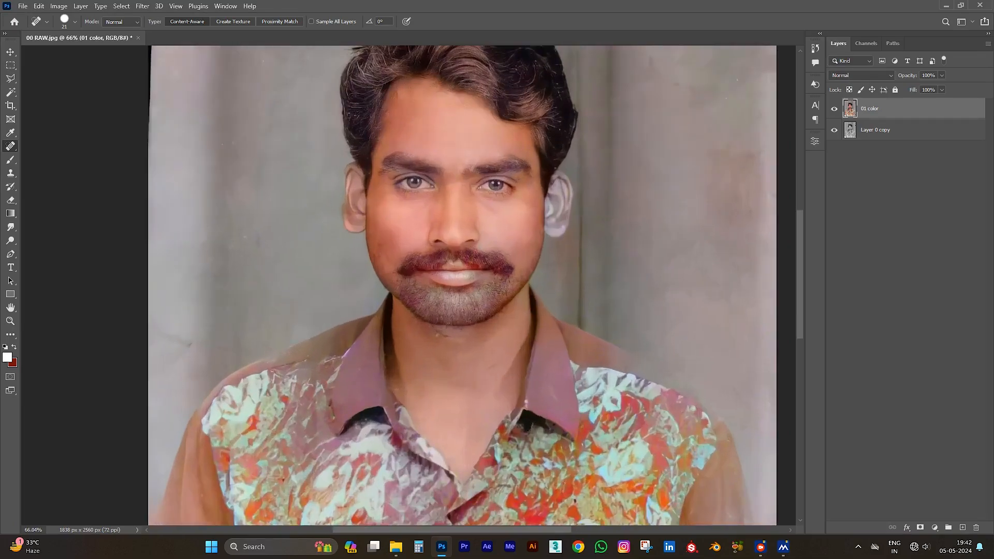
pyautogui.scroll(-4, 367, 214)
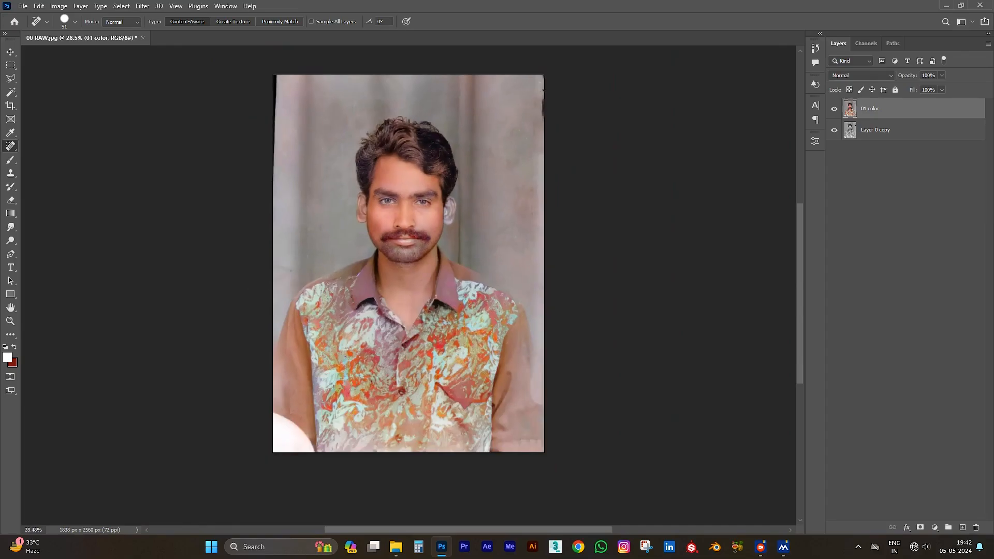
pyautogui.scroll(2, 447, 127)
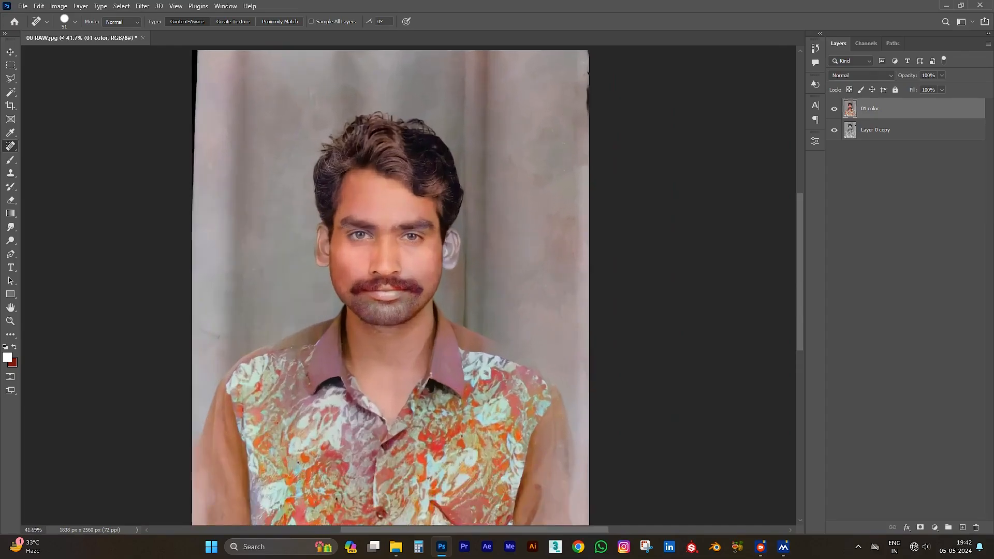
# Switch to the siva folder in File Explorer and look through all of its images
pyautogui.click(396, 546)
pyautogui.click(452, 494)
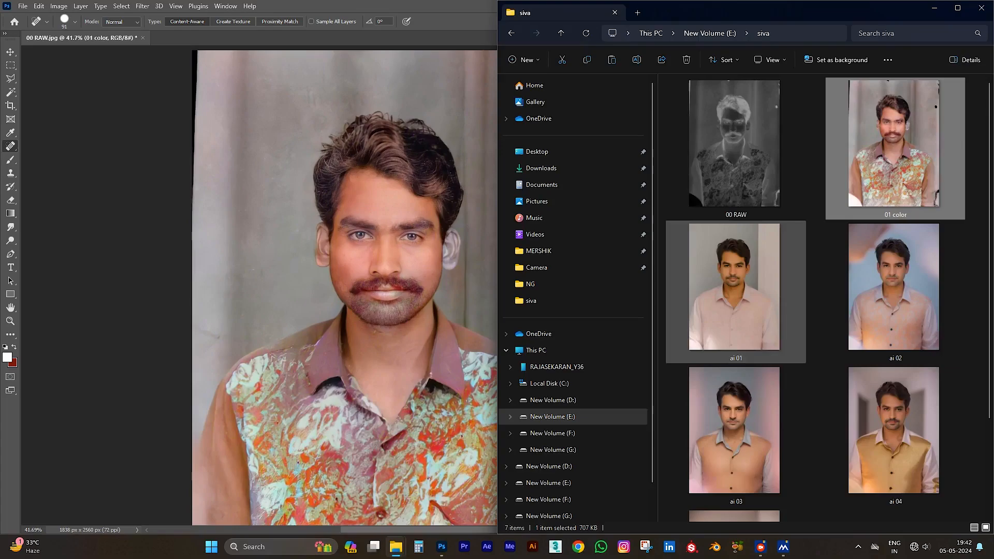
pyautogui.moveTo(874, 12); pyautogui.dragTo(429, 59)
pyautogui.moveTo(368, 309); pyautogui.dragTo(370, 486)
pyautogui.scroll(-2, 223, 414)
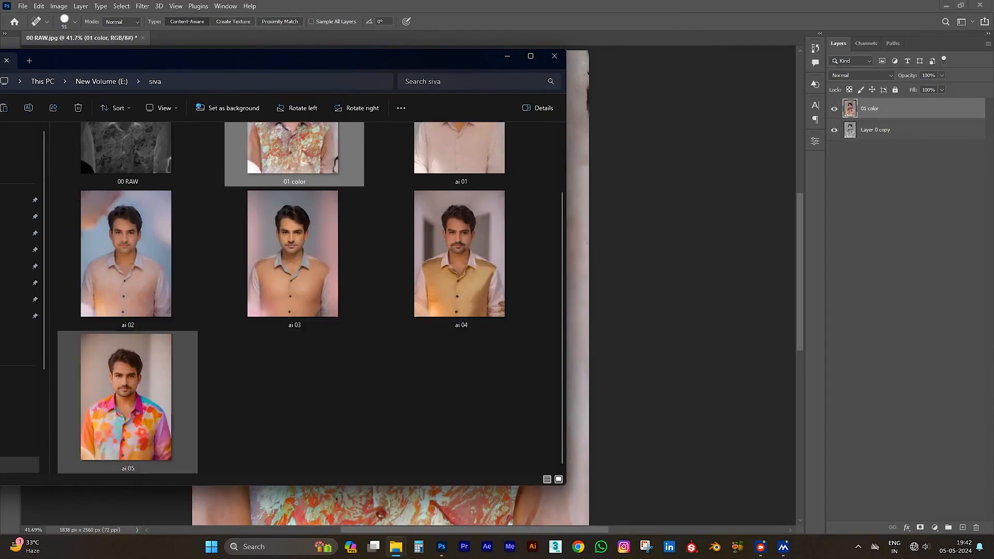
pyautogui.scroll(2, 460, 155)
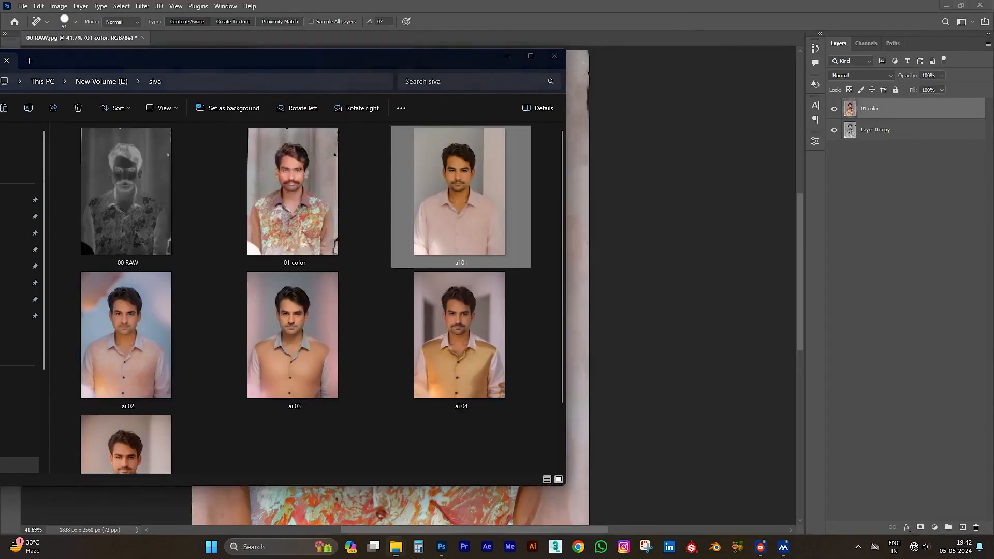
# View the AI-generated portraits one after another from ai 01 to ai 05 in the image viewer
pyautogui.doubleClick(461, 155)
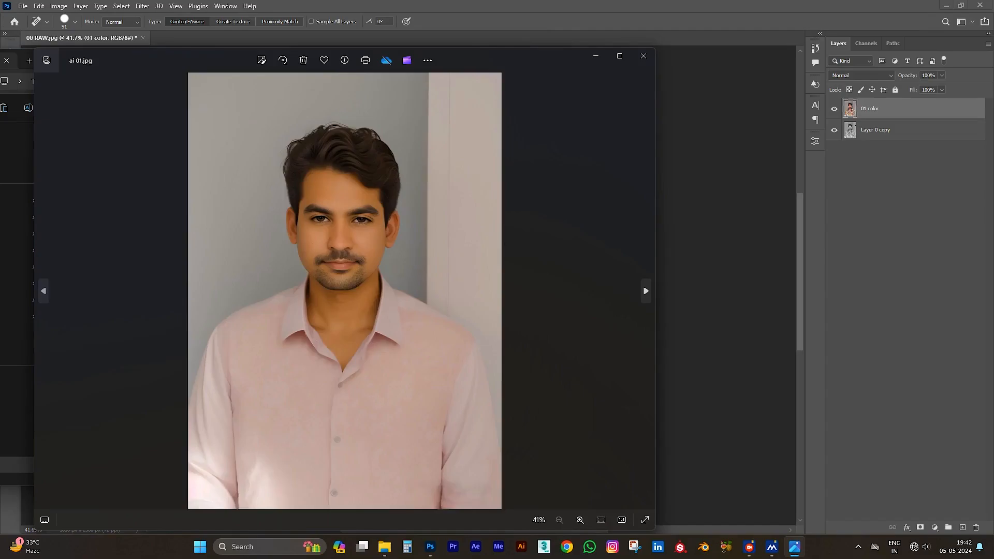
pyautogui.press('Right')
pyautogui.press('Right')
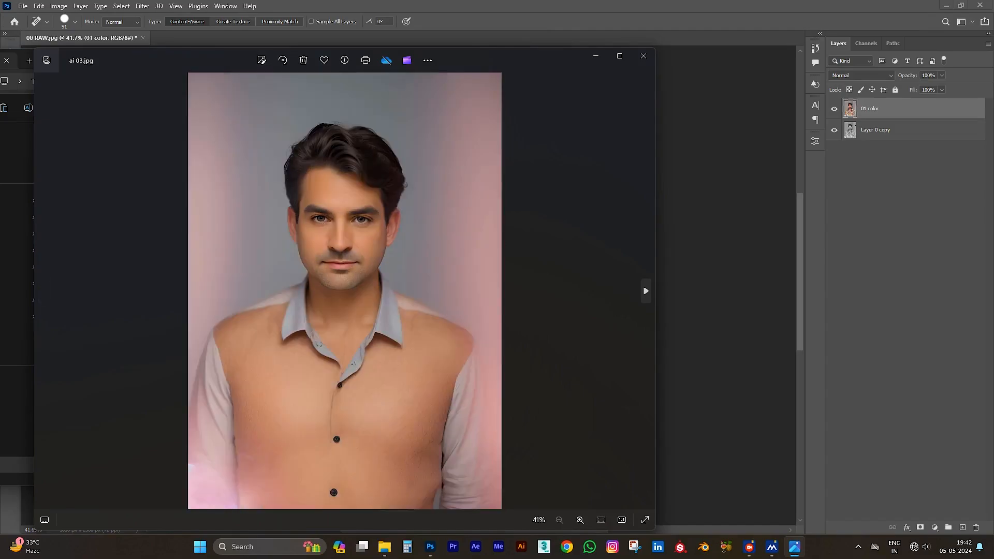
pyautogui.press('Right')
pyautogui.press('Right')
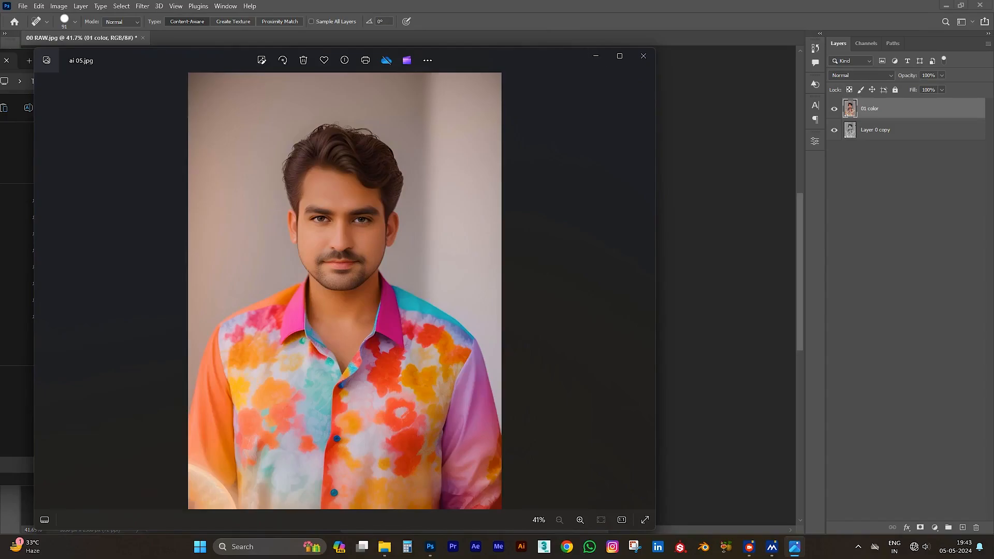
pyautogui.click(643, 55)
# Place the ai 05 image over the 01 color portrait and scale and position it to cover the canvas, aligned with the face
pyautogui.moveTo(126, 444); pyautogui.dragTo(577, 466)
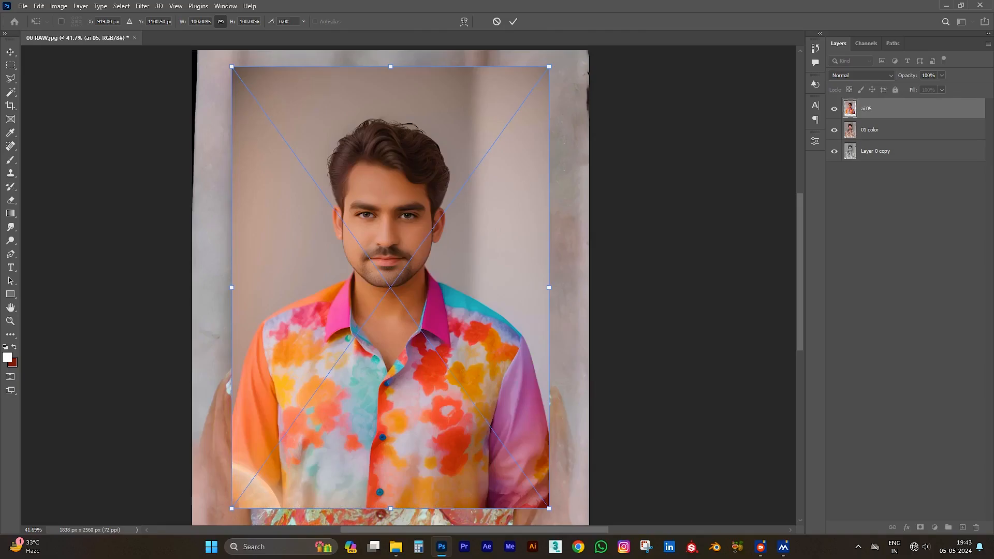
pyautogui.scroll(-3, 500, 328)
pyautogui.scroll(-3, 491, 252)
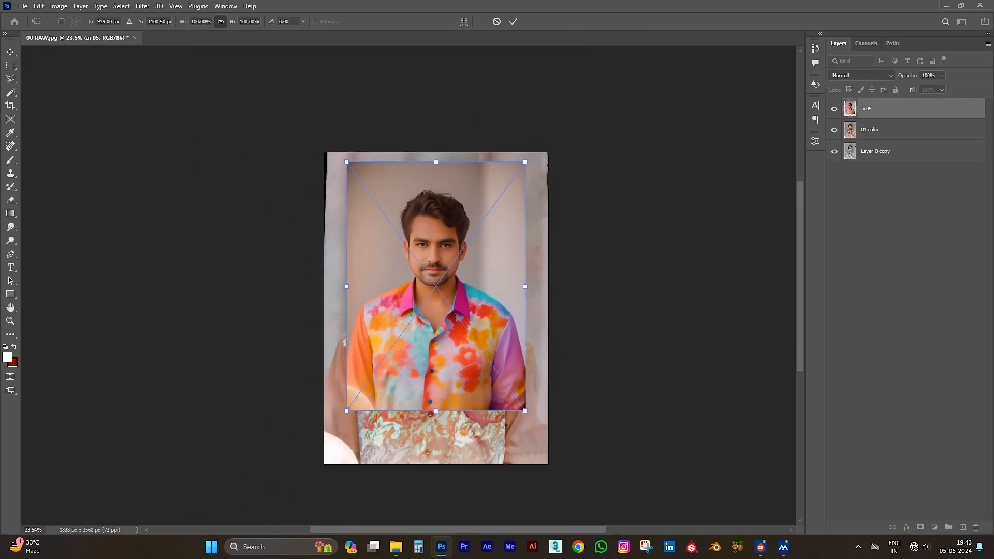
pyautogui.moveTo(526, 162); pyautogui.dragTo(547, 129)
pyautogui.moveTo(510, 209); pyautogui.dragTo(510, 230)
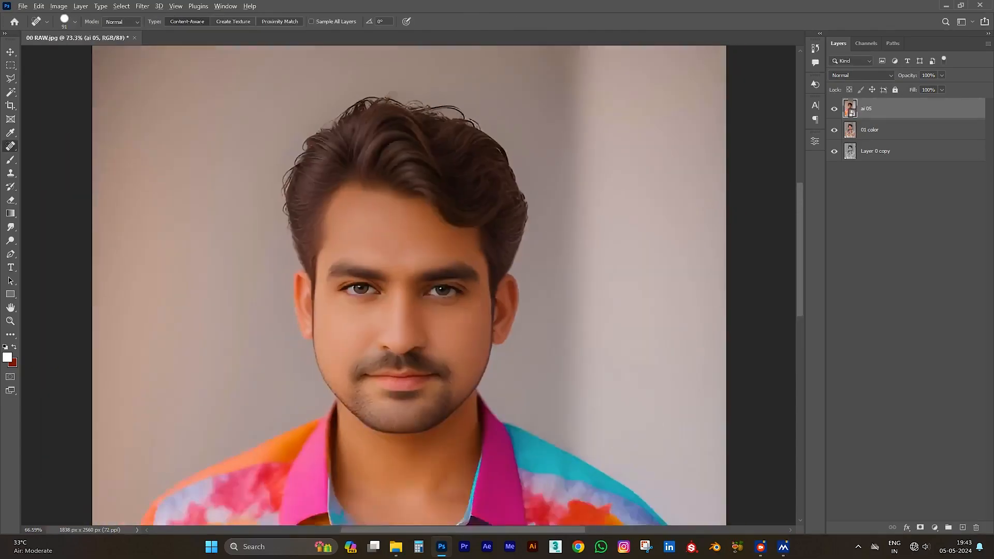
# Compare the ai 05 layer with the 01 color portrait below by repeatedly toggling its visibility
pyautogui.scroll(-4, 558, 203)
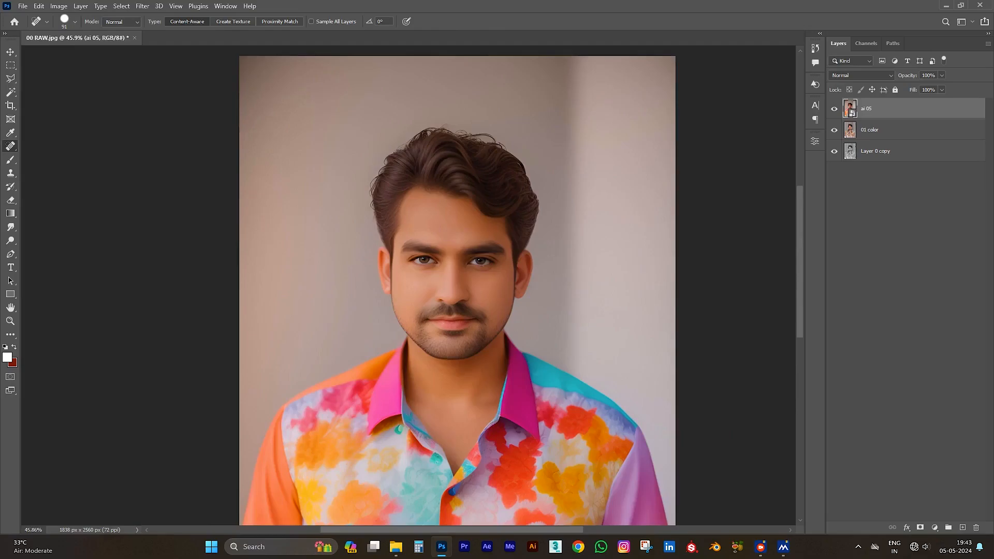
pyautogui.click(834, 109)
pyautogui.click(834, 108)
pyautogui.click(834, 109)
pyautogui.click(834, 109)
# Try a lower opacity of about 85% on the ai 05 layer and return it to 100%
pyautogui.scroll(2, 694, 207)
pyautogui.moveTo(906, 76); pyautogui.dragTo(896, 76)
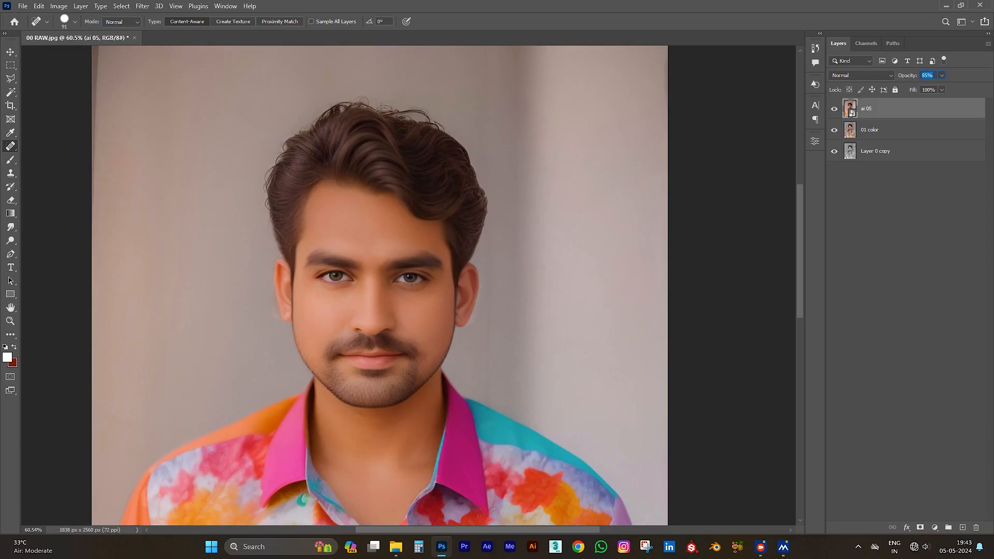
pyautogui.moveTo(901, 75); pyautogui.dragTo(897, 75)
pyautogui.write('100')
pyautogui.press('Return')
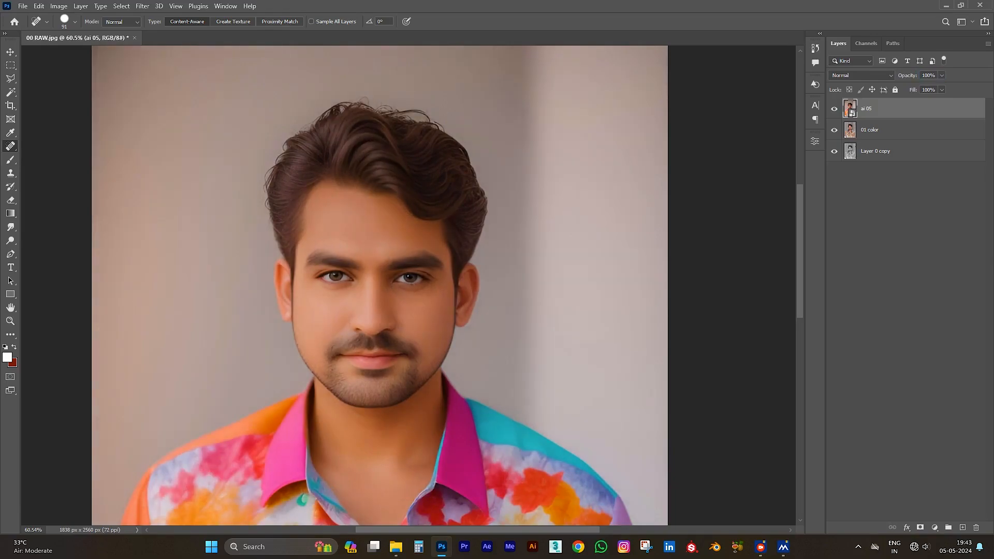
# Duplicate the ai 05 layer and hide the copy, leaving the ai 05 layer shown
pyautogui.hotkey('ctrl', 'j')
pyautogui.hotkey('ctrl', '0')
pyautogui.scroll(9, 458, 175)
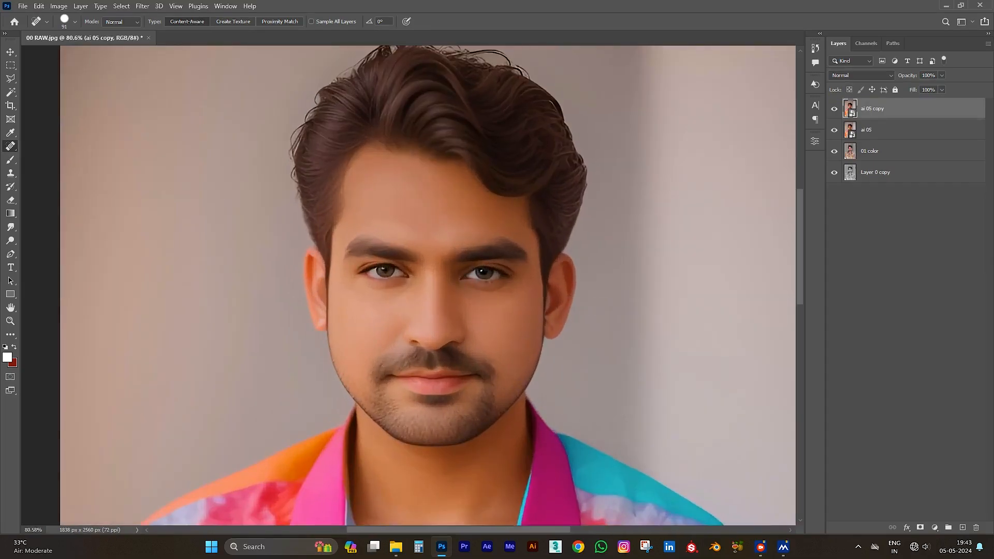
pyautogui.click(834, 129)
pyautogui.click(834, 109)
pyautogui.click(834, 130)
# Add a layer mask to the ai 05 layer and try masking one eye with a soft black brush at full opacity
pyautogui.click(901, 130)
pyautogui.press('b')
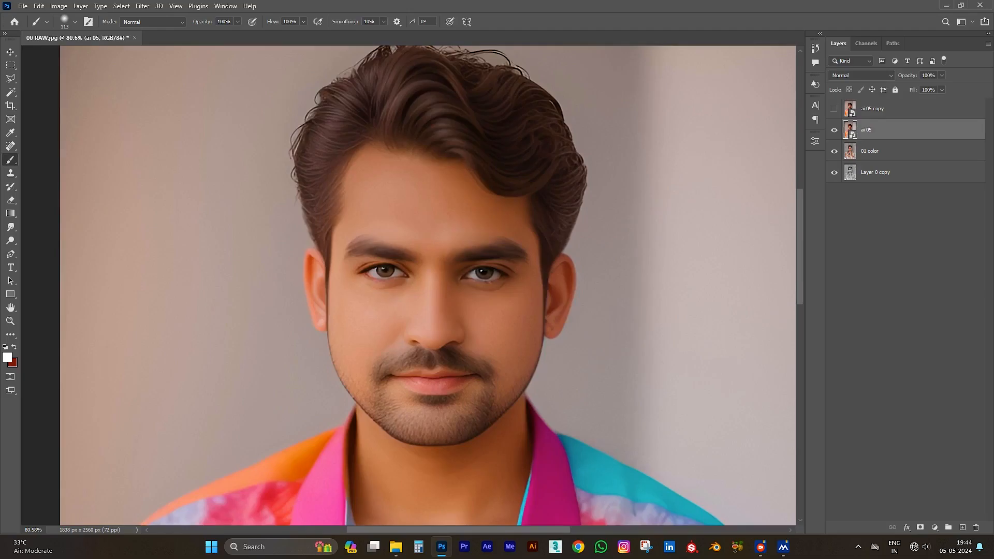
pyautogui.moveTo(423, 208); pyautogui.dragTo(450, 208)
pyautogui.click(920, 528)
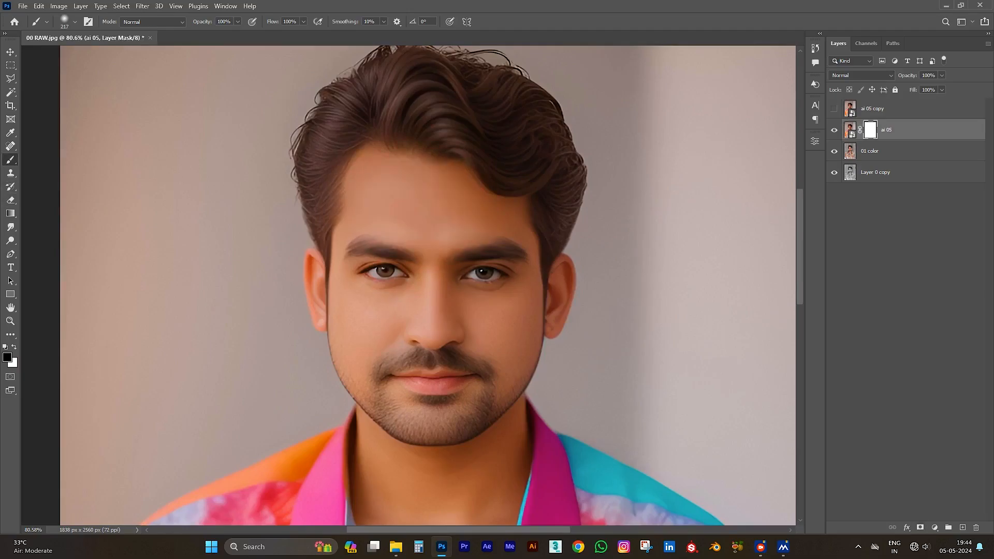
pyautogui.moveTo(408, 257); pyautogui.dragTo(396, 257)
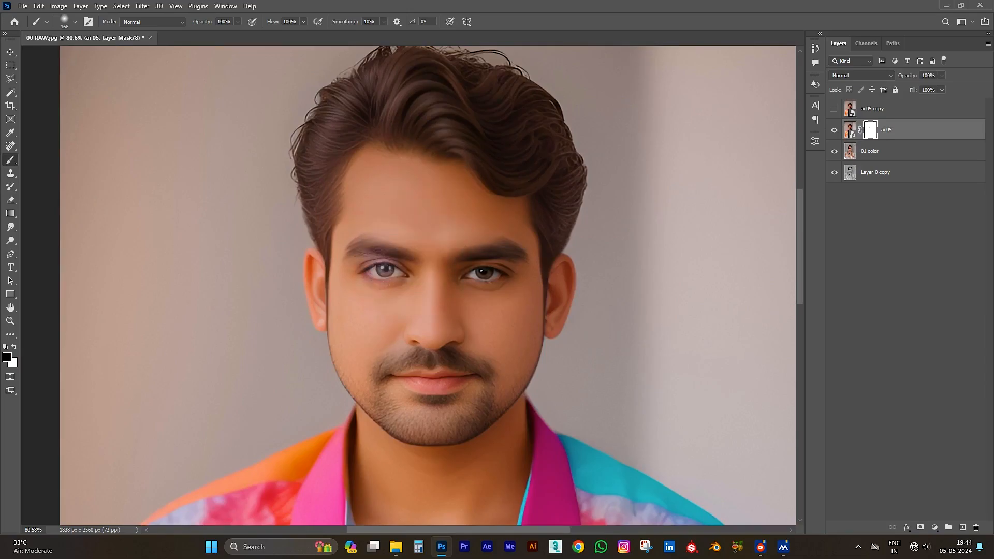
# Mask both eyes and eyebrows on the ai 05 layer with a smaller black brush at 58% opacity
pyautogui.press('5')
pyautogui.press('8')
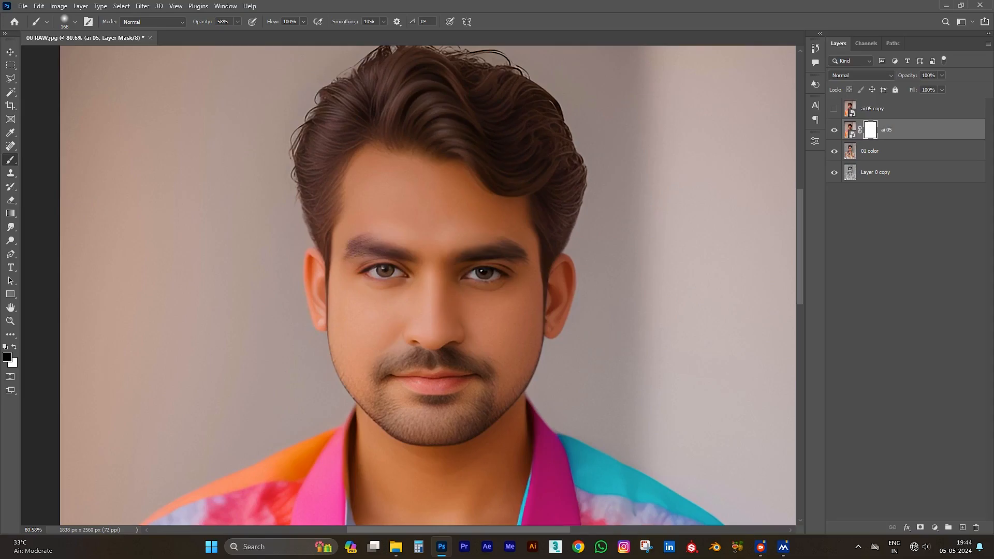
pyautogui.keyDown('alt'); pyautogui.rightClick(396, 264); pyautogui.keyUp('alt')
pyautogui.moveTo(396, 265); pyautogui.dragTo(381, 265)
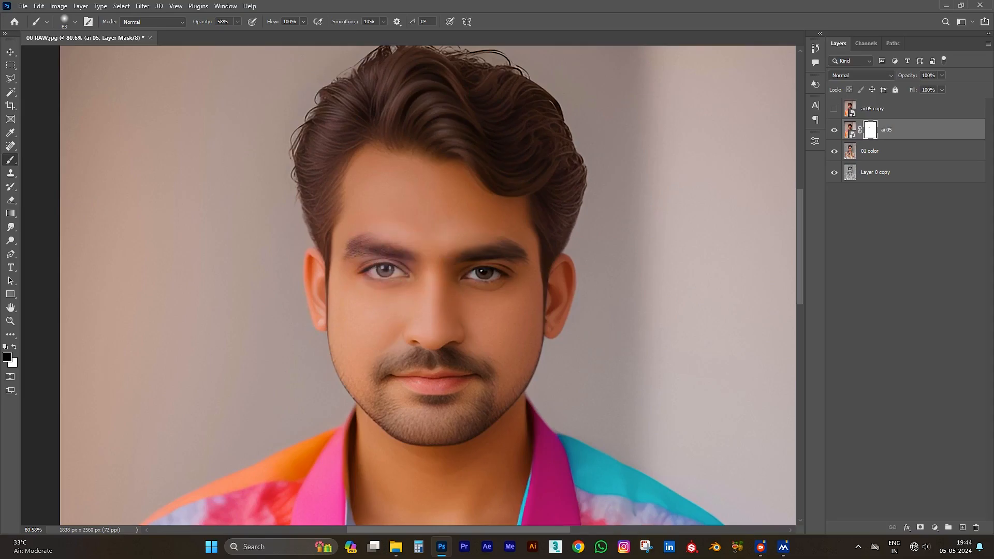
pyautogui.moveTo(463, 269)
pyautogui.mouseDown()
pyautogui.moveTo(488, 268)
pyautogui.moveTo(458, 275)
pyautogui.moveTo(491, 277)
pyautogui.moveTo(500, 250)
pyautogui.moveTo(517, 259)
pyautogui.moveTo(513, 277)
pyautogui.moveTo(483, 294)
pyautogui.moveTo(461, 326)
pyautogui.moveTo(431, 333)
pyautogui.moveTo(507, 330)
pyautogui.moveTo(511, 357)
pyautogui.mouseUp()
pyautogui.scroll(-5, 517, 223)
pyautogui.scroll(4, 458, 256)
# Mask the mustache, lips and chin on the ai 05 layer to reveal the original features beneath
pyautogui.moveTo(418, 336)
pyautogui.mouseDown()
pyautogui.moveTo(425, 356)
pyautogui.moveTo(458, 370)
pyautogui.moveTo(510, 368)
pyautogui.mouseUp()
pyautogui.scroll(-2, 519, 322)
pyautogui.scroll(2, 515, 354)
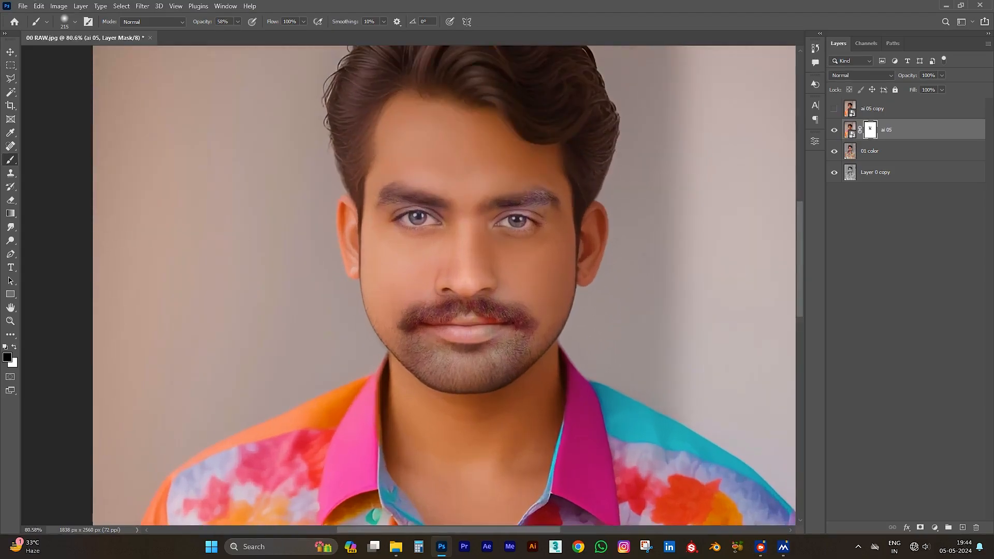
pyautogui.scroll(-1, 481, 207)
pyautogui.scroll(1, 531, 173)
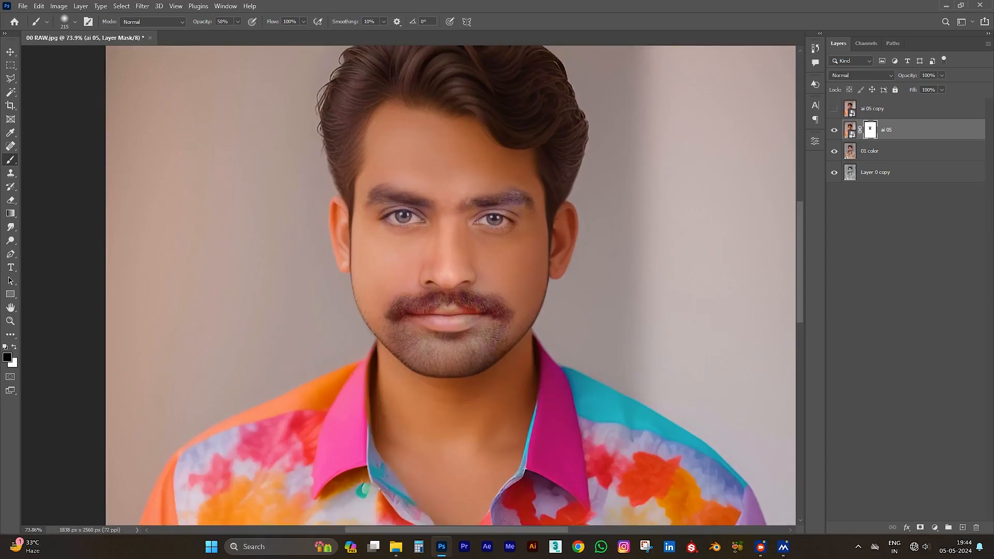
pyautogui.scroll(-4, 457, 290)
# Mask the forehead, brow and cheek areas on the ai 05 layer with a 265 px soft brush
pyautogui.moveTo(439, 182); pyautogui.dragTo(452, 182)
pyautogui.click(436, 200)
pyautogui.click(463, 193)
pyautogui.click(481, 243)
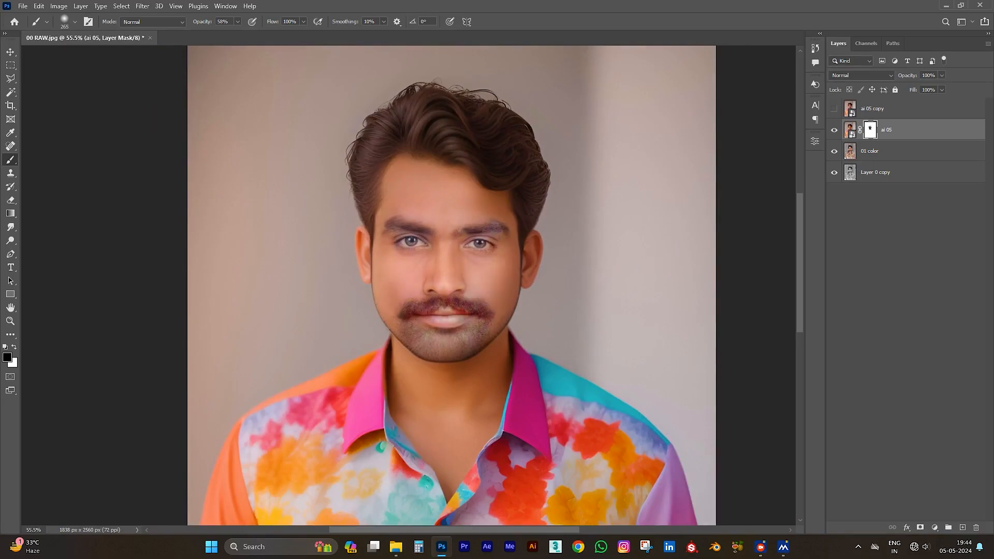
pyautogui.scroll(-5, 541, 155)
pyautogui.scroll(5, 504, 175)
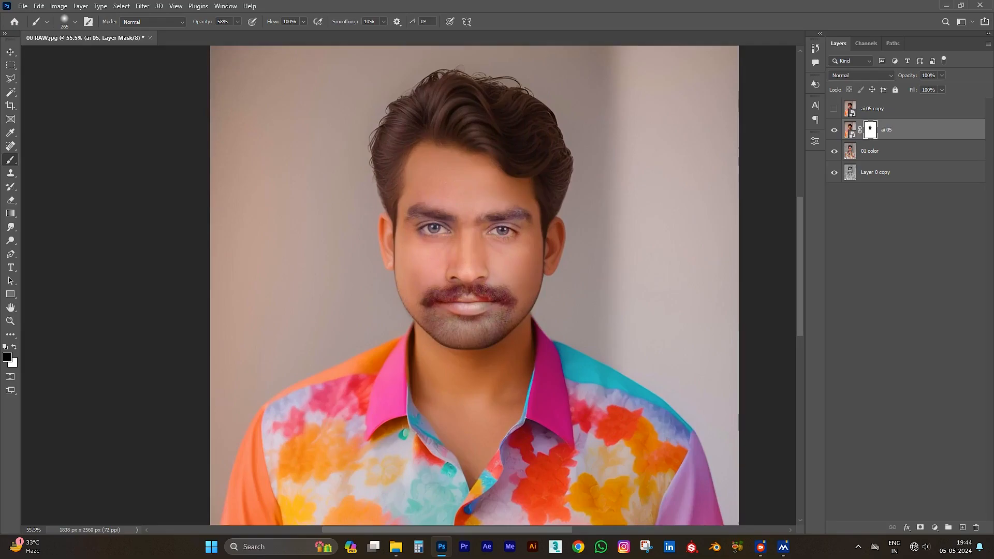
pyautogui.scroll(-3, 466, 207)
pyautogui.scroll(6, 533, 136)
pyautogui.scroll(-2, 89, 192)
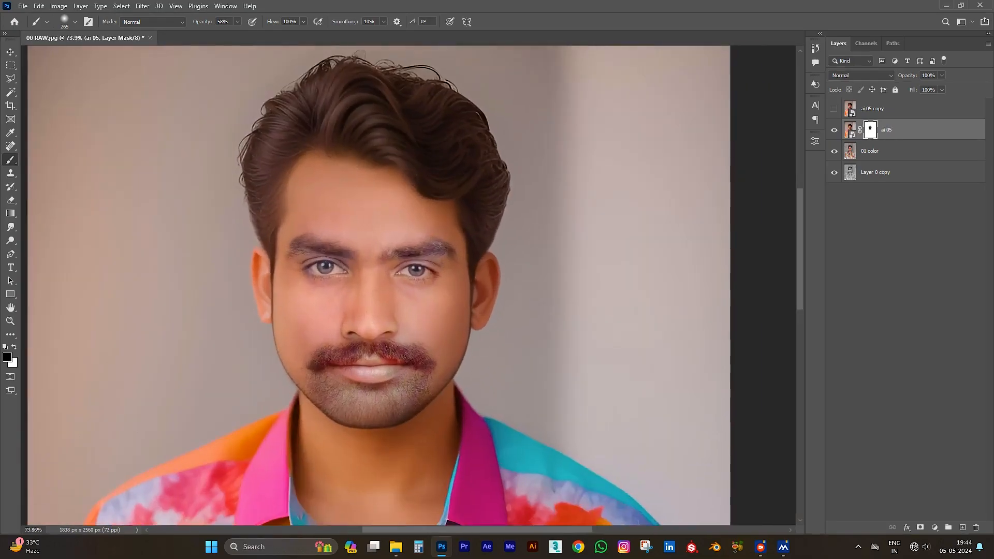
# Show the ai 05 copy layer and set its opacity to 47%
pyautogui.click(849, 151)
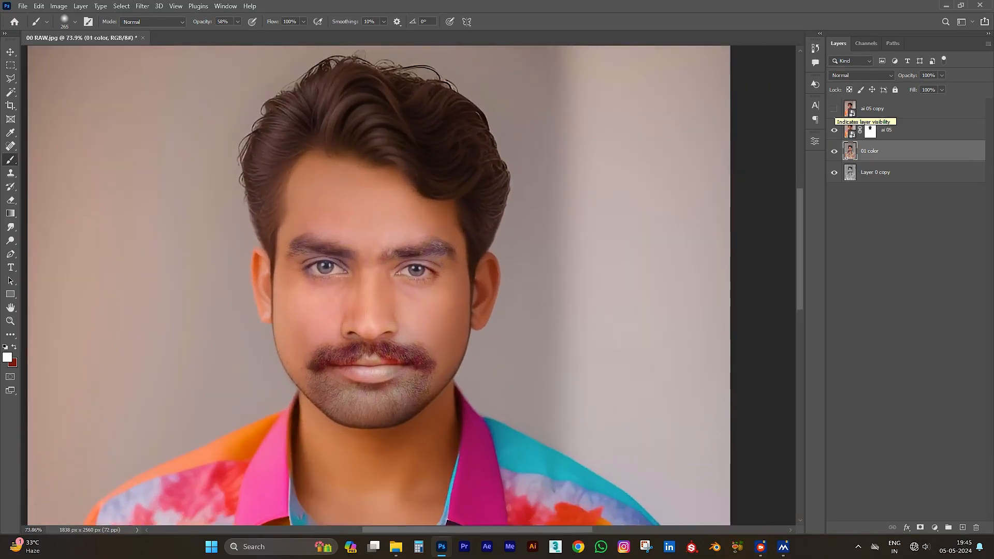
pyautogui.click(833, 108)
pyautogui.click(875, 108)
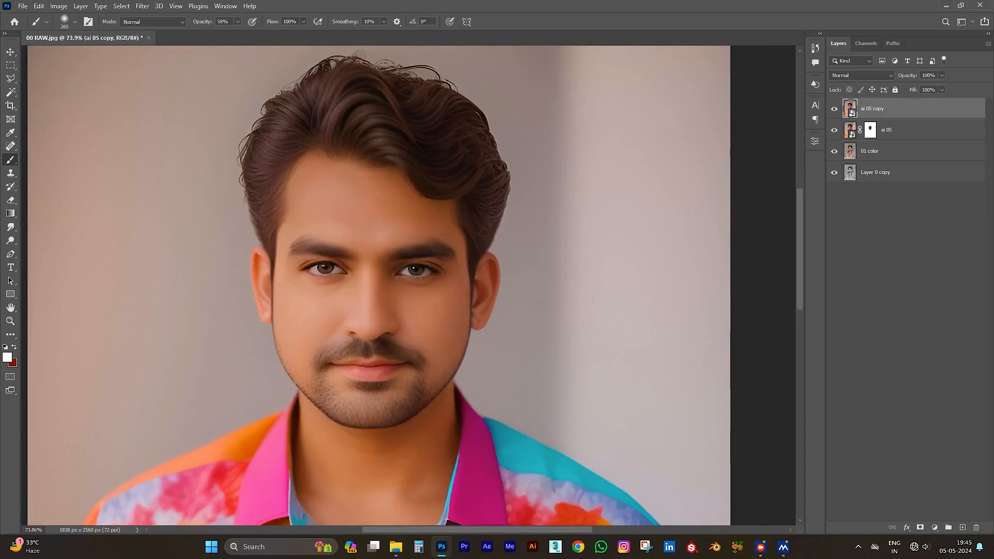
pyautogui.moveTo(908, 75); pyautogui.dragTo(896, 75)
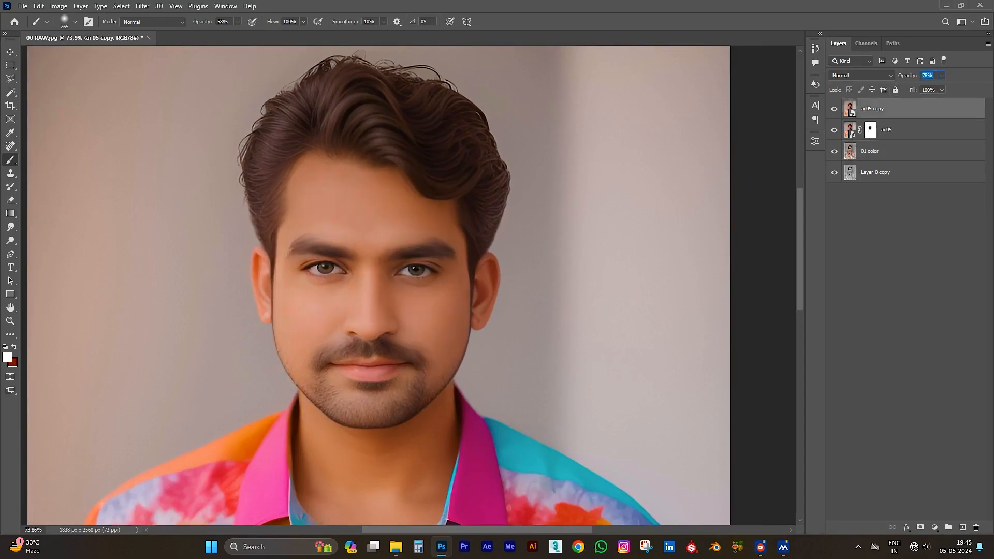
pyautogui.write('35')
pyautogui.press('Return')
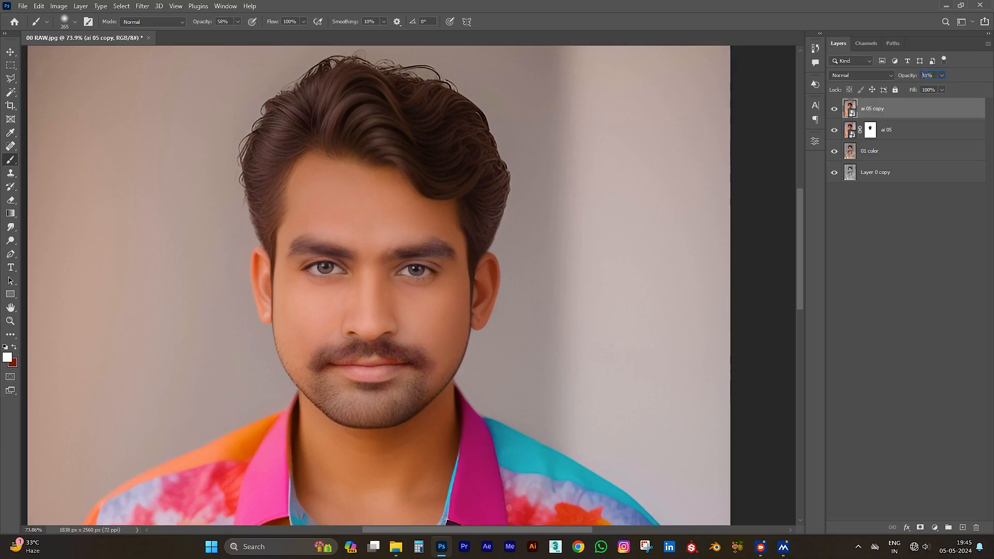
pyautogui.write('57')
pyautogui.press('Return')
pyautogui.press('Return')
# Add a layer mask to ai 05 copy and softly paint out its facial features at 27% brush opacity
pyautogui.click(920, 528)
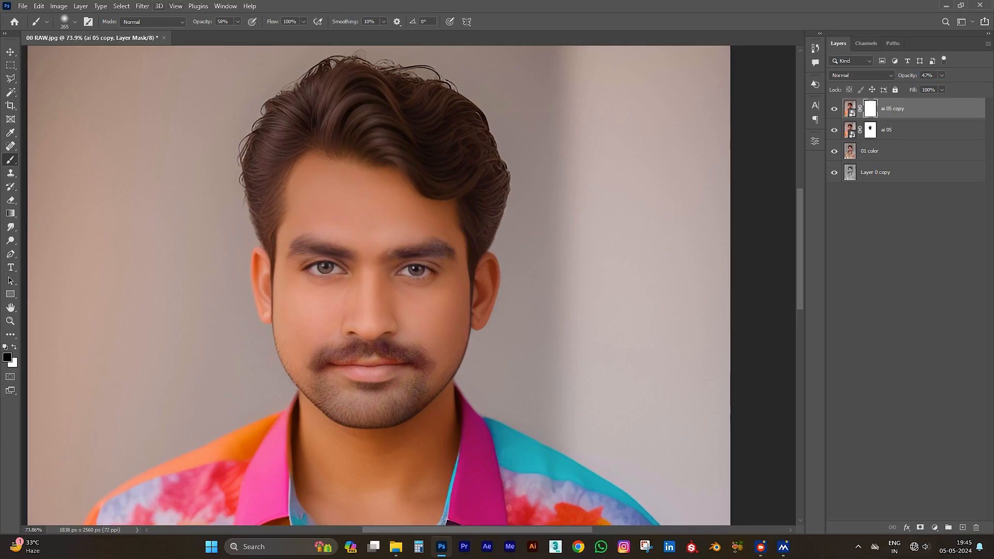
pyautogui.press('2')
pyautogui.press('7')
pyautogui.scroll(2, 350, 280)
pyautogui.moveTo(312, 268); pyautogui.dragTo(289, 267)
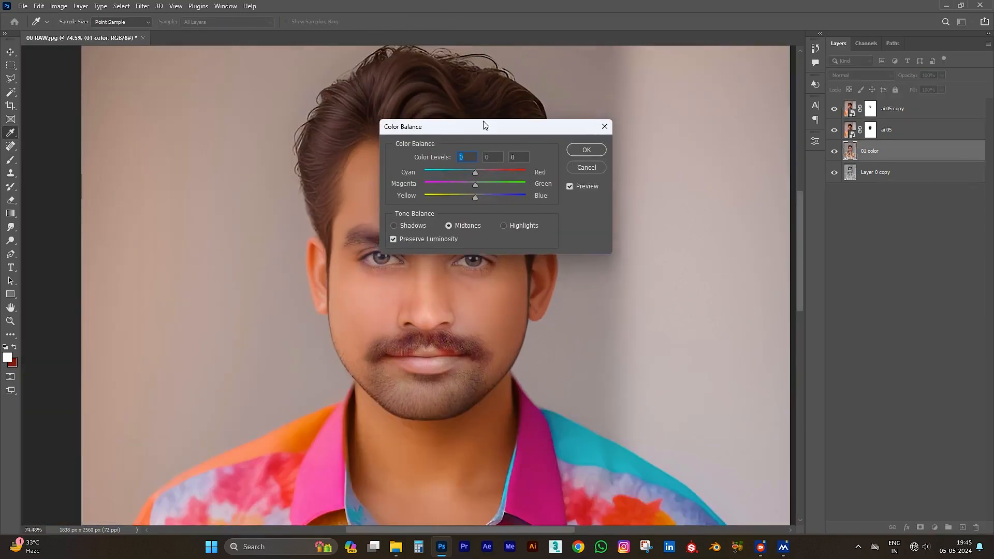
# Apply Color Balance to the 01 color layer's midtones with red +23, green +2 and blue -9
pyautogui.moveTo(484, 127); pyautogui.dragTo(725, 214)
pyautogui.moveTo(717, 260); pyautogui.dragTo(712, 284)
pyautogui.hotkey('shift', 'Up')
pyautogui.hotkey('shift', 'Up')
pyautogui.hotkey('shift', 'Up')
pyautogui.hotkey('shift', 'Up')
pyautogui.hotkey('shift', 'Up')
pyautogui.hotkey('shift', 'Up')
pyautogui.hotkey('shift', 'Up')
pyautogui.press('Tab')
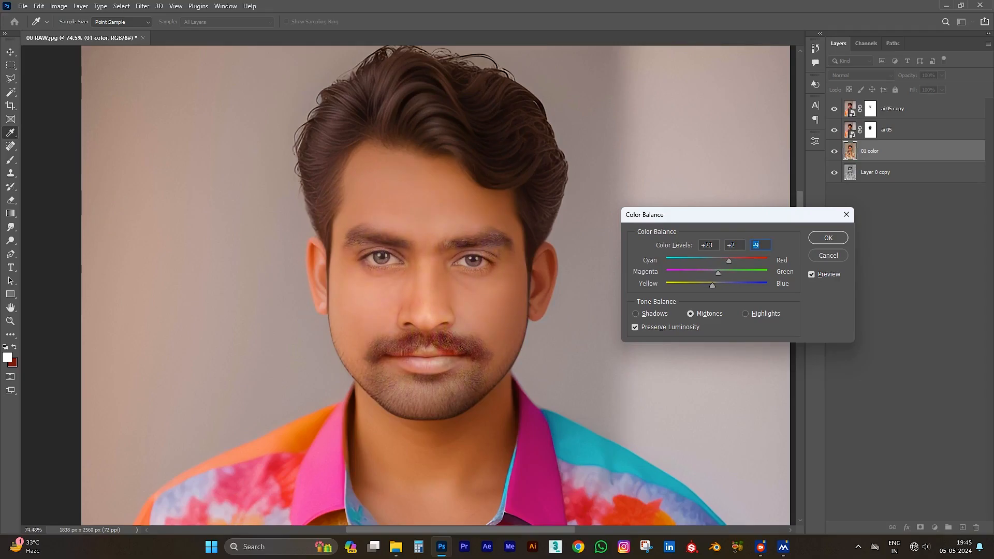
pyautogui.press('Return')
pyautogui.press('b')
# Try 83% opacity on the ai 05 and ai 05 copy layers together, undo it, and select only ai 05 copy
pyautogui.scroll(-5, 357, 489)
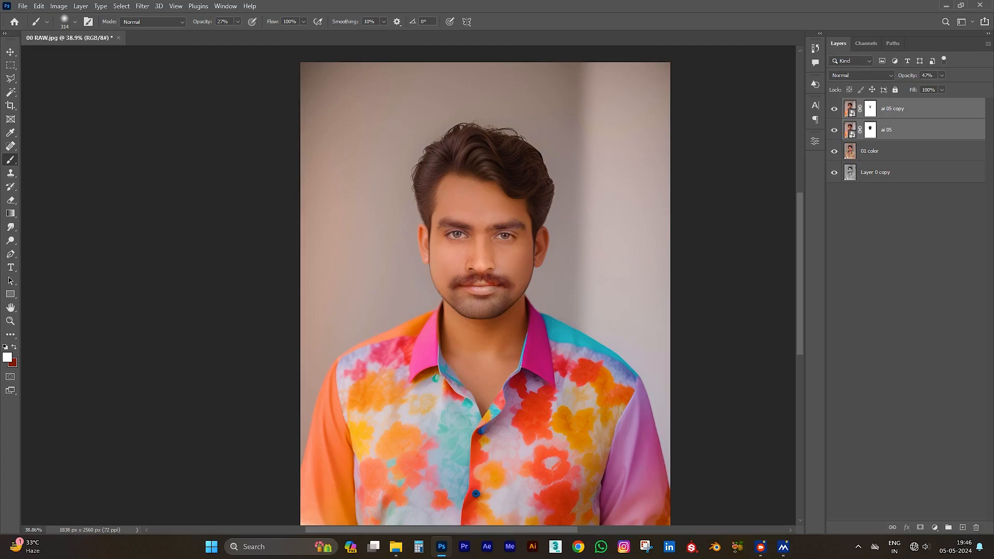
pyautogui.moveTo(907, 76); pyautogui.dragTo(904, 75)
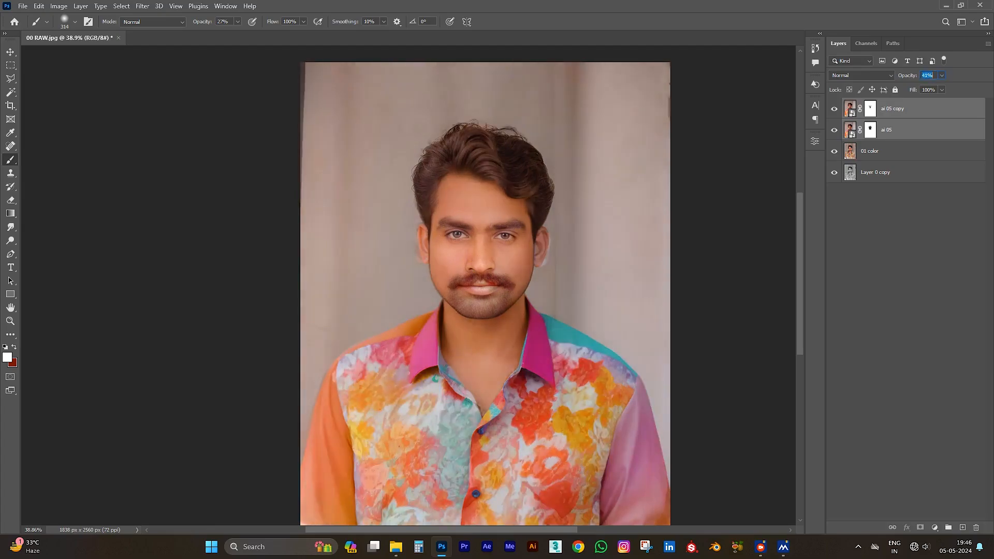
pyautogui.write('83')
pyautogui.press('Return')
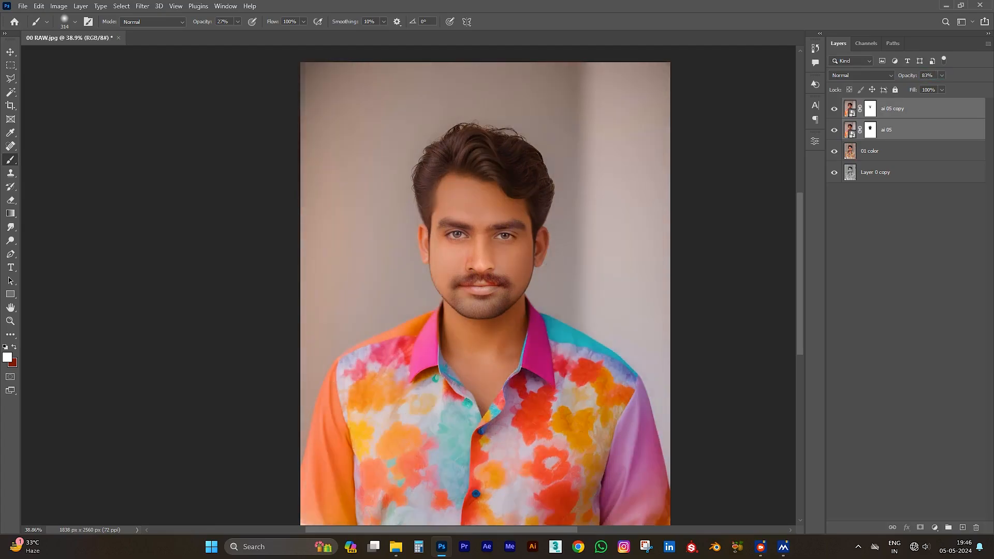
pyautogui.hotkey('ctrl', 'z')
pyautogui.click(905, 248)
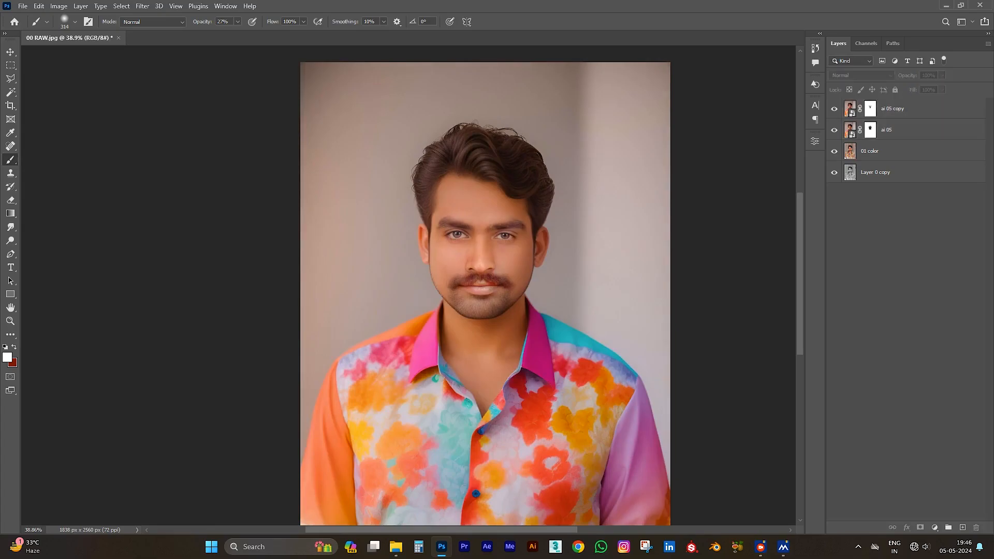
pyautogui.click(906, 109)
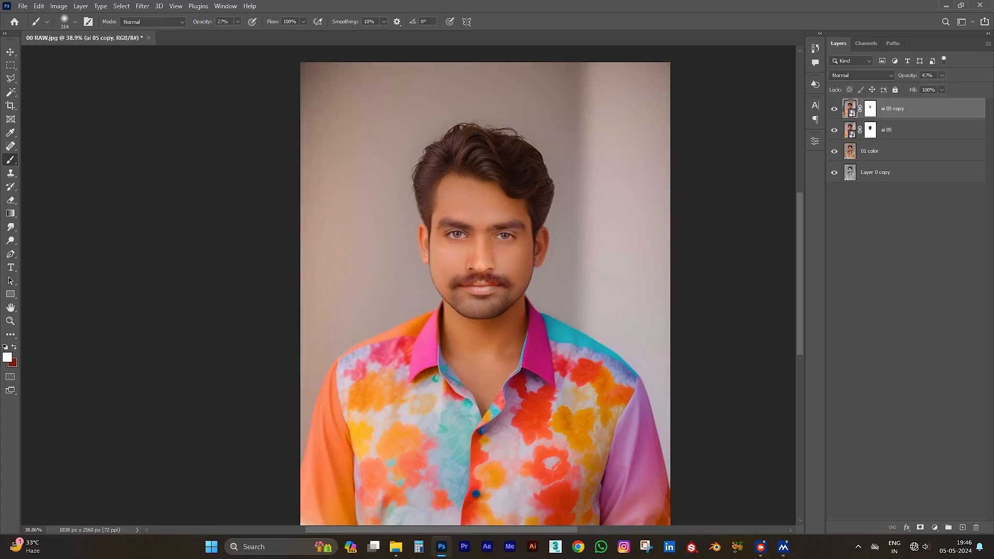
# Duplicate the 01 color layer to the top of the layer stack, above ai 05 copy
pyautogui.moveTo(906, 151); pyautogui.dragTo(906, 102)
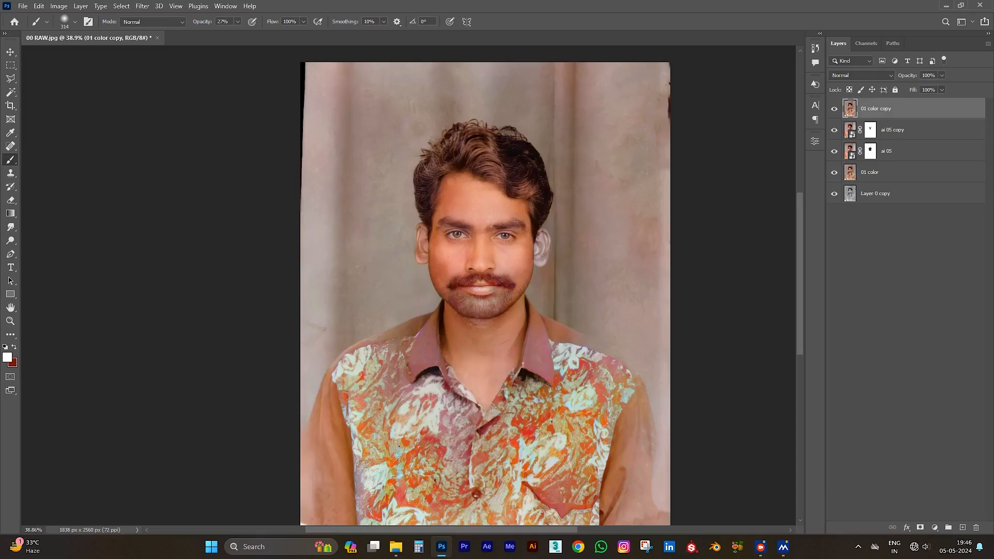
pyautogui.click(861, 75)
pyautogui.click(854, 317)
# Apply the Camera Raw filter to 01 color copy, raising the contrast slightly and increasing a Detail setting
pyautogui.hotkey('ctrl', 'shift', 'a')
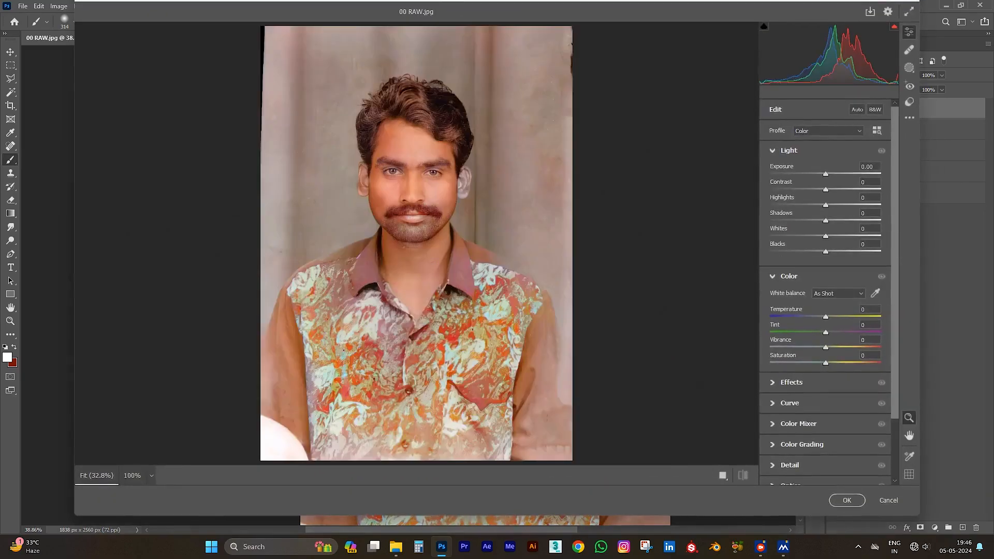
pyautogui.moveTo(825, 189); pyautogui.dragTo(828, 189)
pyautogui.click(790, 465)
pyautogui.moveTo(770, 319); pyautogui.dragTo(824, 320)
pyautogui.click(846, 501)
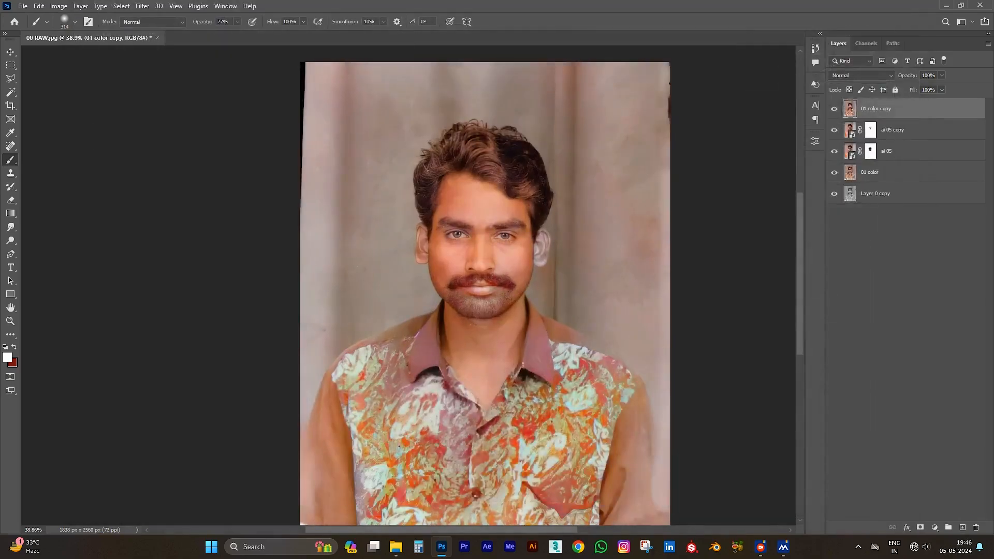
# Set the 01 color copy layer's opacity to 67% and add a layer mask to it
pyautogui.scroll(4, 536, 203)
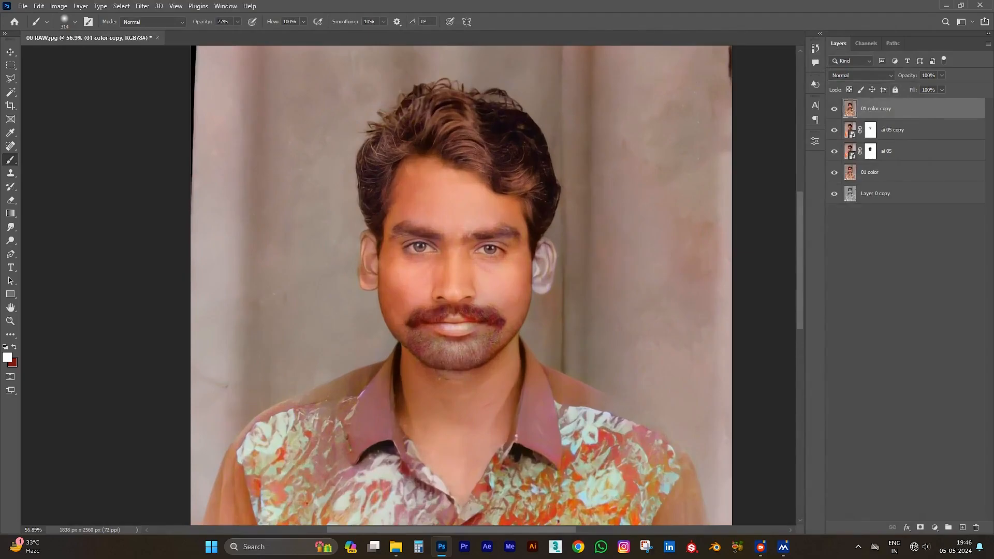
pyautogui.moveTo(907, 76); pyautogui.dragTo(891, 75)
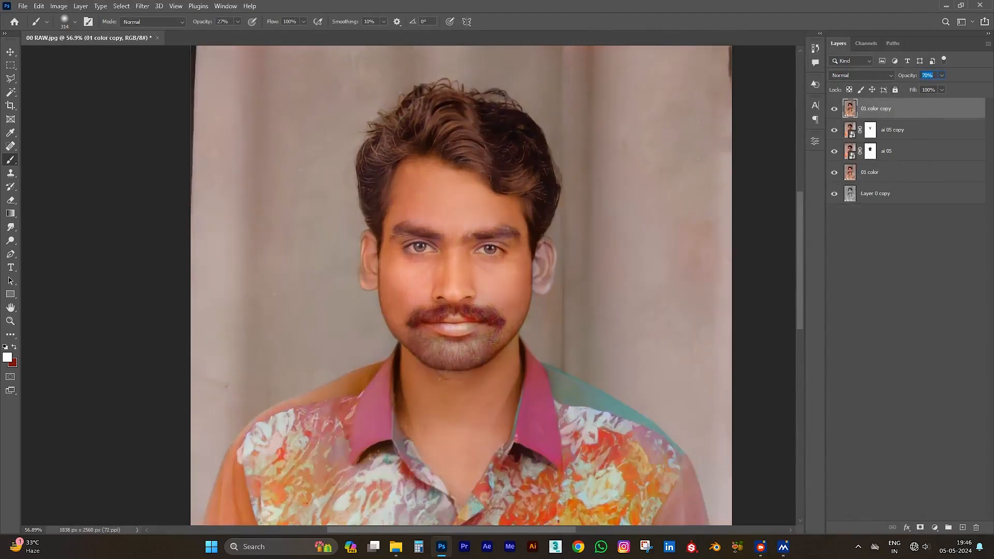
pyautogui.write('47')
pyautogui.press('Return')
pyautogui.click(861, 76)
pyautogui.click(920, 528)
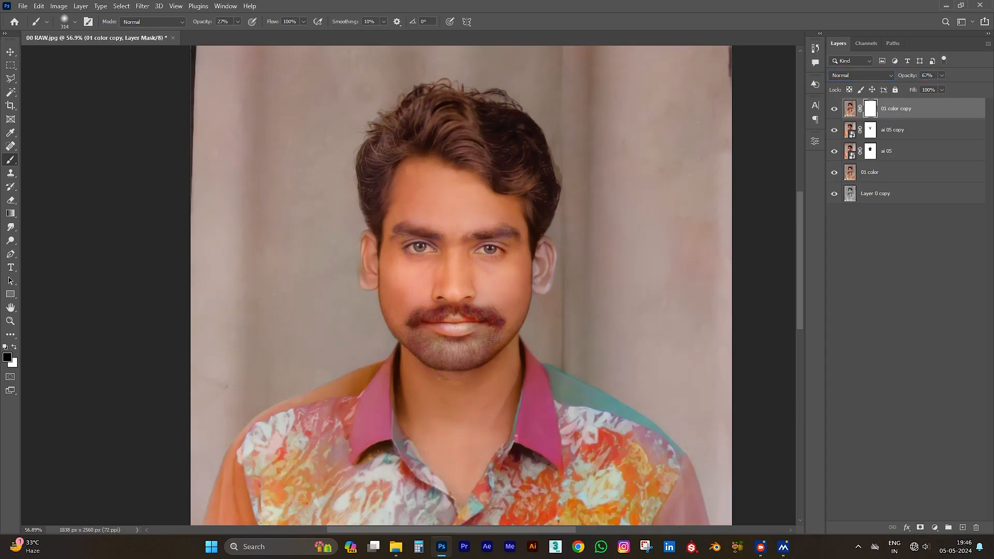
# Paint out the hair and the discolored grey ear on the 01 color copy mask with a soft black brush at 89% opacity
pyautogui.press('e')
pyautogui.moveTo(539, 157); pyautogui.dragTo(476, 157)
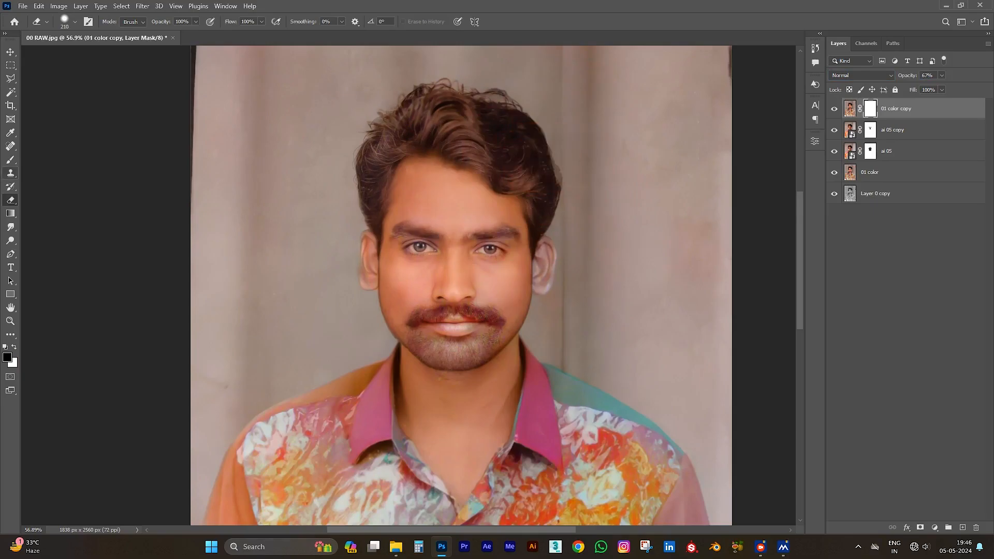
pyautogui.click(10, 160)
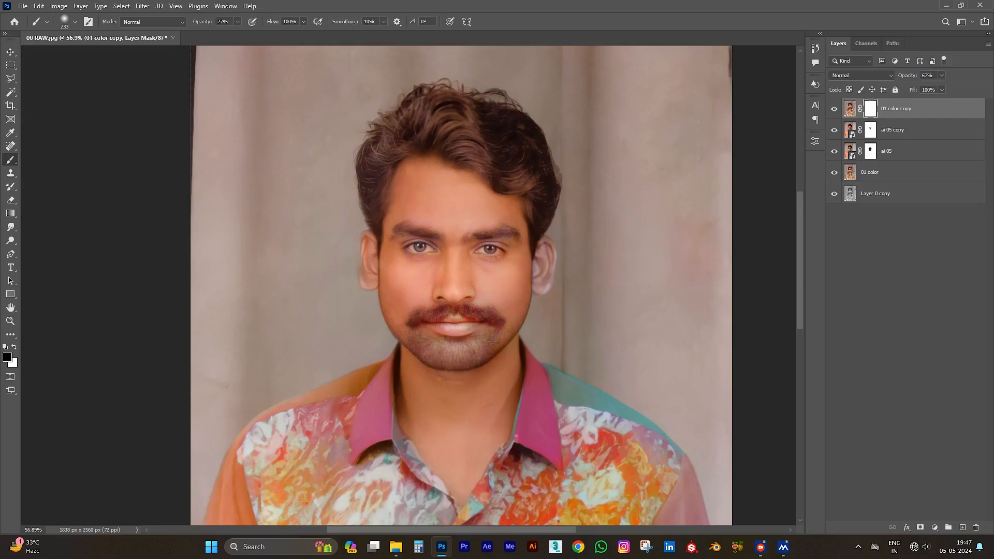
pyautogui.press('8')
pyautogui.press('9')
pyautogui.moveTo(368, 220)
pyautogui.mouseDown()
pyautogui.moveTo(376, 121)
pyautogui.moveTo(512, 95)
pyautogui.moveTo(539, 125)
pyautogui.mouseUp()
pyautogui.moveTo(460, 153)
pyautogui.mouseDown()
pyautogui.moveTo(521, 183)
pyautogui.moveTo(528, 200)
pyautogui.moveTo(557, 208)
pyautogui.moveTo(553, 224)
pyautogui.mouseUp()
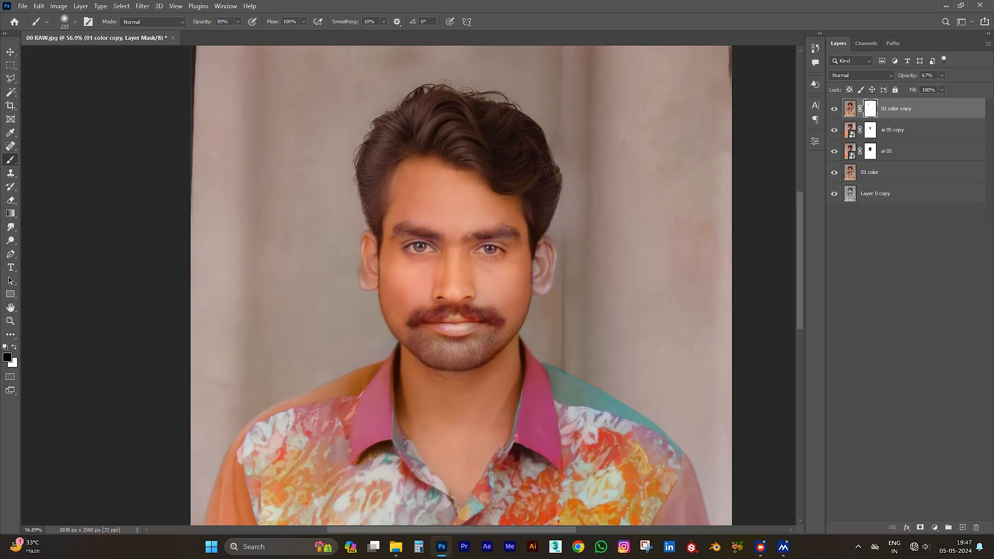
pyautogui.click(558, 154)
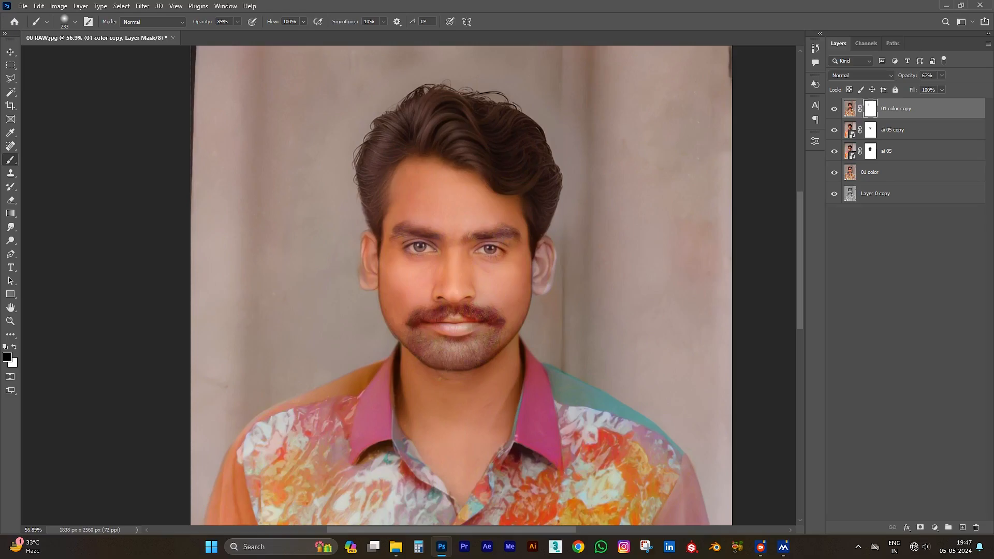
pyautogui.moveTo(585, 260); pyautogui.dragTo(517, 160)
pyautogui.moveTo(516, 160)
pyautogui.mouseDown()
pyautogui.moveTo(473, 160)
pyautogui.moveTo(479, 149)
pyautogui.moveTo(470, 190)
pyautogui.moveTo(492, 157)
pyautogui.moveTo(485, 188)
pyautogui.mouseUp()
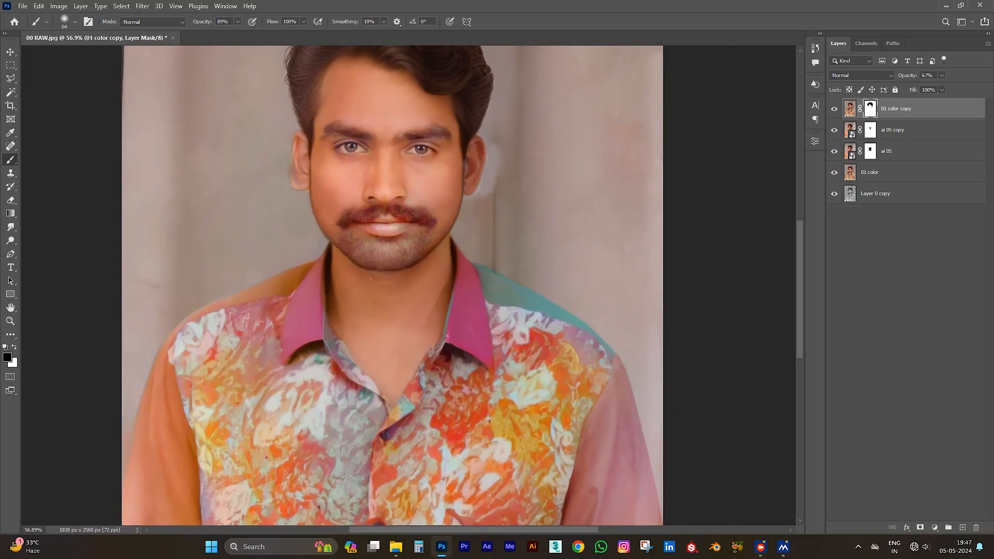
# Try masking out the other ear on 01 color copy, comparing the result with undo and redo, and undo it
pyautogui.moveTo(290, 163)
pyautogui.mouseDown()
pyautogui.moveTo(291, 175)
pyautogui.moveTo(305, 170)
pyautogui.moveTo(304, 148)
pyautogui.moveTo(410, 173)
pyautogui.mouseUp()
pyautogui.hotkey('ctrl', 'z')
pyautogui.scroll(-1, 317, 153)
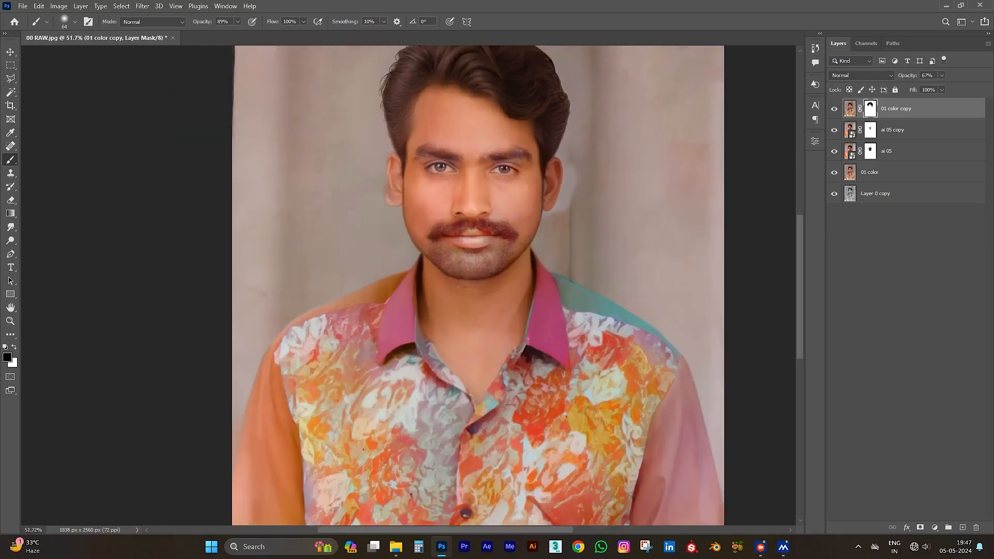
pyautogui.scroll(6, 410, 173)
pyautogui.hotkey('ctrl', 'shift', 'z')
pyautogui.hotkey('ctrl', 'z')
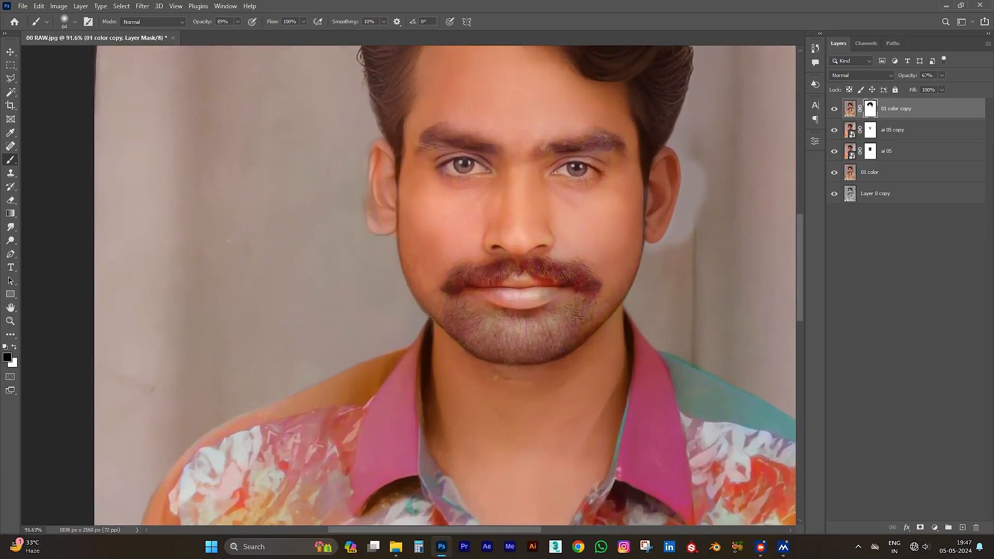
pyautogui.press('x')
pyautogui.scroll(-5, 281, 217)
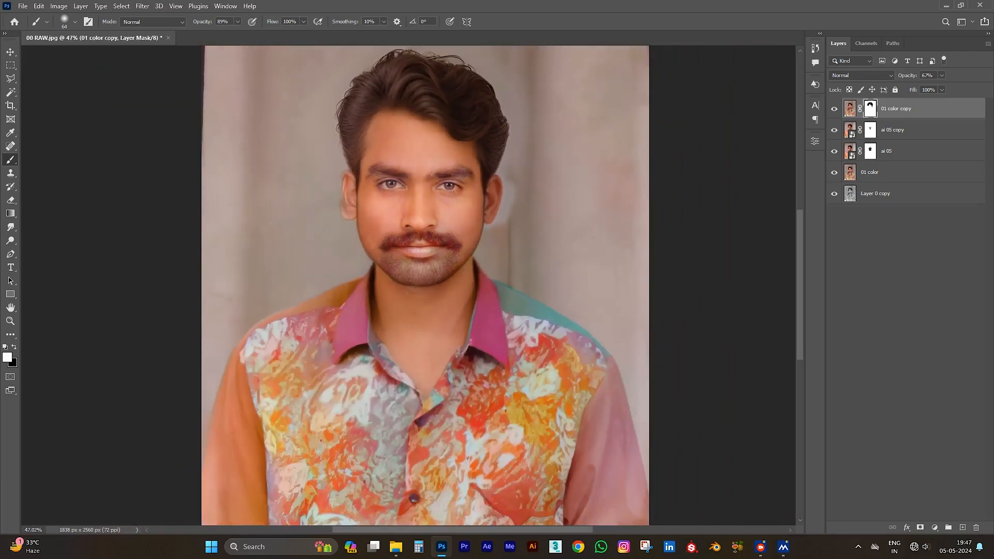
pyautogui.scroll(2, 376, 180)
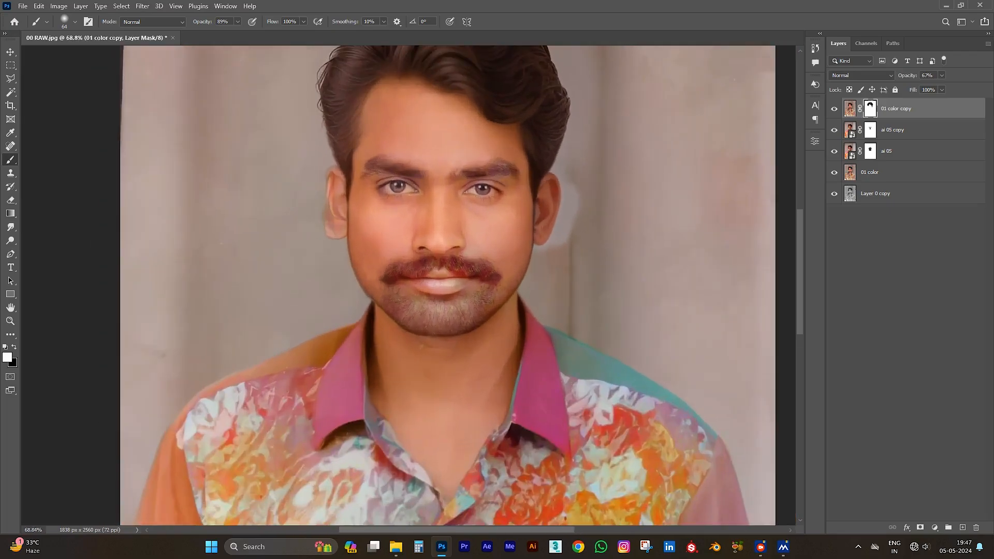
pyautogui.scroll(-2, 357, 248)
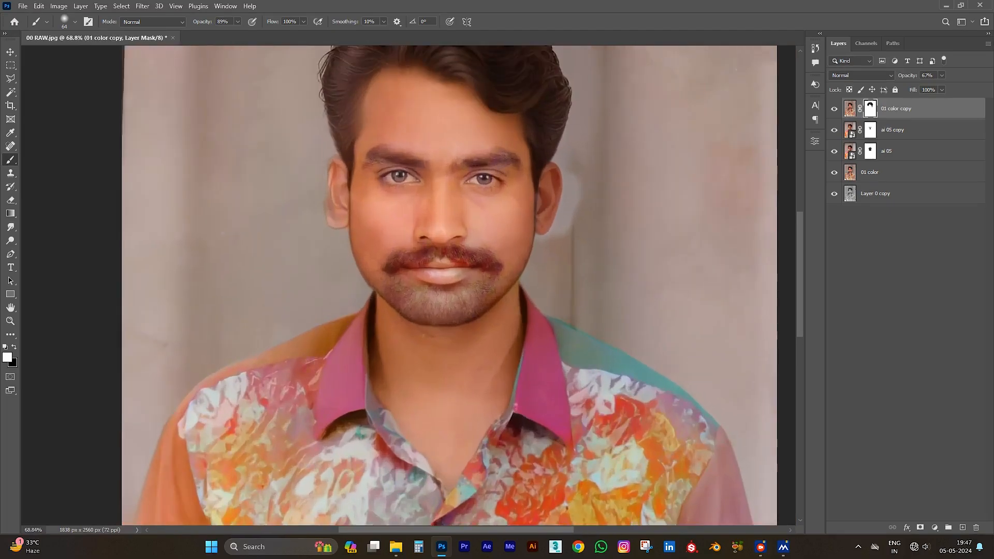
pyautogui.press('x')
pyautogui.hotkey('ctrl', 'z')
pyautogui.scroll(-3, 540, 271)
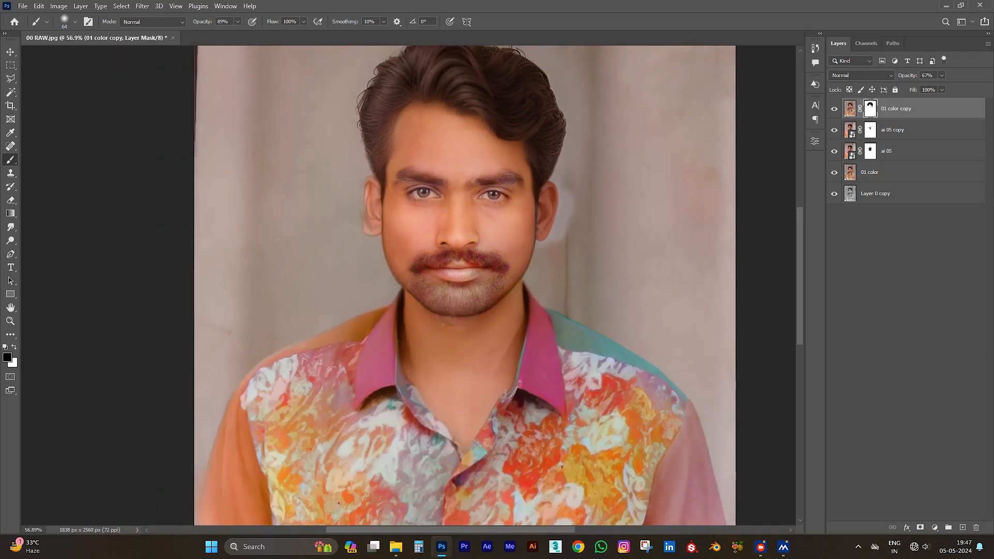
# Set the 01 color copy layer's opacity to 100%
pyautogui.moveTo(907, 76); pyautogui.dragTo(931, 76)
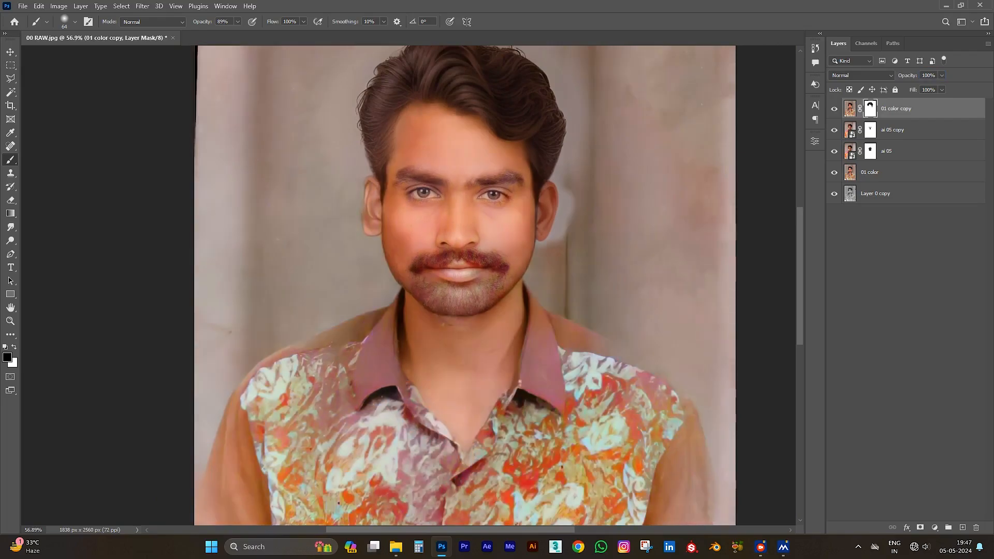
pyautogui.scroll(-4, 460, 331)
pyautogui.scroll(4, 484, 174)
# Paint out the whole shirt and collar on the 01 color copy mask with a soft black brush about 236 px wide
pyautogui.moveTo(460, 161); pyautogui.dragTo(487, 161)
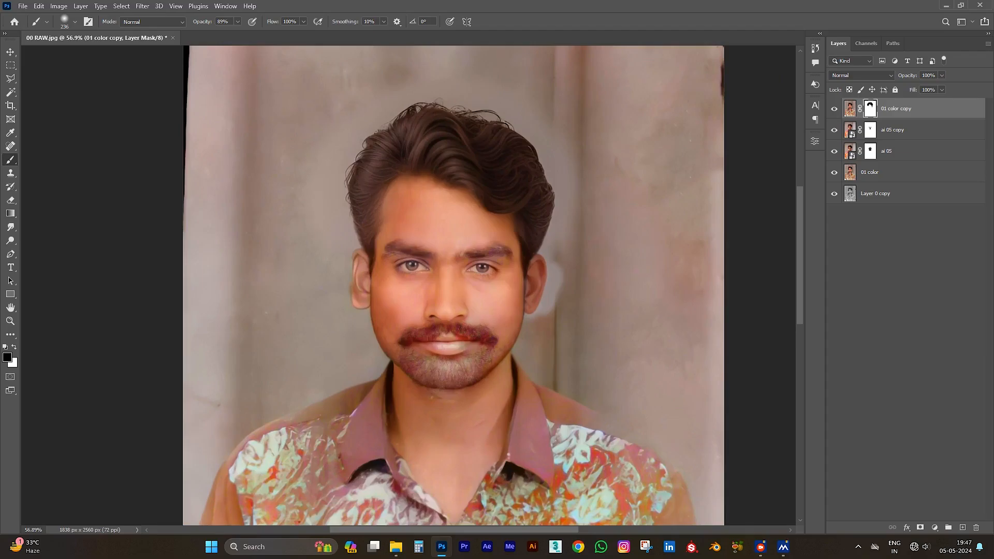
pyautogui.scroll(-3, 466, 249)
pyautogui.scroll(4, 489, 257)
pyautogui.moveTo(461, 291)
pyautogui.mouseDown()
pyautogui.moveTo(468, 307)
pyautogui.moveTo(454, 413)
pyautogui.mouseUp()
pyautogui.moveTo(446, 368)
pyautogui.mouseDown()
pyautogui.moveTo(419, 391)
pyautogui.moveTo(285, 365)
pyautogui.moveTo(244, 324)
pyautogui.mouseUp()
pyautogui.moveTo(342, 363); pyautogui.dragTo(444, 239)
pyautogui.moveTo(290, 310); pyautogui.dragTo(500, 409)
pyautogui.moveTo(403, 440); pyautogui.dragTo(689, 362)
pyautogui.moveTo(465, 372); pyautogui.dragTo(421, 210)
pyautogui.moveTo(579, 316); pyautogui.dragTo(171, 352)
pyautogui.moveTo(171, 409); pyautogui.dragTo(709, 404)
pyautogui.moveTo(238, 269); pyautogui.dragTo(161, 187)
pyautogui.moveTo(339, 207)
pyautogui.mouseDown()
pyautogui.moveTo(290, 251)
pyautogui.moveTo(406, 282)
pyautogui.moveTo(528, 279)
pyautogui.mouseUp()
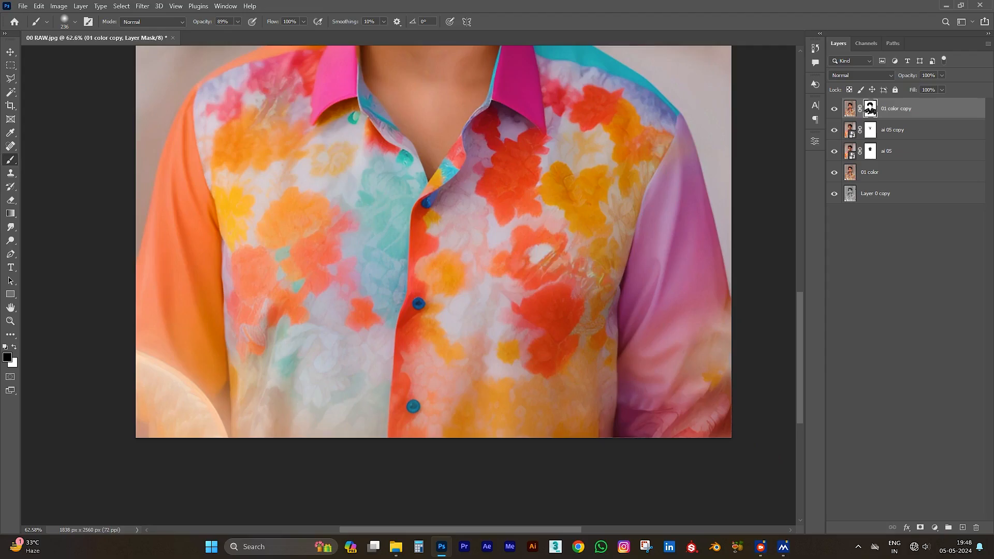
# Display the 01 color copy mask alone, fill the leftover gaps in the body area with black at 100% brush opacity, and return to the image
pyautogui.keyDown('alt'); pyautogui.click(870, 109); pyautogui.keyUp('alt')
pyautogui.scroll(-6, 399, 280)
pyautogui.press('0')
pyautogui.moveTo(301, 214)
pyautogui.mouseDown()
pyautogui.moveTo(364, 188)
pyautogui.moveTo(419, 239)
pyautogui.moveTo(430, 202)
pyautogui.moveTo(461, 180)
pyautogui.moveTo(489, 209)
pyautogui.moveTo(421, 260)
pyautogui.mouseUp()
pyautogui.keyDown('alt'); pyautogui.rightClick(421, 261); pyautogui.keyUp('alt')
pyautogui.moveTo(499, 274)
pyautogui.mouseDown()
pyautogui.moveTo(474, 292)
pyautogui.moveTo(321, 326)
pyautogui.mouseUp()
pyautogui.moveTo(455, 331); pyautogui.dragTo(492, 324)
pyautogui.keyDown('alt'); pyautogui.rightClick(469, 325); pyautogui.keyUp('alt')
pyautogui.moveTo(461, 258)
pyautogui.mouseDown()
pyautogui.moveTo(498, 233)
pyautogui.moveTo(527, 240)
pyautogui.mouseUp()
pyautogui.moveTo(357, 246)
pyautogui.mouseDown()
pyautogui.moveTo(301, 259)
pyautogui.moveTo(368, 238)
pyautogui.mouseUp()
pyautogui.moveTo(406, 75); pyautogui.dragTo(430, 257)
pyautogui.scroll(6, 429, 257)
pyautogui.keyDown('alt'); pyautogui.rightClick(501, 334); pyautogui.keyUp('alt')
pyautogui.moveTo(504, 336); pyautogui.dragTo(500, 345)
pyautogui.keyDown('alt'); pyautogui.click(870, 109); pyautogui.keyUp('alt')
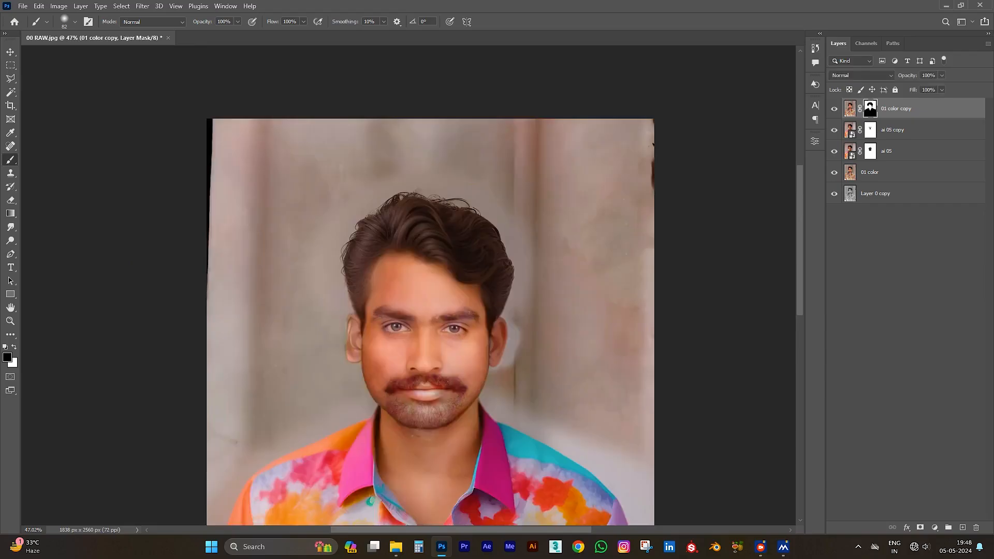
# Compare the portrait with the 01 color copy layer mask disabled and enabled
pyautogui.scroll(3, 495, 364)
pyautogui.keyDown('shift'); pyautogui.click(870, 108); pyautogui.keyUp('shift')
pyautogui.keyDown('shift'); pyautogui.click(870, 108); pyautogui.keyUp('shift')
pyautogui.keyDown('shift'); pyautogui.click(870, 108); pyautogui.keyUp('shift')
pyautogui.keyDown('shift'); pyautogui.click(870, 108); pyautogui.keyUp('shift')
pyautogui.keyDown('shift'); pyautogui.click(870, 108); pyautogui.keyUp('shift')
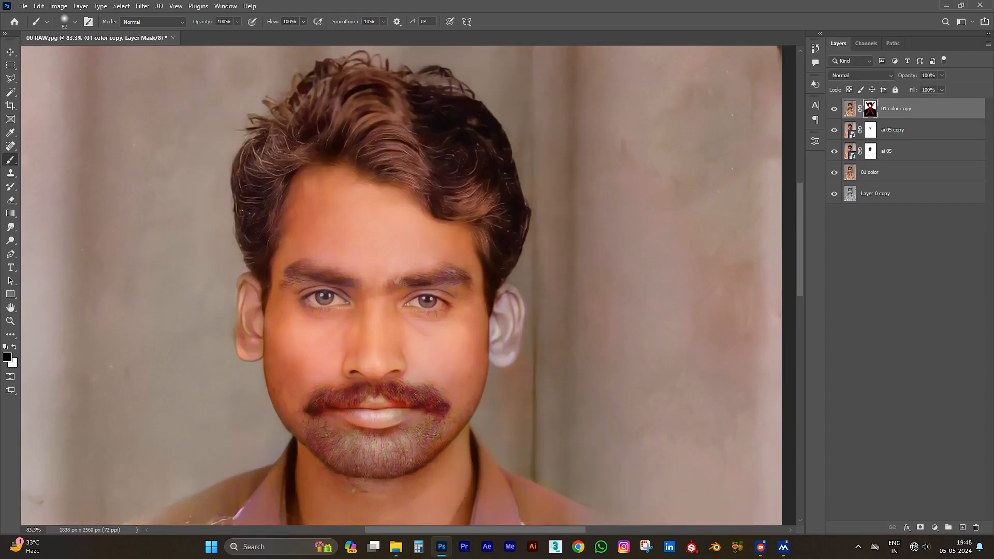
pyautogui.keyDown('shift'); pyautogui.click(870, 108); pyautogui.keyUp('shift')
pyautogui.keyDown('shift'); pyautogui.click(870, 108); pyautogui.keyUp('shift')
pyautogui.keyDown('shift'); pyautogui.click(871, 108); pyautogui.keyUp('shift')
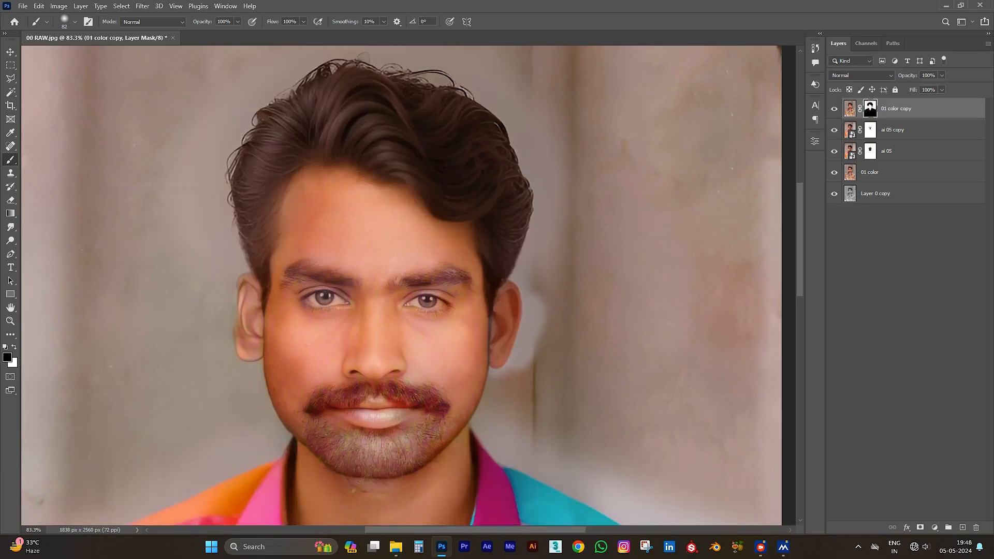
# Paint the original grey ear back in on the 01 color copy mask with white
pyautogui.press('x')
pyautogui.moveTo(513, 283)
pyautogui.mouseDown()
pyautogui.moveTo(502, 363)
pyautogui.moveTo(490, 350)
pyautogui.mouseUp()
pyautogui.moveTo(501, 305); pyautogui.dragTo(495, 344)
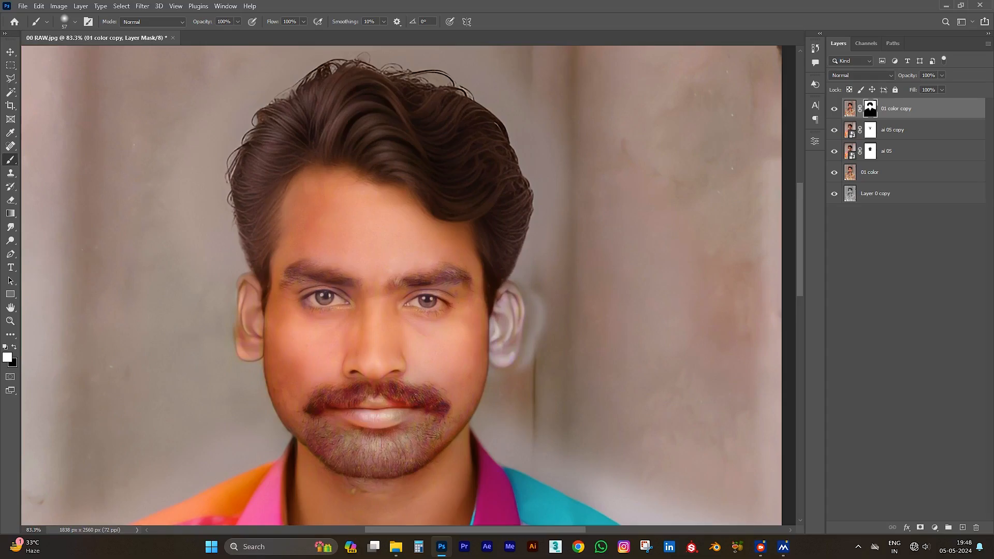
# Paint out the nose, mustache and lower-face area on the 01 color copy mask with black, and undo the last two strokes
pyautogui.scroll(-4, 489, 284)
pyautogui.scroll(3, 489, 285)
pyautogui.scroll(-5, 489, 284)
pyautogui.scroll(3, 489, 284)
pyautogui.keyDown('alt'); pyautogui.rightClick(373, 255); pyautogui.keyUp('alt')
pyautogui.scroll(3, 372, 255)
pyautogui.keyDown('alt'); pyautogui.rightClick(368, 241); pyautogui.keyUp('alt')
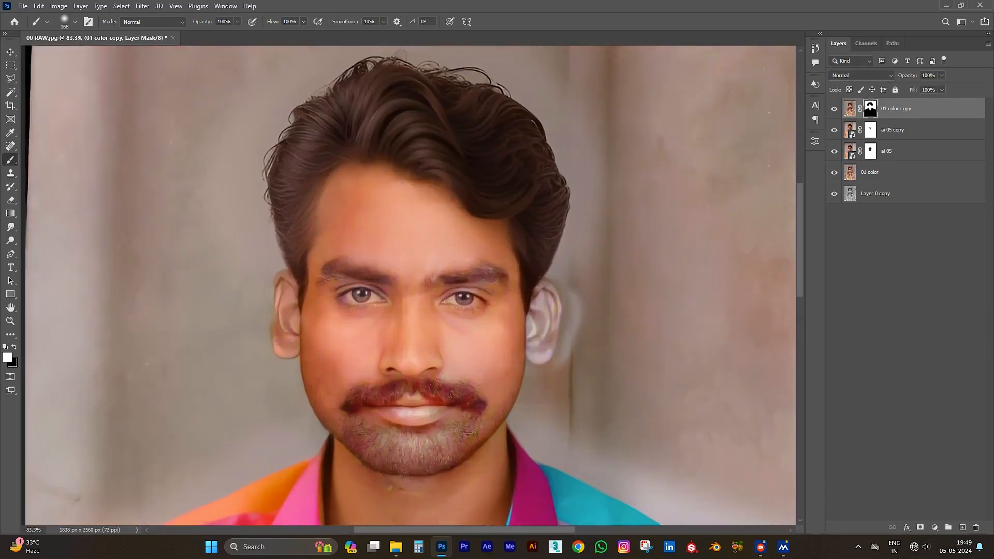
pyautogui.press('x')
pyautogui.moveTo(386, 267)
pyautogui.mouseDown()
pyautogui.moveTo(496, 269)
pyautogui.moveTo(431, 277)
pyautogui.moveTo(422, 311)
pyautogui.mouseUp()
pyautogui.moveTo(374, 406)
pyautogui.mouseDown()
pyautogui.moveTo(344, 402)
pyautogui.moveTo(409, 410)
pyautogui.mouseUp()
pyautogui.moveTo(472, 400); pyautogui.dragTo(479, 407)
pyautogui.moveTo(479, 407)
pyautogui.mouseDown()
pyautogui.moveTo(506, 333)
pyautogui.moveTo(499, 335)
pyautogui.mouseUp()
pyautogui.moveTo(367, 358)
pyautogui.mouseDown()
pyautogui.moveTo(391, 379)
pyautogui.moveTo(463, 384)
pyautogui.moveTo(489, 375)
pyautogui.mouseUp()
pyautogui.moveTo(447, 410)
pyautogui.mouseDown()
pyautogui.moveTo(356, 371)
pyautogui.moveTo(339, 347)
pyautogui.mouseUp()
pyautogui.hotkey('ctrl', 'z')
pyautogui.hotkey('ctrl', 'z')
# Paint out the beard, chin, jawline and neck on the 01 color copy mask with a soft black brush about 134 px wide
pyautogui.moveTo(387, 373)
pyautogui.mouseDown()
pyautogui.moveTo(355, 372)
pyautogui.moveTo(466, 375)
pyautogui.moveTo(395, 417)
pyautogui.moveTo(371, 396)
pyautogui.moveTo(469, 424)
pyautogui.moveTo(507, 386)
pyautogui.moveTo(512, 406)
pyautogui.moveTo(518, 365)
pyautogui.mouseUp()
pyautogui.keyDown('alt'); pyautogui.rightClick(388, 359); pyautogui.keyUp('alt')
pyautogui.moveTo(487, 446)
pyautogui.mouseDown()
pyautogui.moveTo(427, 502)
pyautogui.moveTo(396, 460)
pyautogui.mouseUp()
pyautogui.moveTo(357, 401); pyautogui.dragTo(309, 314)
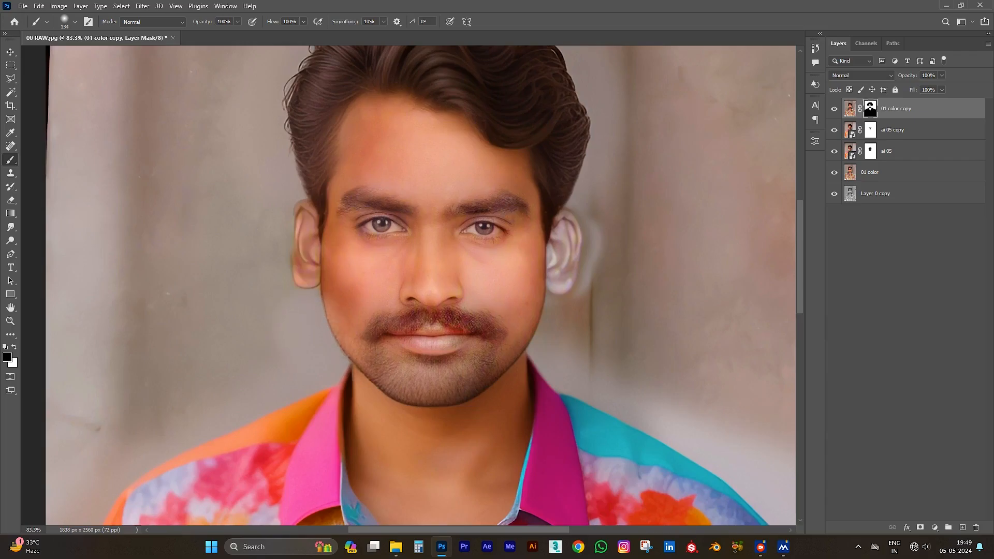
pyautogui.click(469, 453)
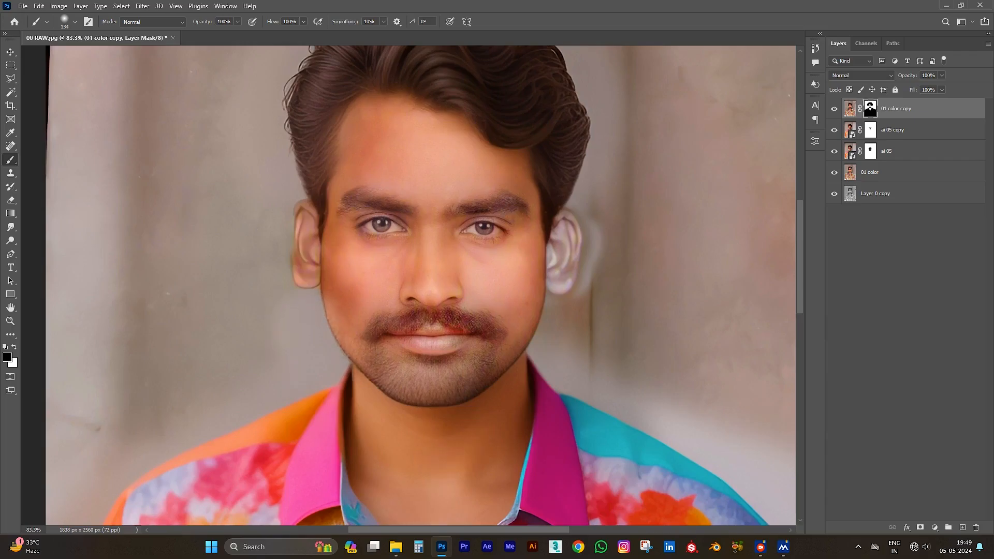
# Paint out the reddish cheeks, forehead and nose area on the 01 color copy mask, undoing one cheek stroke and repainting it
pyautogui.moveTo(343, 277)
pyautogui.mouseDown()
pyautogui.moveTo(344, 304)
pyautogui.moveTo(327, 272)
pyautogui.moveTo(331, 208)
pyautogui.mouseUp()
pyautogui.moveTo(507, 173)
pyautogui.mouseDown()
pyautogui.moveTo(524, 230)
pyautogui.moveTo(516, 274)
pyautogui.mouseUp()
pyautogui.hotkey('ctrl', 'z')
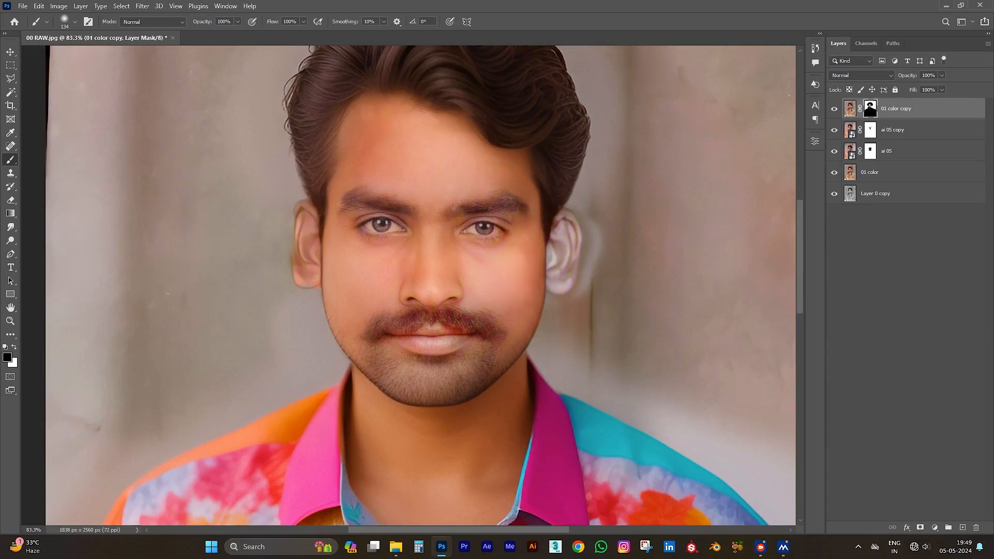
pyautogui.moveTo(517, 312); pyautogui.dragTo(500, 193)
pyautogui.moveTo(491, 296); pyautogui.dragTo(486, 274)
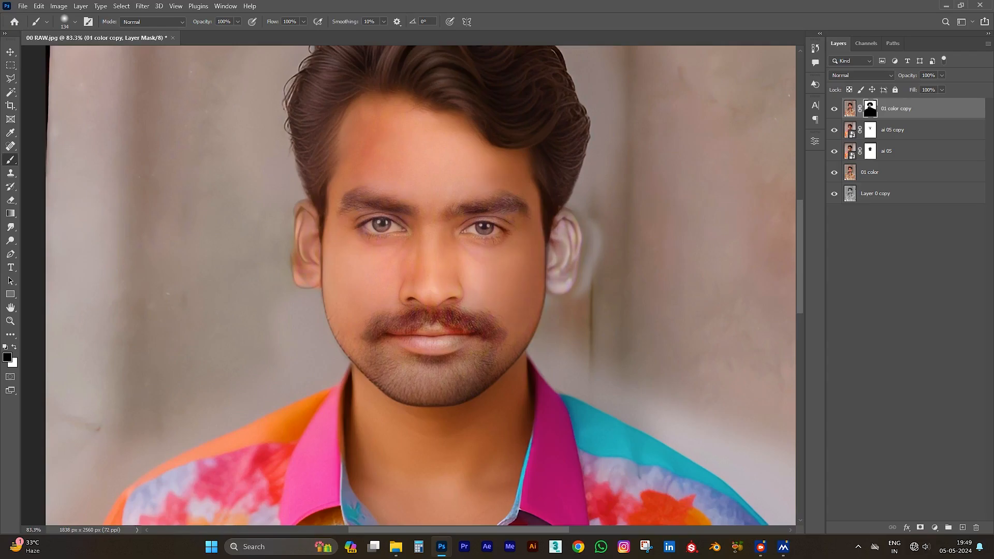
pyautogui.moveTo(489, 161)
pyautogui.mouseDown()
pyautogui.moveTo(414, 114)
pyautogui.moveTo(379, 110)
pyautogui.moveTo(355, 133)
pyautogui.moveTo(342, 181)
pyautogui.moveTo(375, 155)
pyautogui.moveTo(456, 175)
pyautogui.mouseUp()
pyautogui.moveTo(446, 246); pyautogui.dragTo(472, 270)
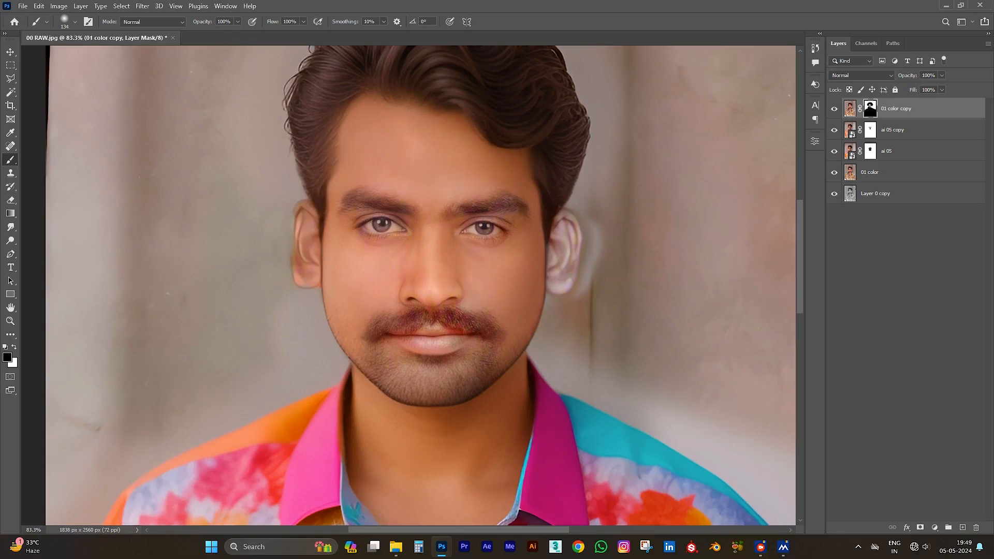
# Inspect the blended portrait up close and as a whole, and compare it with the grayscale Layer 0 copy shown alone
pyautogui.scroll(-2, 507, 171)
pyautogui.scroll(2, 533, 218)
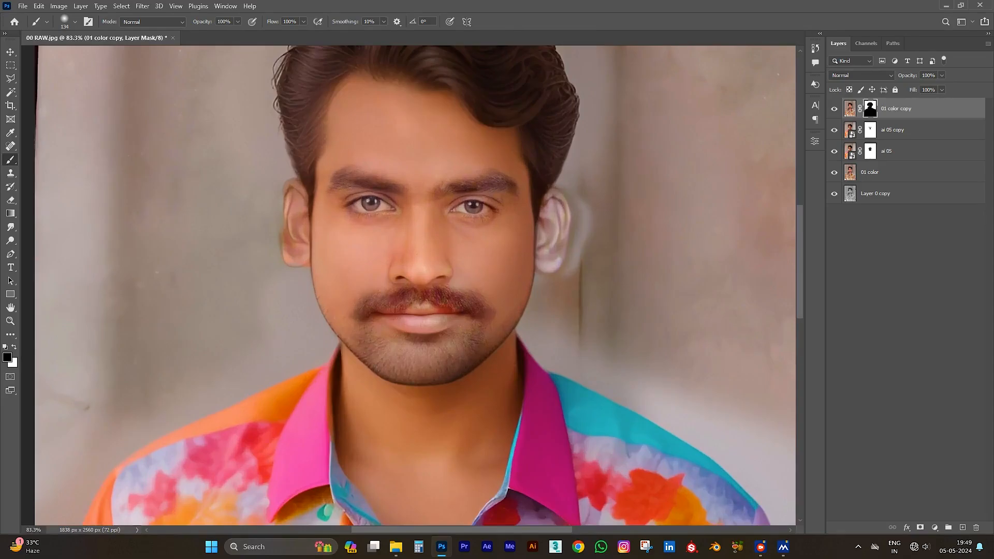
pyautogui.scroll(-8, 352, 155)
pyautogui.scroll(3, 420, 227)
pyautogui.keyDown('alt'); pyautogui.rightClick(420, 227); pyautogui.keyUp('alt')
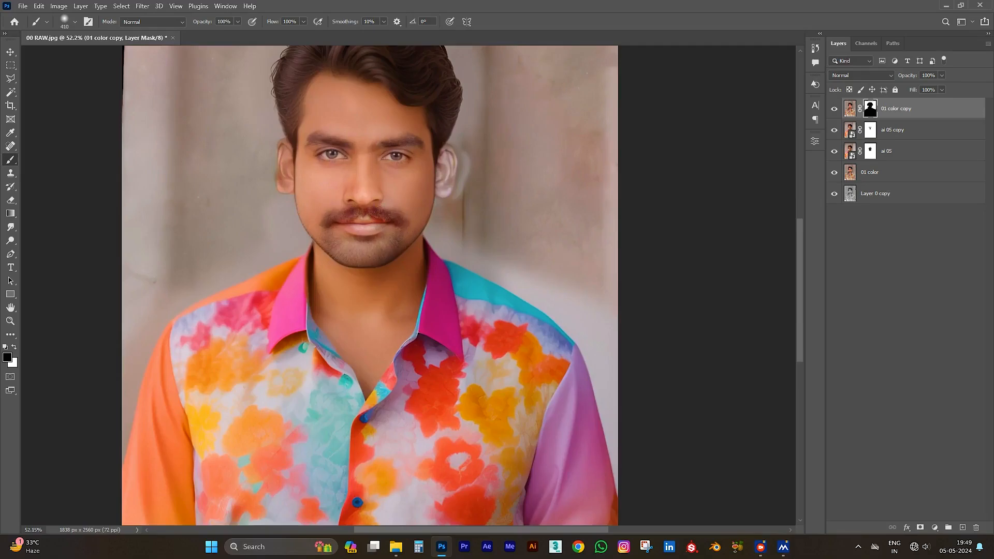
pyautogui.scroll(-5, 549, 358)
pyautogui.scroll(7, 416, 187)
pyautogui.scroll(-3, 541, 241)
pyautogui.scroll(5, 564, 290)
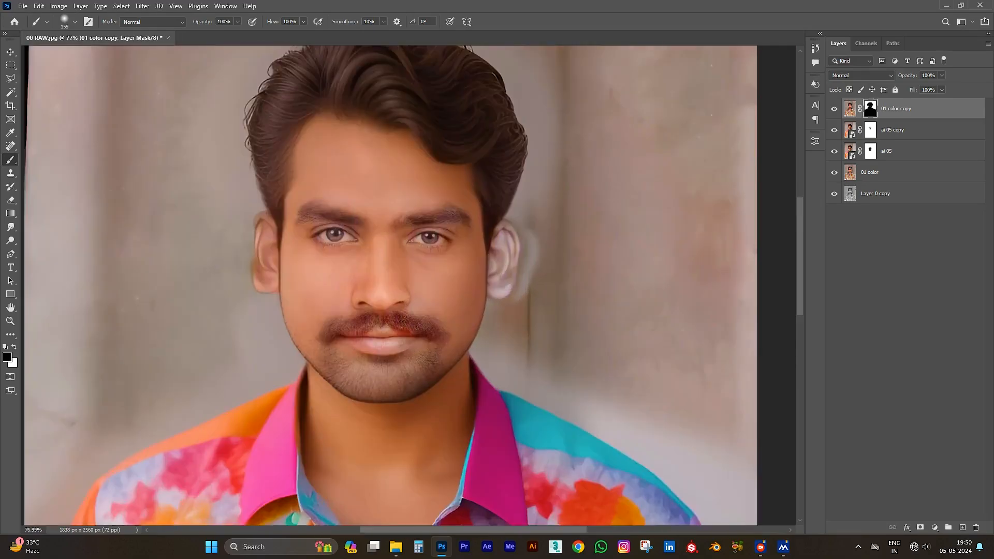
pyautogui.scroll(-3, 580, 222)
pyautogui.scroll(3, 326, 207)
pyautogui.scroll(-1, 357, 181)
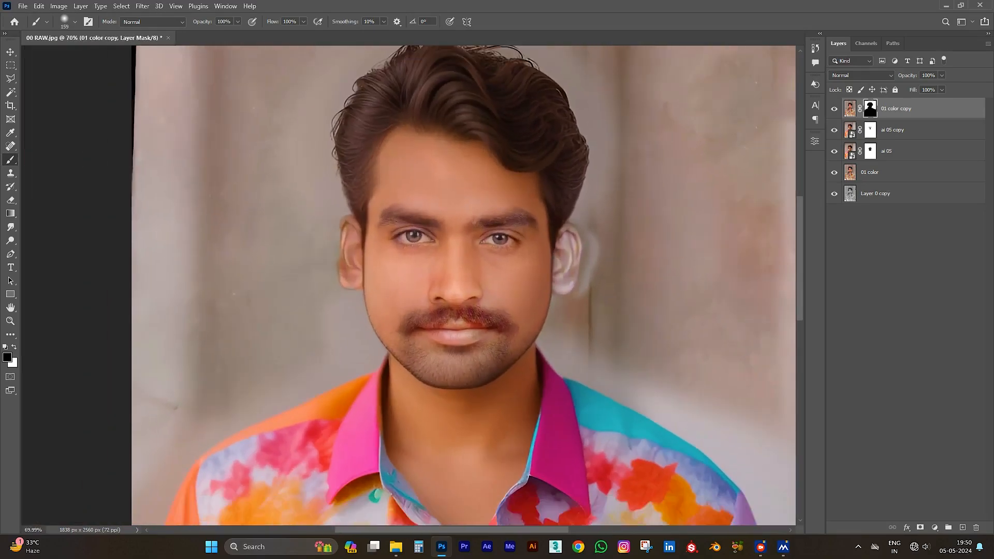
pyautogui.keyDown('alt'); pyautogui.click(834, 193); pyautogui.keyUp('alt')
pyautogui.keyDown('alt'); pyautogui.click(834, 194); pyautogui.keyUp('alt')
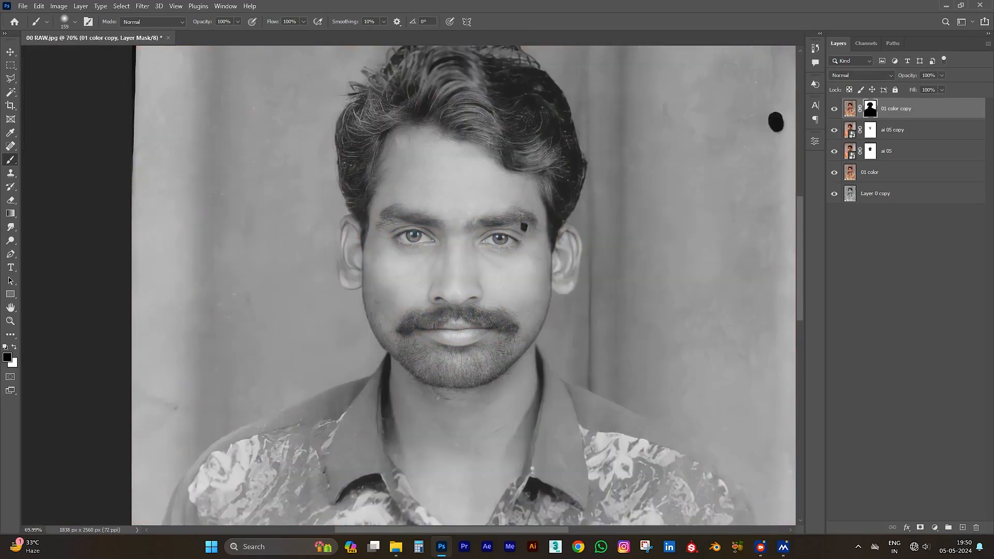
# Paint out the old backdrop around the man on the 01 color copy mask with a soft black brush about 313 px wide
pyautogui.keyDown('alt'); pyautogui.click(834, 194); pyautogui.keyUp('alt')
pyautogui.keyDown('alt'); pyautogui.click(834, 194); pyautogui.keyUp('alt')
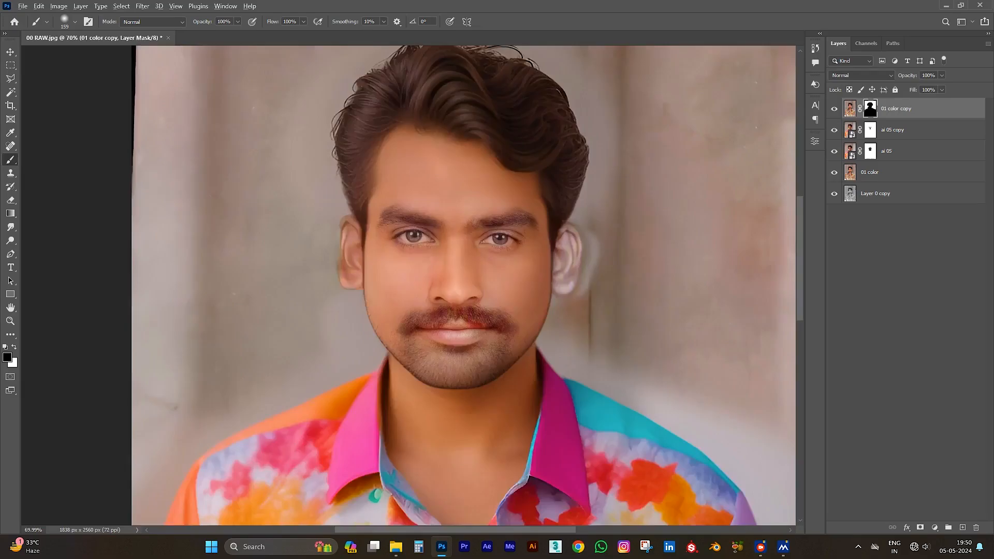
pyautogui.scroll(-3, 290, 207)
pyautogui.scroll(6, 466, 241)
pyautogui.moveTo(578, 209); pyautogui.dragTo(564, 209)
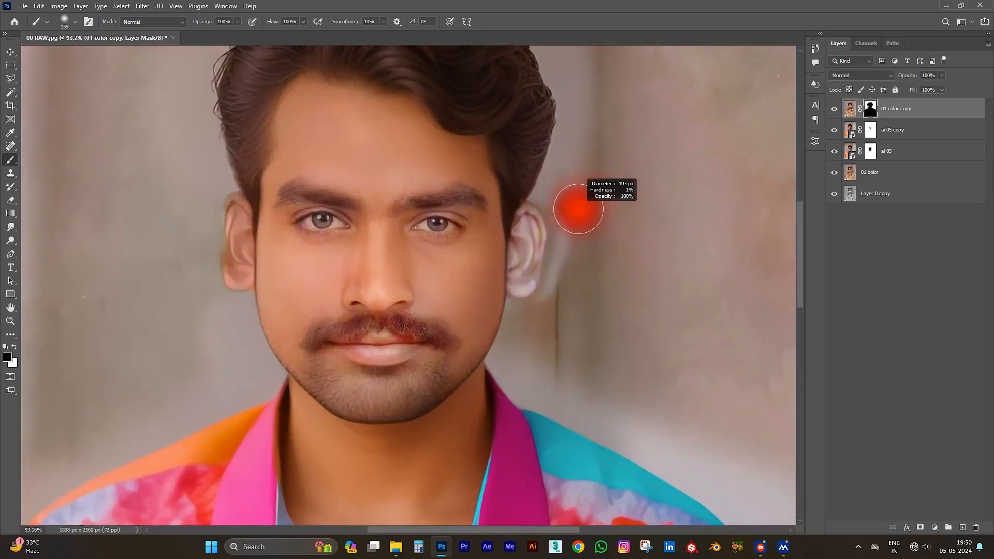
pyautogui.scroll(-3, 578, 209)
pyautogui.moveTo(434, 141); pyautogui.dragTo(460, 141)
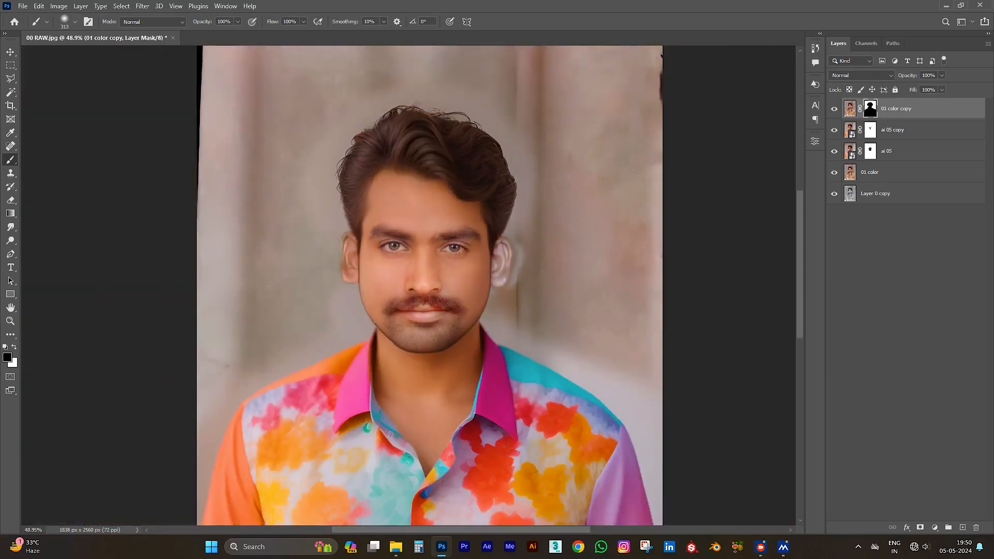
pyautogui.moveTo(383, 80)
pyautogui.mouseDown()
pyautogui.moveTo(274, 93)
pyautogui.moveTo(572, 85)
pyautogui.moveTo(577, 161)
pyautogui.moveTo(526, 321)
pyautogui.moveTo(523, 310)
pyautogui.moveTo(551, 316)
pyautogui.moveTo(611, 290)
pyautogui.moveTo(629, 342)
pyautogui.mouseUp()
pyautogui.moveTo(650, 156); pyautogui.dragTo(655, 57)
pyautogui.moveTo(207, 88)
pyautogui.mouseDown()
pyautogui.moveTo(256, 218)
pyautogui.moveTo(246, 277)
pyautogui.moveTo(284, 233)
pyautogui.mouseUp()
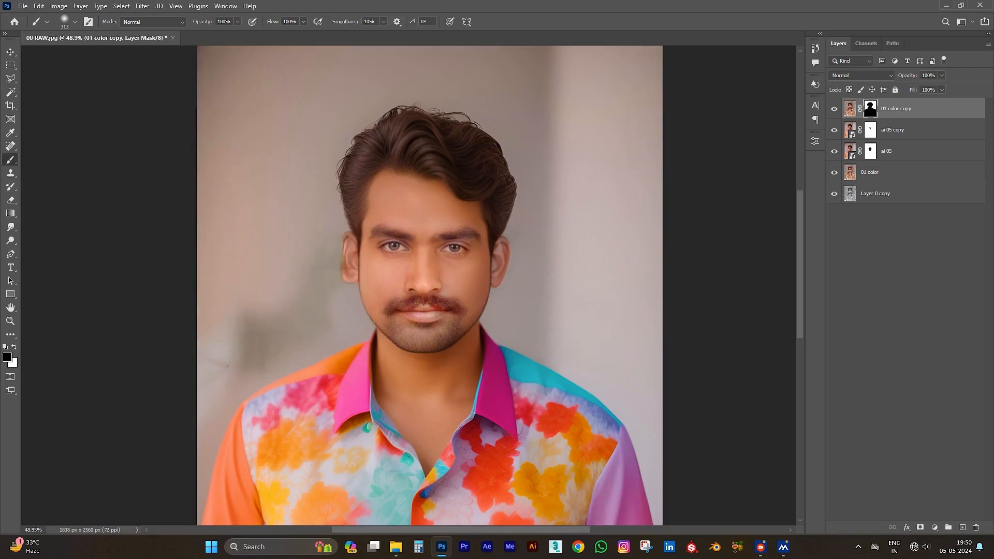
pyautogui.moveTo(344, 236)
pyautogui.mouseDown()
pyautogui.moveTo(303, 332)
pyautogui.moveTo(230, 357)
pyautogui.moveTo(207, 401)
pyautogui.moveTo(239, 244)
pyautogui.mouseUp()
pyautogui.moveTo(241, 91); pyautogui.dragTo(324, 294)
pyautogui.scroll(-4, 409, 292)
# Try a white brush stroke on the 01 color copy mask near the face, and undo it
pyautogui.scroll(11, 406, 330)
pyautogui.press('x')
pyautogui.moveTo(407, 221); pyautogui.dragTo(347, 220)
pyautogui.moveTo(415, 190)
pyautogui.mouseDown()
pyautogui.moveTo(414, 254)
pyautogui.moveTo(431, 275)
pyautogui.moveTo(427, 257)
pyautogui.moveTo(280, 263)
pyautogui.mouseUp()
pyautogui.hotkey('ctrl', 'z')
# Inspect the portrait's face, ears and background both up close and as a whole
pyautogui.moveTo(569, 220)
pyautogui.mouseDown()
pyautogui.moveTo(548, 282)
pyautogui.moveTo(585, 233)
pyautogui.moveTo(564, 196)
pyautogui.mouseUp()
pyautogui.scroll(-3, 592, 239)
pyautogui.scroll(5, 579, 243)
pyautogui.scroll(-6, 485, 194)
pyautogui.scroll(-3, 445, 202)
pyautogui.scroll(9, 348, 213)
pyautogui.scroll(-6, 342, 254)
pyautogui.scroll(9, 343, 236)
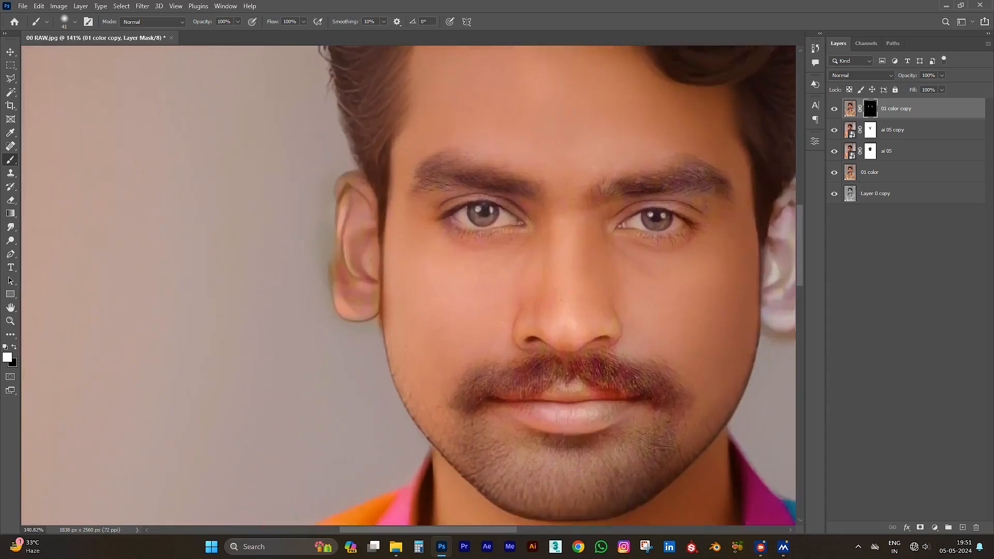
# Add a blank layer above 01 color copy and paint sampled skin tones on the portrait's left ear, undoing one stroke
pyautogui.keyDown('alt'); pyautogui.rightClick(340, 206); pyautogui.keyUp('alt')
pyautogui.hotkey('ctrl', 'alt', 'shift', 'n')
pyautogui.keyDown('alt'); pyautogui.click(337, 202); pyautogui.keyUp('alt')
pyautogui.moveTo(335, 192); pyautogui.dragTo(329, 240)
pyautogui.hotkey('ctrl', 'z')
pyautogui.keyDown('alt'); pyautogui.click(335, 248); pyautogui.keyUp('alt')
pyautogui.keyDown('alt'); pyautogui.click(334, 259); pyautogui.keyUp('alt')
# Smudge the light stroke inside the left ear with a soft round brush at 62% strength, undoing the first attempt
pyautogui.click(10, 227)
pyautogui.scroll(7, 343, 228)
pyautogui.rightClick(324, 205)
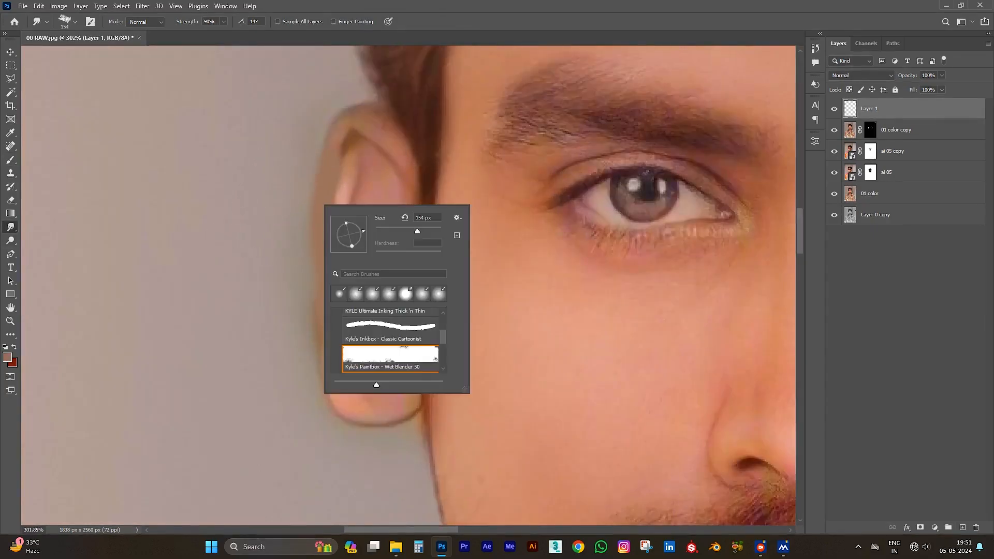
pyautogui.click(339, 294)
pyautogui.click(10, 227)
pyautogui.click(209, 21)
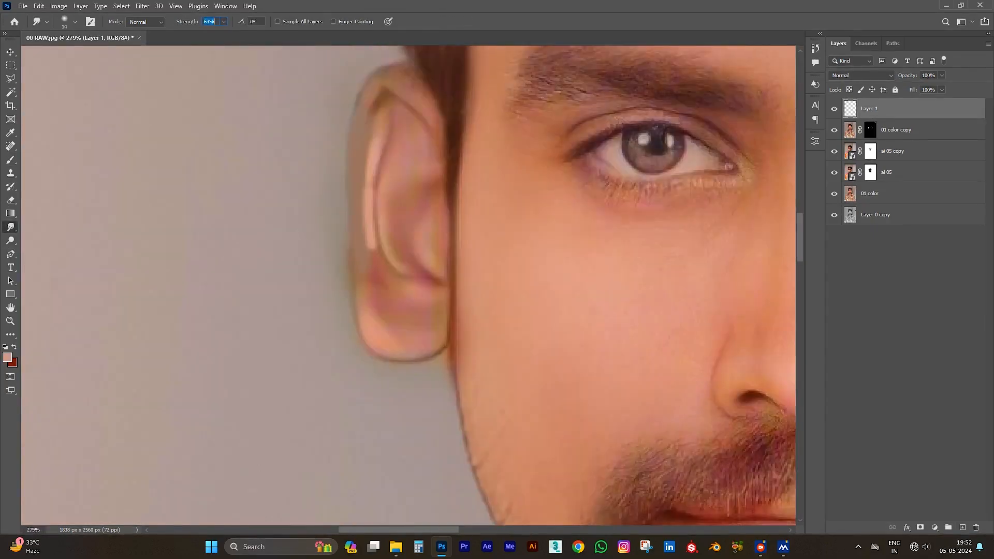
pyautogui.moveTo(368, 192)
pyautogui.mouseDown()
pyautogui.moveTo(376, 274)
pyautogui.moveTo(387, 278)
pyautogui.mouseUp()
pyautogui.hotkey('ctrl', 'z')
pyautogui.moveTo(367, 233); pyautogui.dragTo(383, 278)
pyautogui.scroll(-5, 169, 335)
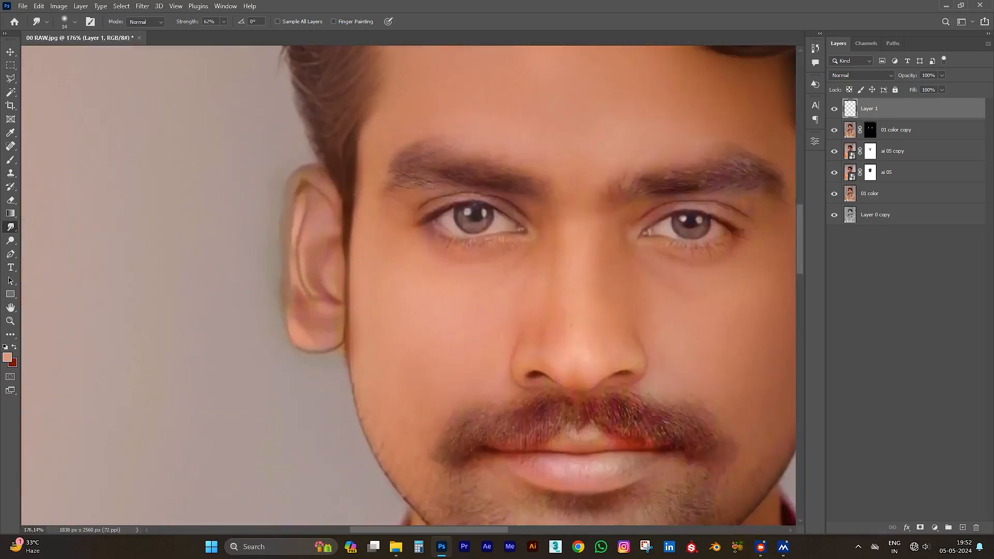
# Paint sampled light and reddish skin tones along the outer rim of the portrait's left ear with a small brush
pyautogui.scroll(5, 250, 275)
pyautogui.press('b')
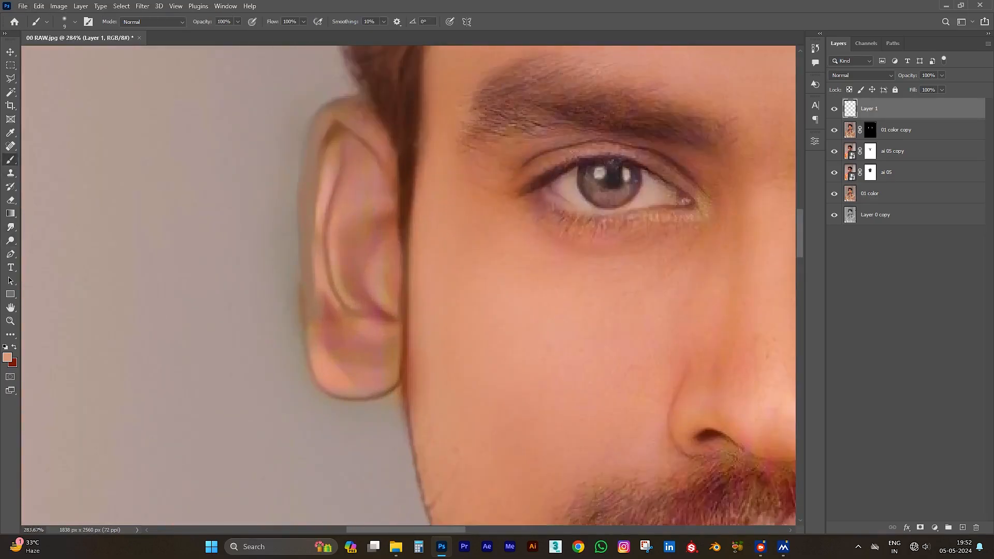
pyautogui.keyDown('alt'); pyautogui.click(385, 217); pyautogui.keyUp('alt')
pyautogui.keyDown('alt'); pyautogui.click(320, 275); pyautogui.keyUp('alt')
pyautogui.moveTo(314, 128); pyautogui.dragTo(305, 237)
pyautogui.keyDown('alt'); pyautogui.rightClick(313, 181); pyautogui.keyUp('alt')
# Smudge the painted strokes along the left ear's outer rim into the surrounding skin
pyautogui.press('r')
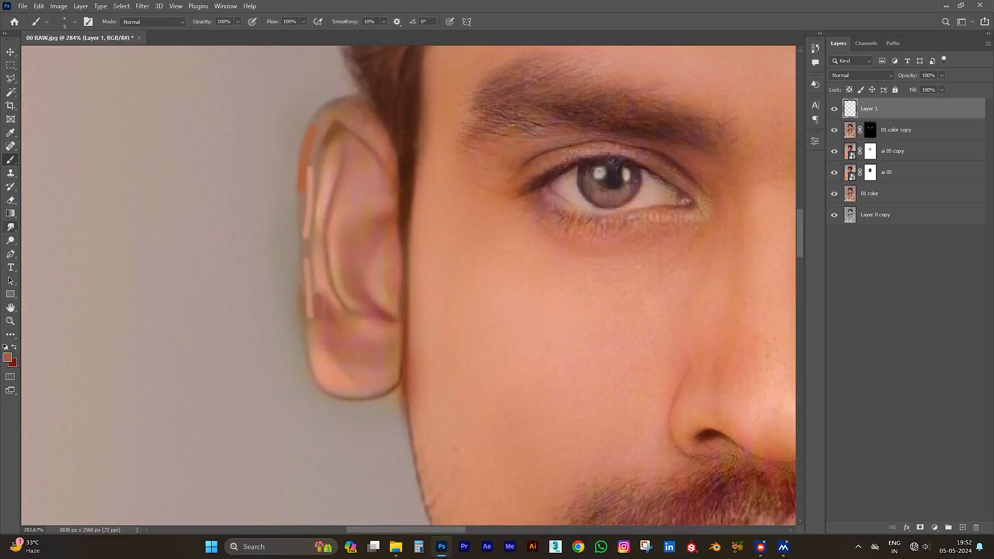
pyautogui.moveTo(313, 305)
pyautogui.mouseDown()
pyautogui.moveTo(310, 156)
pyautogui.moveTo(305, 217)
pyautogui.mouseUp()
pyautogui.moveTo(308, 172); pyautogui.dragTo(311, 147)
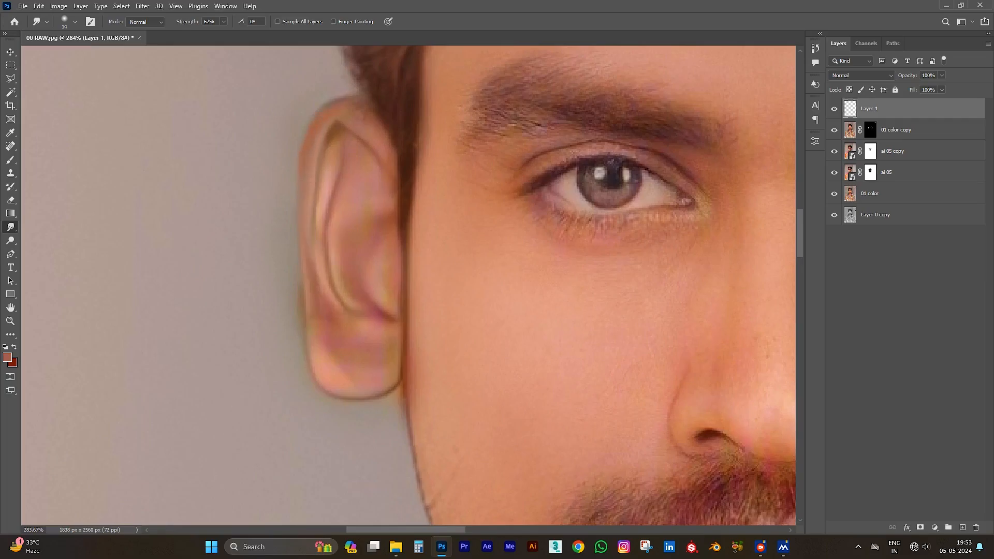
pyautogui.scroll(-8, 306, 238)
pyautogui.scroll(2, 418, 253)
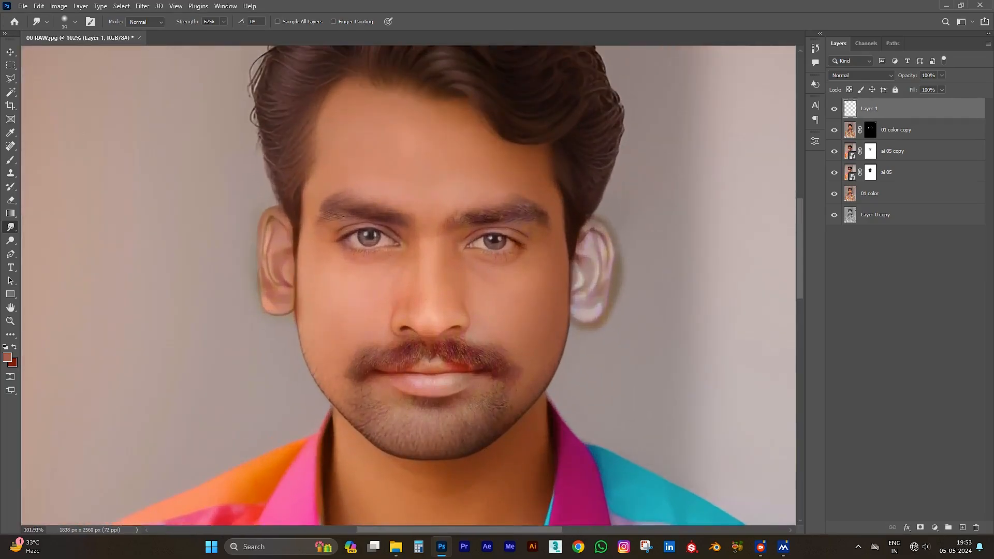
# Stamp the visible layers into a new layer and copy a rectangular patch of the left cheek onto its own layer
pyautogui.hotkey('ctrl', 'alt', 'shift', 'e')
pyautogui.press('m')
pyautogui.moveTo(311, 261)
pyautogui.mouseDown()
pyautogui.moveTo(388, 362)
pyautogui.moveTo(410, 366)
pyautogui.mouseUp()
pyautogui.moveTo(369, 328)
pyautogui.mouseDown()
pyautogui.moveTo(290, 281)
pyautogui.moveTo(270, 288)
pyautogui.mouseUp()
pyautogui.hotkey('ctrl', 'j')
# Enlarge the copied cheek patch and place it so that it covers the portrait's left ear
pyautogui.hotkey('ctrl', 't')
pyautogui.moveTo(323, 216); pyautogui.dragTo(343, 195)
pyautogui.moveTo(311, 233); pyautogui.dragTo(320, 227)
pyautogui.press('Return')
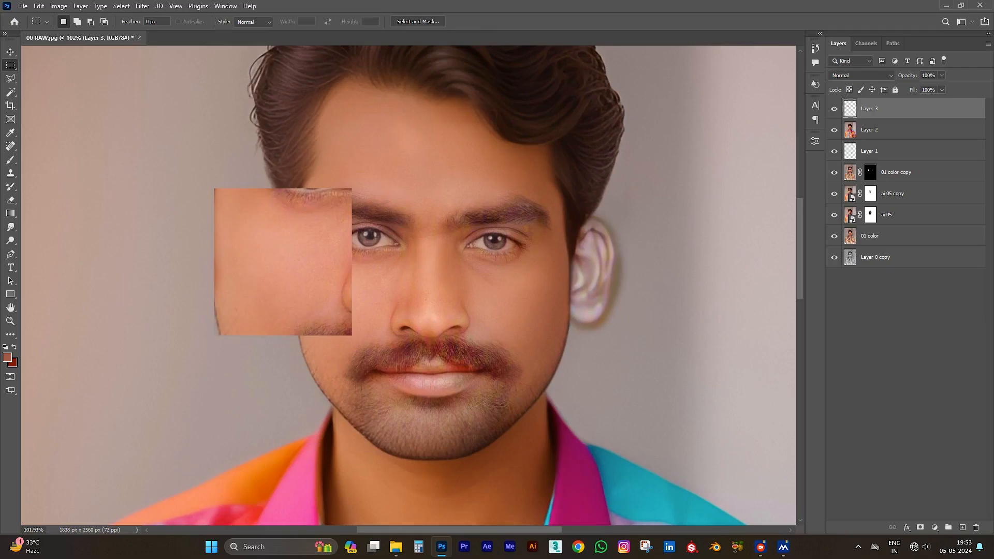
# Try successive blend modes on the cheek patch layer over the ear, stopping at Darken
pyautogui.scroll(-11, 861, 75)
pyautogui.hotkey('shift', '+')
pyautogui.hotkey('shift', '+')
pyautogui.hotkey('shift', '+')
pyautogui.hotkey('shift', '+')
pyautogui.hotkey('shift', '+')
pyautogui.hotkey('shift', '+')
pyautogui.hotkey('shift', '+')
pyautogui.hotkey('shift', '+')
pyautogui.hotkey('shift', '+')
pyautogui.hotkey('shift', '+')
pyautogui.hotkey('shift', '+')
pyautogui.hotkey('shift', '+')
pyautogui.hotkey('shift', '+')
pyautogui.hotkey('shift', '+')
pyautogui.hotkey('shift', '+')
pyautogui.hotkey('shift', '+')
pyautogui.hotkey('shift', '+')
pyautogui.hotkey('shift', '+')
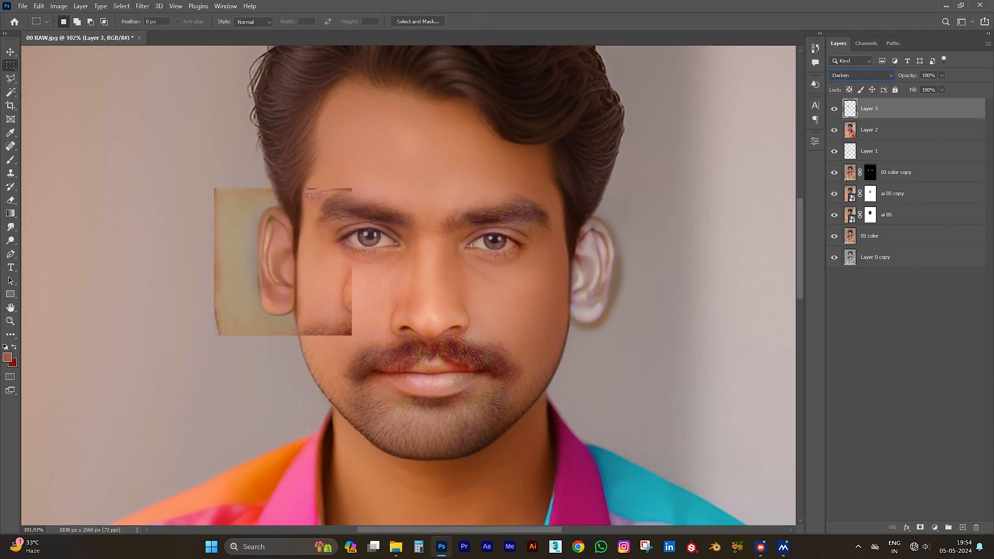
# Compare the ear with and without the cheek patch layer while trying further blend modes
pyautogui.click(834, 108)
pyautogui.click(834, 109)
pyautogui.click(834, 109)
pyautogui.click(834, 109)
pyautogui.click(861, 75)
pyautogui.click(861, 76)
pyautogui.scroll(2, 861, 76)
pyautogui.hotkey('shift', '+')
pyautogui.hotkey('shift', '+')
pyautogui.hotkey('shift', '+')
pyautogui.click(834, 108)
pyautogui.click(833, 108)
pyautogui.scroll(6, 251, 269)
pyautogui.click(834, 108)
pyautogui.click(833, 108)
# Set the blend mode of the cheek patch layer, Layer 3, to Soft Light
pyautogui.click(861, 75)
pyautogui.click(861, 75)
pyautogui.press('Up')
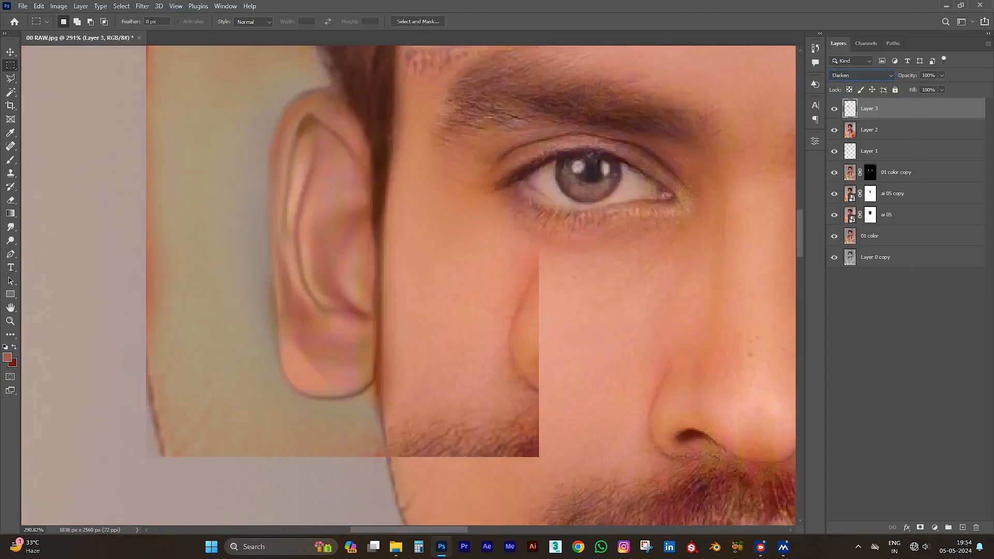
pyautogui.scroll(-13, 861, 75)
pyautogui.press('Up')
pyautogui.press('Up')
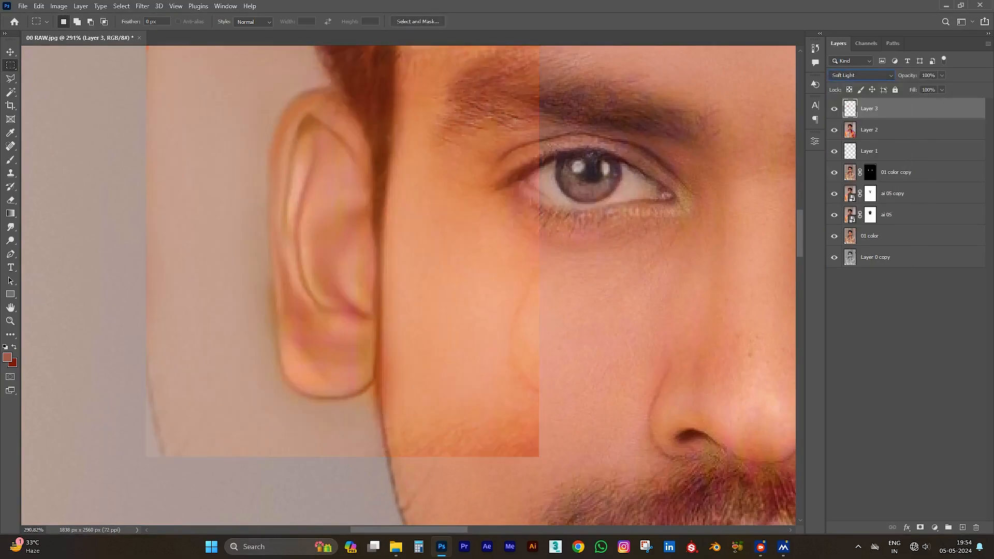
# Add a mask to Layer 3 and paint out the patch around the ear with a soft black brush about 53 px wide
pyautogui.click(920, 527)
pyautogui.scroll(-3, 464, 293)
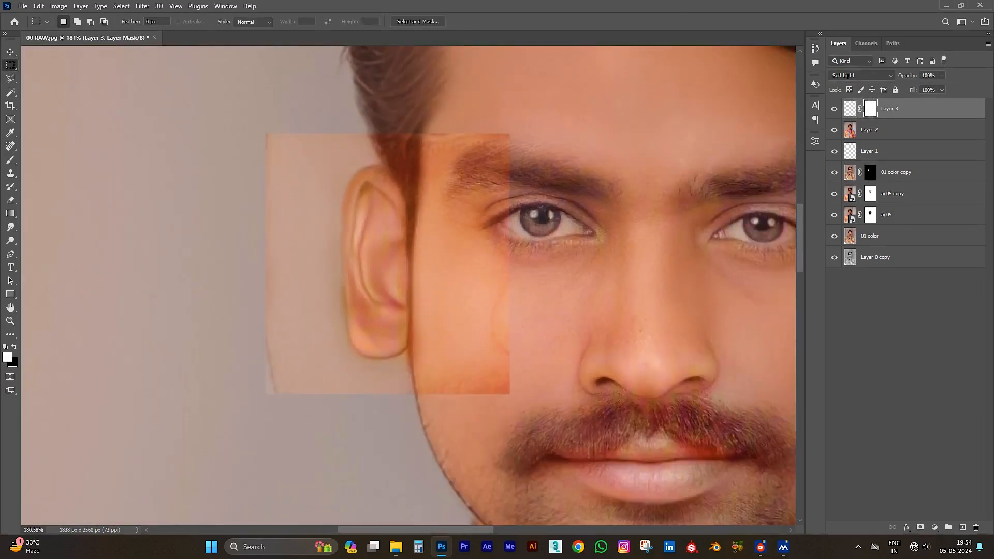
pyautogui.press('b')
pyautogui.press('x')
pyautogui.moveTo(336, 136)
pyautogui.mouseDown()
pyautogui.moveTo(284, 174)
pyautogui.moveTo(401, 388)
pyautogui.moveTo(450, 357)
pyautogui.moveTo(432, 189)
pyautogui.moveTo(490, 244)
pyautogui.mouseUp()
pyautogui.moveTo(362, 161)
pyautogui.mouseDown()
pyautogui.moveTo(326, 233)
pyautogui.moveTo(313, 352)
pyautogui.mouseUp()
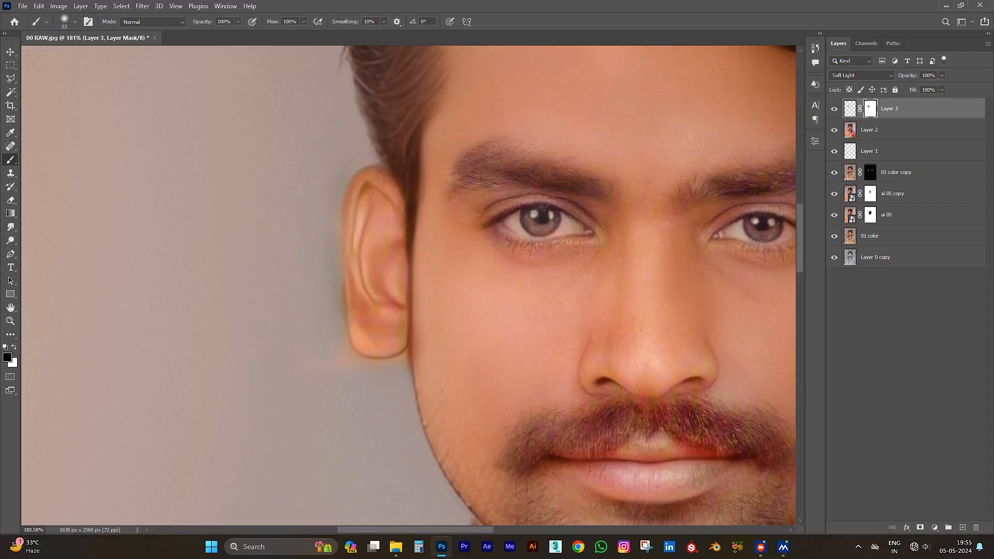
pyautogui.scroll(-8, 140, 330)
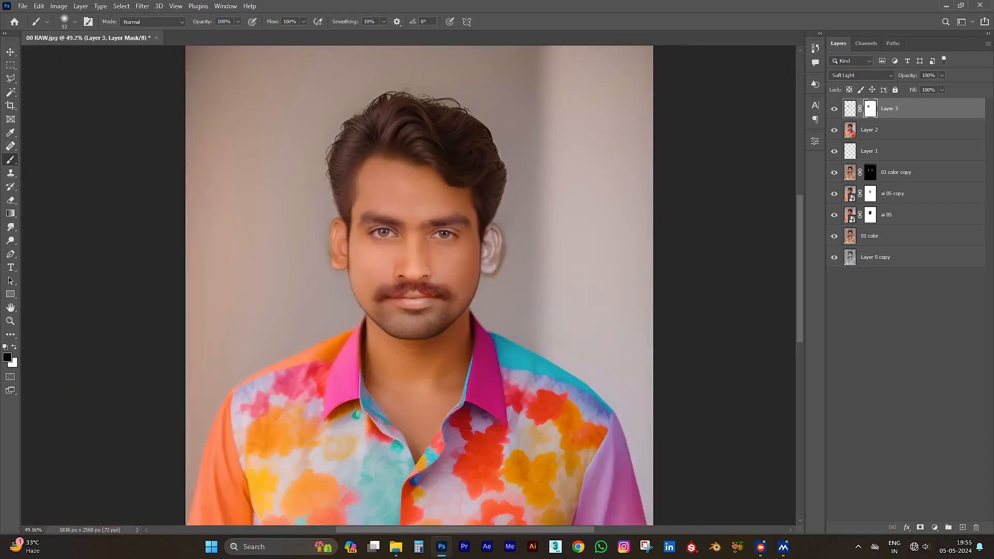
# Stamp the visible layers into a new layer and copy a rectangular area around the corrected left ear onto its own layer
pyautogui.scroll(6, 334, 259)
pyautogui.hotkey('ctrl', 'shift', 'alt', 'e')
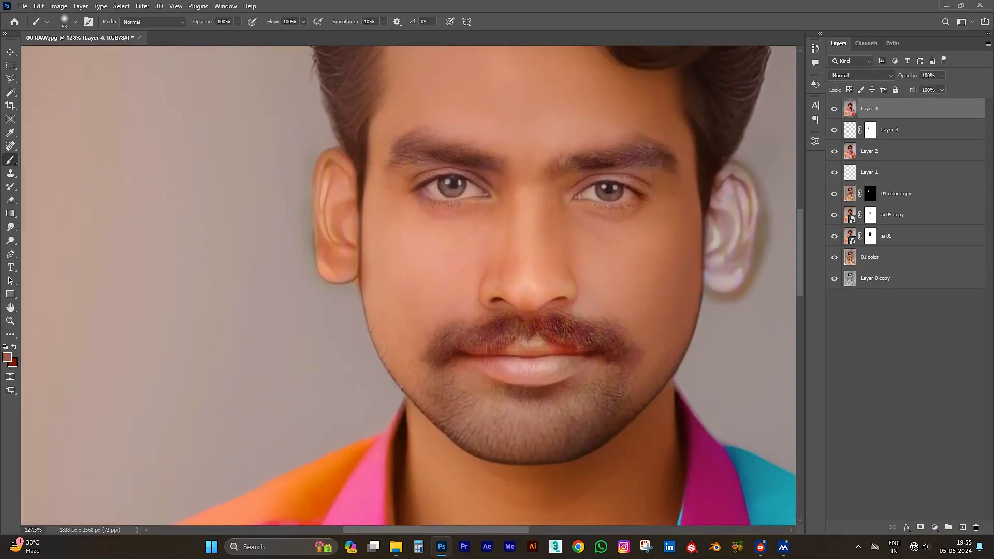
pyautogui.press('m')
pyautogui.moveTo(273, 124); pyautogui.dragTo(383, 299)
pyautogui.hotkey('ctrl', 'j')
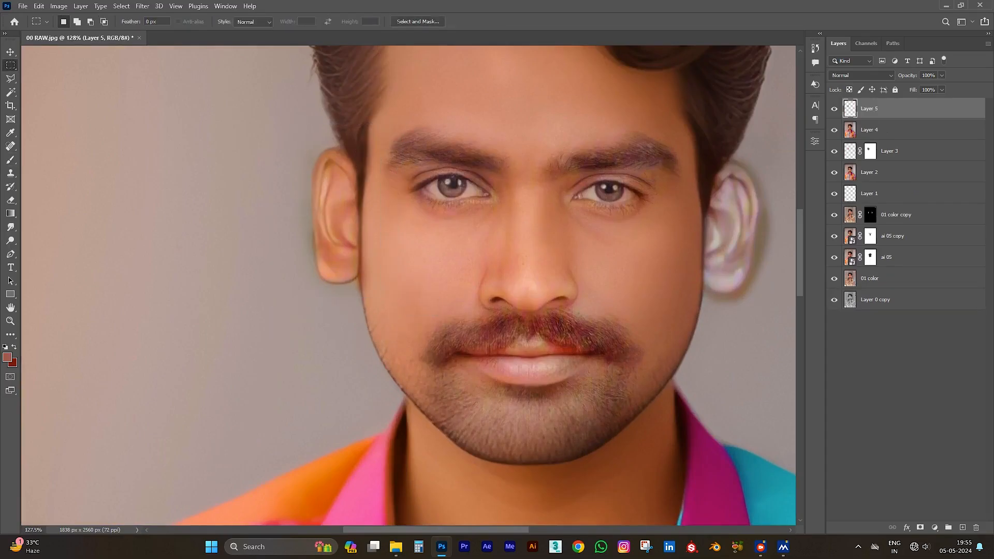
# Flip the copied ear horizontally and move it over the pale ear on the portrait's other side
pyautogui.hotkey('ctrl', 't')
pyautogui.rightClick(340, 235)
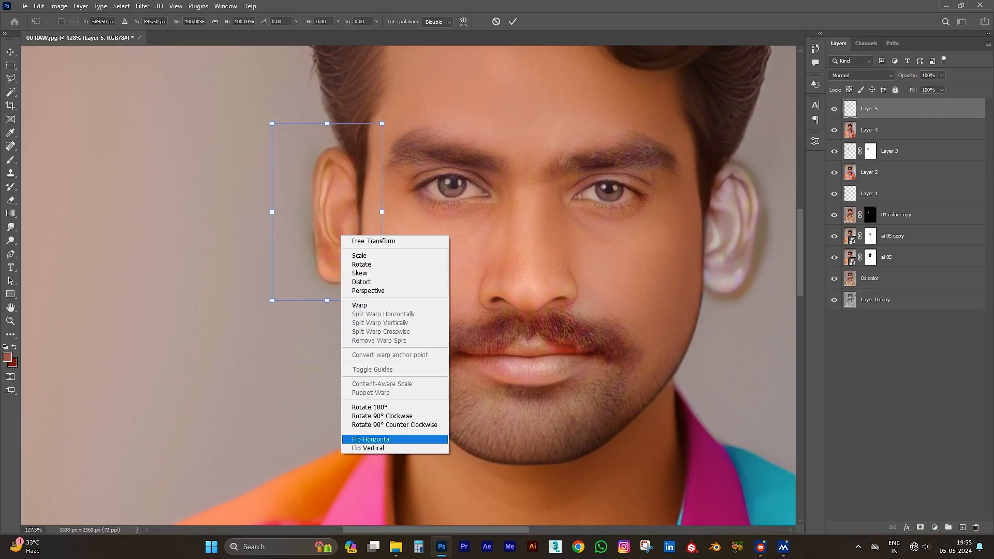
pyautogui.click(370, 438)
pyautogui.scroll(-5, 165, 329)
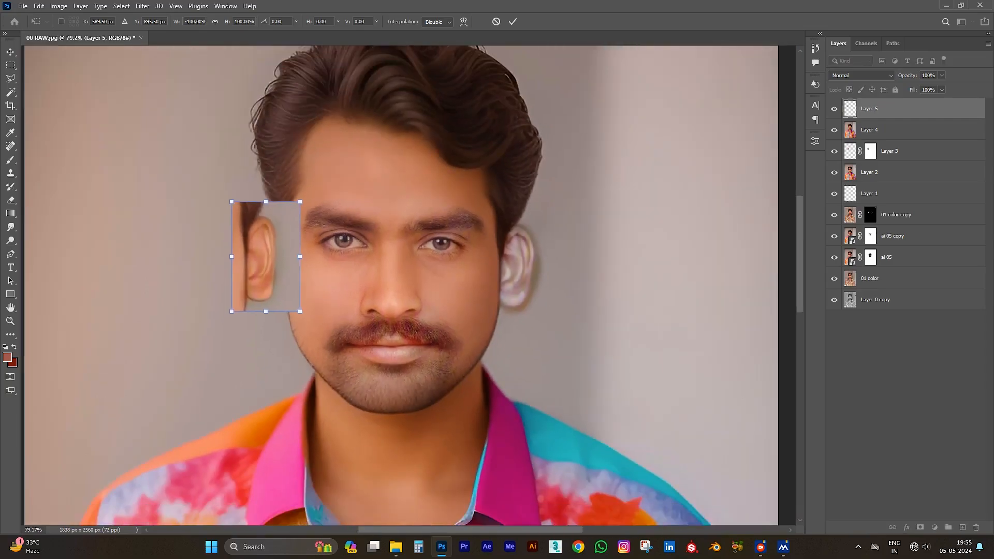
pyautogui.moveTo(258, 232); pyautogui.dragTo(520, 246)
pyautogui.scroll(5, 553, 251)
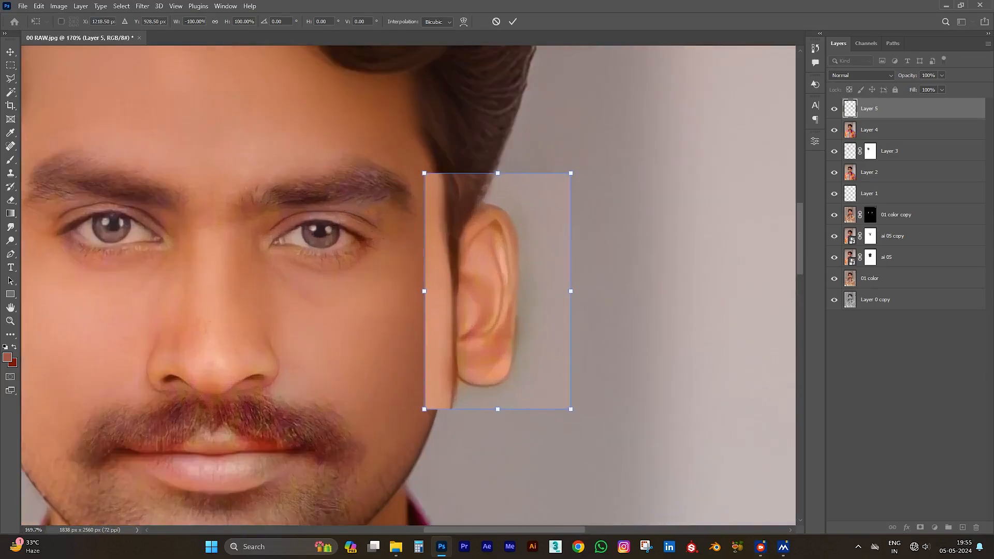
# Lower the flipped ear layer's opacity to 32%, align it with the ear beneath and widen it to about 109%
pyautogui.moveTo(907, 76); pyautogui.dragTo(872, 76)
pyautogui.moveTo(501, 318)
pyautogui.mouseDown()
pyautogui.moveTo(510, 326)
pyautogui.moveTo(495, 311)
pyautogui.mouseUp()
pyautogui.moveTo(563, 284); pyautogui.dragTo(577, 284)
# Warp the flipped ear so its lobe and outline match the pale ear beneath, and apply the transform
pyautogui.rightClick(509, 315)
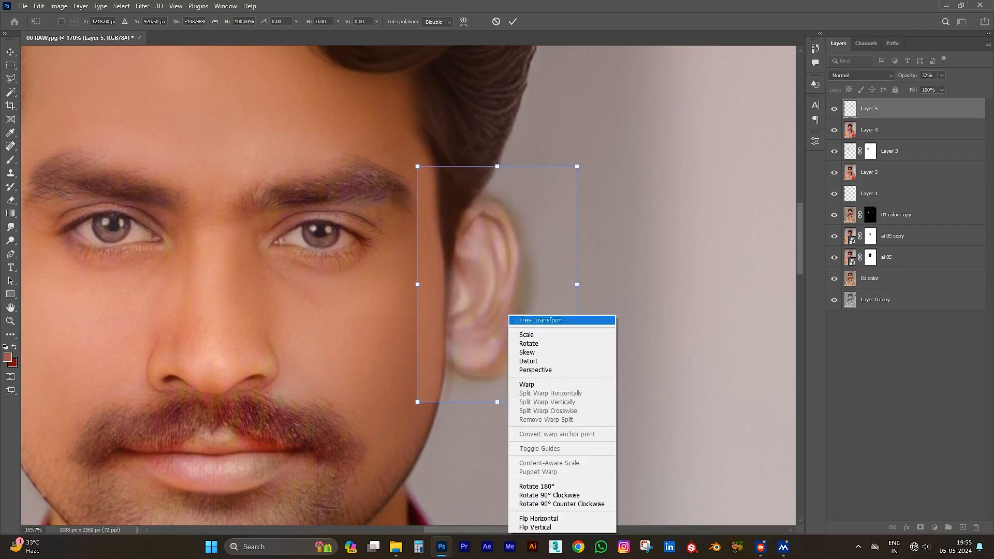
pyautogui.click(533, 384)
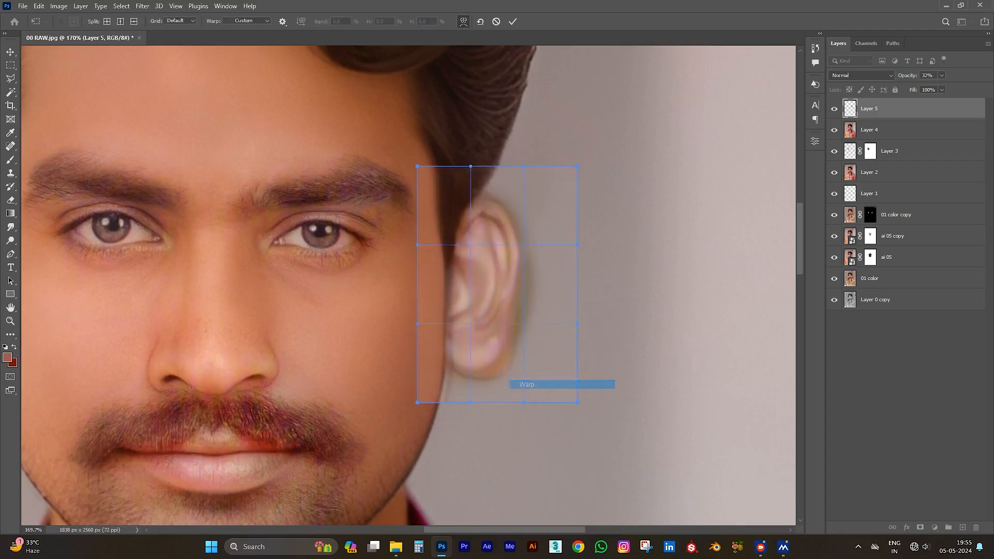
pyautogui.moveTo(468, 334); pyautogui.dragTo(464, 325)
pyautogui.moveTo(577, 324); pyautogui.dragTo(527, 314)
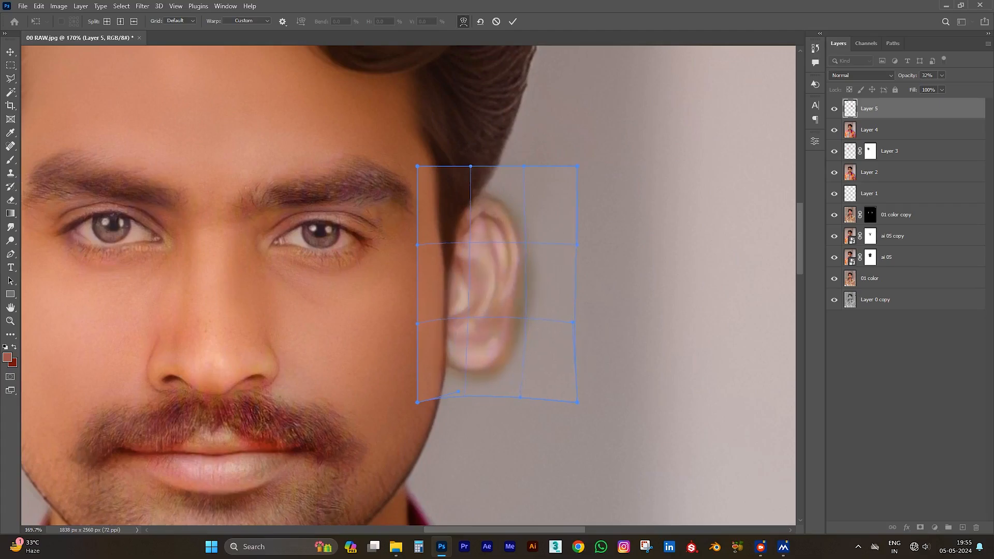
pyautogui.moveTo(458, 391); pyautogui.dragTo(457, 402)
pyautogui.moveTo(470, 166)
pyautogui.mouseDown()
pyautogui.moveTo(470, 175)
pyautogui.moveTo(469, 166)
pyautogui.mouseUp()
pyautogui.press('Return')
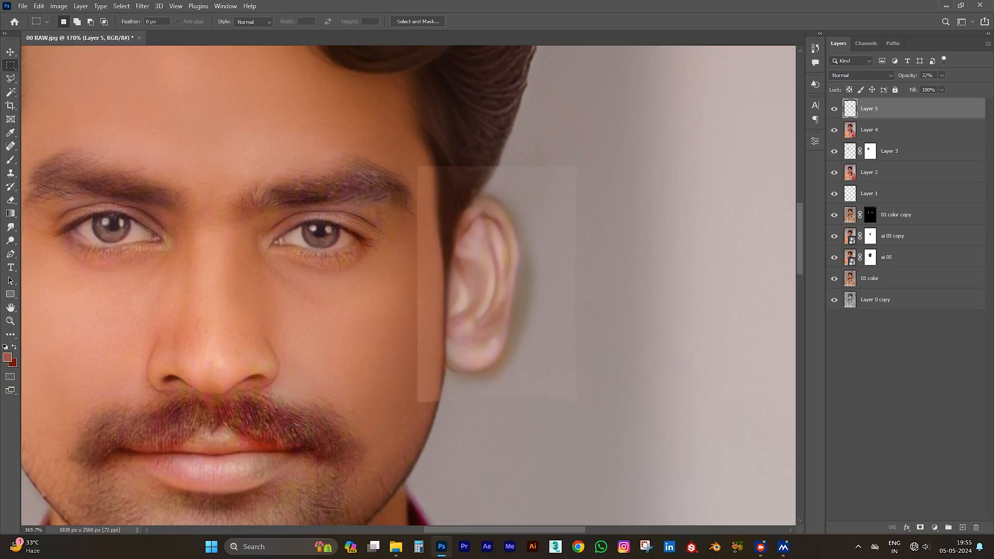
# Set the flipped ear layer's opacity to 100% and erase the surplus patch around the ear, undoing one stroke
pyautogui.press('0')
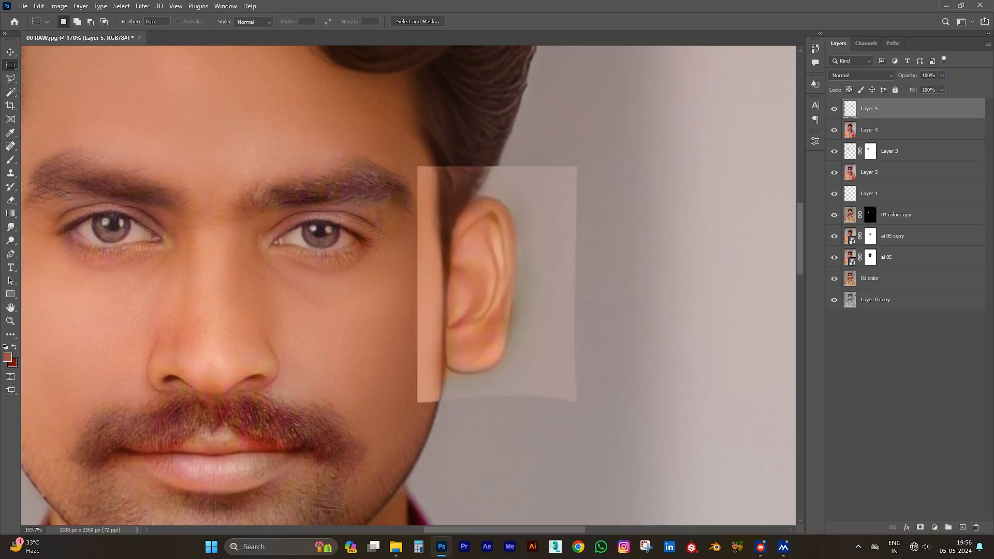
pyautogui.press('e')
pyautogui.moveTo(515, 174)
pyautogui.mouseDown()
pyautogui.moveTo(425, 227)
pyautogui.moveTo(429, 399)
pyautogui.moveTo(523, 380)
pyautogui.mouseUp()
pyautogui.hotkey('ctrl', 'z')
pyautogui.moveTo(440, 171)
pyautogui.mouseDown()
pyautogui.moveTo(437, 396)
pyautogui.moveTo(497, 389)
pyautogui.moveTo(497, 370)
pyautogui.moveTo(523, 363)
pyautogui.moveTo(512, 352)
pyautogui.moveTo(525, 259)
pyautogui.moveTo(504, 188)
pyautogui.moveTo(458, 173)
pyautogui.moveTo(541, 174)
pyautogui.moveTo(528, 184)
pyautogui.moveTo(564, 336)
pyautogui.moveTo(570, 176)
pyautogui.mouseUp()
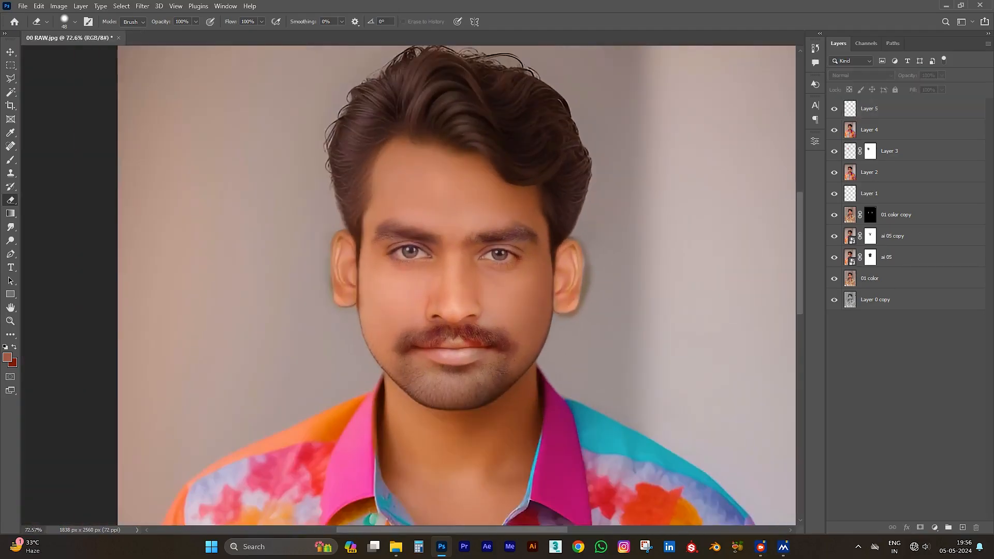
# Darken the flipped ear on Layer 5 with Levels, setting input shadows to 36 and midtones to 1.05
pyautogui.click(901, 108)
pyautogui.hotkey('ctrl', 'l')
pyautogui.moveTo(746, 197)
pyautogui.mouseDown()
pyautogui.moveTo(730, 197)
pyautogui.moveTo(746, 196)
pyautogui.mouseUp()
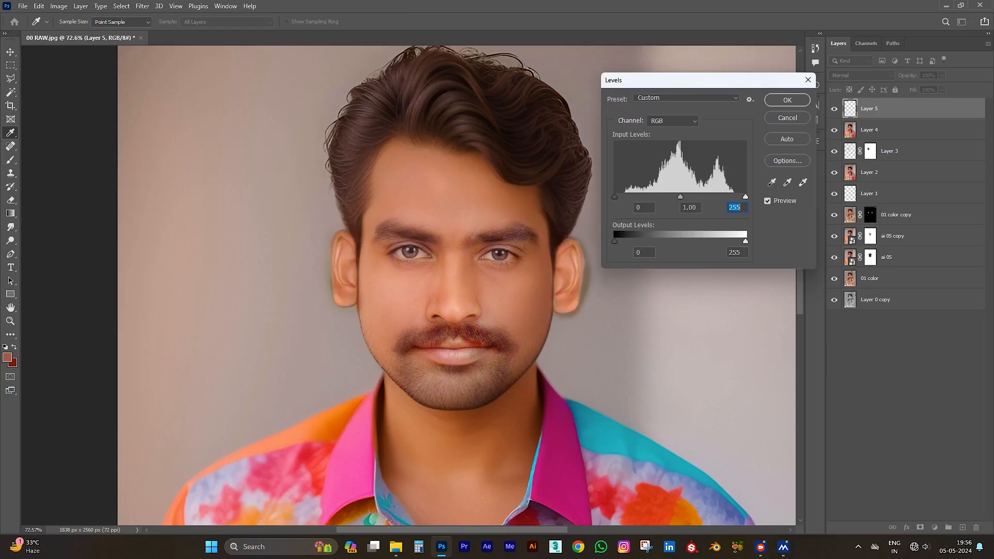
pyautogui.moveTo(614, 197); pyautogui.dragTo(688, 197)
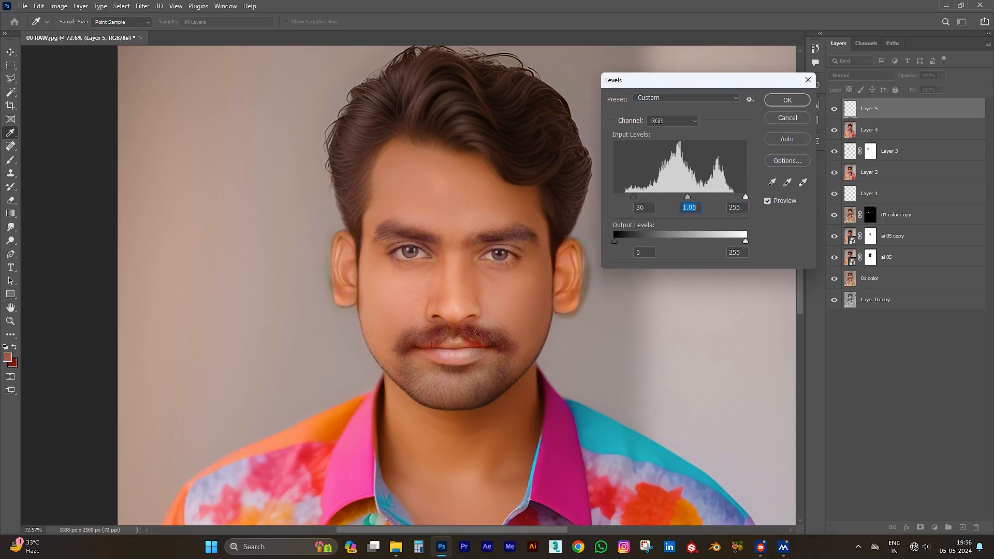
pyautogui.press('Return')
pyautogui.press('e')
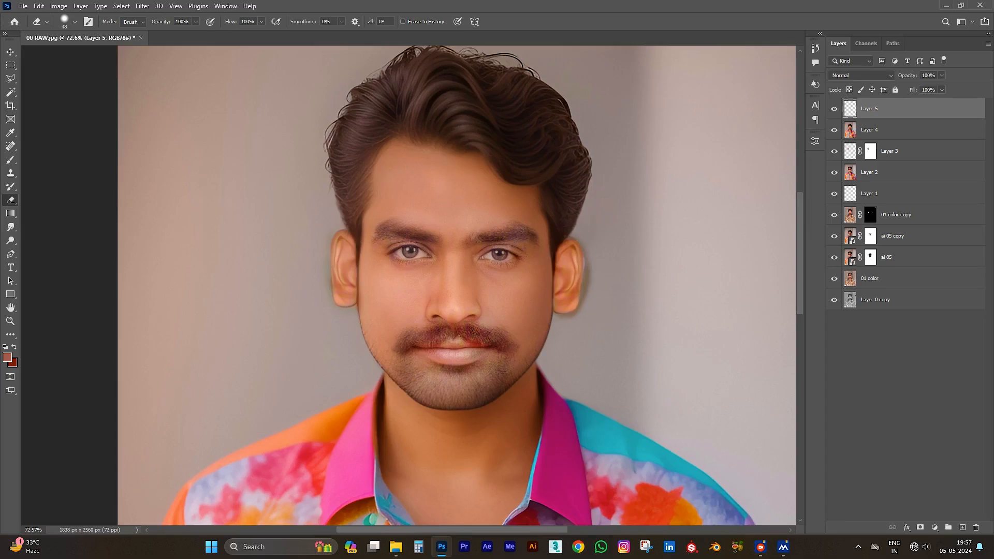
# Hide Layer 4 temporarily and darken Layer 3 with Levels, setting the input shadows to 59
pyautogui.click(891, 151)
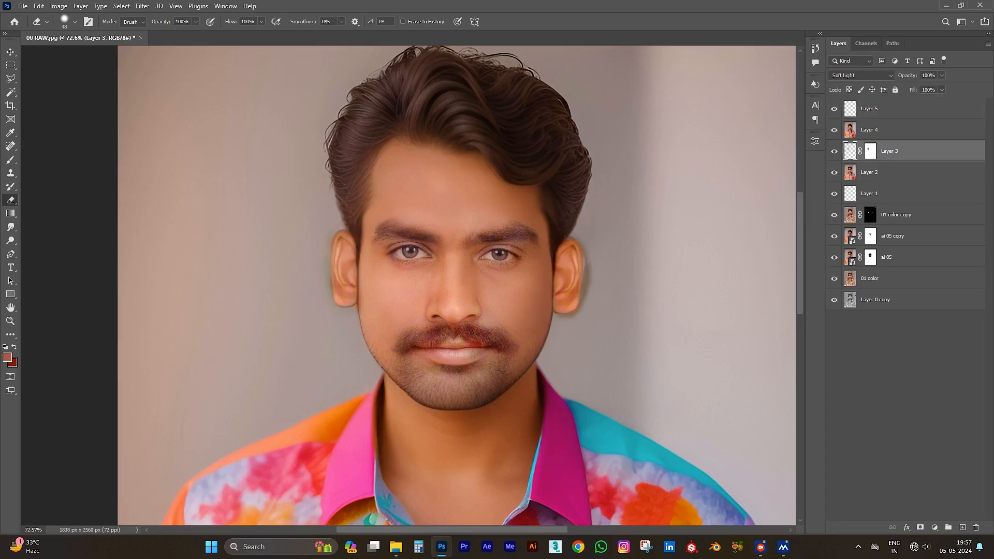
pyautogui.click(834, 130)
pyautogui.click(834, 152)
pyautogui.click(834, 151)
pyautogui.hotkey('ctrl', 'l')
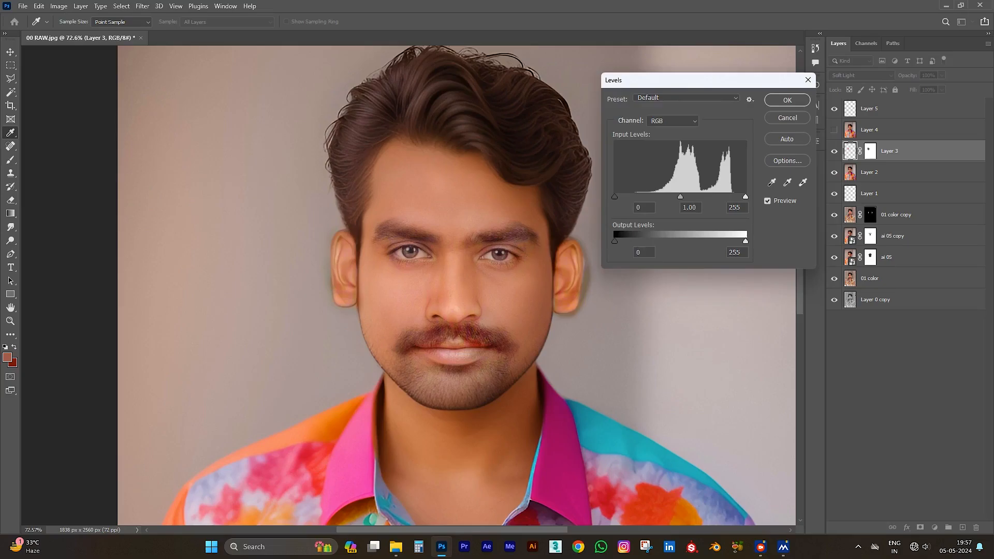
pyautogui.moveTo(614, 197); pyautogui.dragTo(645, 196)
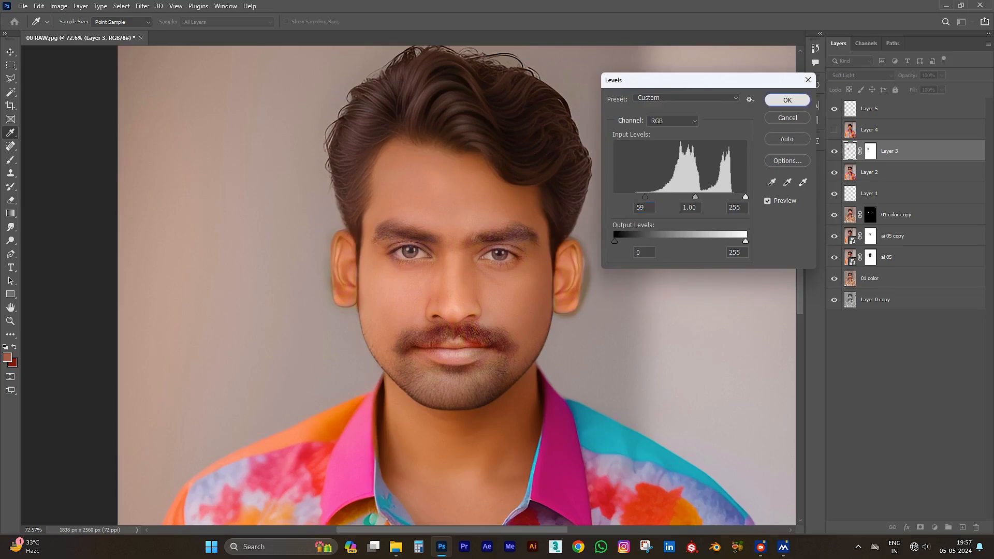
pyautogui.press('Return')
pyautogui.click(834, 130)
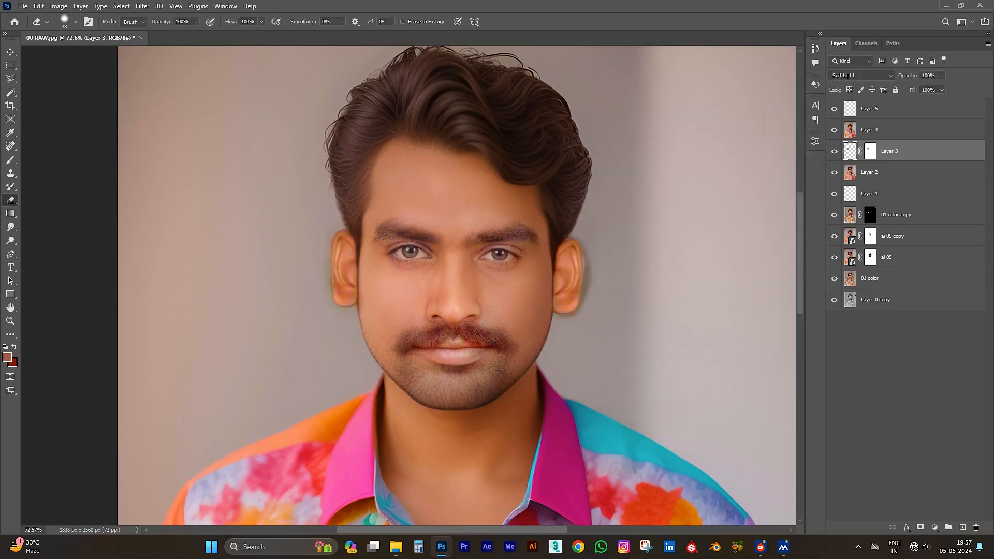
# Stamp all visible layers into a new merged layer above Layer 5
pyautogui.click(888, 130)
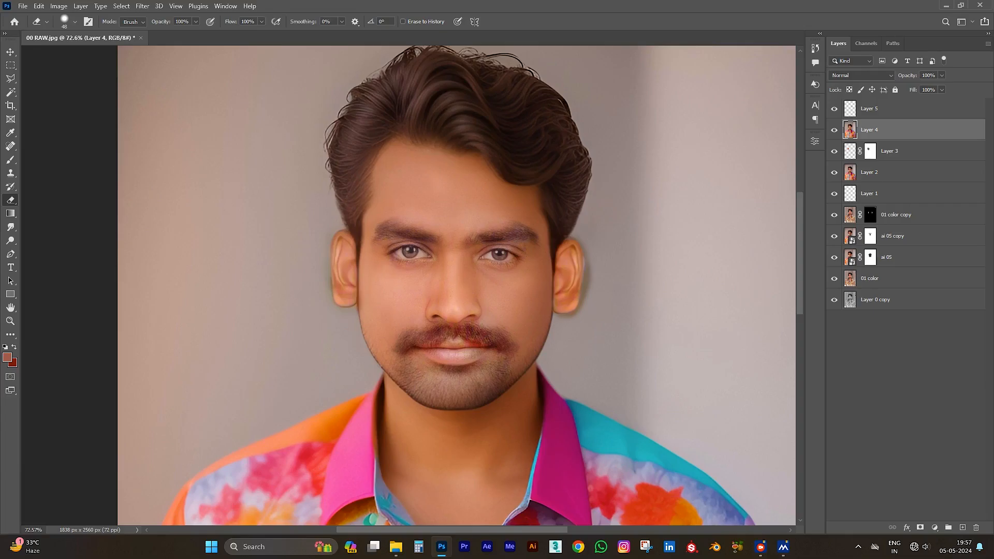
pyautogui.moveTo(333, 259)
pyautogui.mouseDown()
pyautogui.moveTo(351, 259)
pyautogui.moveTo(334, 279)
pyautogui.moveTo(337, 298)
pyautogui.mouseUp()
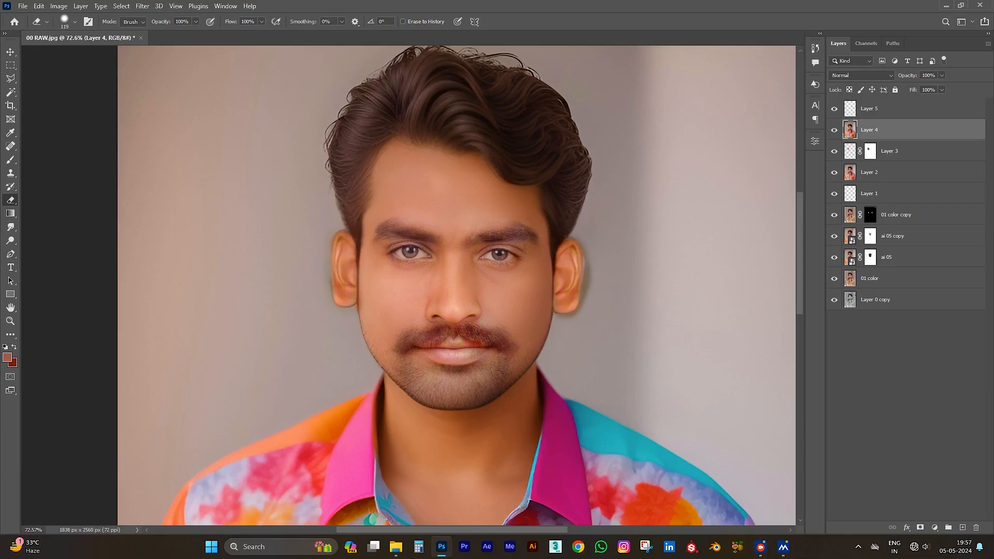
pyautogui.click(887, 108)
pyautogui.hotkey('ctrl', 'alt', 'shift', 'e')
# Examine the merged portrait up close and as a whole, comparing it with Layer 6 hidden and shown
pyautogui.scroll(-5, 443, 291)
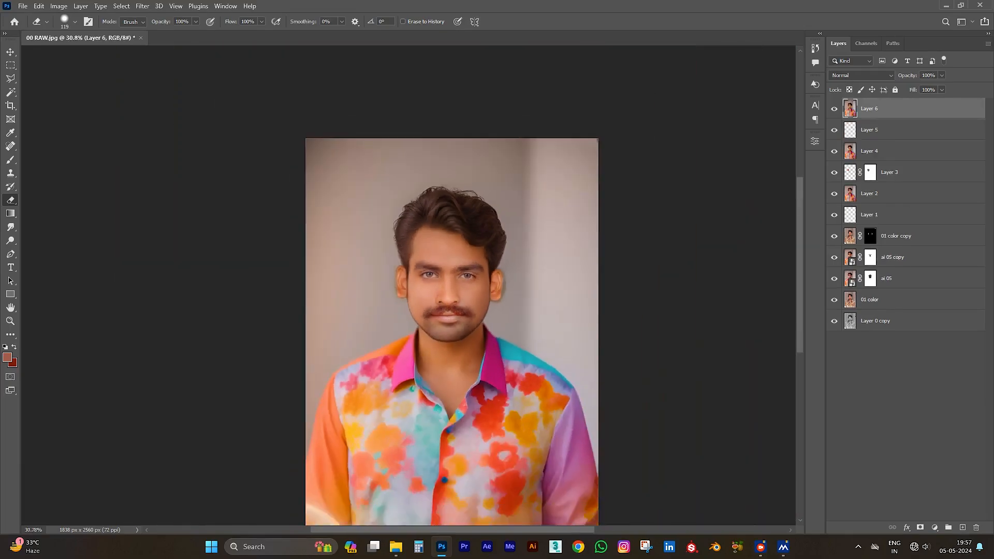
pyautogui.scroll(5, 507, 285)
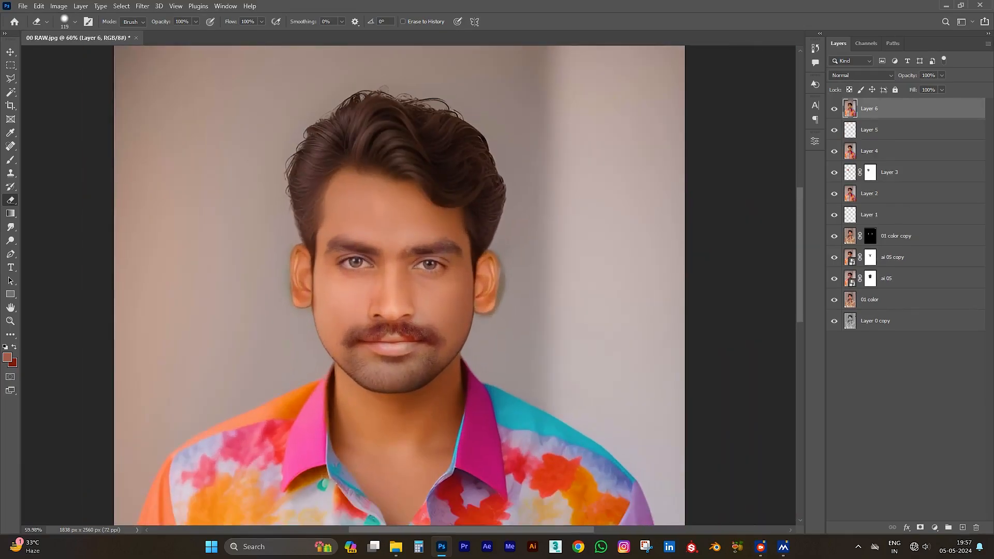
pyautogui.scroll(-4, 392, 233)
pyautogui.scroll(4, 478, 228)
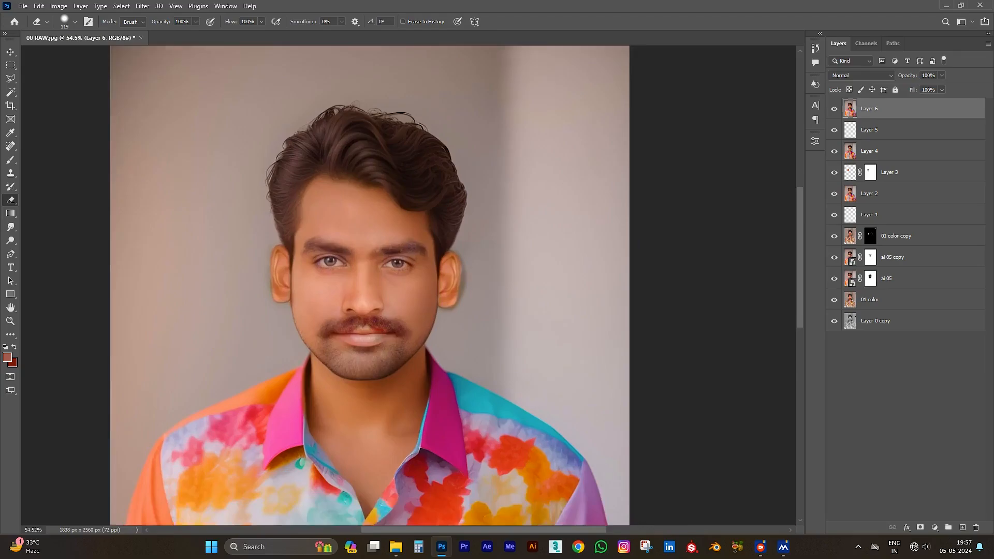
pyautogui.scroll(-3, 476, 285)
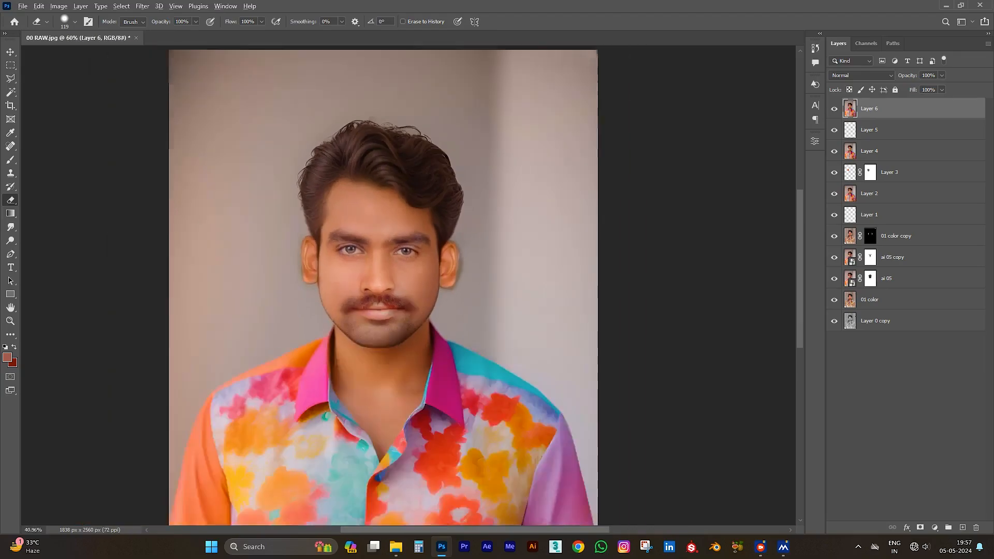
pyautogui.scroll(3, 453, 284)
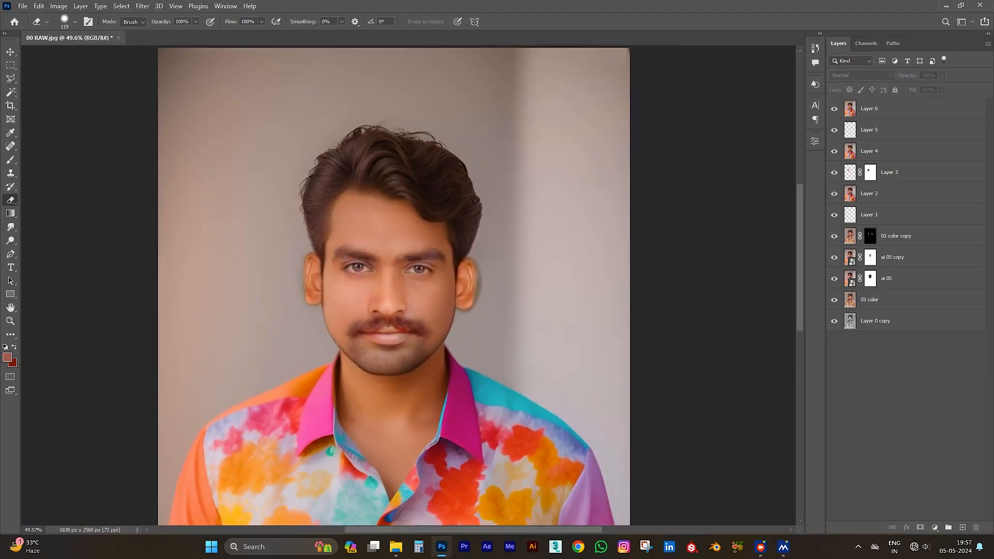
pyautogui.click(834, 109)
pyautogui.scroll(-4, 367, 202)
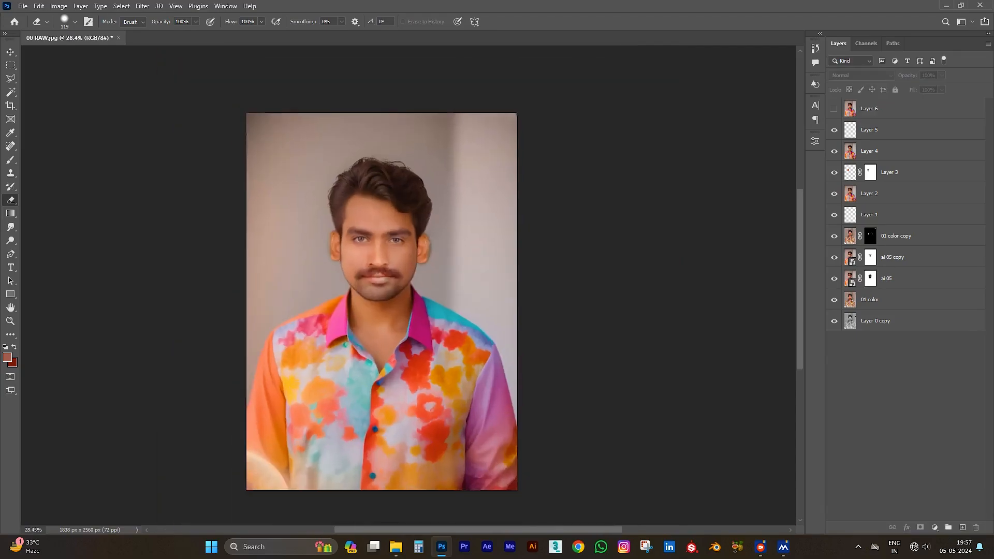
pyautogui.scroll(2, 305, 180)
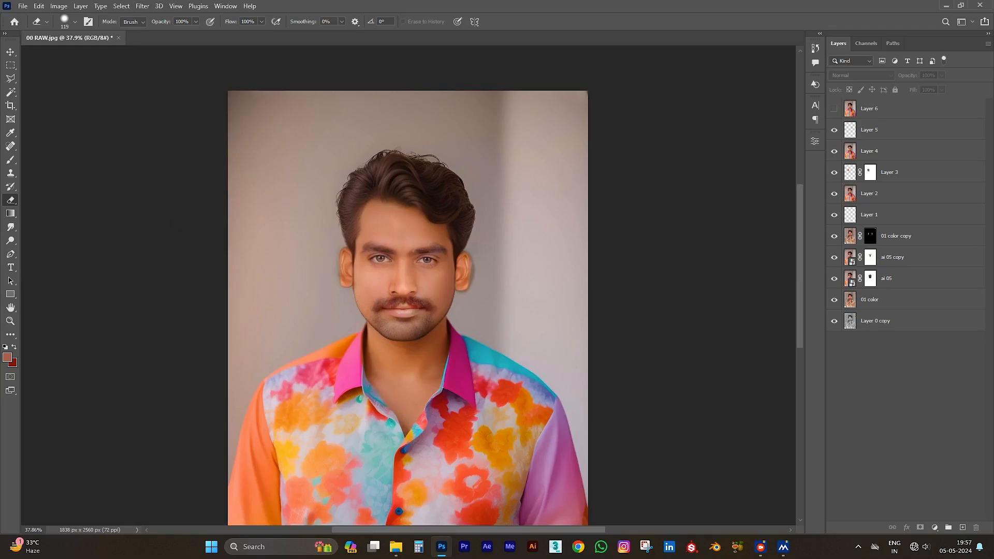
pyautogui.click(834, 109)
pyautogui.click(880, 108)
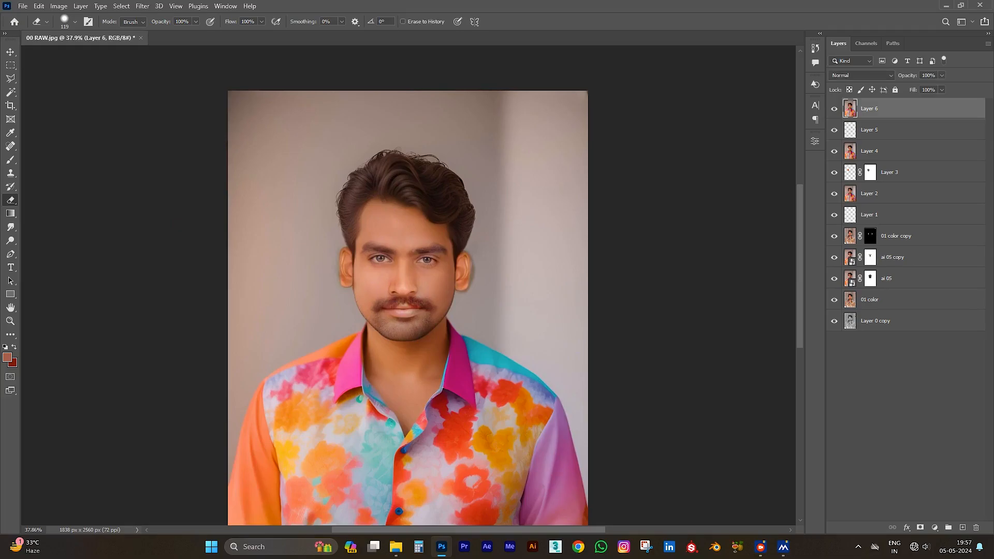
# Place the ai 04 image from the siva folder on top, scaled to 125.33% and aligned with the canvas's upper edge
pyautogui.moveTo(395, 546)
pyautogui.click(450, 486)
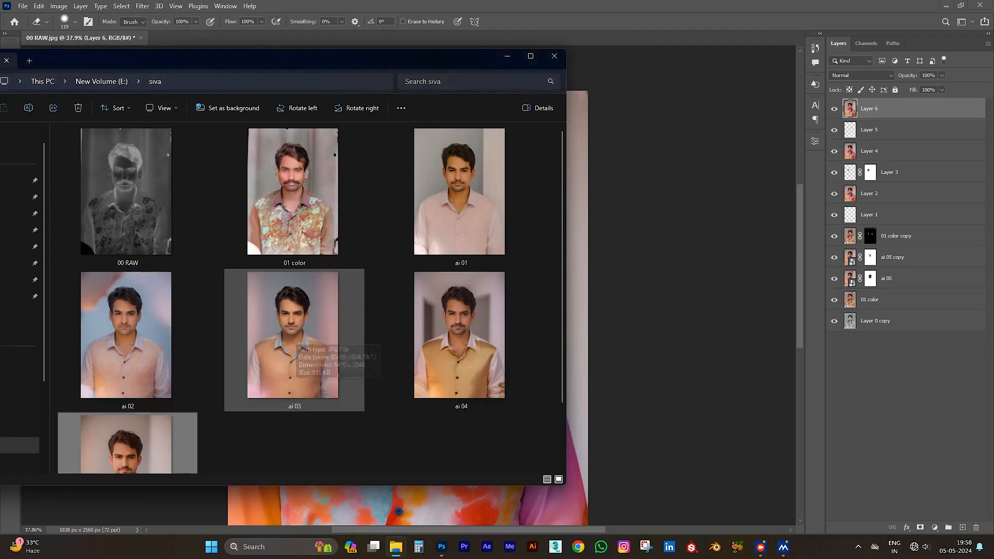
pyautogui.click(476, 342)
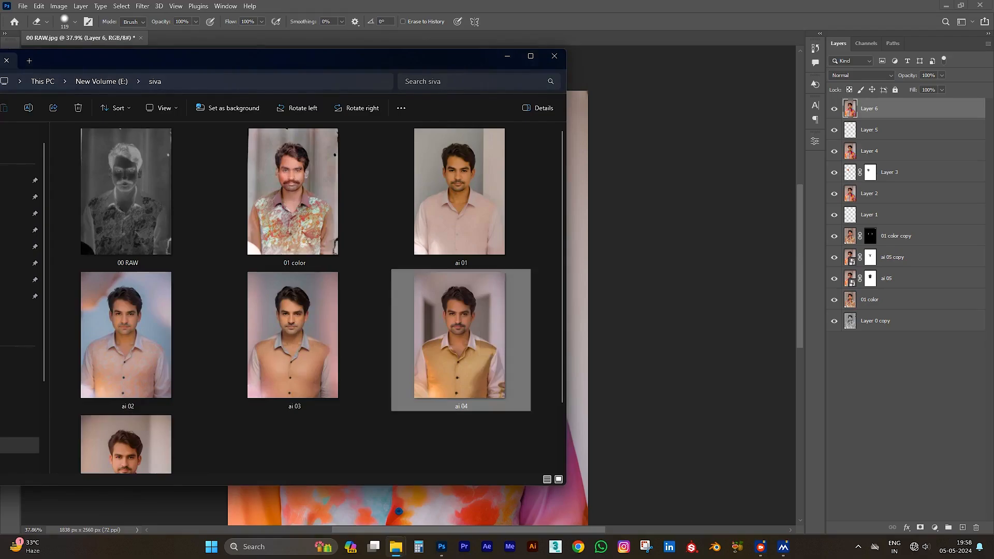
pyautogui.moveTo(476, 343); pyautogui.dragTo(580, 388)
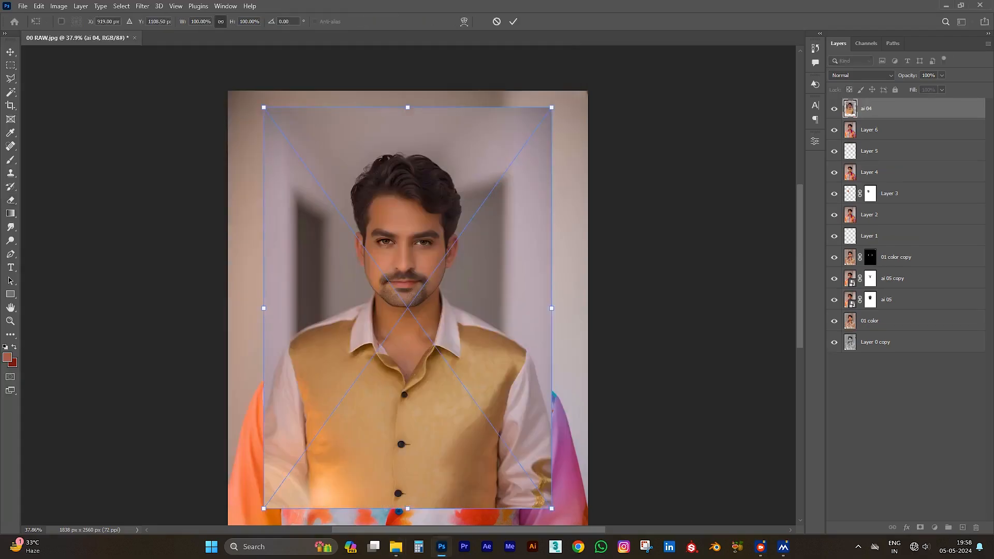
pyautogui.moveTo(551, 107); pyautogui.dragTo(573, 77)
pyautogui.moveTo(518, 93); pyautogui.dragTo(504, 107)
pyautogui.moveTo(559, 91); pyautogui.dragTo(588, 50)
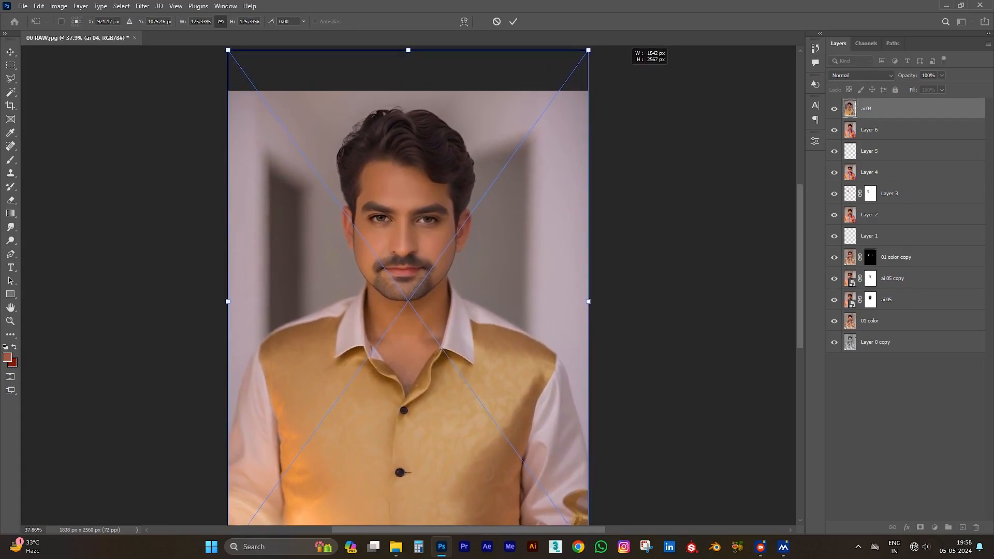
pyautogui.moveTo(432, 69); pyautogui.dragTo(432, 109)
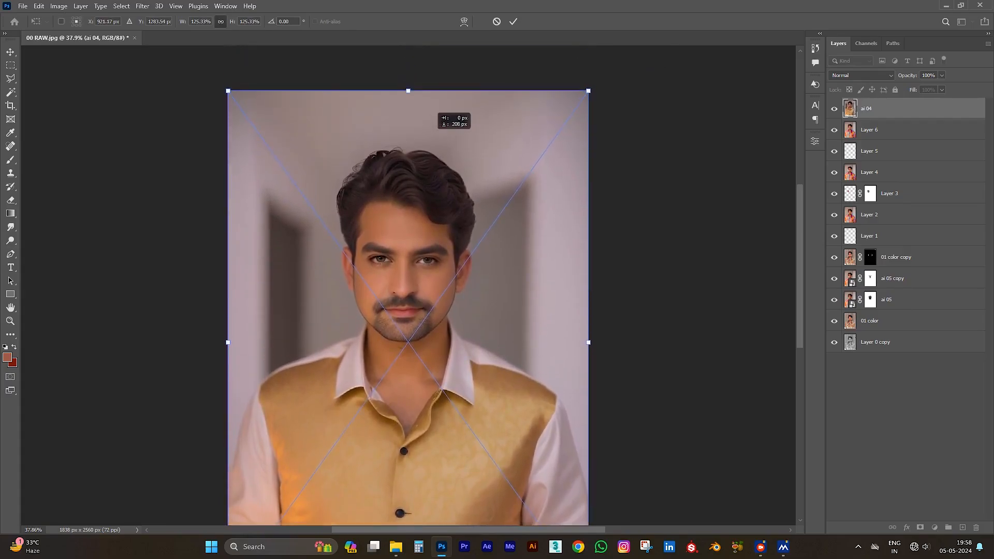
pyautogui.press('Return')
# Lower the ai 04 layer's opacity to 39%
pyautogui.press('e')
pyautogui.moveTo(907, 75); pyautogui.dragTo(889, 75)
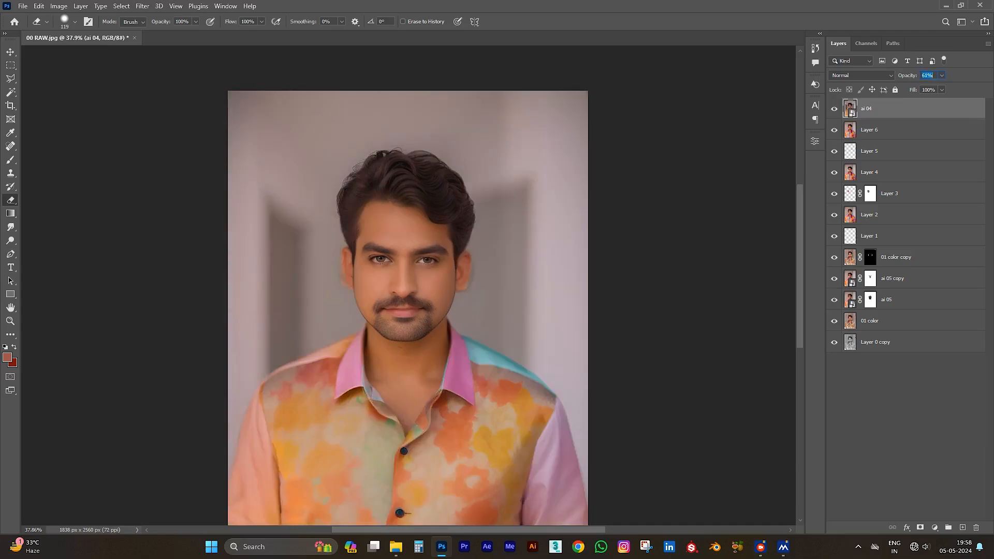
pyautogui.write('44')
pyautogui.press('Return')
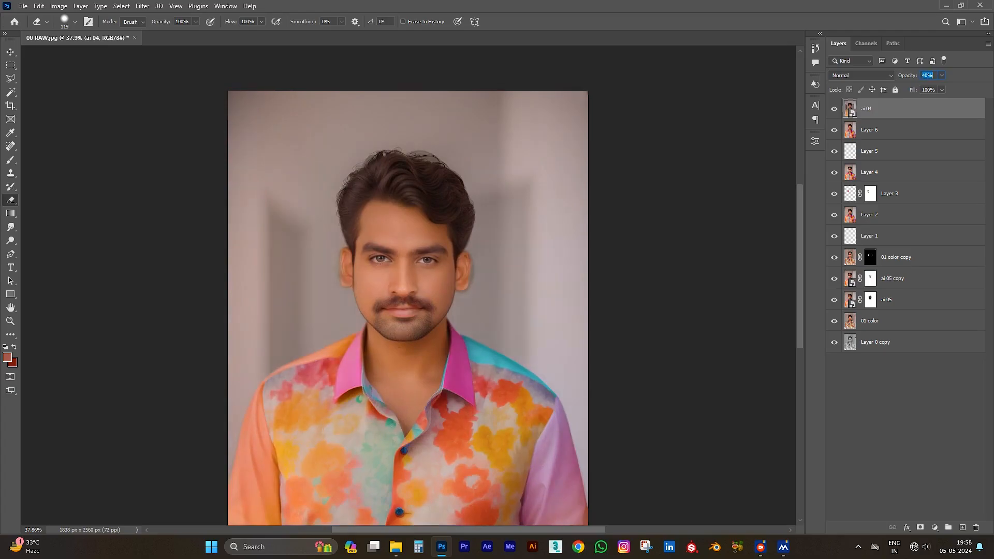
pyautogui.write('36')
pyautogui.press('Return')
pyautogui.press('Return')
# Try the ai 04 layer's blend modes from Multiply to Lighten, comparing the portrait with the layer hidden and shown
pyautogui.click(861, 75)
pyautogui.click(862, 75)
pyautogui.press('Down')
pyautogui.press('Down')
pyautogui.press('Down')
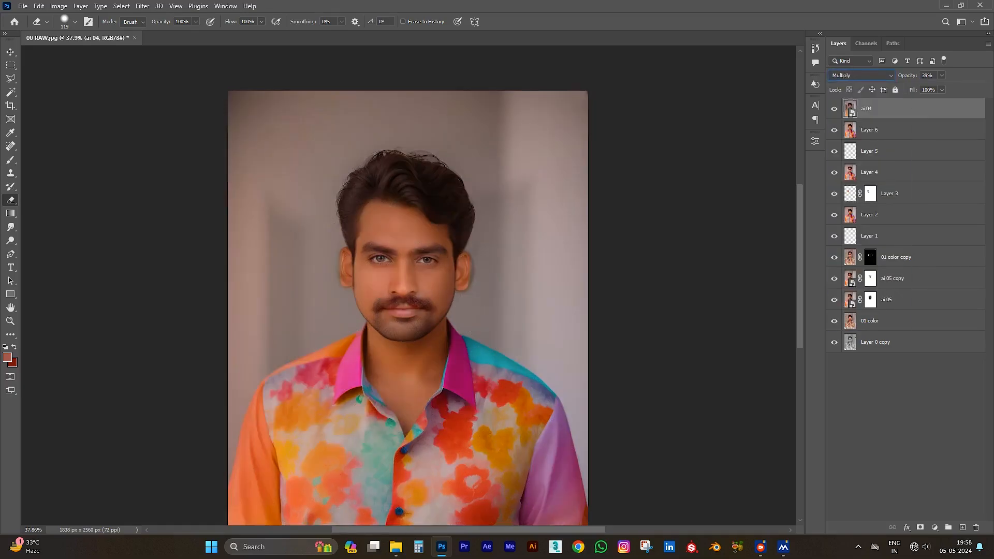
pyautogui.press('Down')
pyautogui.press('Down')
pyautogui.press('Down')
pyautogui.press('Down')
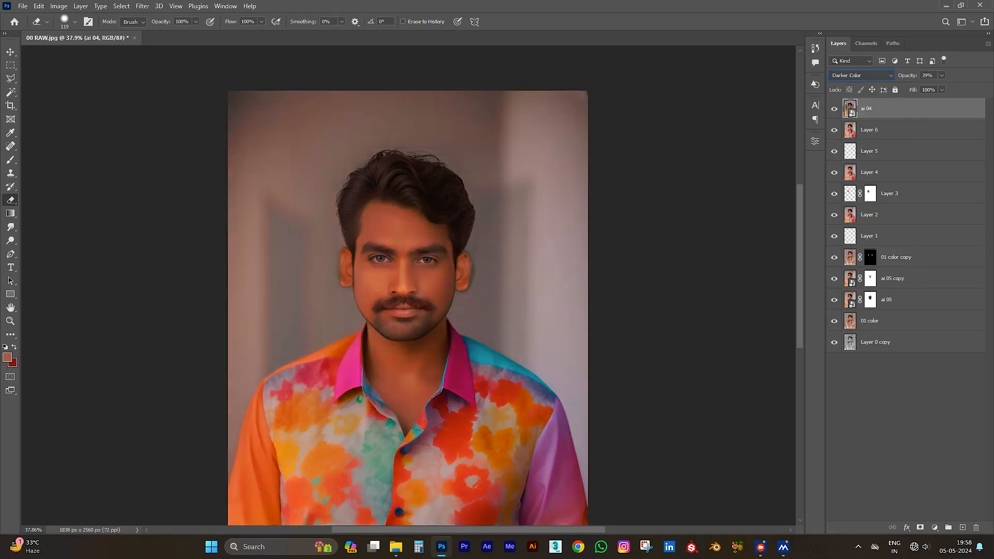
pyautogui.press('Down')
pyautogui.press('Up')
pyautogui.click(834, 109)
pyautogui.click(833, 109)
pyautogui.click(834, 108)
pyautogui.click(834, 109)
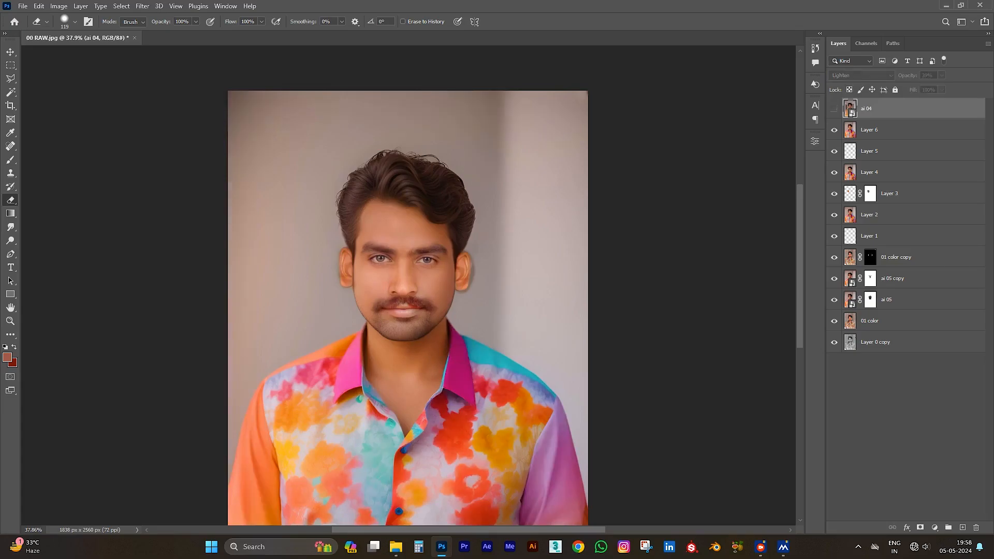
pyautogui.click(834, 109)
# Set the ai 04 layer to Overlay, compare the portrait with and without it, and lower its opacity to 19%
pyautogui.press('Up')
pyautogui.press('Down')
pyautogui.press('Down')
pyautogui.press('Down')
pyautogui.press('Down')
pyautogui.press('Down')
pyautogui.press('Down')
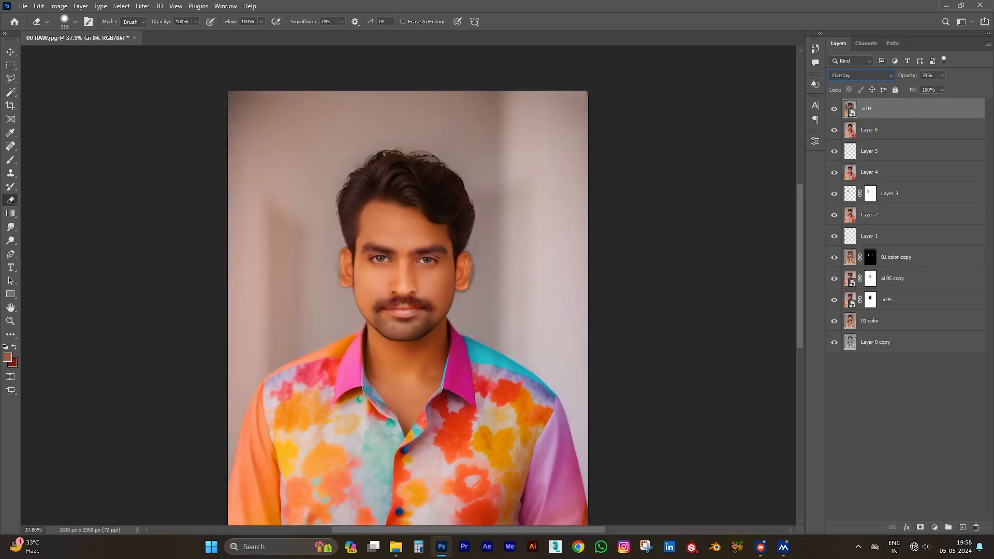
pyautogui.click(834, 109)
pyautogui.click(834, 108)
pyautogui.click(834, 108)
pyautogui.click(834, 108)
pyautogui.click(833, 109)
pyautogui.click(834, 108)
pyautogui.moveTo(908, 75); pyautogui.dragTo(907, 75)
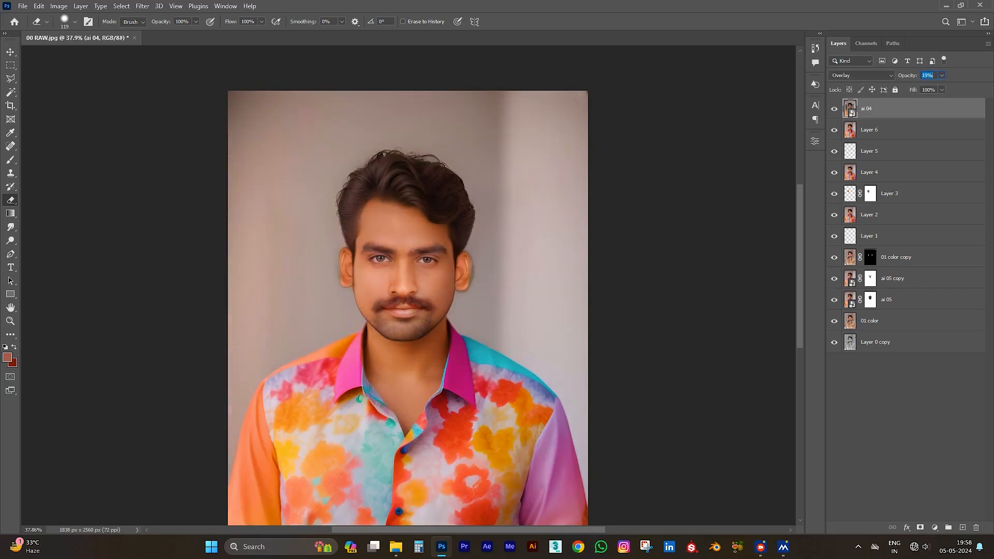
pyautogui.click(861, 75)
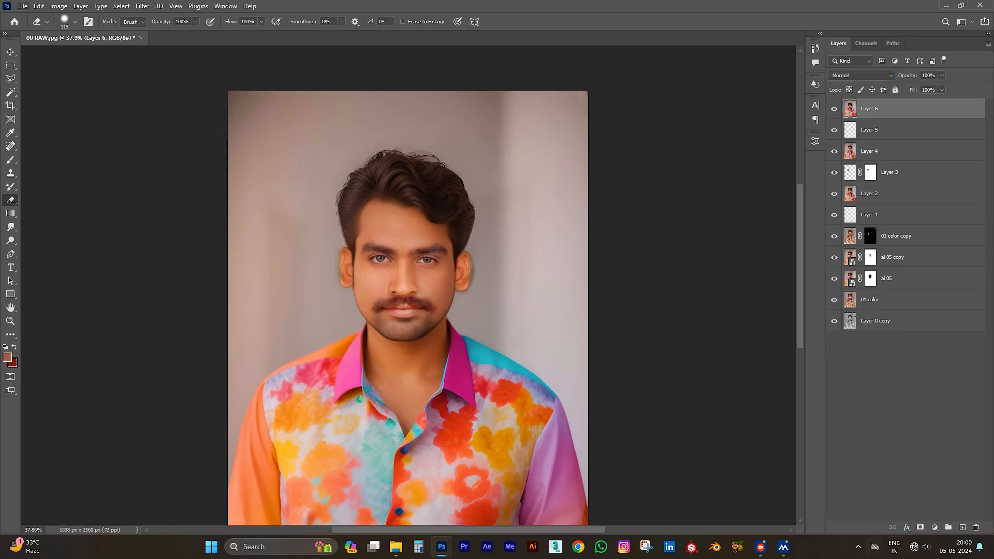
# Add a layer mask to Layer 6 and paint it black over the eyes and central face with a soft brush
pyautogui.click(920, 528)
pyautogui.click(10, 160)
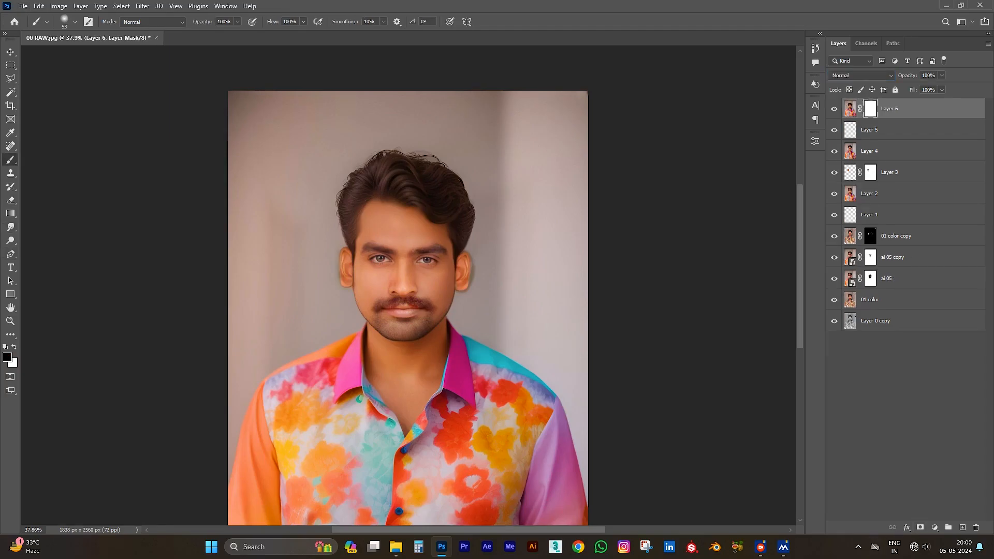
pyautogui.scroll(5, 391, 249)
pyautogui.scroll(2, 380, 253)
pyautogui.moveTo(372, 274); pyautogui.dragTo(386, 274)
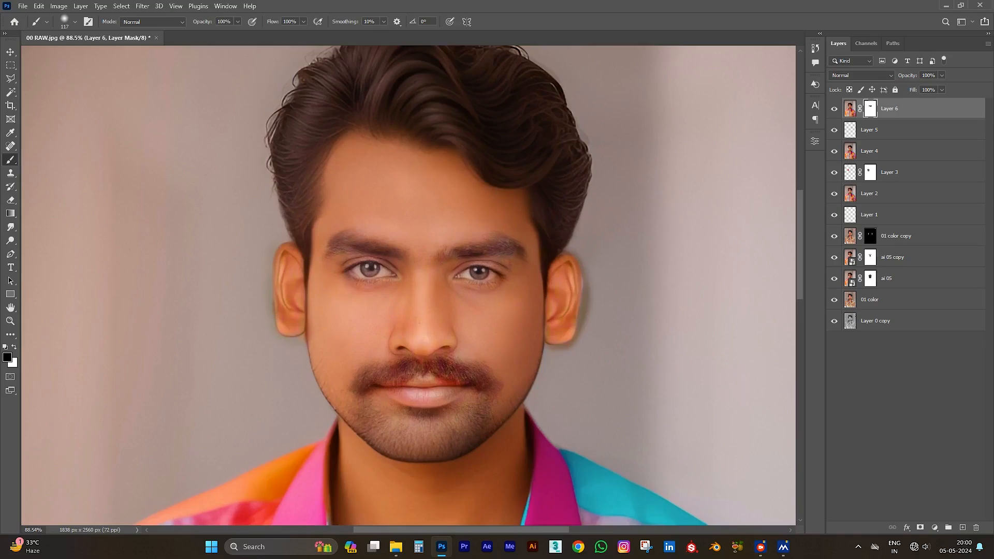
pyautogui.scroll(-3, 330, 276)
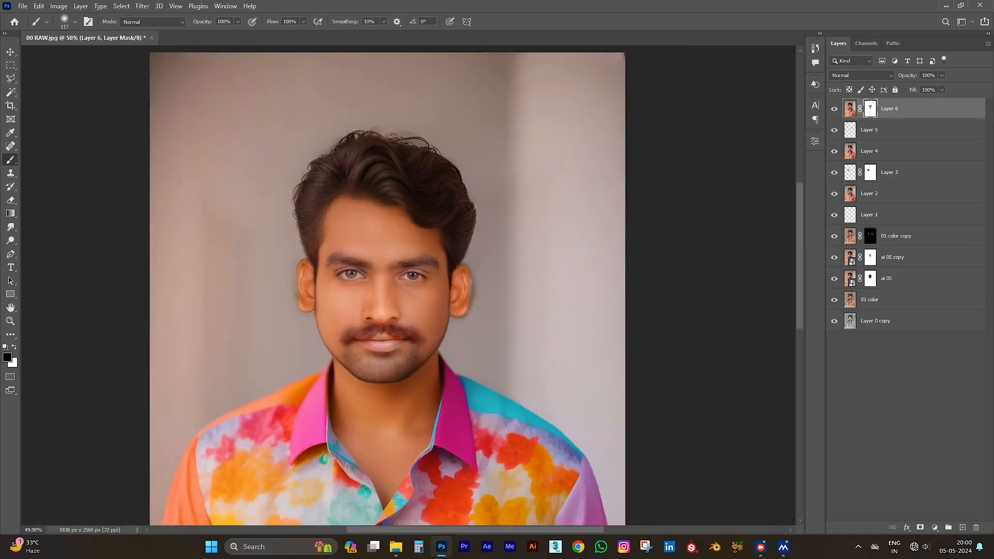
pyautogui.scroll(-2, 419, 201)
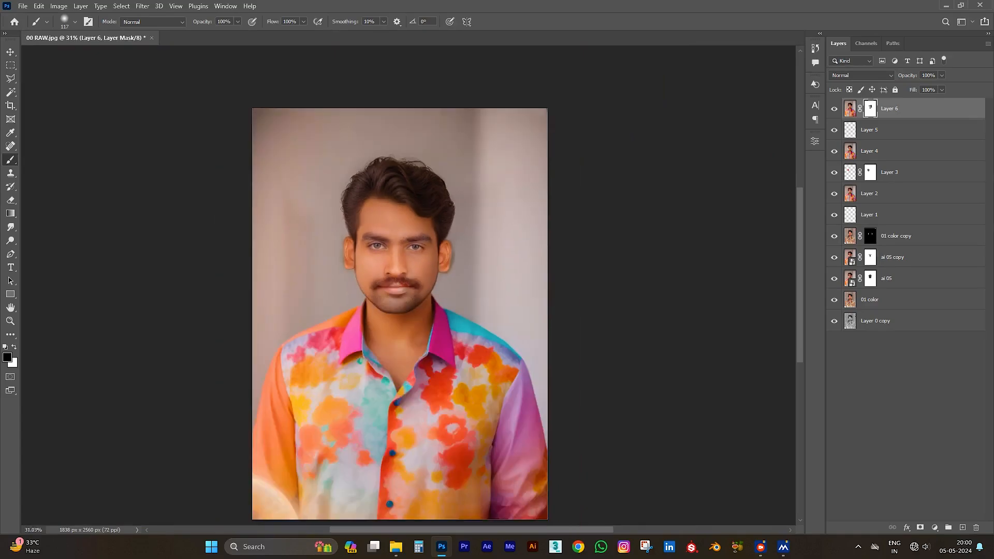
# Stamp all visible layers into a new top layer and sample the cheek's skin tone in Color Range
pyautogui.hotkey('ctrl', 'shift', 'alt', 'e')
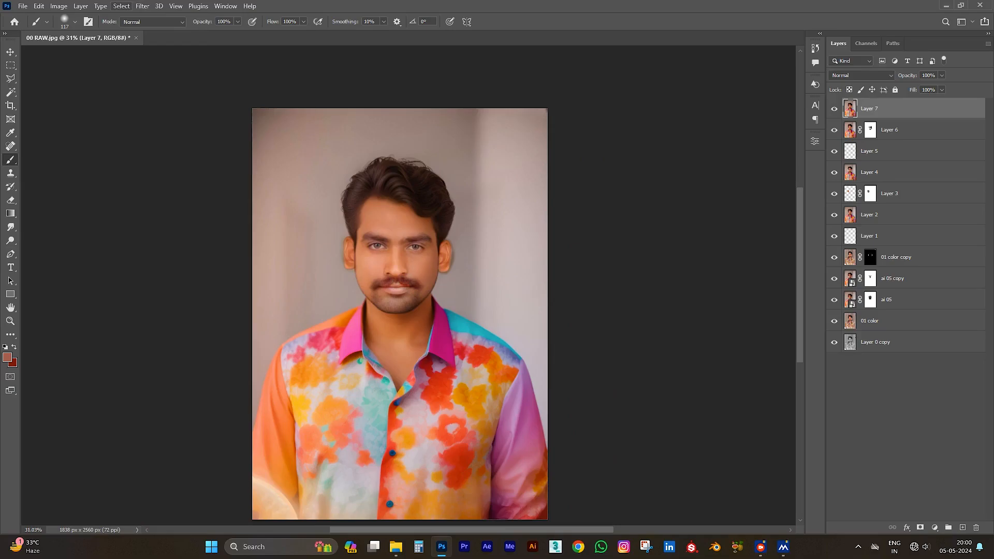
pyautogui.click(121, 5)
pyautogui.click(136, 106)
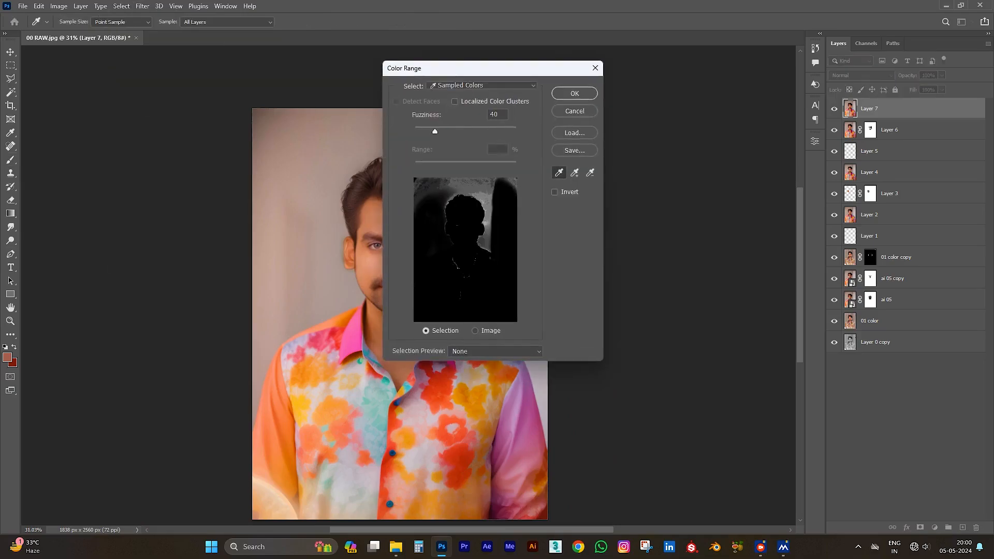
pyautogui.moveTo(403, 68); pyautogui.dragTo(649, 81)
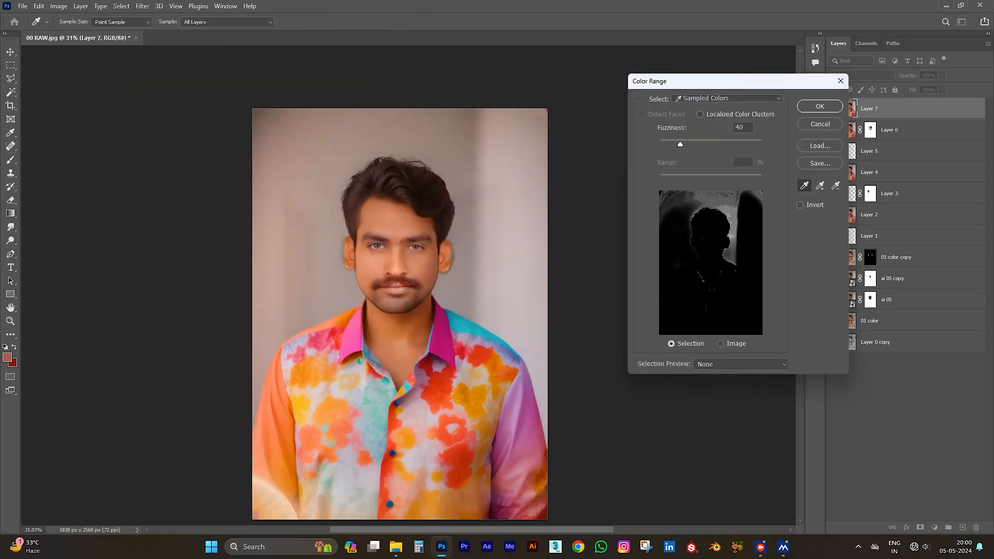
pyautogui.click(424, 272)
pyautogui.click(426, 273)
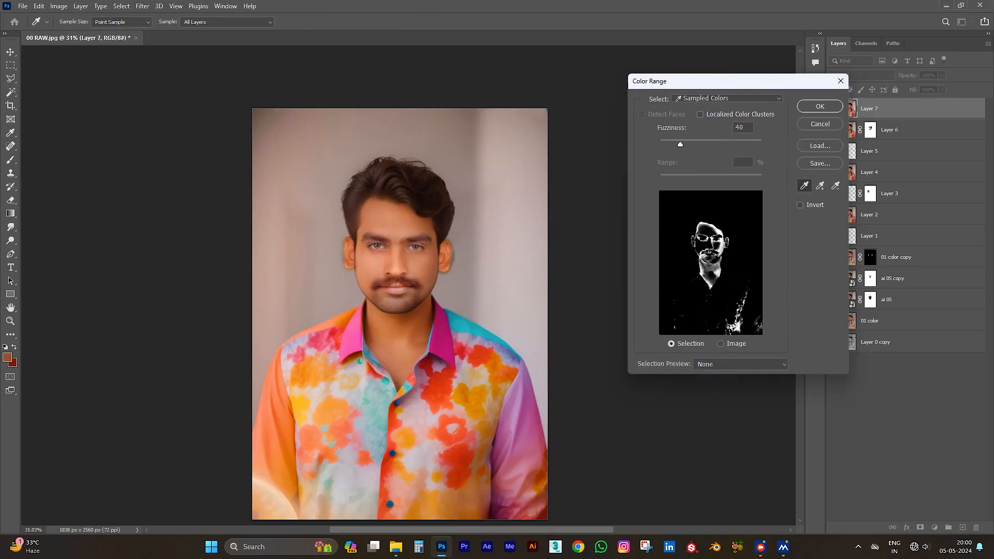
# Set the Color Range fuzziness to 55 and create the skin selection
pyautogui.moveTo(681, 145); pyautogui.dragTo(697, 144)
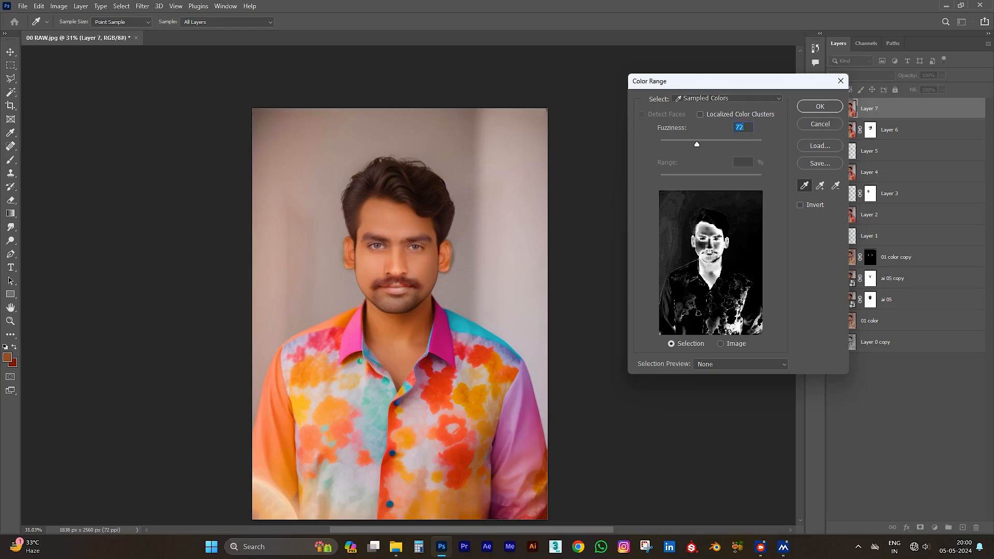
pyautogui.press('Down')
pyautogui.press('Down')
pyautogui.press('Down')
pyautogui.press('Down')
pyautogui.press('Down')
pyautogui.press('Down')
pyautogui.press('Down')
pyautogui.press('Down')
pyautogui.press('Down')
pyautogui.press('Down')
pyautogui.press('Down')
pyautogui.press('Down')
pyautogui.press('Down')
pyautogui.press('Down')
pyautogui.press('Down')
pyautogui.press('Down')
pyautogui.press('Down')
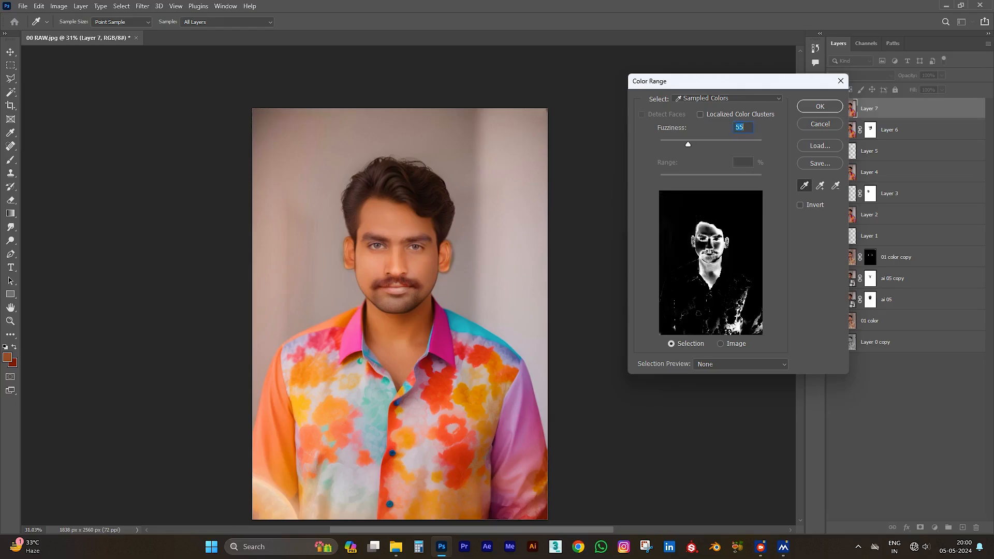
pyautogui.press('Return')
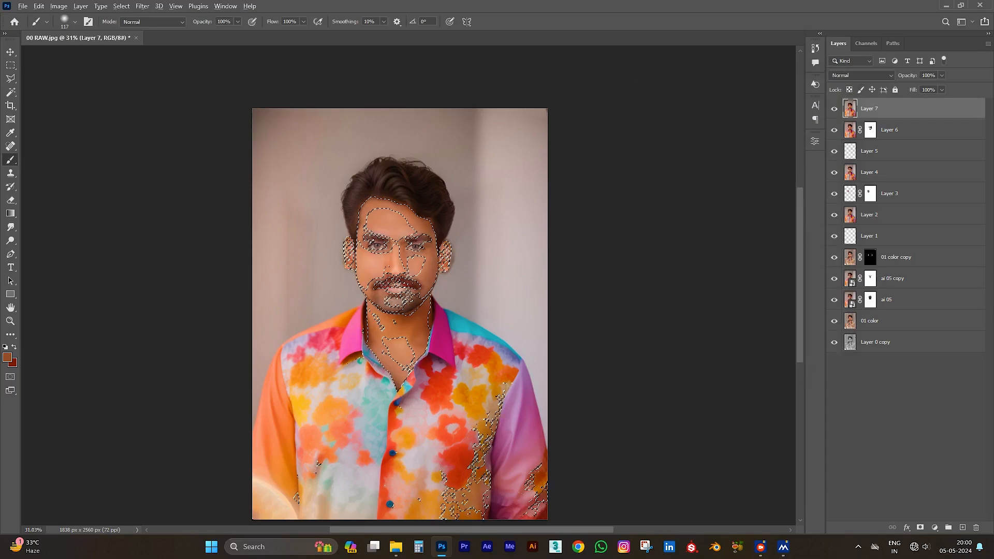
# Feather the skin selection by 10 pixels
pyautogui.press('b')
pyautogui.scroll(5, 414, 247)
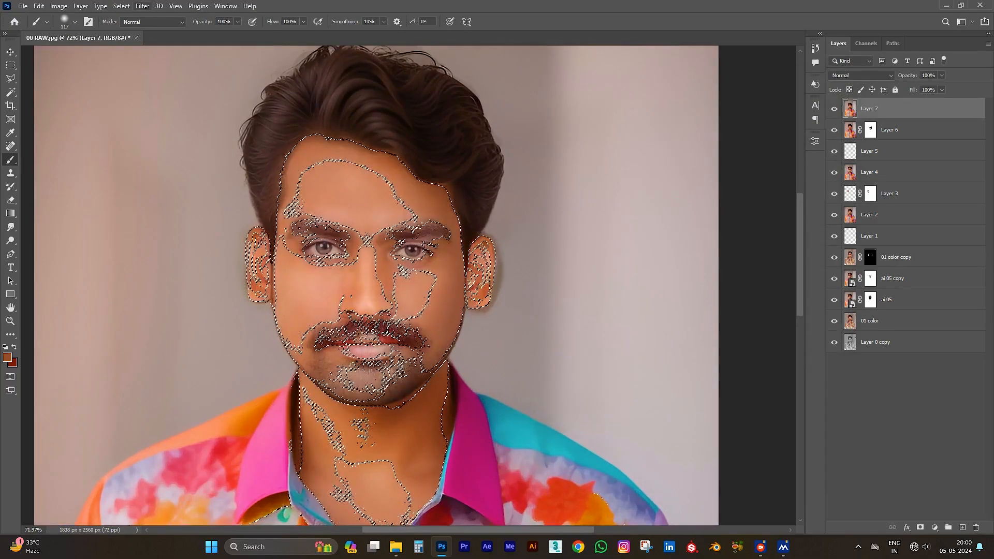
pyautogui.press('m')
pyautogui.rightClick(426, 189)
pyautogui.click(449, 211)
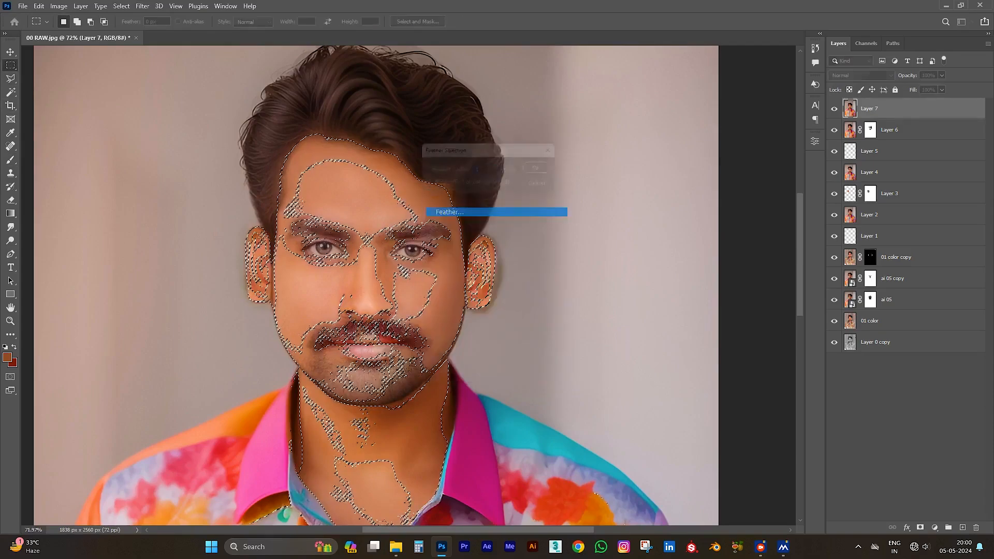
pyautogui.write('10')
pyautogui.press('Return')
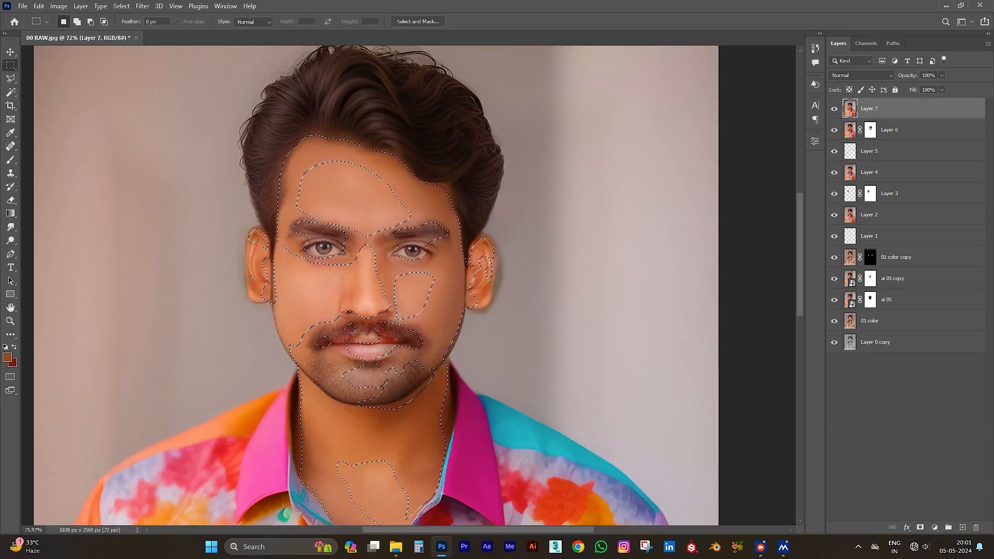
# Brighten the midtones of the selected skin slightly with Levels on Layer 7, and deselect
pyautogui.hotkey('ctrl', 'l')
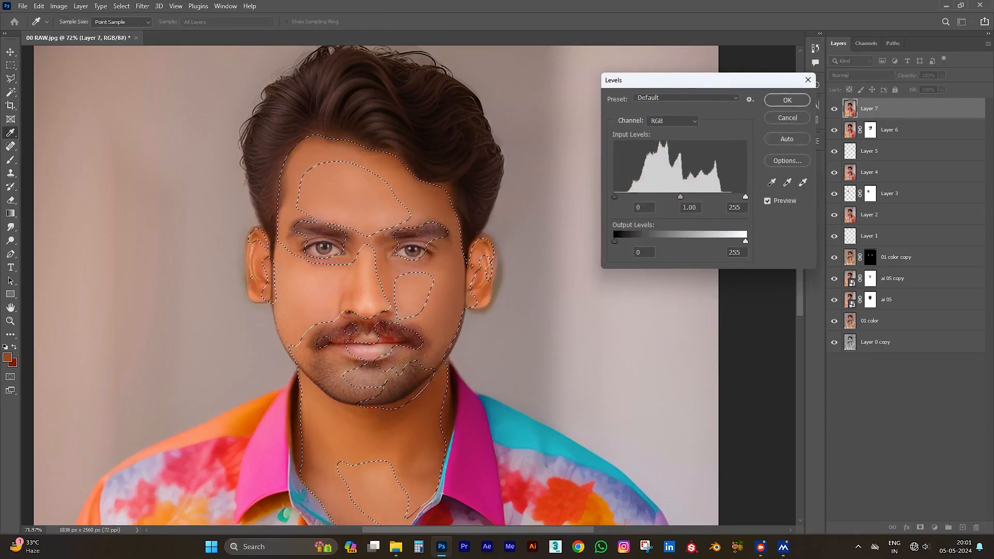
pyautogui.moveTo(746, 196)
pyautogui.mouseDown()
pyautogui.moveTo(711, 197)
pyautogui.moveTo(746, 197)
pyautogui.mouseUp()
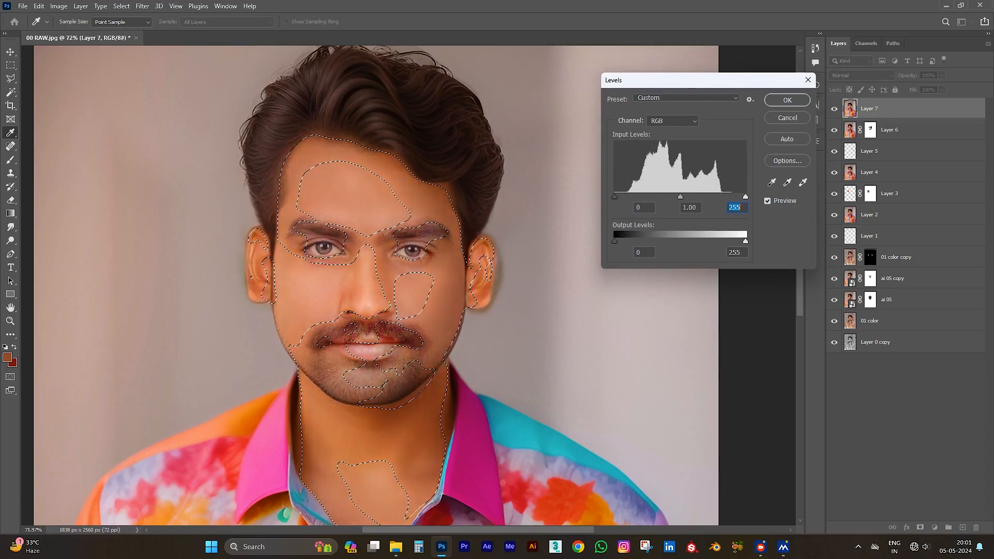
pyautogui.moveTo(678, 197); pyautogui.dragTo(672, 197)
pyautogui.click(788, 100)
pyautogui.hotkey('ctrl', 'd')
# Compare the portrait with Layer 7 hidden and shown, and lower the layer's opacity to 82%
pyautogui.scroll(-3, 381, 262)
pyautogui.click(833, 108)
pyautogui.click(834, 109)
pyautogui.click(833, 109)
pyautogui.hotkey('ctrl', ',')
pyautogui.hotkey('ctrl', ',')
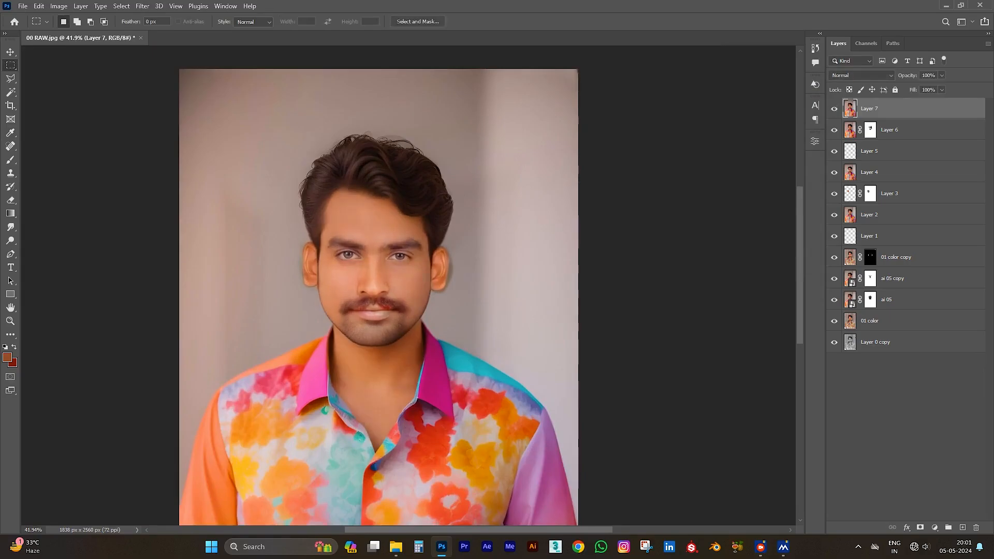
pyautogui.hotkey('ctrl', ',')
pyautogui.press('9')
pyautogui.press('1')
pyautogui.press('Return')
pyautogui.scroll(-6, 438, 145)
pyautogui.scroll(5, 414, 138)
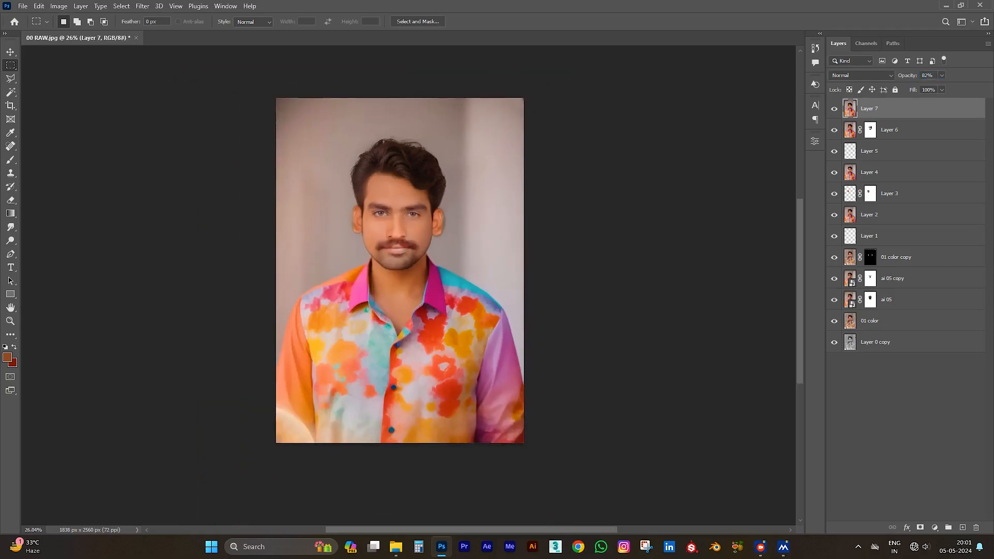
pyautogui.scroll(1, 412, 139)
pyautogui.scroll(-3, 398, 97)
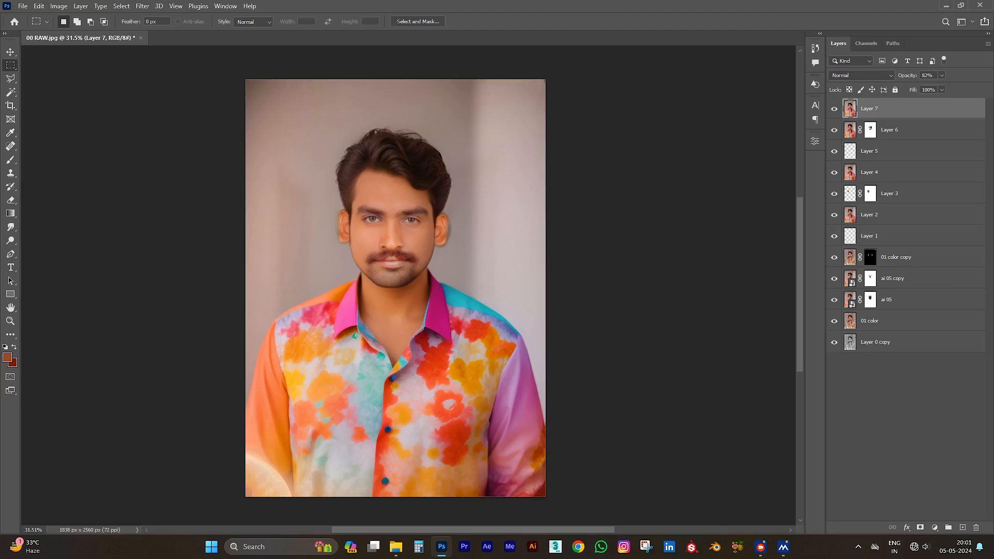
# Extend the canvas beyond the photo on all four sides with the Crop tool, to about 2417 × 3117 px
pyautogui.press('c')
pyautogui.moveTo(542, 80); pyautogui.dragTo(571, 46)
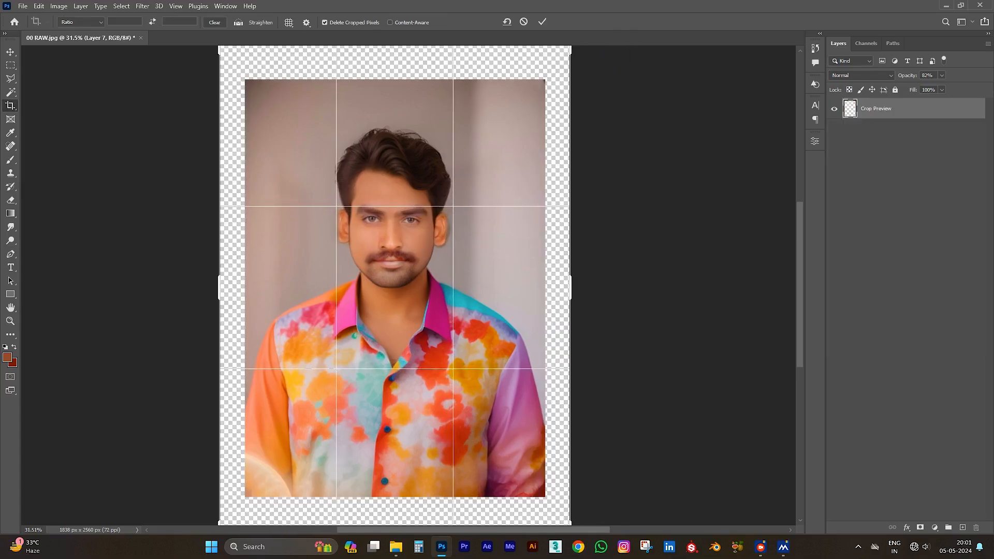
pyautogui.moveTo(570, 287); pyautogui.dragTo(584, 287)
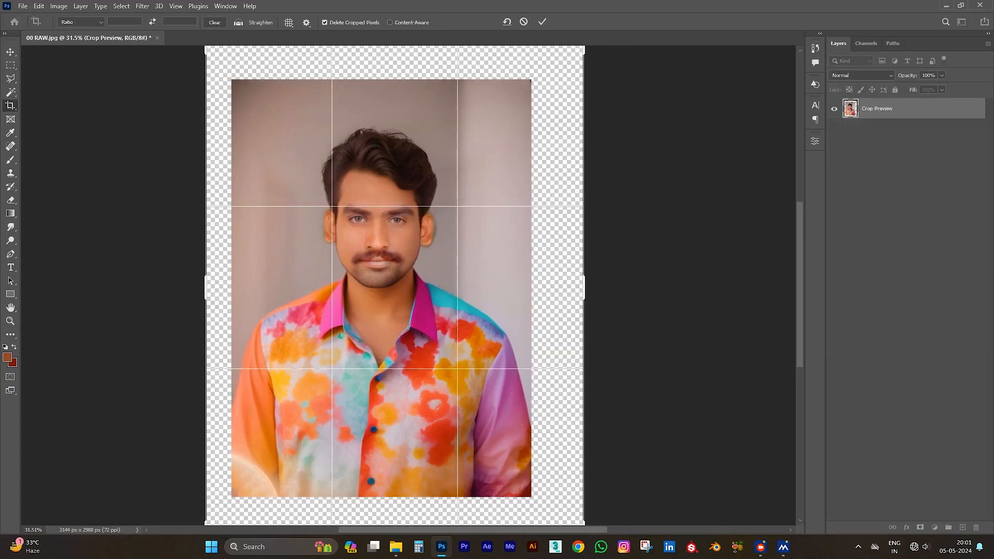
pyautogui.moveTo(206, 288); pyautogui.dragTo(196, 288)
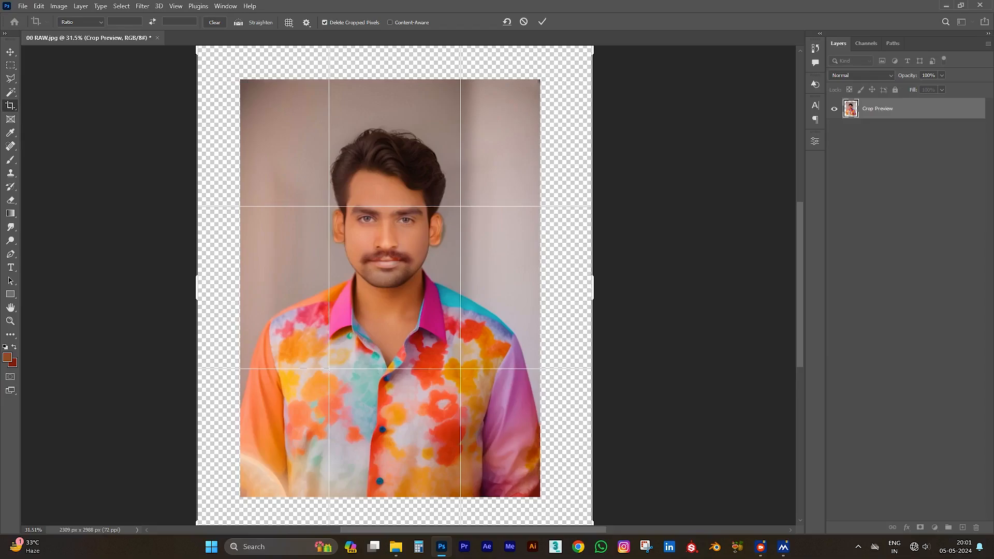
pyautogui.scroll(-4, 416, 336)
pyautogui.moveTo(401, 137); pyautogui.dragTo(402, 132)
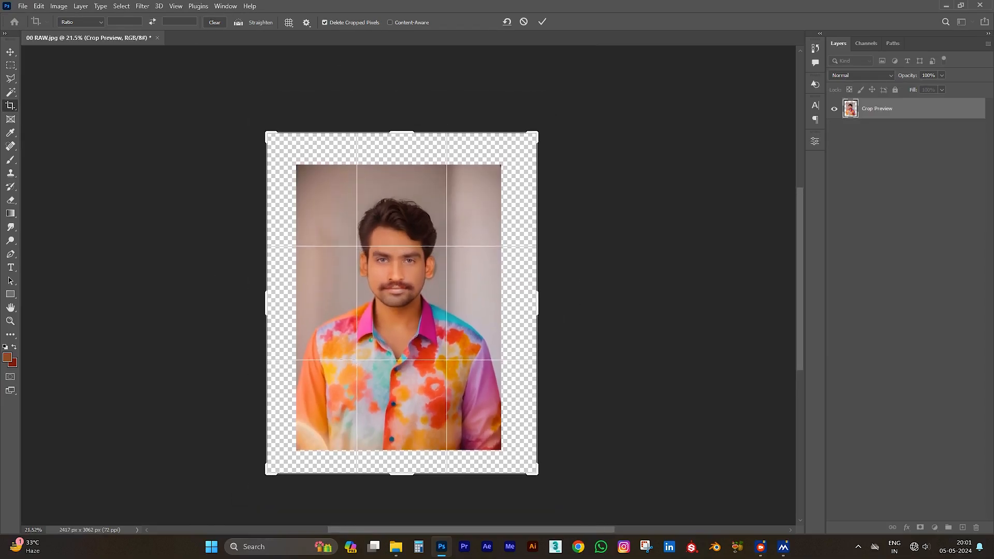
pyautogui.moveTo(401, 473); pyautogui.dragTo(401, 479)
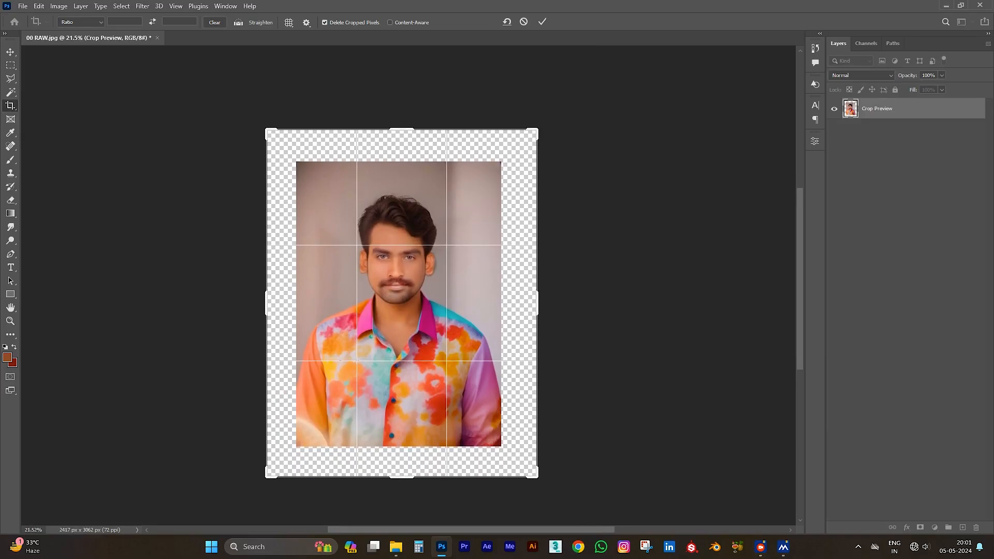
pyautogui.press('Return')
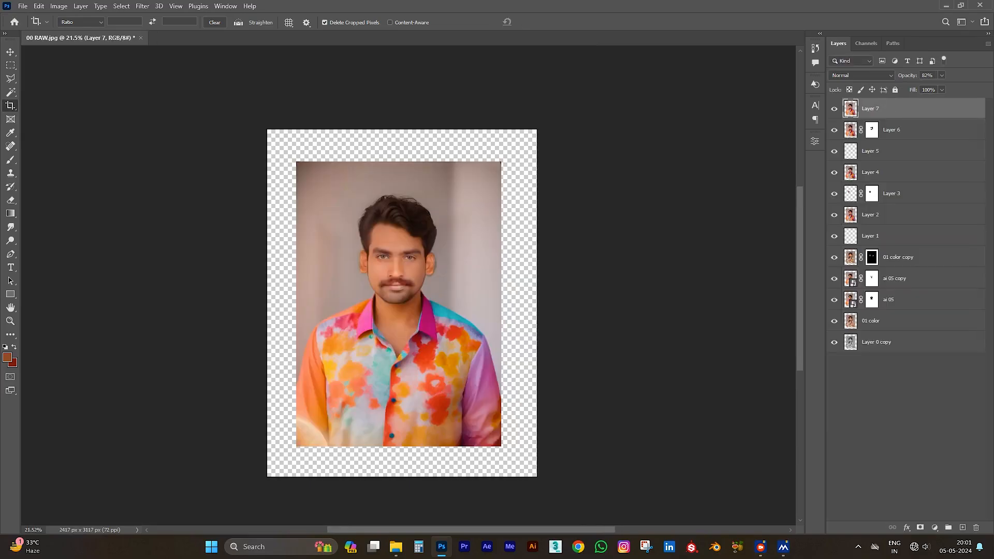
# Add a new layer directly above Layer 0 copy and fill it with white (ffffff)
pyautogui.click(901, 342)
pyautogui.click(962, 527)
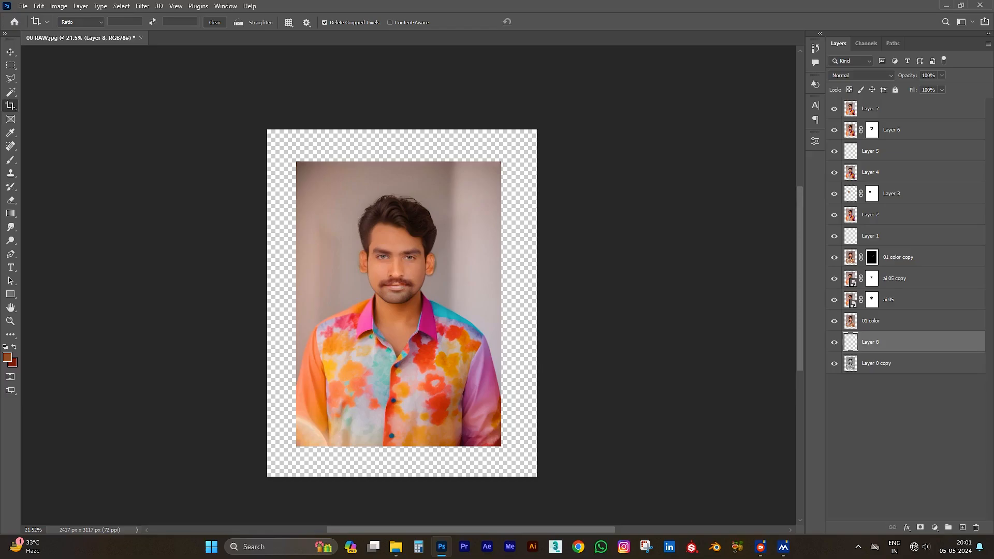
pyautogui.click(7, 356)
pyautogui.write('ffffff')
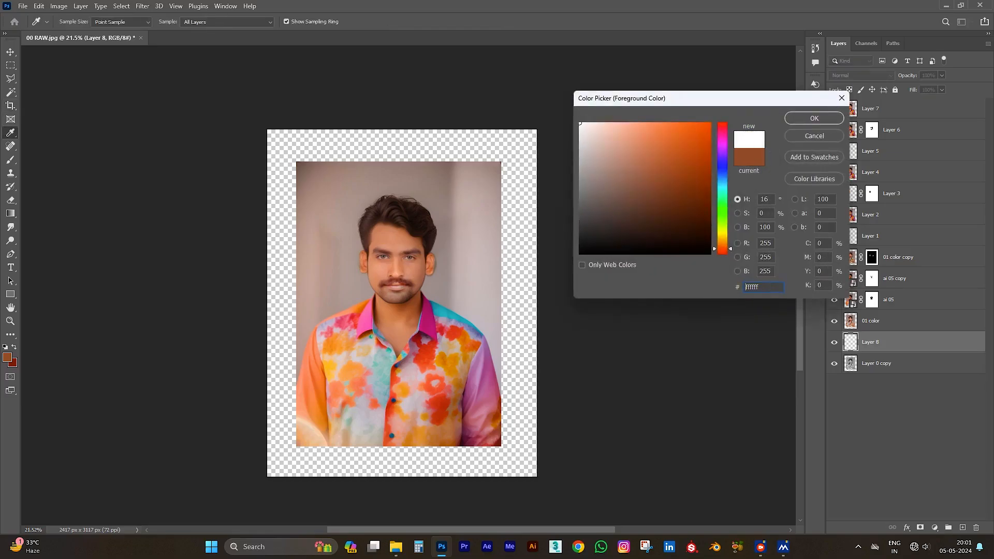
pyautogui.press('Return')
pyautogui.press('c')
pyautogui.hotkey('alt', 'BackSpace')
pyautogui.press('v')
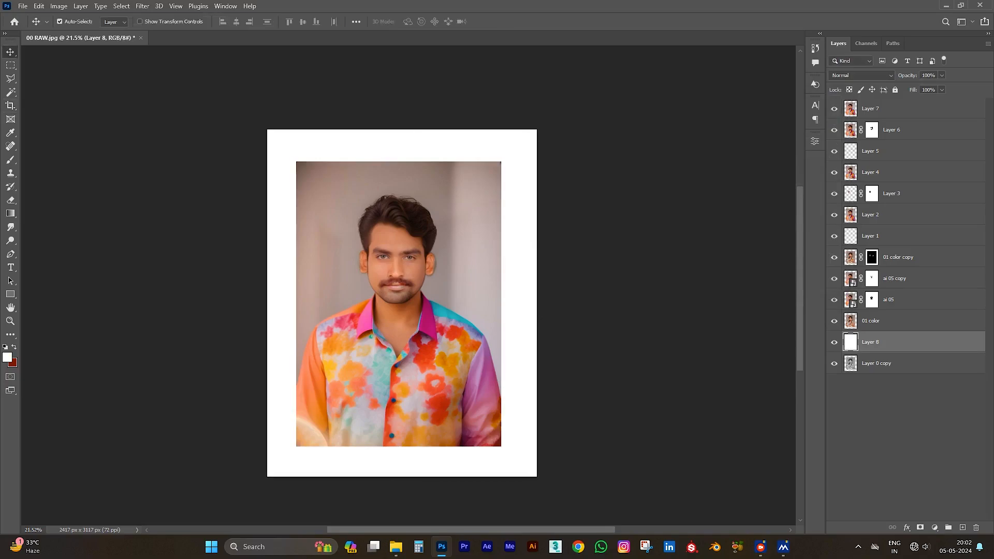
# Select the photo area, group the layers from Layer 7 down to Layer 8, and mask the group to that selection
pyautogui.scroll(2, 415, 243)
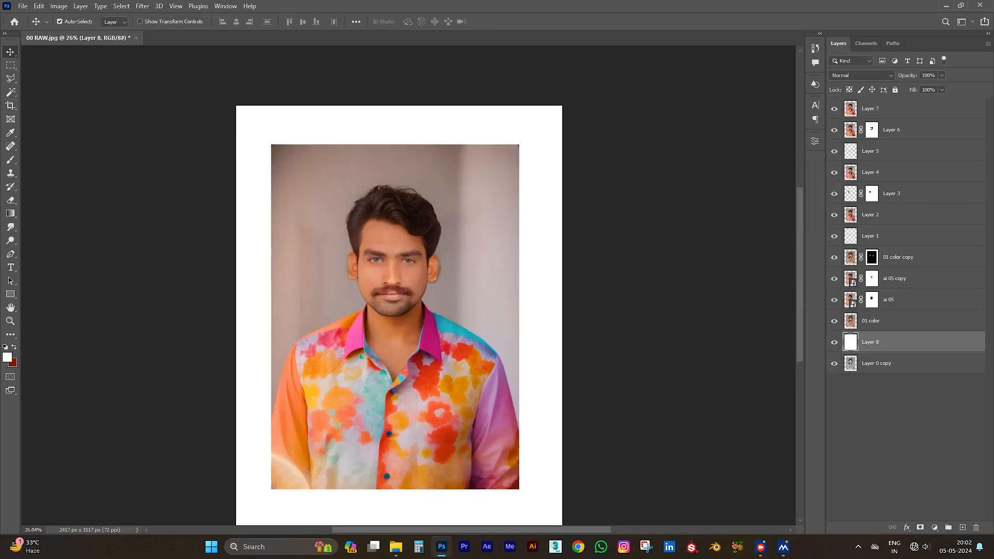
pyautogui.hotkey('ctrl', 'a')
pyautogui.press('ctrl')
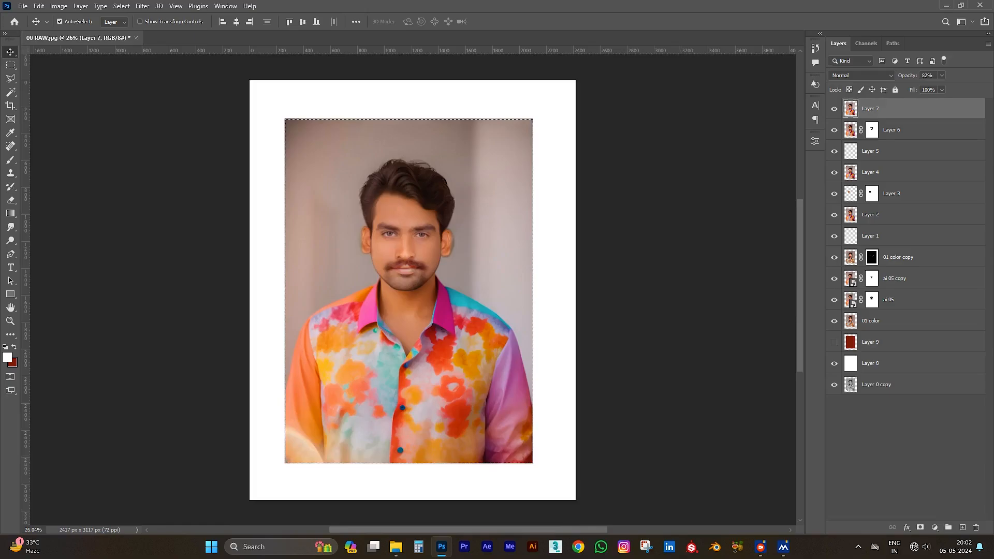
pyautogui.keyDown('shift'); pyautogui.click(871, 363); pyautogui.keyUp('shift')
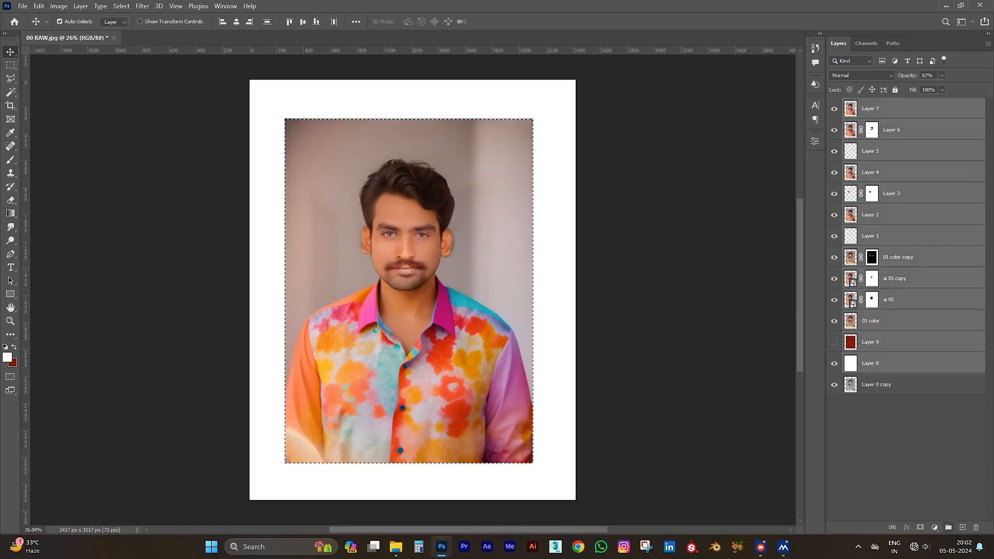
pyautogui.hotkey('ctrl', 'g')
pyautogui.click(920, 527)
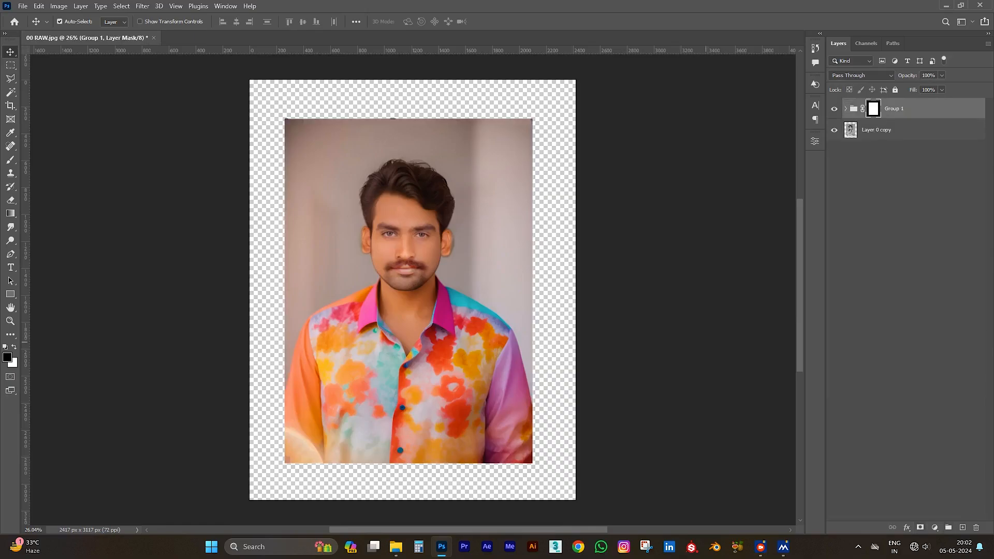
# Expand Group 1 and move the white Layer 8 out of it, placing it directly above Layer 0 copy
pyautogui.click(845, 109)
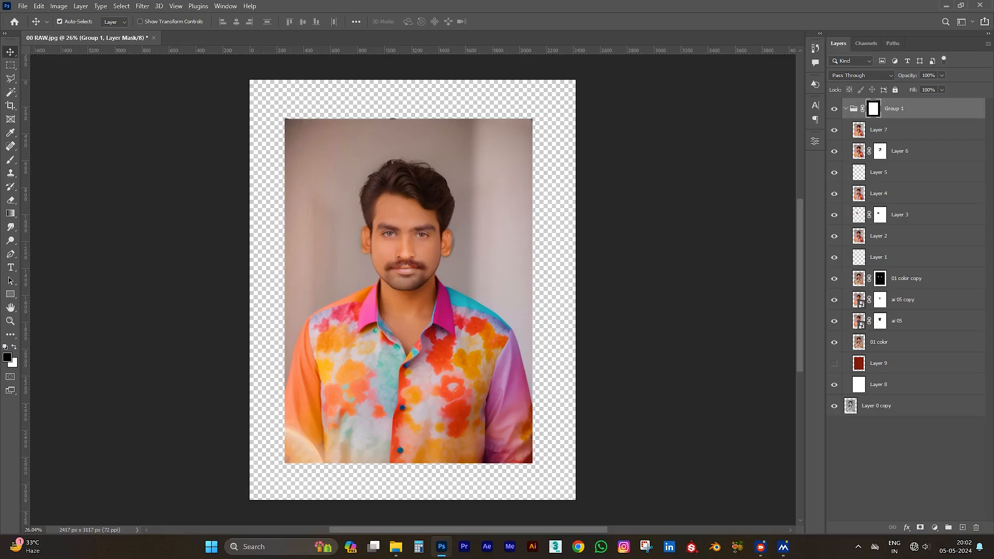
pyautogui.moveTo(878, 384); pyautogui.dragTo(875, 397)
pyautogui.click(631, 209)
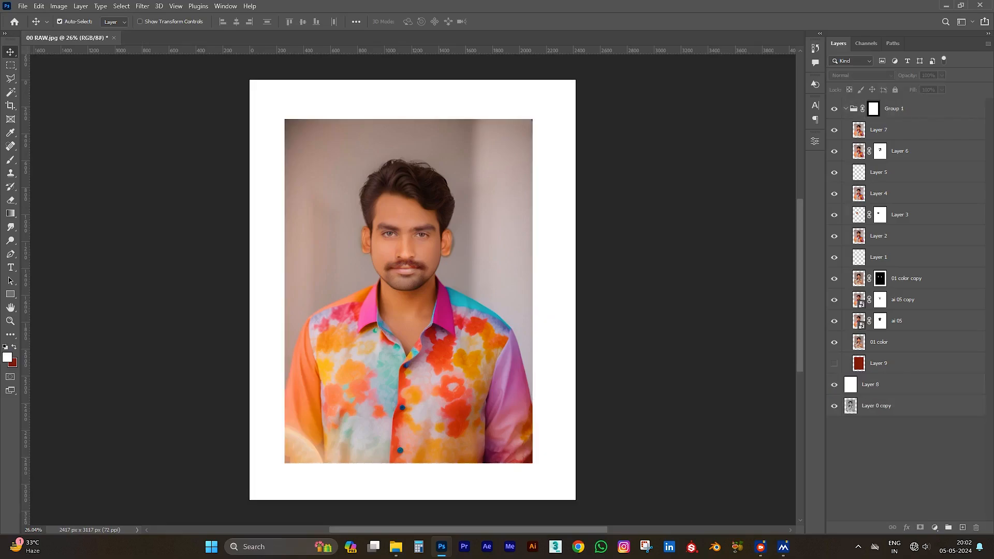
# Hide the layers between Layer 7 and Layer 0 copy to inspect Layer 7, and show them all again, including Layer 9
pyautogui.scroll(1, 413, 302)
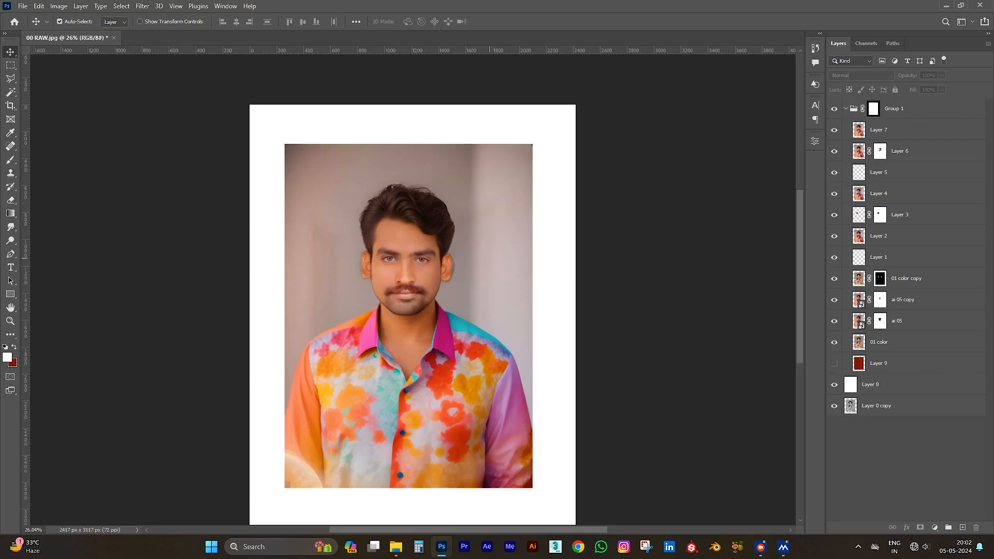
pyautogui.click(891, 129)
pyautogui.moveTo(834, 151); pyautogui.dragTo(834, 235)
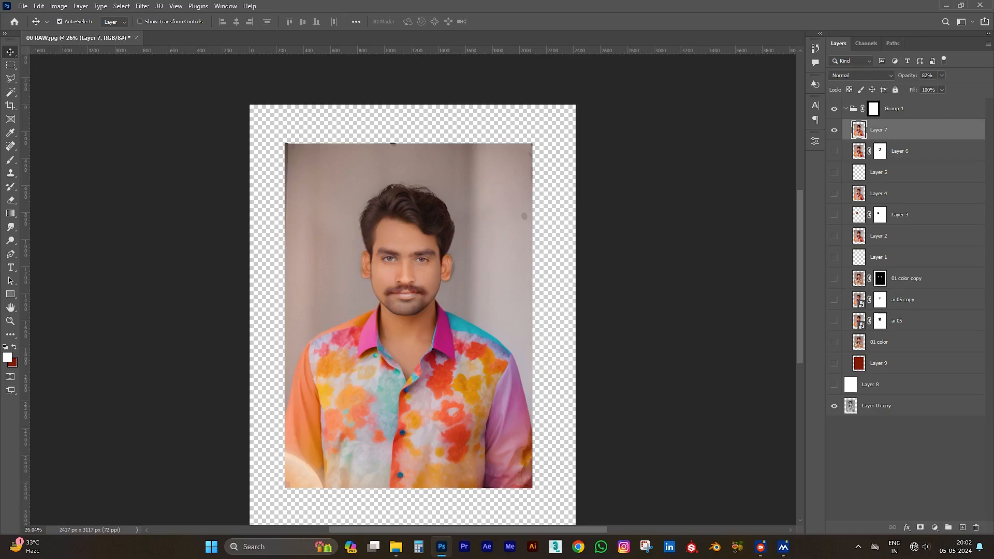
pyautogui.click(834, 384)
pyautogui.moveTo(834, 362); pyautogui.dragTo(834, 150)
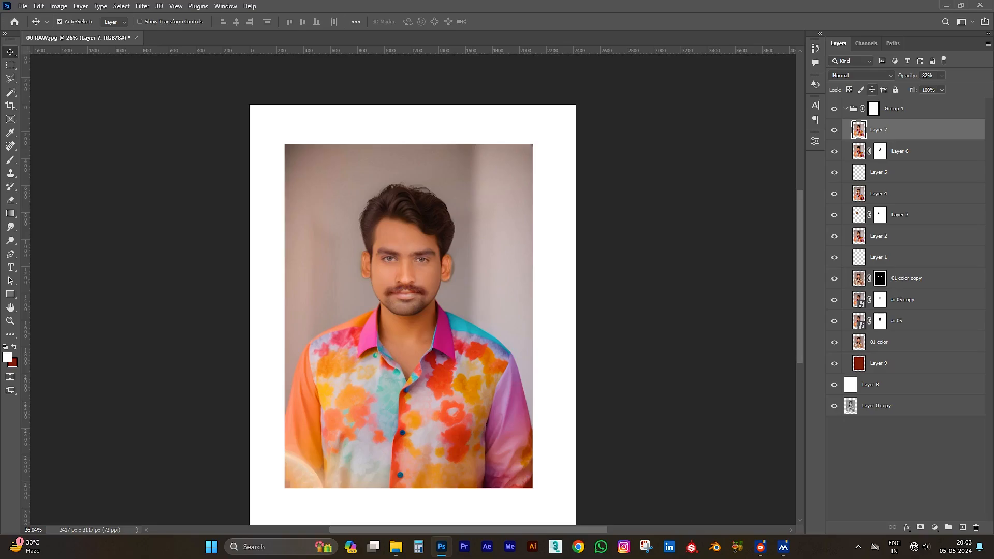
# Start a Pen path around the man, tracing the outer edge of the image-left sleeve and shoulder up toward the collar
pyautogui.press('p')
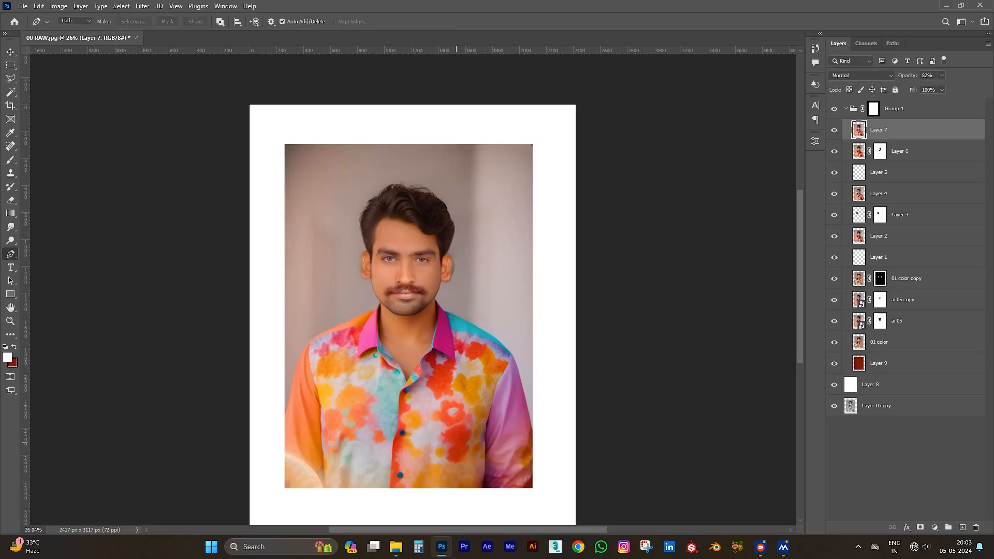
pyautogui.scroll(1, 456, 443)
pyautogui.scroll(4, 303, 465)
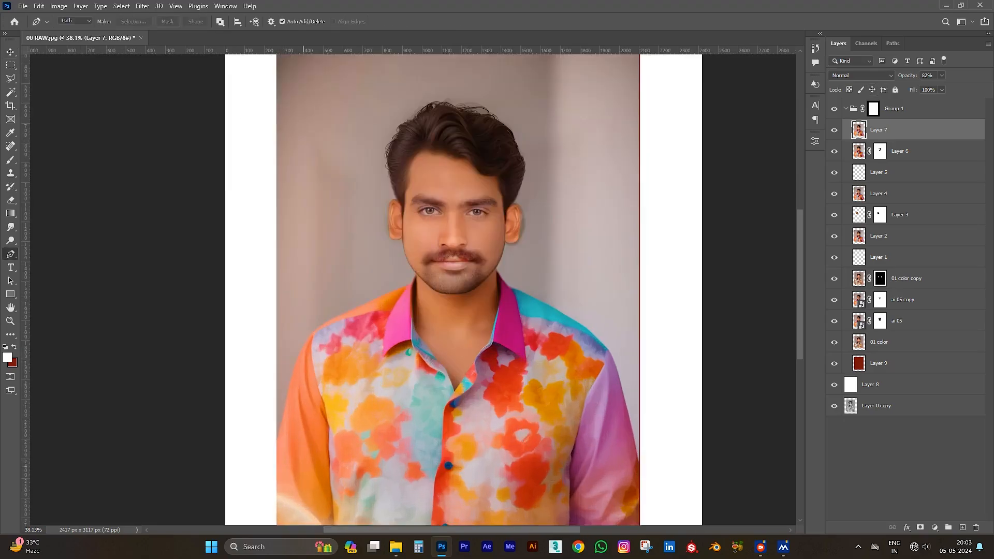
pyautogui.scroll(1, 355, 469)
pyautogui.scroll(-3, 483, 290)
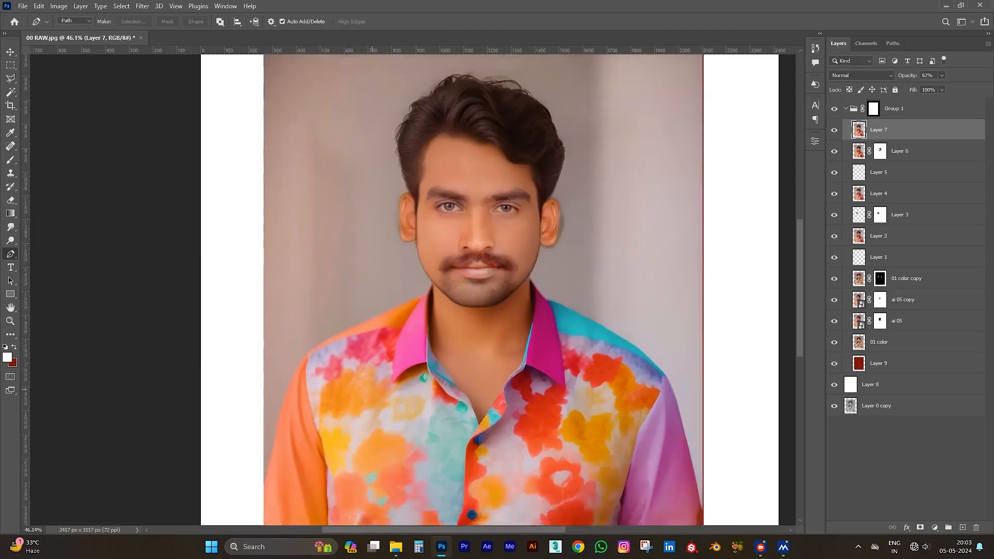
pyautogui.scroll(1, 277, 450)
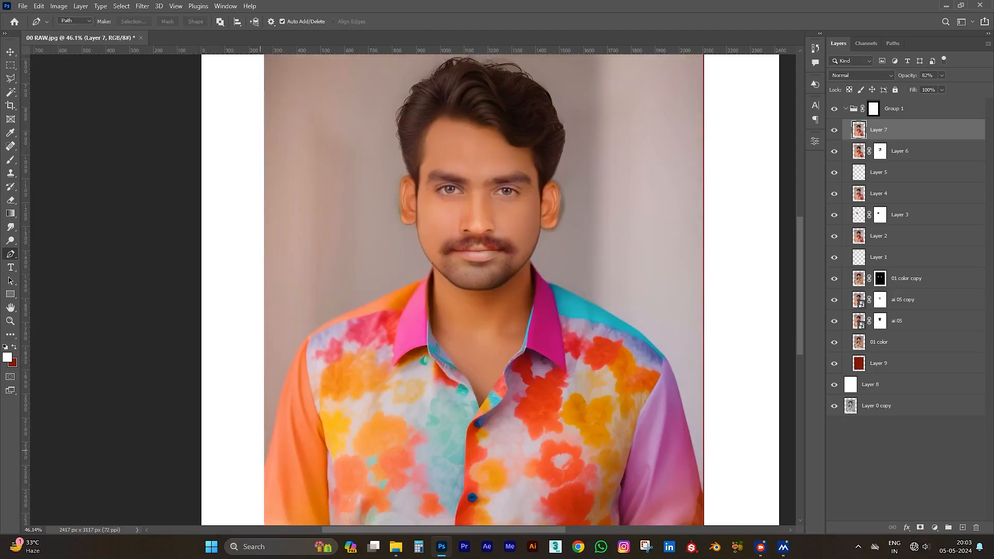
pyautogui.click(262, 470)
pyautogui.scroll(6, 302, 369)
pyautogui.moveTo(329, 297); pyautogui.dragTo(366, 273)
pyautogui.moveTo(428, 241); pyautogui.dragTo(440, 237)
pyautogui.scroll(3, 440, 238)
pyautogui.click(244, 393)
pyautogui.scroll(2, 295, 383)
pyautogui.click(333, 349)
pyautogui.click(358, 336)
# Continue the path up the image-left side of the neck and jaw and around the ear
pyautogui.click(386, 288)
pyautogui.click(388, 284)
pyautogui.moveTo(380, 258); pyautogui.dragTo(485, 415)
pyautogui.moveTo(443, 357); pyautogui.dragTo(384, 294)
pyautogui.scroll(4, 432, 282)
pyautogui.click(430, 276)
pyautogui.moveTo(332, 111); pyautogui.dragTo(332, 102)
pyautogui.moveTo(332, 101); pyautogui.dragTo(398, 449)
pyautogui.moveTo(434, 375); pyautogui.dragTo(469, 352)
pyautogui.keyDown('alt'); pyautogui.click(433, 375); pyautogui.keyUp('alt')
pyautogui.click(459, 371)
pyautogui.moveTo(422, 319); pyautogui.dragTo(412, 300)
pyautogui.scroll(-2, 371, 158)
# Continue the path loosely around the hair, over the crown and down the image-right side of the head
pyautogui.moveTo(371, 130); pyautogui.dragTo(290, 456)
pyautogui.moveTo(187, 428); pyautogui.dragTo(222, 366)
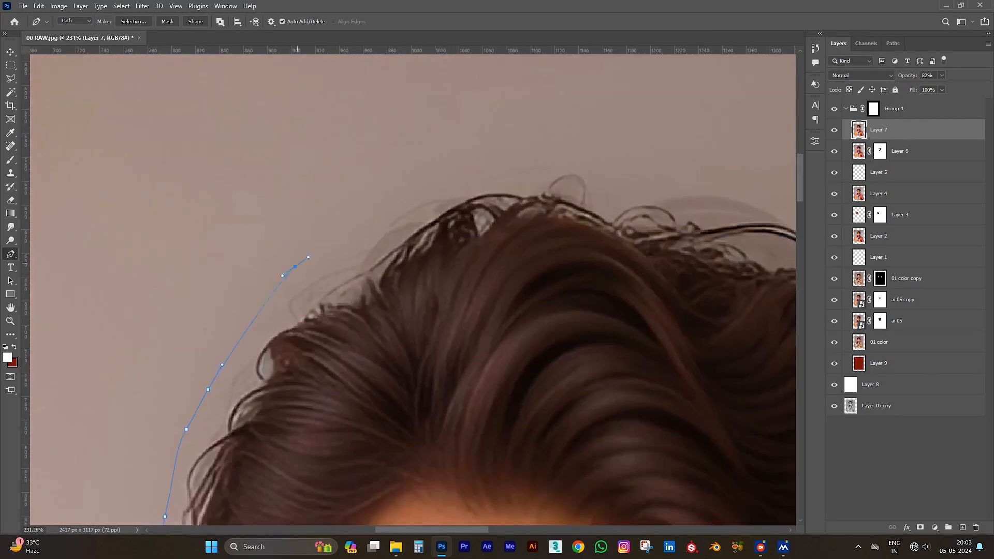
pyautogui.moveTo(517, 207); pyautogui.dragTo(290, 248)
pyautogui.moveTo(599, 257); pyautogui.dragTo(635, 279)
pyautogui.moveTo(621, 373); pyautogui.dragTo(437, 187)
pyautogui.moveTo(550, 213); pyautogui.dragTo(568, 233)
pyautogui.moveTo(580, 363); pyautogui.dragTo(517, 155)
pyautogui.moveTo(596, 170); pyautogui.dragTo(610, 201)
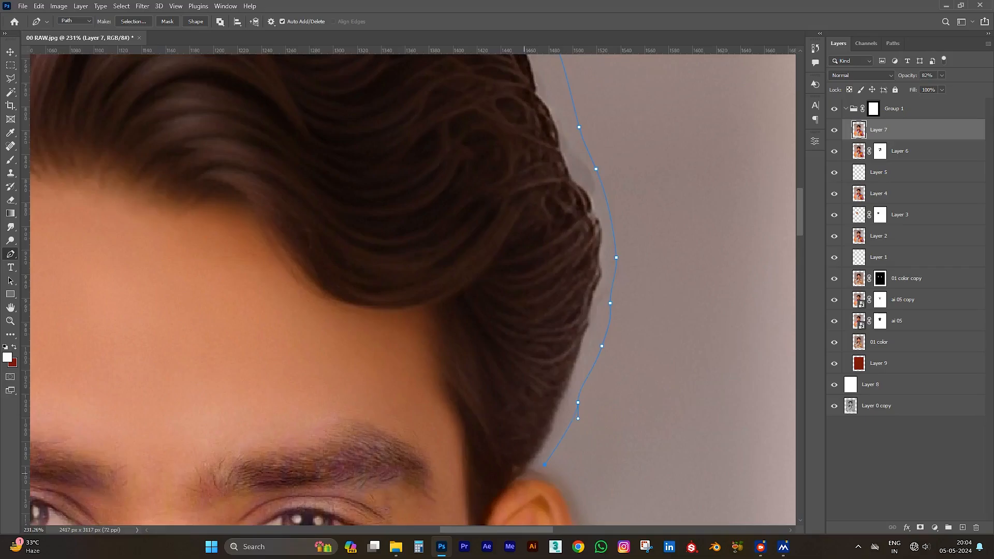
# Trace the path around the image-right ear and down the jaw and neck to the collar
pyautogui.click(519, 473)
pyautogui.moveTo(559, 487); pyautogui.dragTo(481, 198)
pyautogui.moveTo(484, 205); pyautogui.dragTo(494, 227)
pyautogui.moveTo(440, 424); pyautogui.dragTo(568, 207)
pyautogui.moveTo(566, 211); pyautogui.dragTo(534, 211)
pyautogui.click(528, 210)
pyautogui.moveTo(476, 354); pyautogui.dragTo(321, 176)
pyautogui.keyDown('alt'); pyautogui.click(477, 354); pyautogui.keyUp('alt')
pyautogui.click(311, 157)
# Continue the path along the image-right shoulder and sleeve until it passes the photo's edge
pyautogui.moveTo(381, 257); pyautogui.dragTo(414, 274)
pyautogui.moveTo(521, 323); pyautogui.dragTo(563, 346)
pyautogui.moveTo(704, 414); pyautogui.dragTo(267, 268)
pyautogui.moveTo(299, 295); pyautogui.dragTo(335, 315)
pyautogui.moveTo(458, 406); pyautogui.dragTo(451, 183)
pyautogui.moveTo(509, 275); pyautogui.dragTo(521, 319)
pyautogui.moveTo(561, 448); pyautogui.dragTo(572, 489)
pyautogui.moveTo(564, 466); pyautogui.dragTo(533, 151)
pyautogui.moveTo(597, 423); pyautogui.dragTo(608, 468)
pyautogui.moveTo(603, 440); pyautogui.dragTo(560, 164)
pyautogui.moveTo(592, 331); pyautogui.dragTo(608, 369)
pyautogui.click(626, 372)
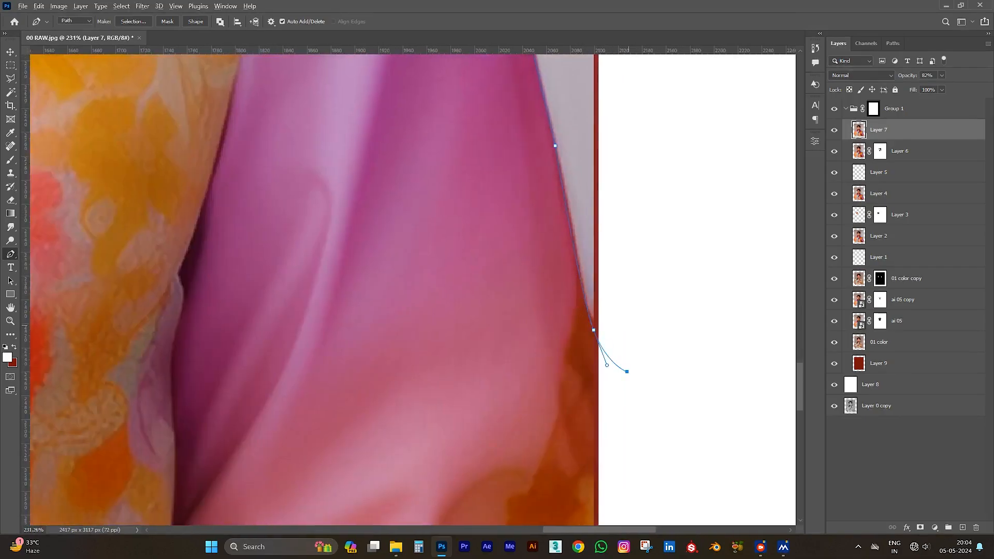
# Close the path around the lower body outside the photo and convert it to a selection
pyautogui.scroll(-6, 518, 259)
pyautogui.click(515, 412)
pyautogui.hotkey('ctrl', 'Return')
pyautogui.hotkey('ctrl', '0')
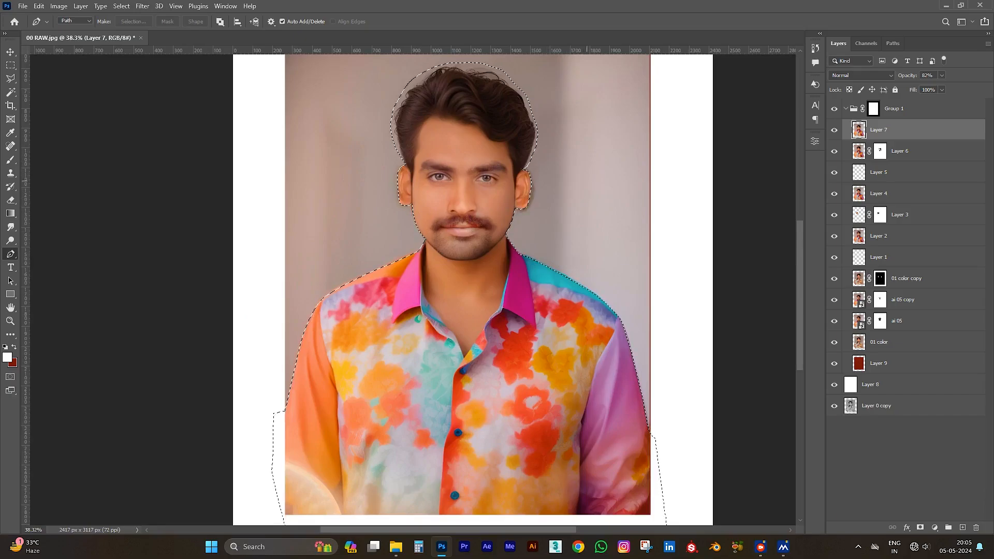
# Refine the selection in Select and Mask, using the Black & White view, a 2.0 px feather and a -14% edge shift
pyautogui.press('m')
pyautogui.hotkey('ctrl', 'alt', 'r')
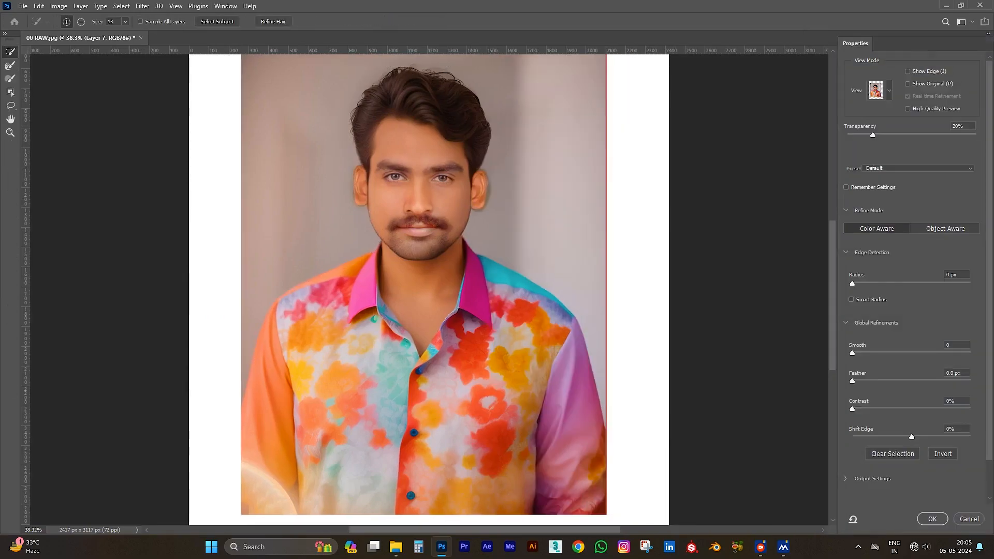
pyautogui.click(889, 90)
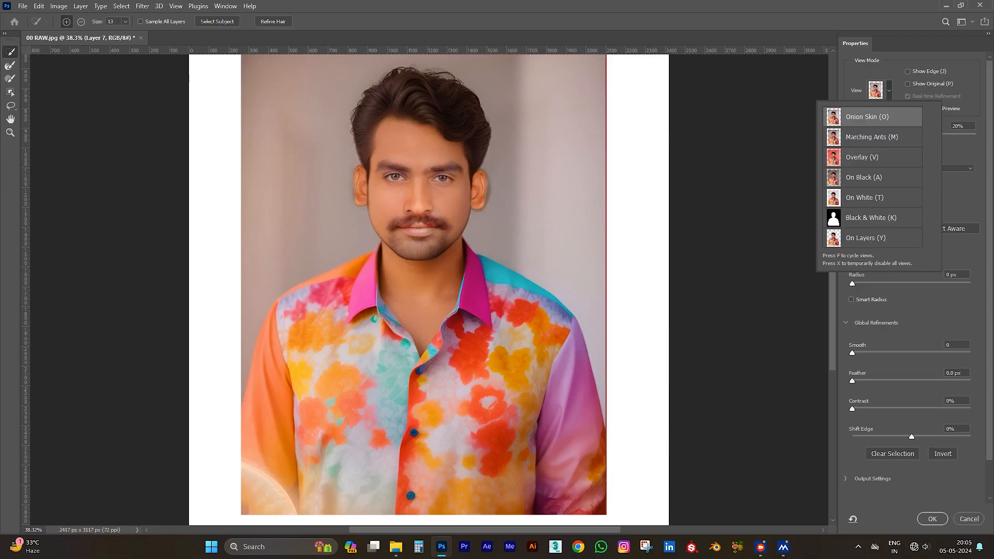
pyautogui.click(871, 218)
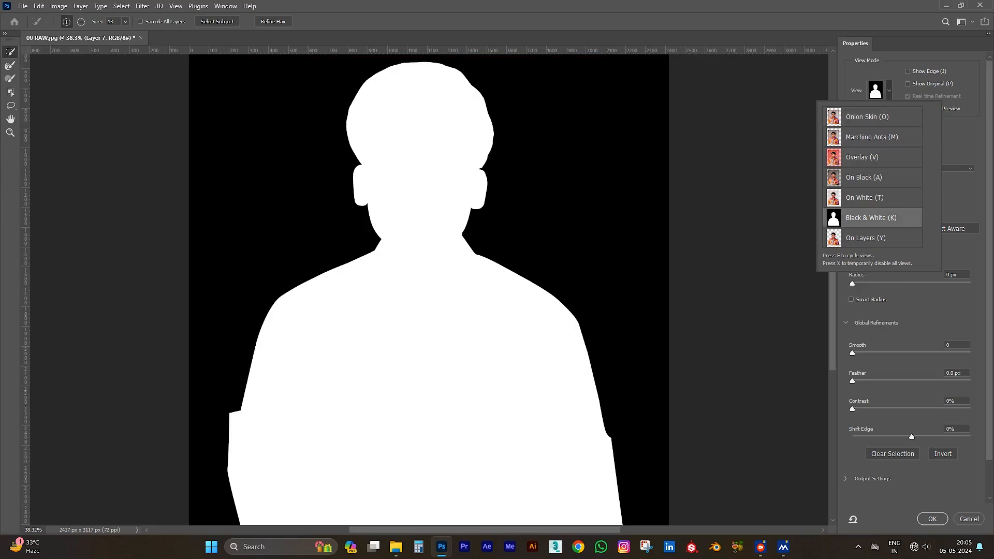
pyautogui.scroll(13, 465, 233)
pyautogui.moveTo(852, 381); pyautogui.dragTo(865, 381)
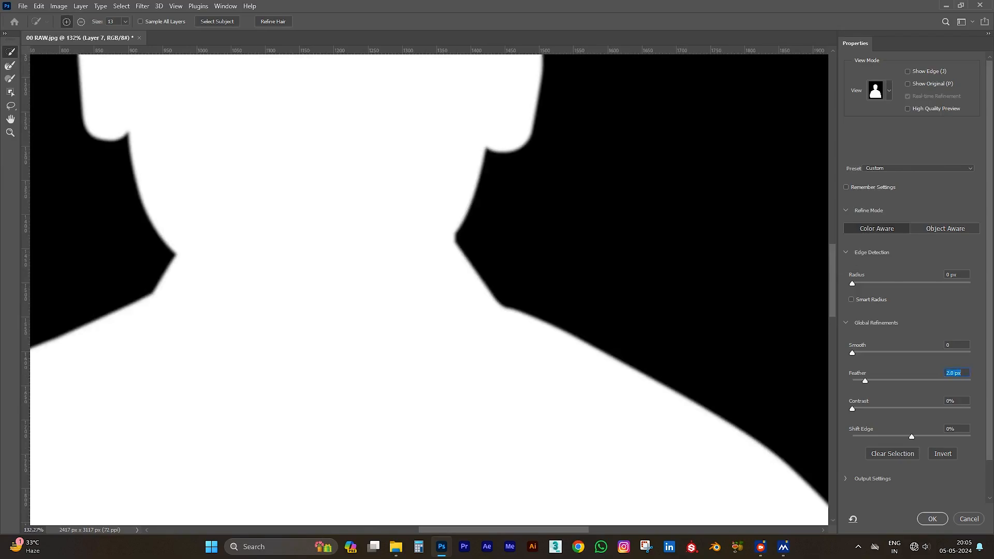
pyautogui.moveTo(912, 437); pyautogui.dragTo(903, 437)
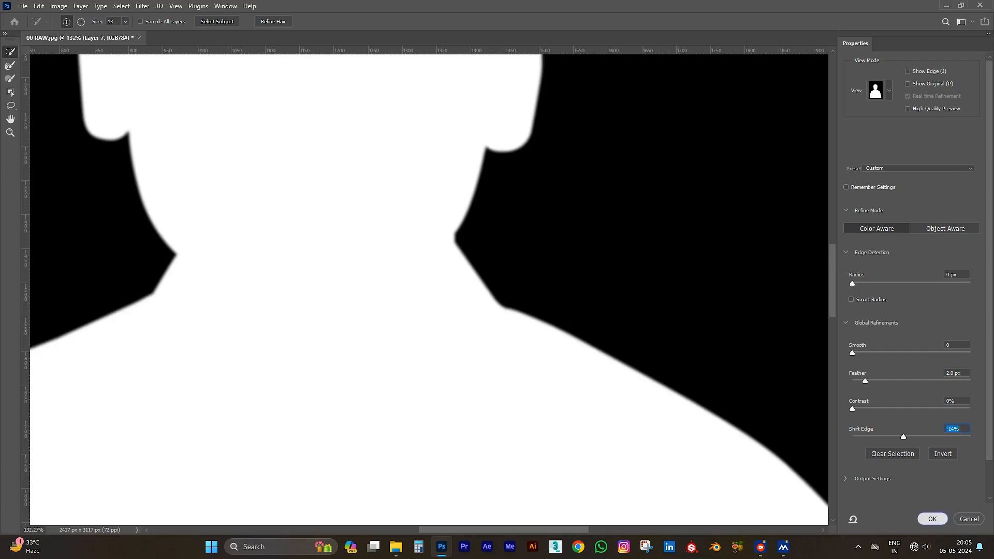
pyautogui.press('Return')
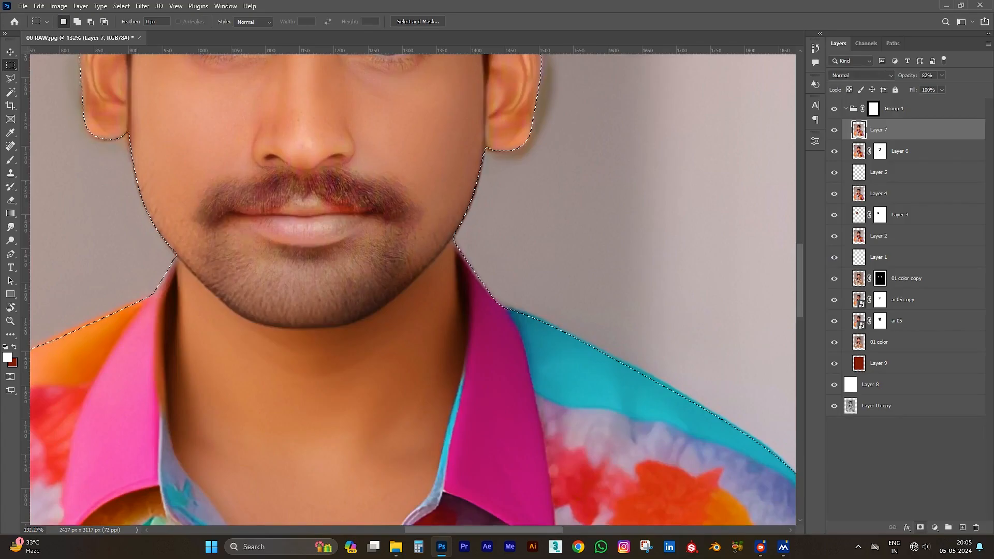
# Group the layers from Layer 7 down to Layer 9 inside Group 1 and mask the new group to the man's selection
pyautogui.click(873, 109)
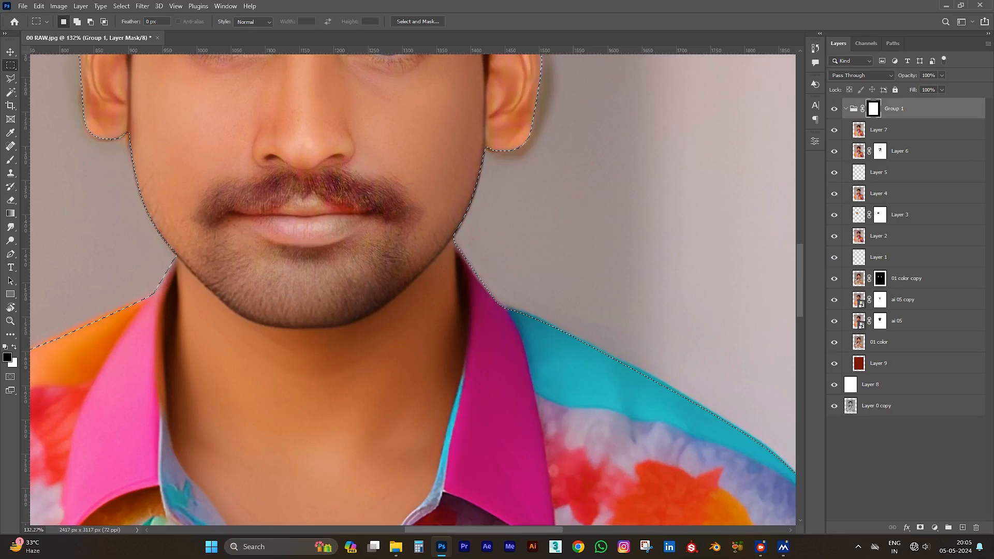
pyautogui.click(890, 130)
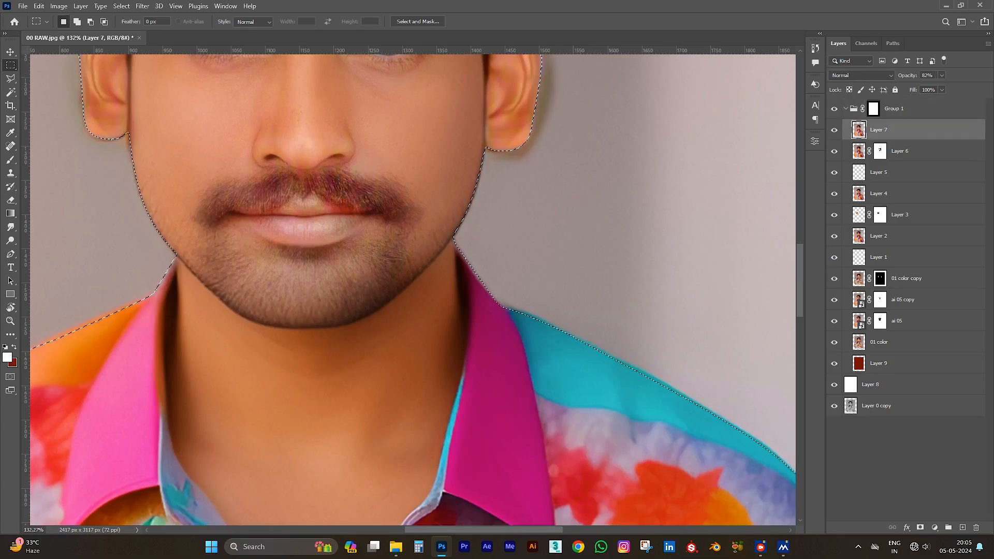
pyautogui.keyDown('shift'); pyautogui.click(890, 364); pyautogui.keyUp('shift')
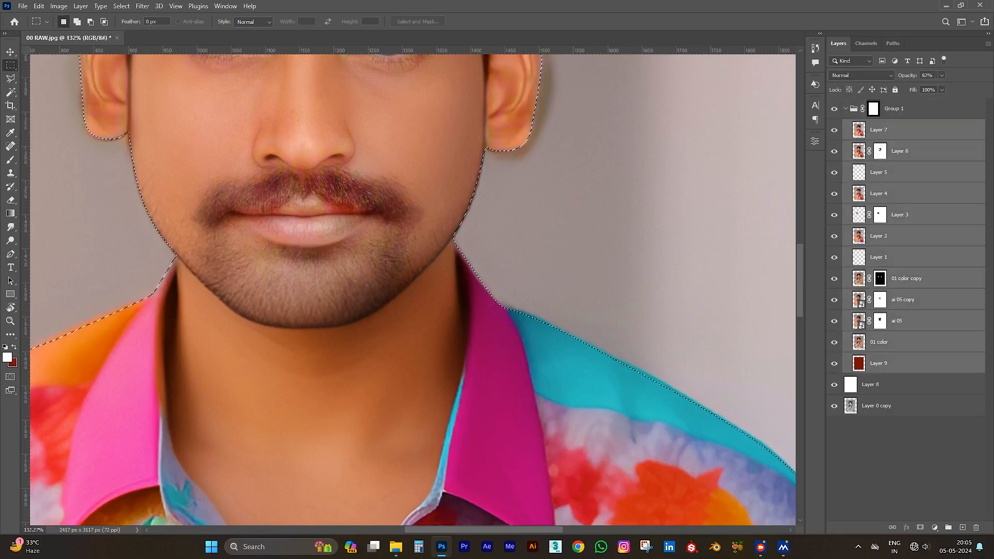
pyautogui.click(948, 527)
pyautogui.click(919, 528)
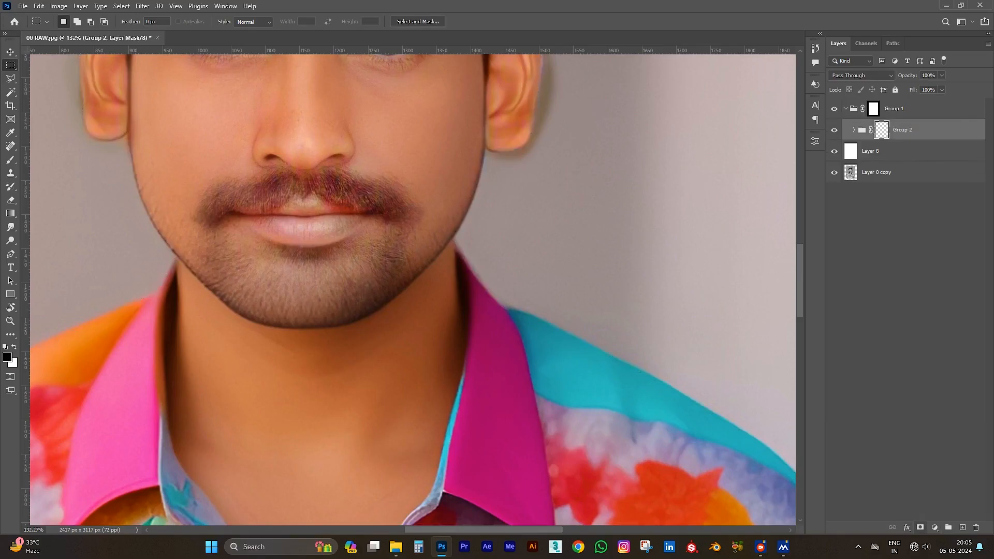
pyautogui.scroll(-3, 637, 418)
pyautogui.press('v')
pyautogui.scroll(-3, 370, 362)
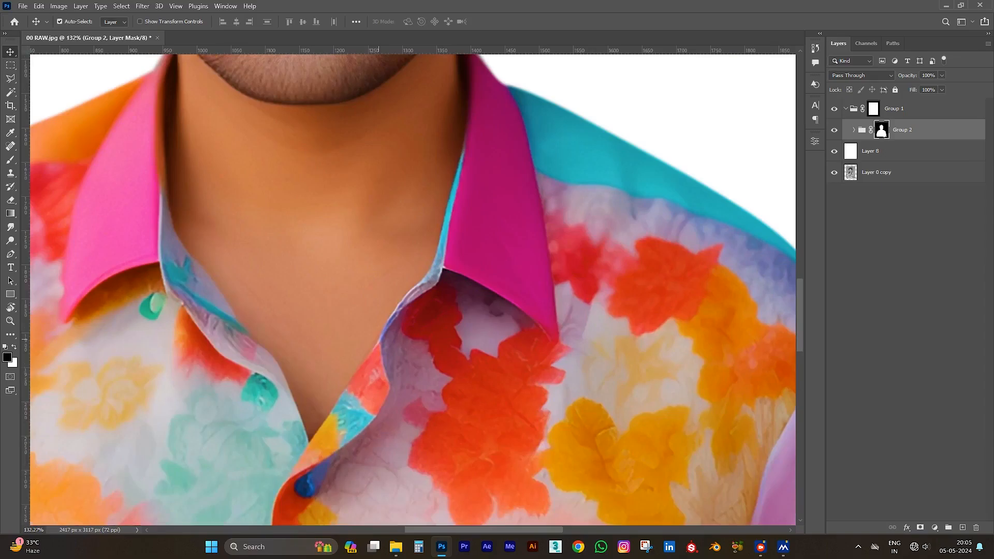
# Show all layers again, duplicate ai 05 to directly above Layer 7 in Group 2, and disable the copy's mask
pyautogui.scroll(-5, 412, 288)
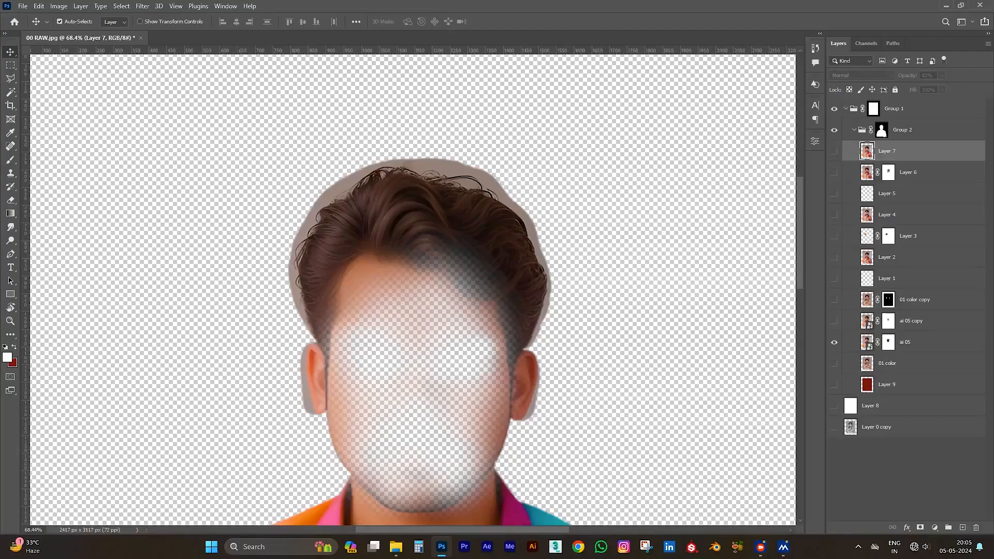
pyautogui.keyDown('alt'); pyautogui.click(833, 342); pyautogui.keyUp('alt')
pyautogui.moveTo(911, 342); pyautogui.dragTo(905, 143)
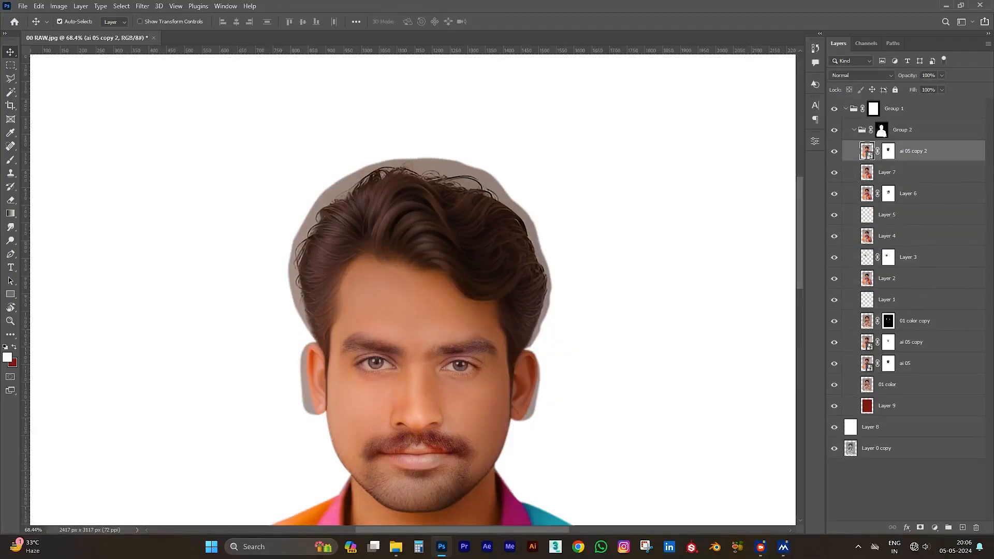
pyautogui.keyDown('shift'); pyautogui.click(888, 151); pyautogui.keyUp('shift')
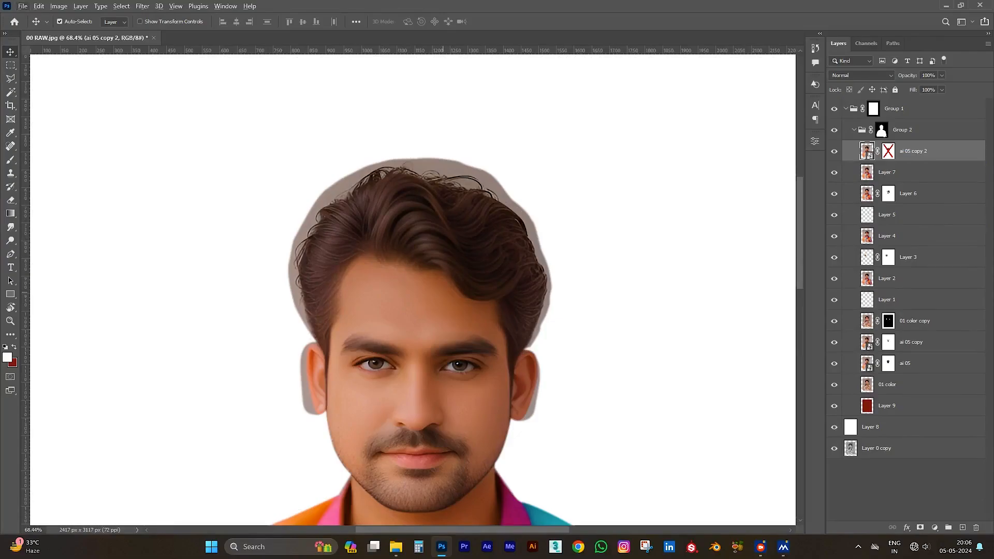
# Select a rectangular area around the head and replace the mask on ai 05 copy 2 with one made from that selection
pyautogui.press('m')
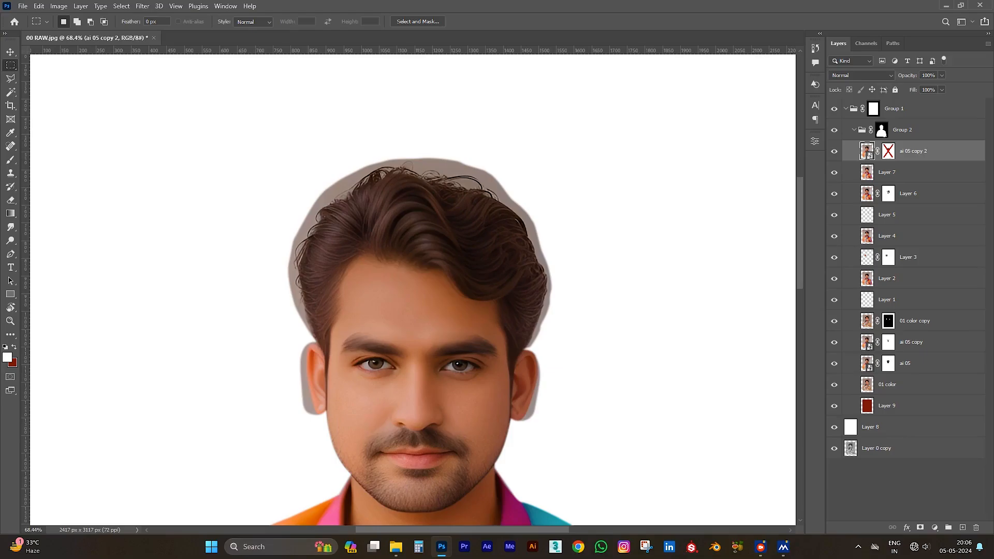
pyautogui.moveTo(234, 161); pyautogui.dragTo(598, 518)
pyautogui.moveTo(264, 144); pyautogui.dragTo(542, 231)
pyautogui.rightClick(888, 150)
pyautogui.click(911, 171)
pyautogui.click(920, 528)
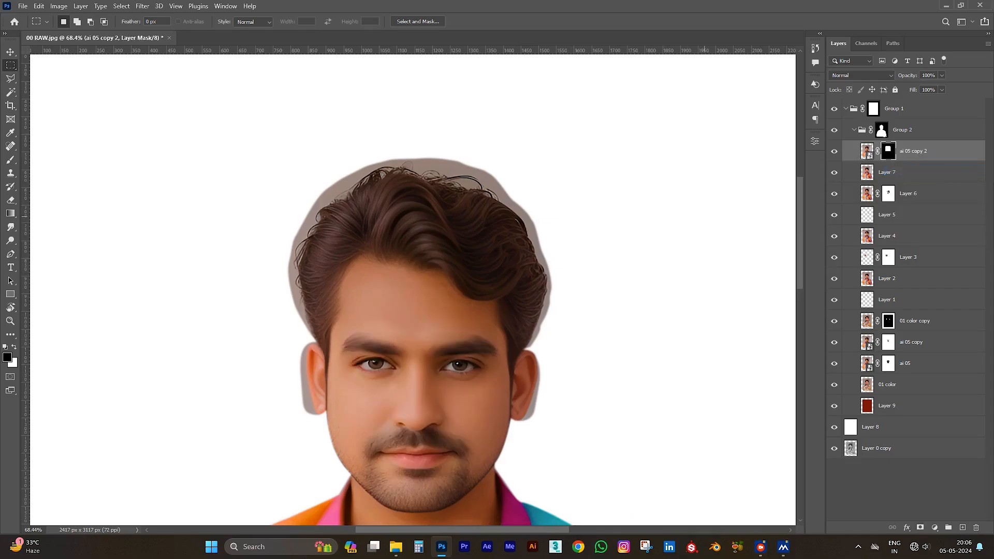
# Paint black over both ears and the face on the mask of ai 05 copy 2, keeping its hair areas
pyautogui.press('b')
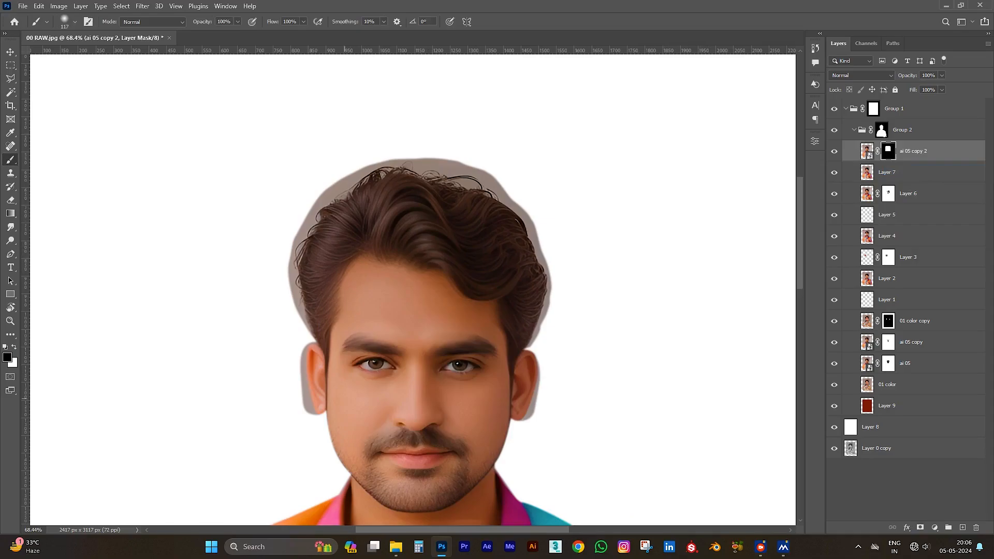
pyautogui.moveTo(309, 344); pyautogui.dragTo(317, 405)
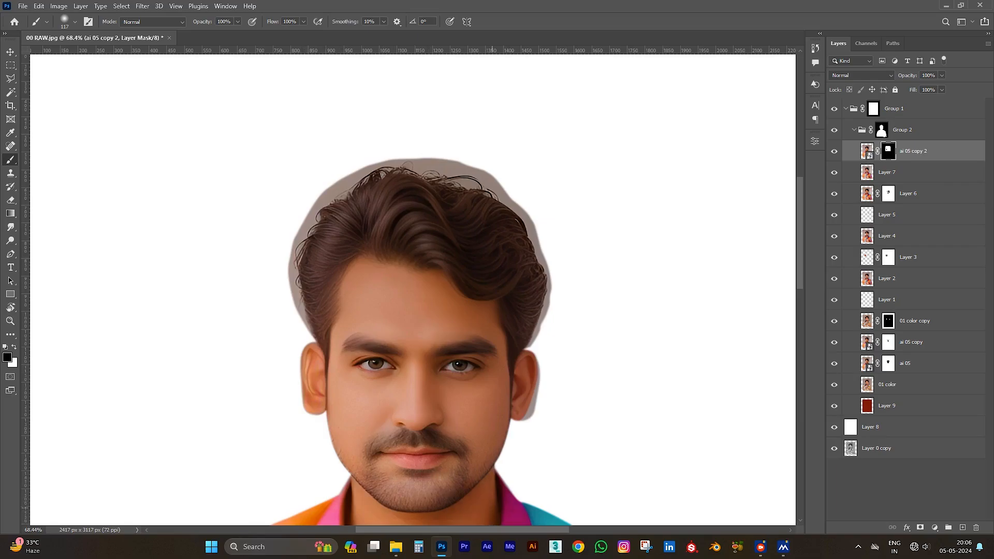
pyautogui.scroll(-3, 481, 481)
pyautogui.moveTo(534, 372)
pyautogui.mouseDown()
pyautogui.moveTo(544, 296)
pyautogui.moveTo(497, 279)
pyautogui.moveTo(490, 260)
pyautogui.moveTo(417, 208)
pyautogui.moveTo(363, 253)
pyautogui.moveTo(353, 290)
pyautogui.moveTo(358, 357)
pyautogui.moveTo(385, 303)
pyautogui.moveTo(430, 321)
pyautogui.moveTo(466, 290)
pyautogui.moveTo(497, 316)
pyautogui.moveTo(505, 365)
pyautogui.moveTo(445, 399)
pyautogui.moveTo(414, 381)
pyautogui.moveTo(464, 360)
pyautogui.moveTo(450, 355)
pyautogui.mouseUp()
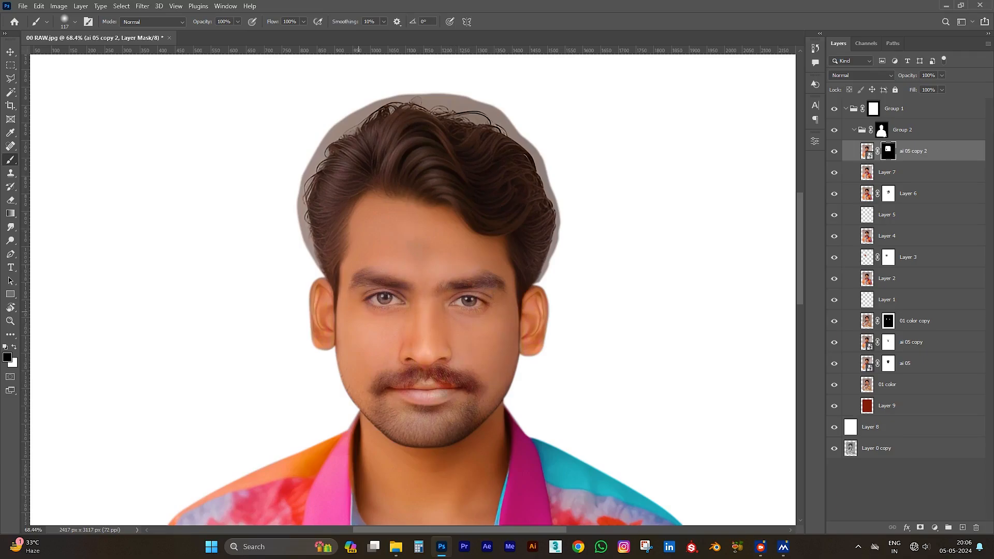
pyautogui.scroll(-4, 389, 124)
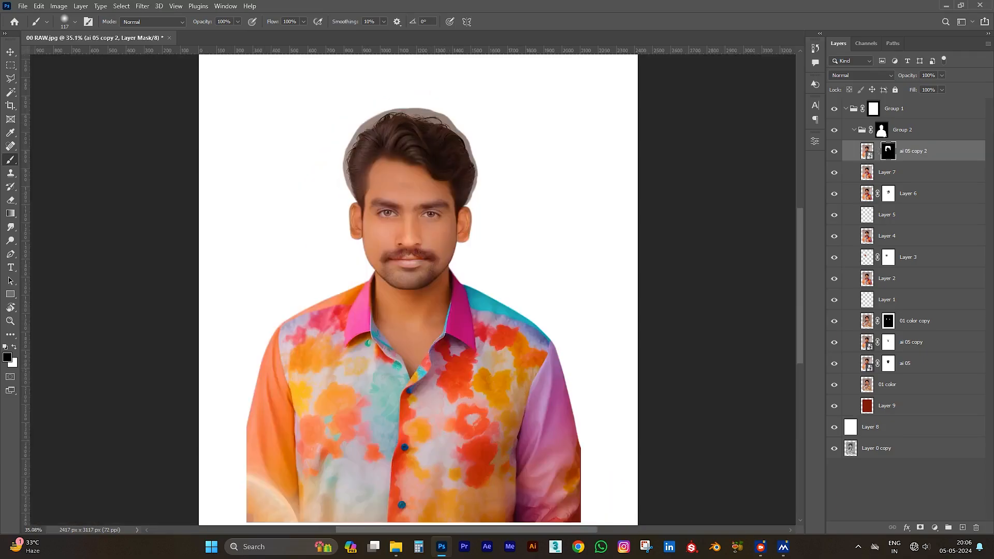
# Display the mask of ai 05 copy 2 alone, paint the leftover light spots in the face area black, and return to the image
pyautogui.keyDown('alt'); pyautogui.click(888, 152); pyautogui.keyUp('alt')
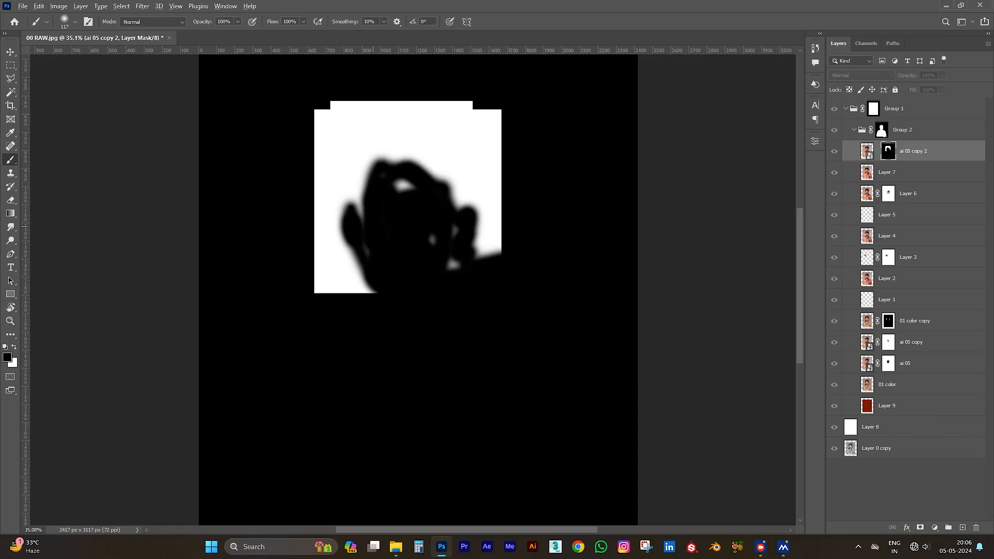
pyautogui.scroll(2, 373, 227)
pyautogui.moveTo(399, 227); pyautogui.dragTo(411, 227)
pyautogui.click(432, 281)
pyautogui.click(455, 273)
pyautogui.click(449, 303)
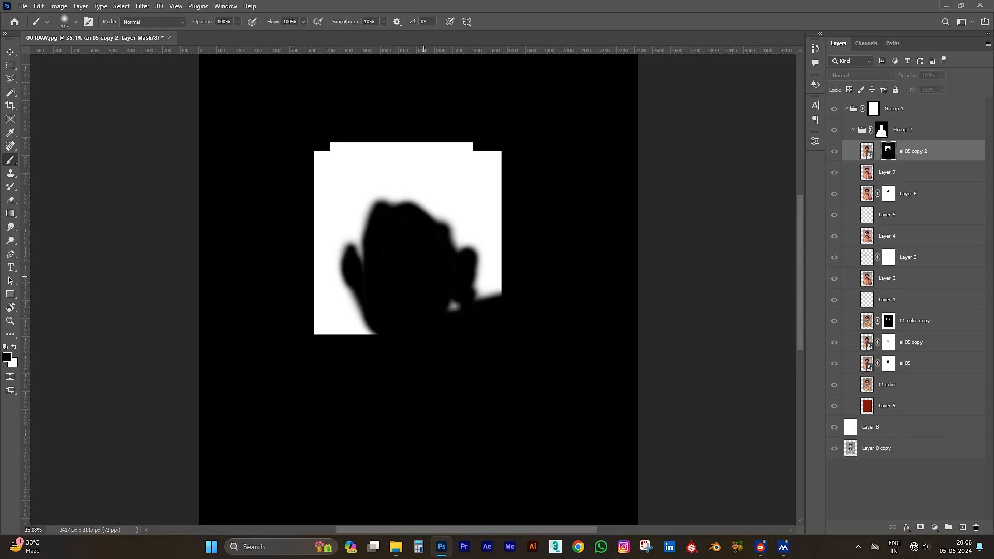
pyautogui.keyDown('alt'); pyautogui.click(886, 149); pyautogui.keyUp('alt')
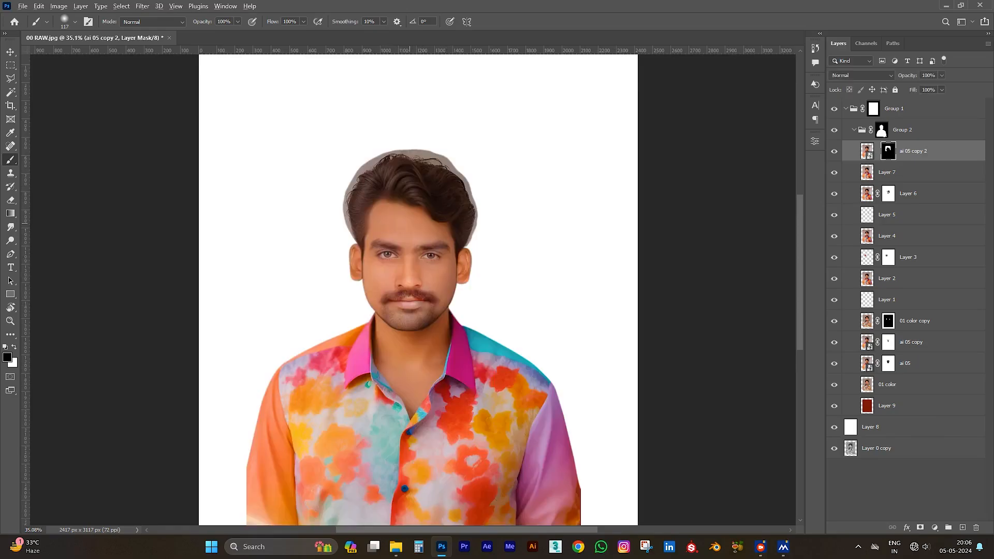
pyautogui.scroll(1, 425, 290)
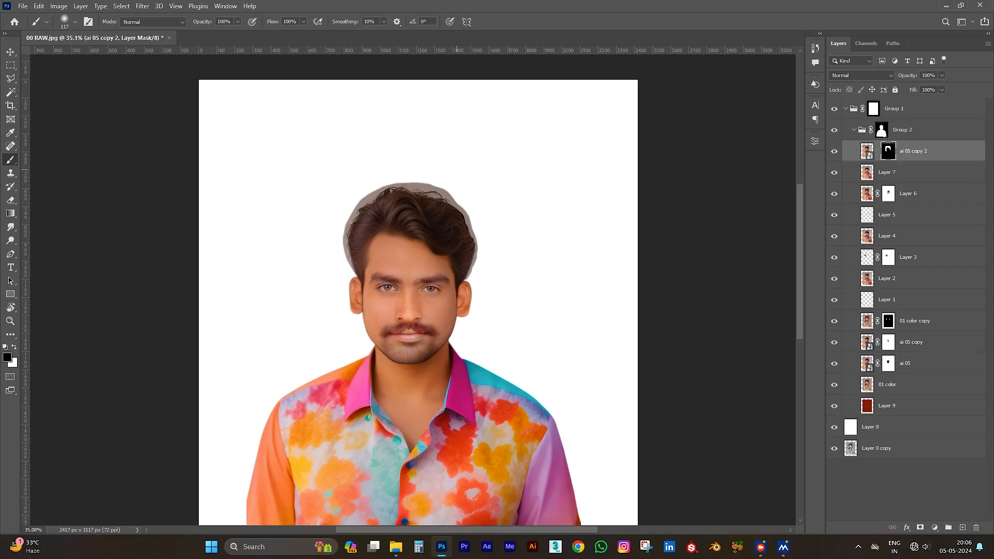
pyautogui.scroll(4, 419, 207)
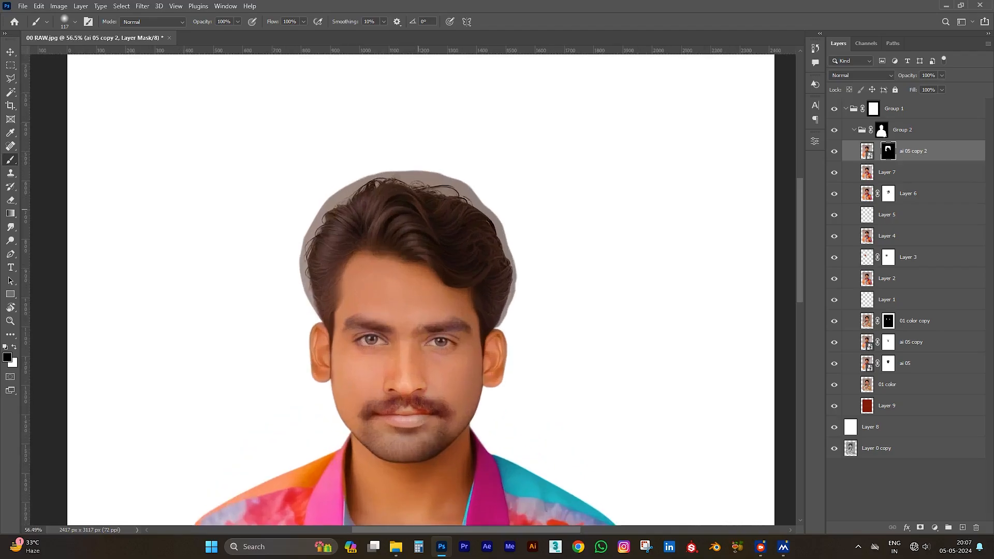
pyautogui.scroll(-2, 421, 210)
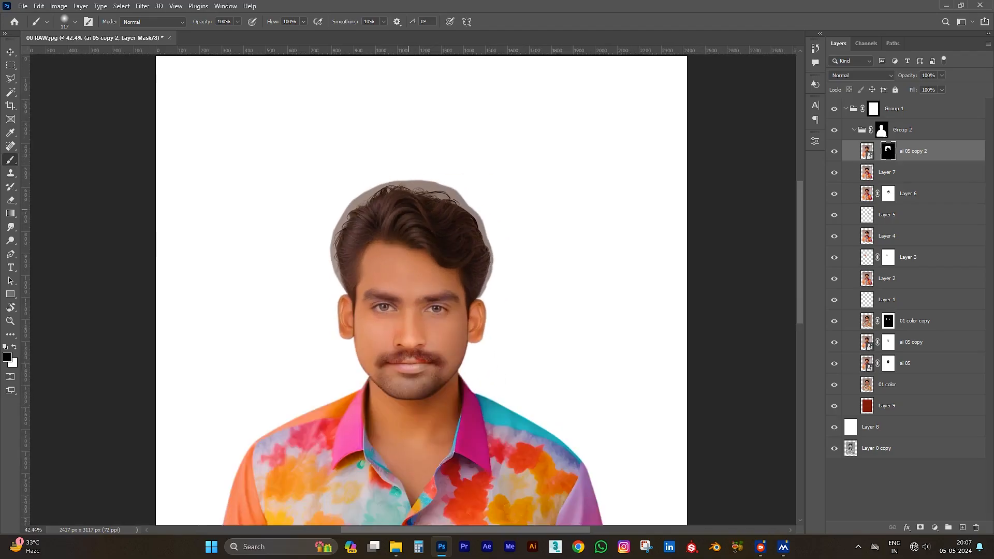
pyautogui.scroll(3, 412, 240)
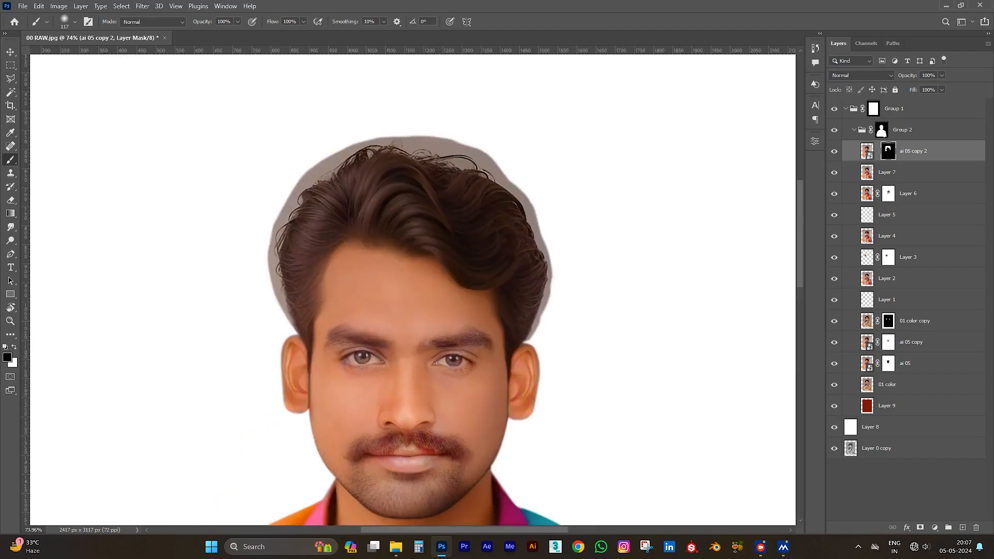
# Check the mask of ai 05 copy 2, then stamp all visible content into a new layer directly above it
pyautogui.keyDown('alt'); pyautogui.click(888, 151); pyautogui.keyUp('alt')
pyautogui.keyDown('alt'); pyautogui.click(888, 151); pyautogui.keyUp('alt')
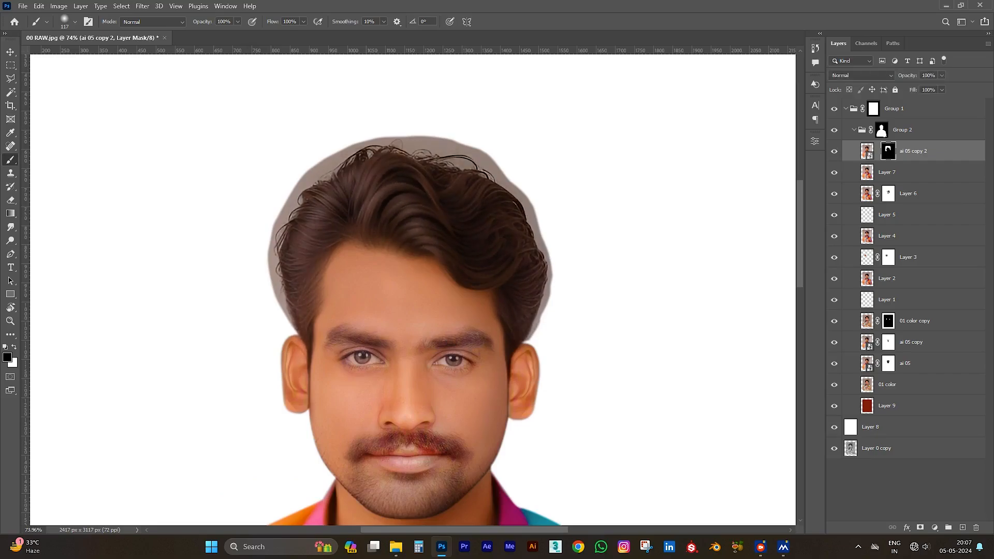
pyautogui.hotkey('ctrl', '2')
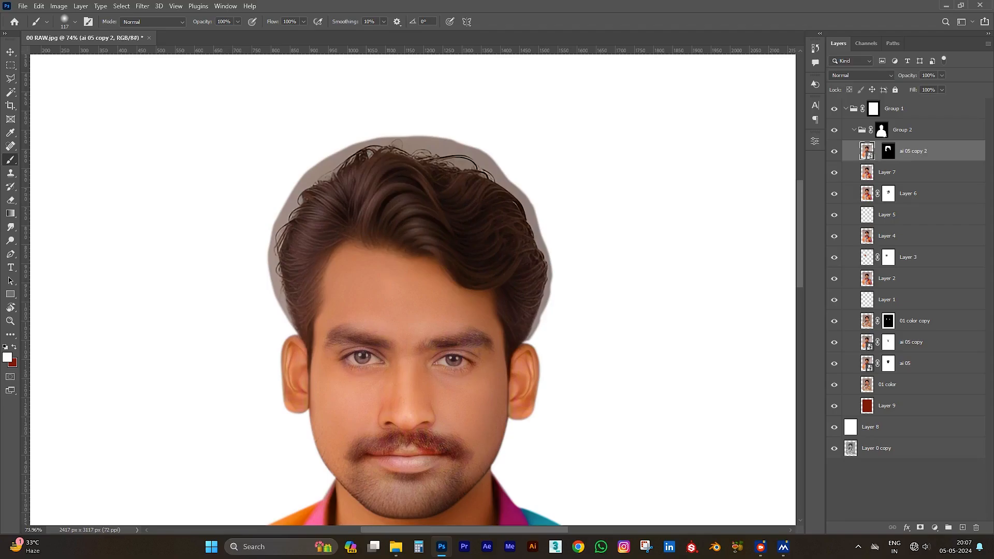
pyautogui.hotkey('ctrl', 'shift', 'alt', 'e')
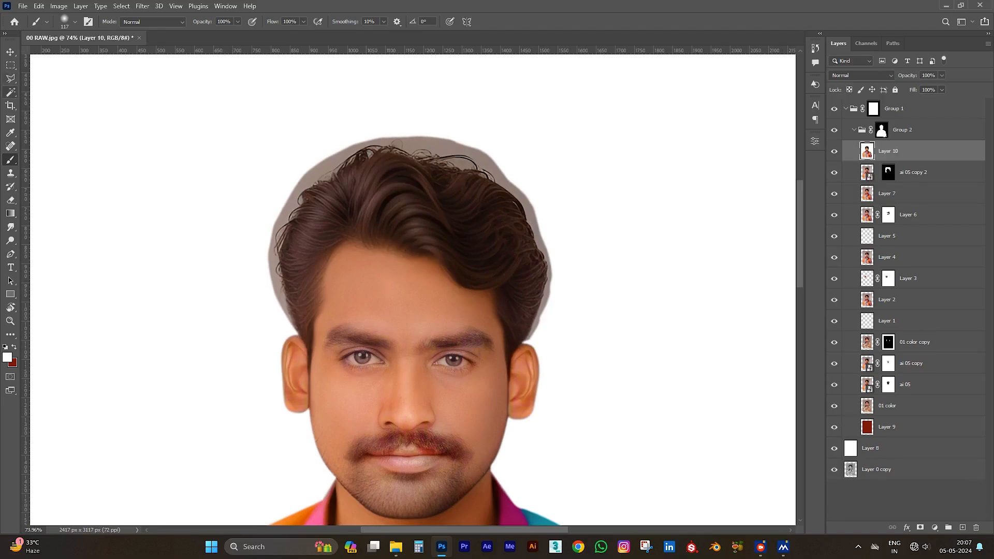
# Lasso the hair with the grey area around it, leaving out the face, and copy the selection to a new layer
pyautogui.click(11, 78)
pyautogui.click(52, 79)
pyautogui.moveTo(260, 154)
pyautogui.mouseDown()
pyautogui.moveTo(257, 318)
pyautogui.moveTo(316, 340)
pyautogui.moveTo(440, 237)
pyautogui.moveTo(500, 339)
pyautogui.moveTo(533, 344)
pyautogui.moveTo(572, 195)
pyautogui.moveTo(334, 108)
pyautogui.moveTo(260, 155)
pyautogui.mouseUp()
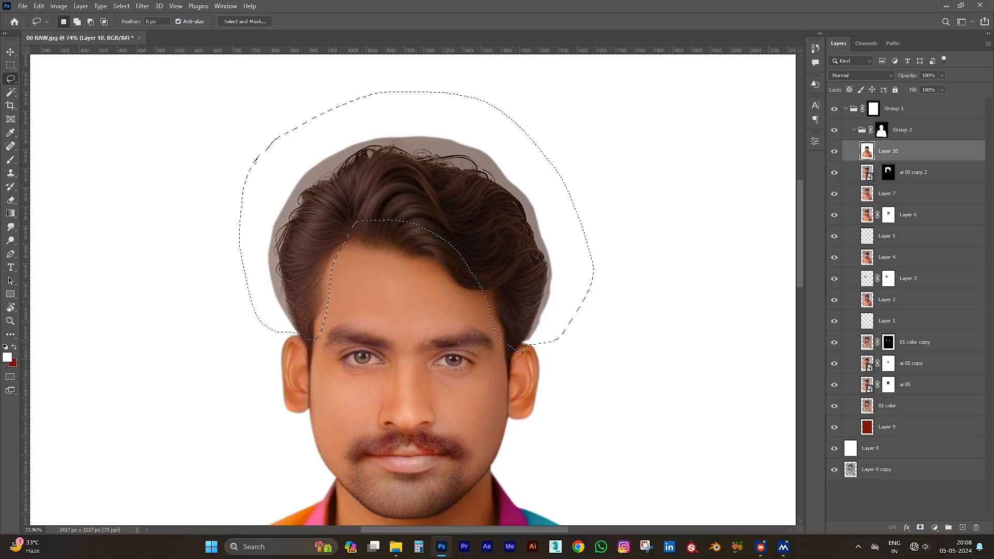
pyautogui.hotkey('ctrl', 'j')
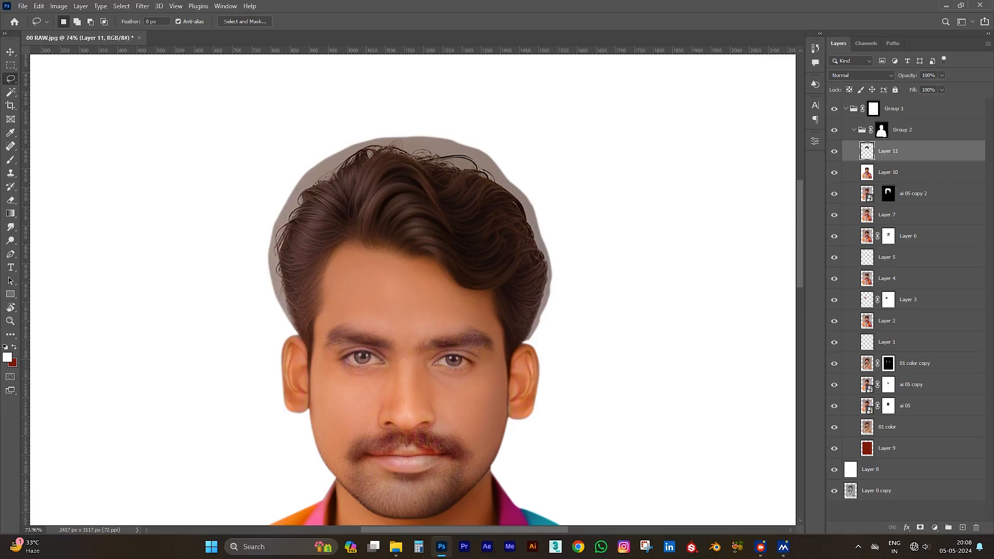
# Add a Curves adjustment above the hair layer and use its white-point sampler to turn the grey backdrop around the hair white
pyautogui.click(935, 527)
pyautogui.click(928, 395)
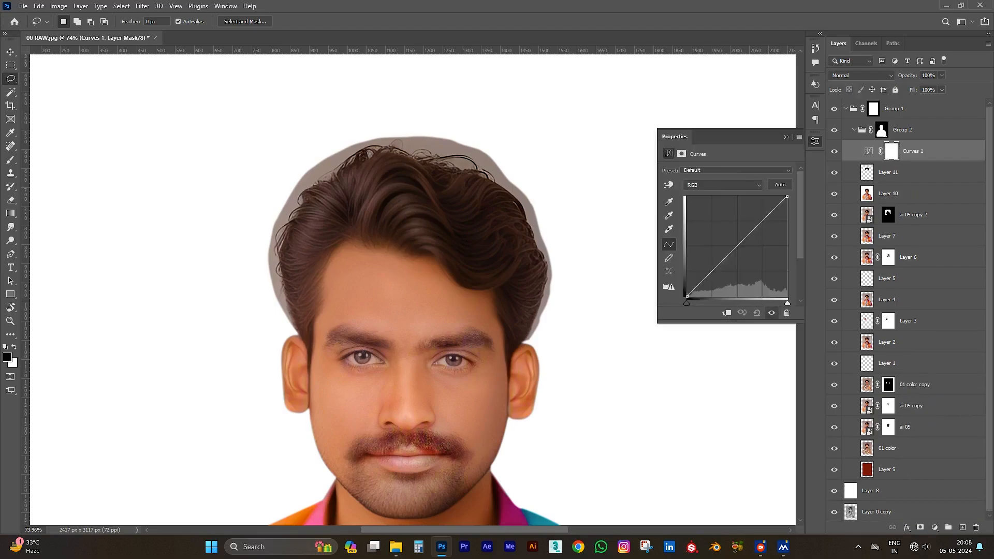
pyautogui.click(669, 228)
pyautogui.click(426, 290)
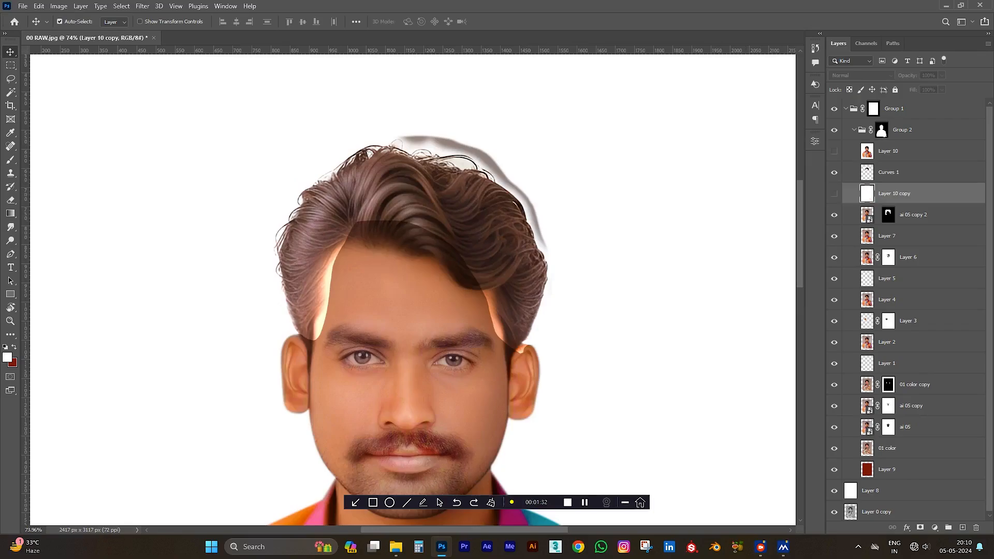
# Show Layer 10 copy and Layer 10, compare the brightened hair with Layer 10 hidden and shown, and select Layer 10
pyautogui.click(834, 193)
pyautogui.click(833, 151)
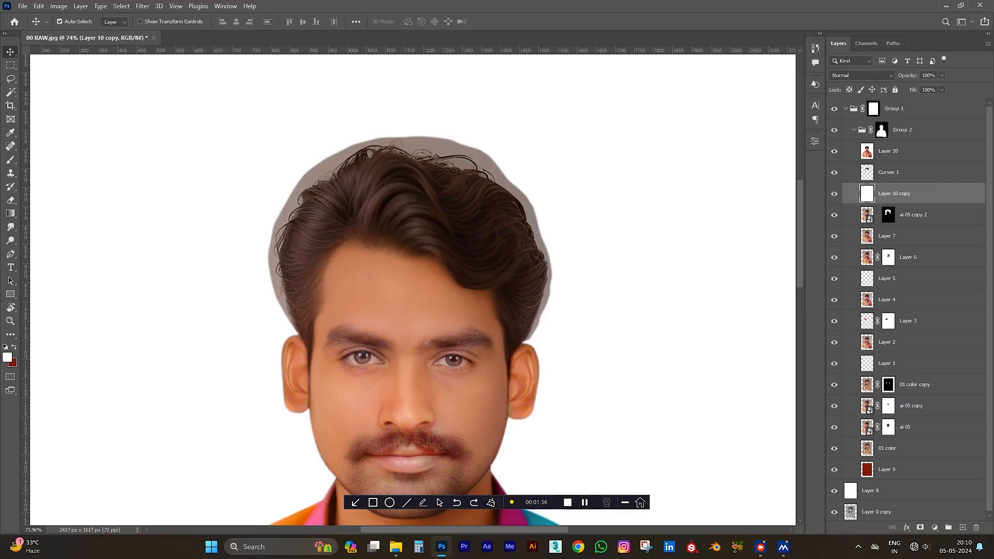
pyautogui.click(906, 151)
pyautogui.click(834, 151)
pyautogui.click(834, 151)
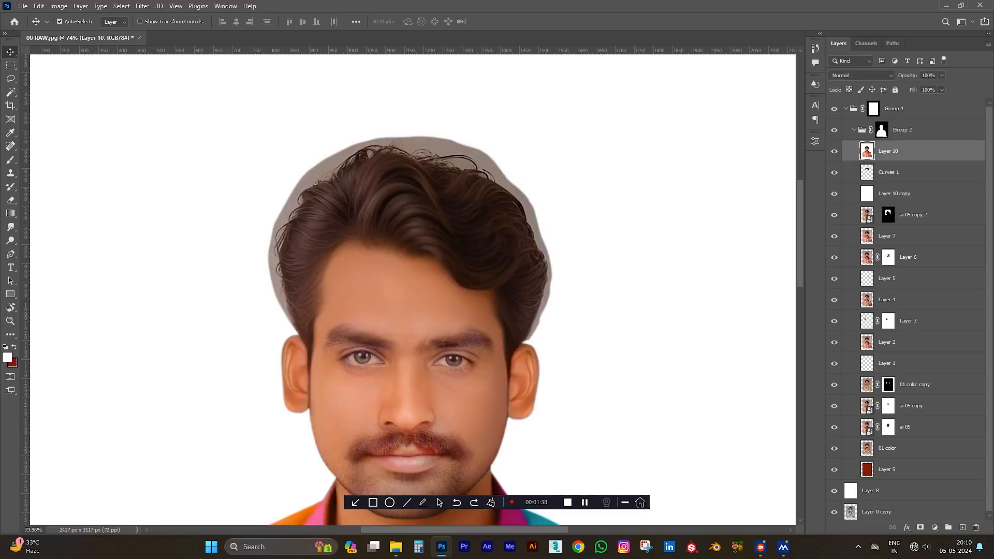
pyautogui.click(906, 172)
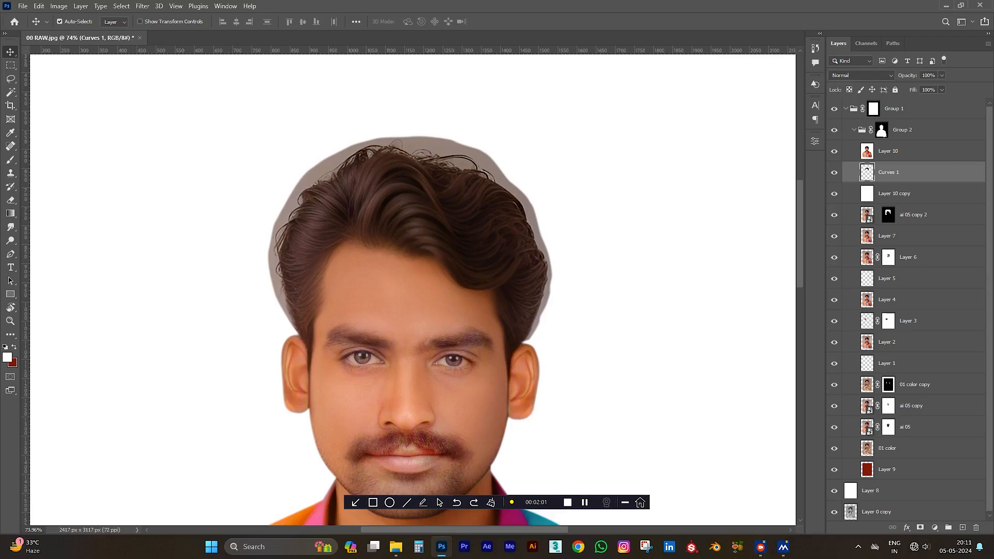
pyautogui.click(833, 151)
pyautogui.click(834, 152)
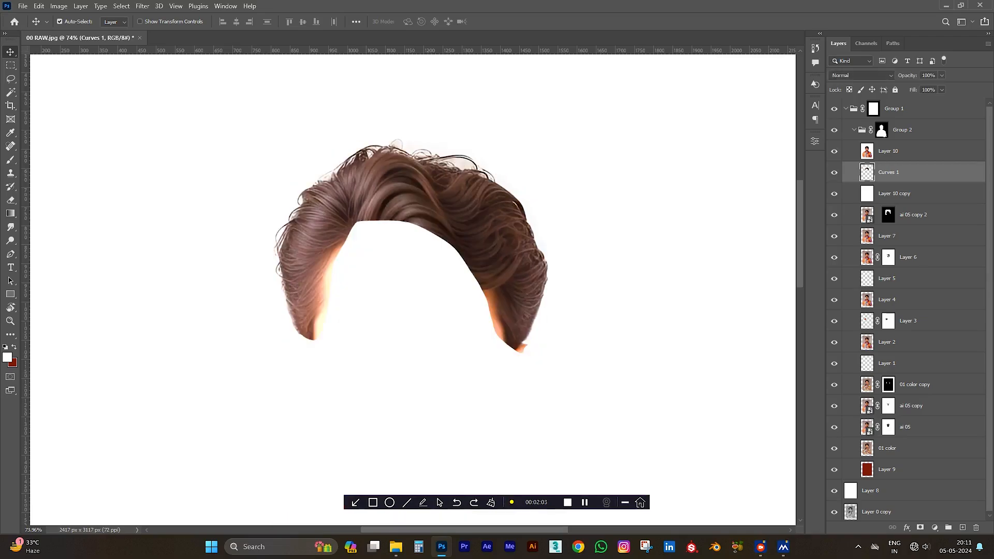
pyautogui.click(888, 151)
pyautogui.press('e')
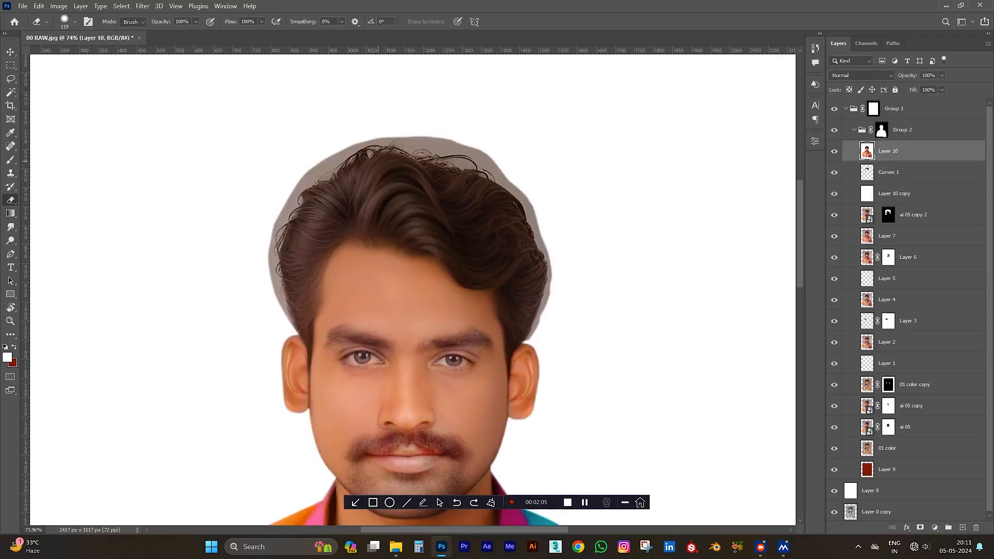
pyautogui.moveTo(274, 312)
pyautogui.mouseDown()
pyautogui.moveTo(259, 312)
pyautogui.moveTo(282, 305)
pyautogui.moveTo(277, 290)
pyautogui.moveTo(290, 318)
pyautogui.moveTo(275, 286)
pyautogui.mouseUp()
pyautogui.hotkey('ctrl', 'z')
# Add a mask to Layer 10 and paint black with a soft brush over the grey fringe all around the hair
pyautogui.click(920, 528)
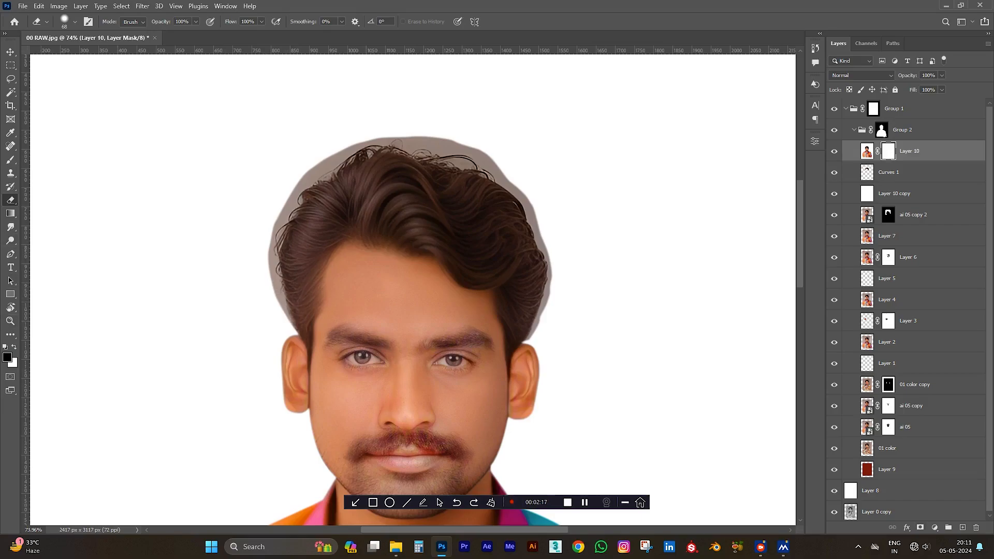
pyautogui.press('b')
pyautogui.keyDown('alt'); pyautogui.moveTo(283, 312); pyautogui.dragTo(262, 315); pyautogui.keyUp('alt')
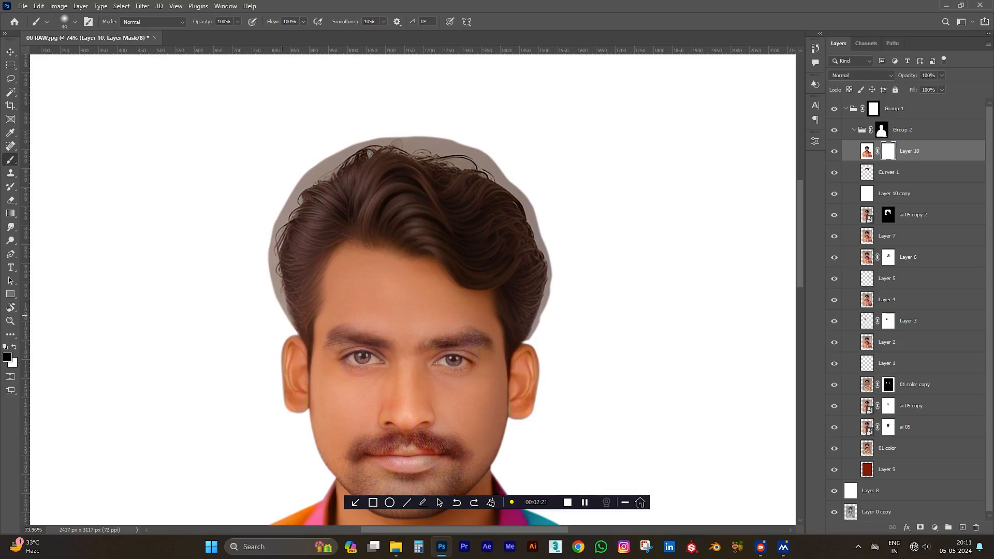
pyautogui.keyDown('alt'); pyautogui.moveTo(273, 308); pyautogui.dragTo(285, 308); pyautogui.keyUp('alt')
pyautogui.click(625, 502)
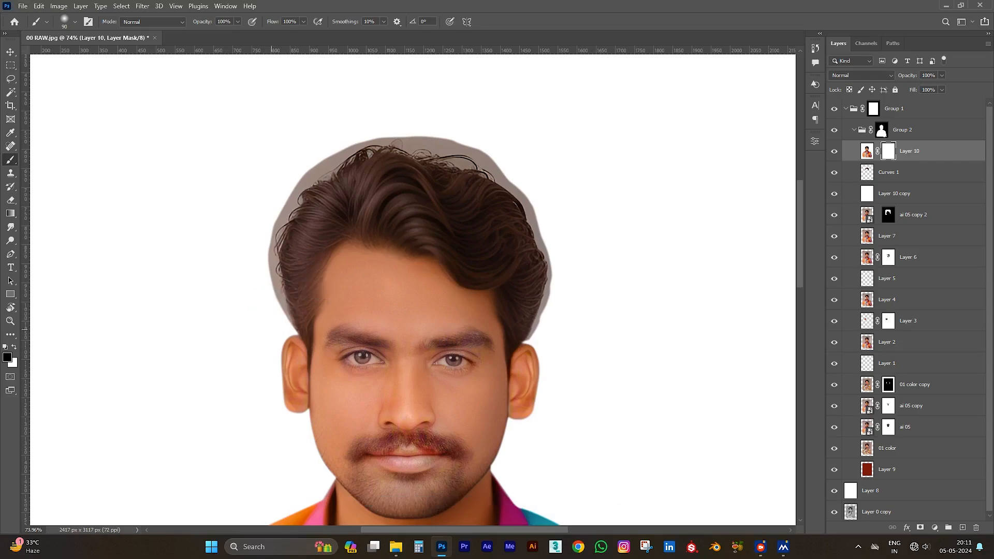
pyautogui.scroll(2, 277, 306)
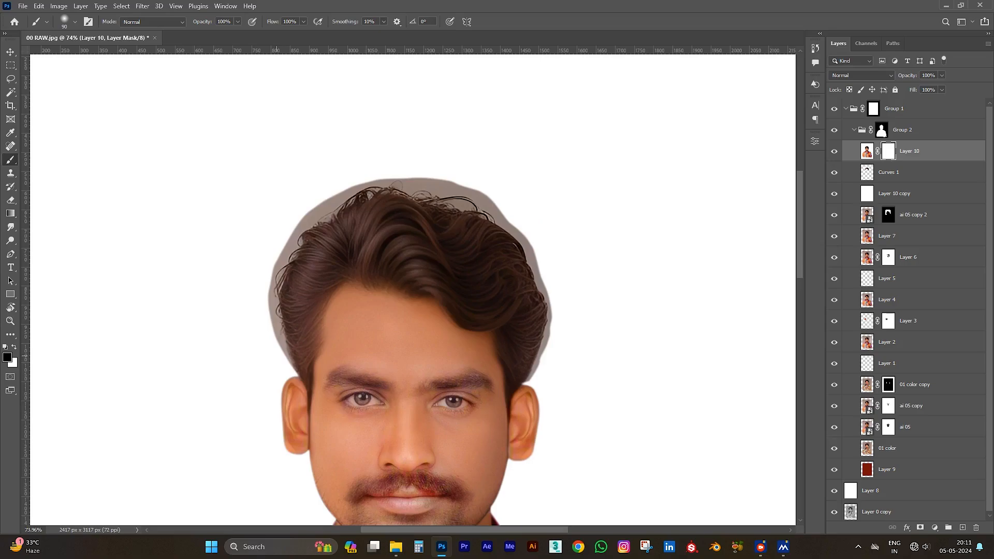
pyautogui.moveTo(283, 363)
pyautogui.mouseDown()
pyautogui.moveTo(279, 336)
pyautogui.moveTo(275, 356)
pyautogui.moveTo(274, 290)
pyautogui.moveTo(292, 244)
pyautogui.moveTo(357, 194)
pyautogui.moveTo(424, 186)
pyautogui.moveTo(492, 210)
pyautogui.moveTo(525, 238)
pyautogui.moveTo(548, 357)
pyautogui.moveTo(528, 382)
pyautogui.moveTo(532, 361)
pyautogui.mouseUp()
pyautogui.keyDown('alt'); pyautogui.rightClick(552, 372); pyautogui.keyUp('alt')
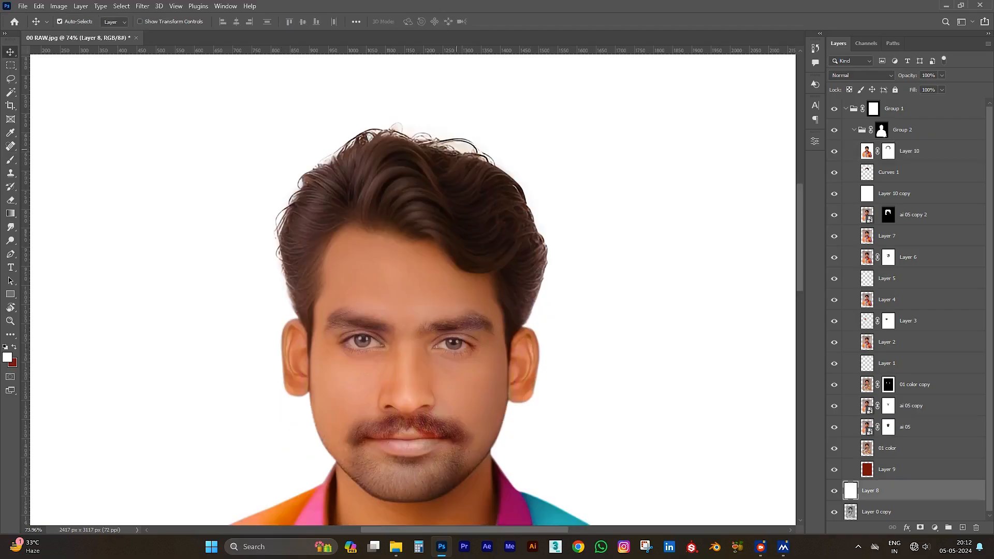
# Inspect the whole cutout portrait and view the masks of Layer 10 and Group 2 on their own
pyautogui.scroll(-3, 463, 147)
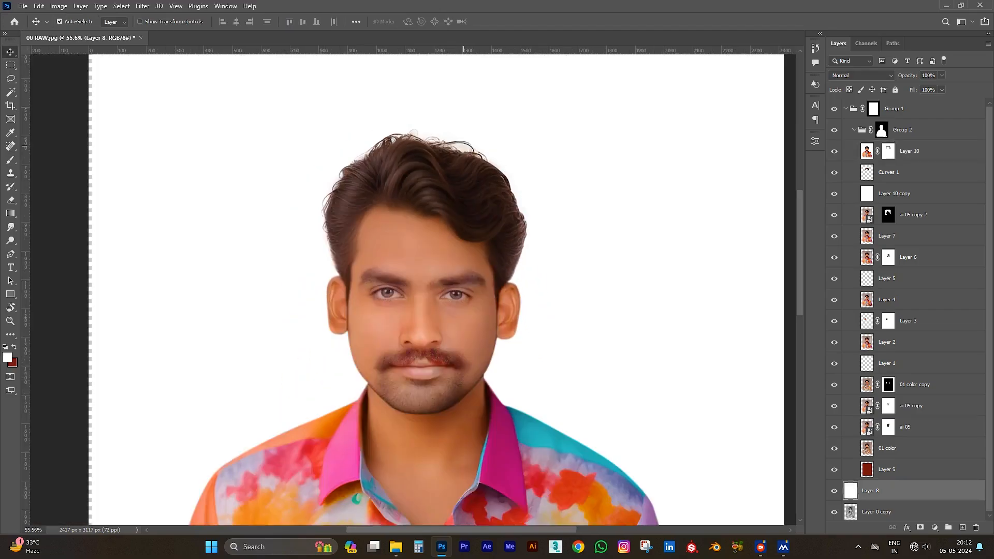
pyautogui.scroll(-1, 464, 148)
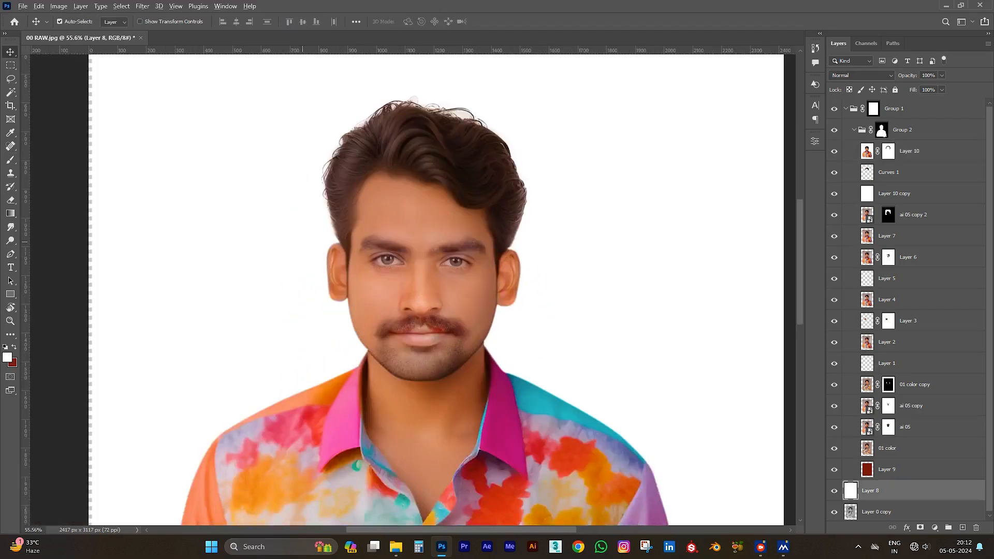
pyautogui.scroll(-2, 290, 254)
pyautogui.scroll(-1, 389, 290)
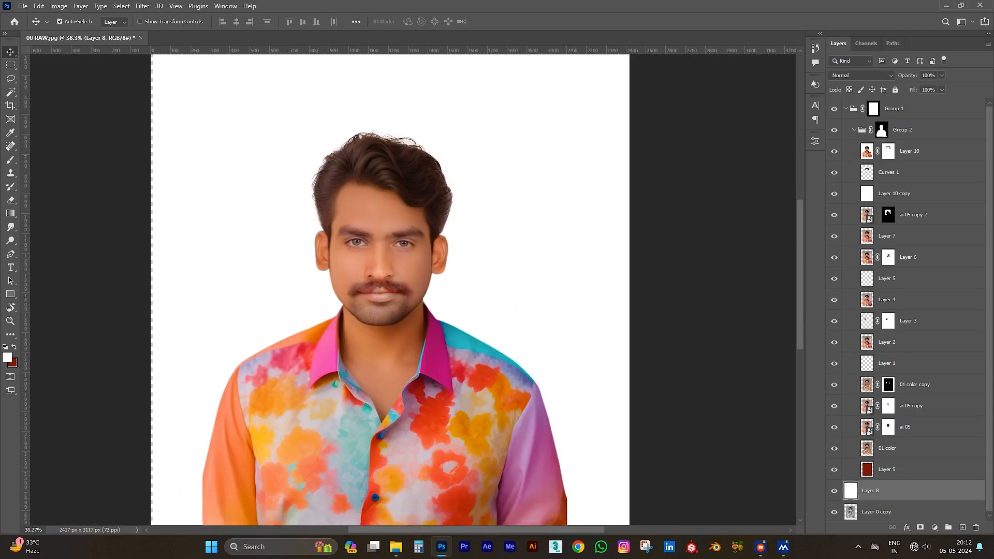
pyautogui.click(894, 194)
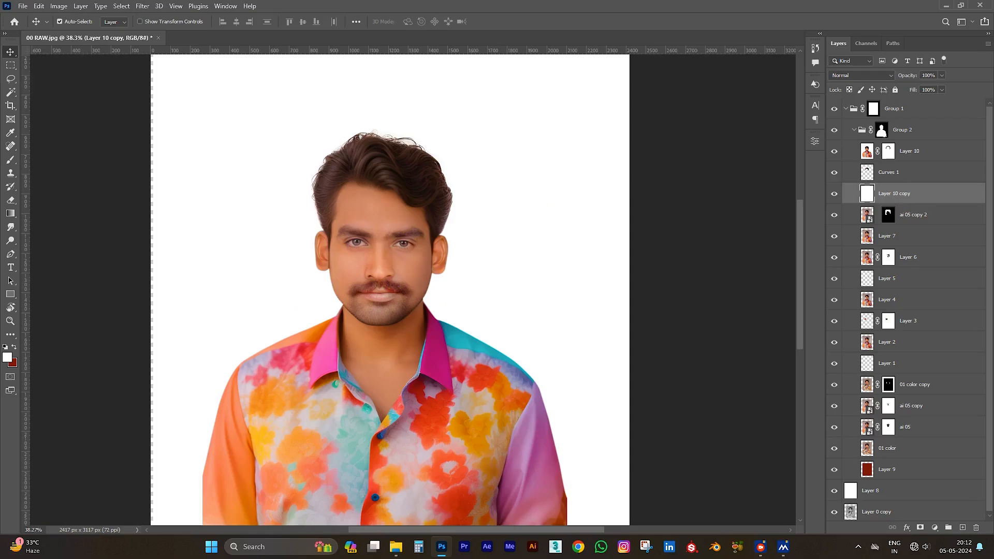
pyautogui.keyDown('alt'); pyautogui.click(889, 151); pyautogui.keyUp('alt')
pyautogui.keyDown('alt'); pyautogui.click(888, 151); pyautogui.keyUp('alt')
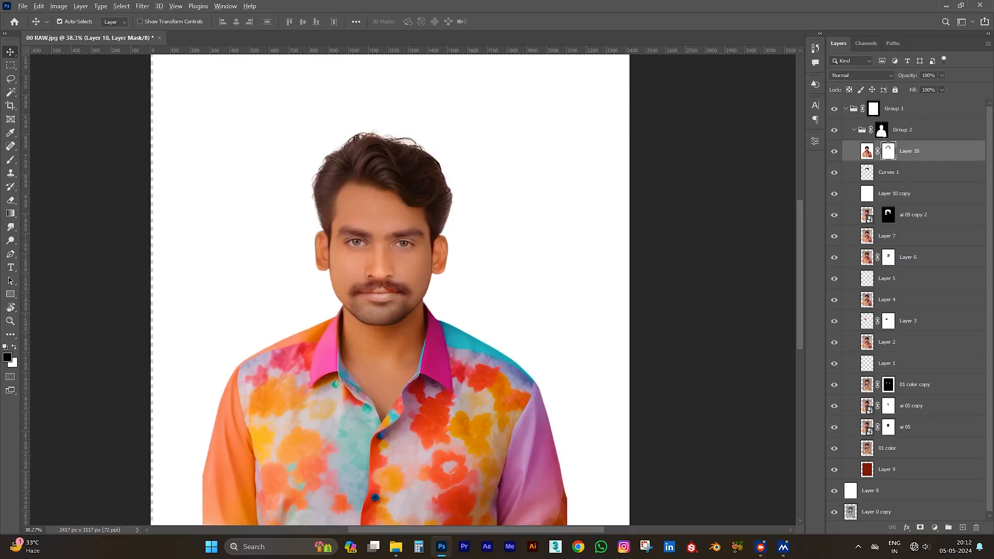
pyautogui.keyDown('alt'); pyautogui.click(882, 130); pyautogui.keyUp('alt')
pyautogui.keyDown('alt'); pyautogui.click(881, 130); pyautogui.keyUp('alt')
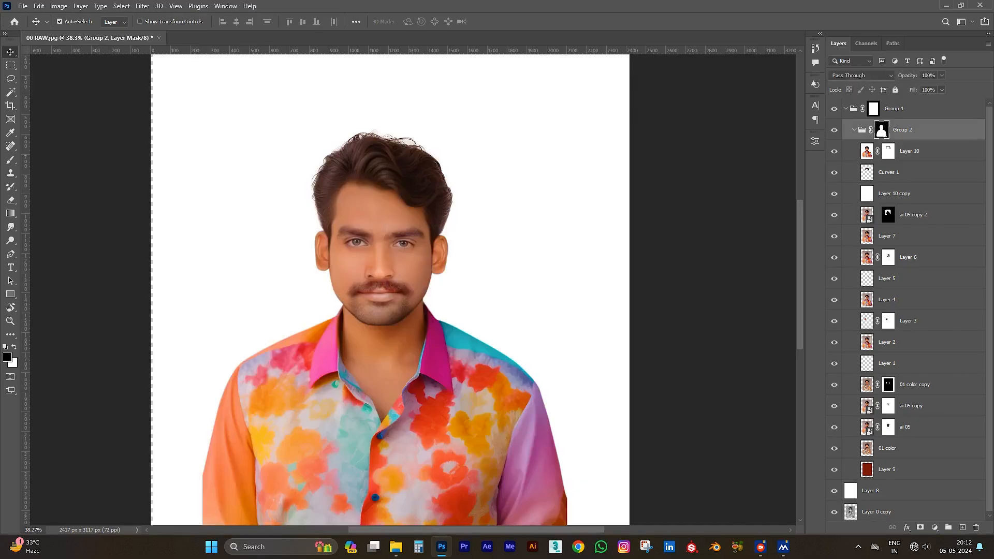
# Fill Layer 8 with white to cover the transparent strip along the canvas's left edge, and check the portrait
pyautogui.click(871, 491)
pyautogui.hotkey('alt', 'BackSpace')
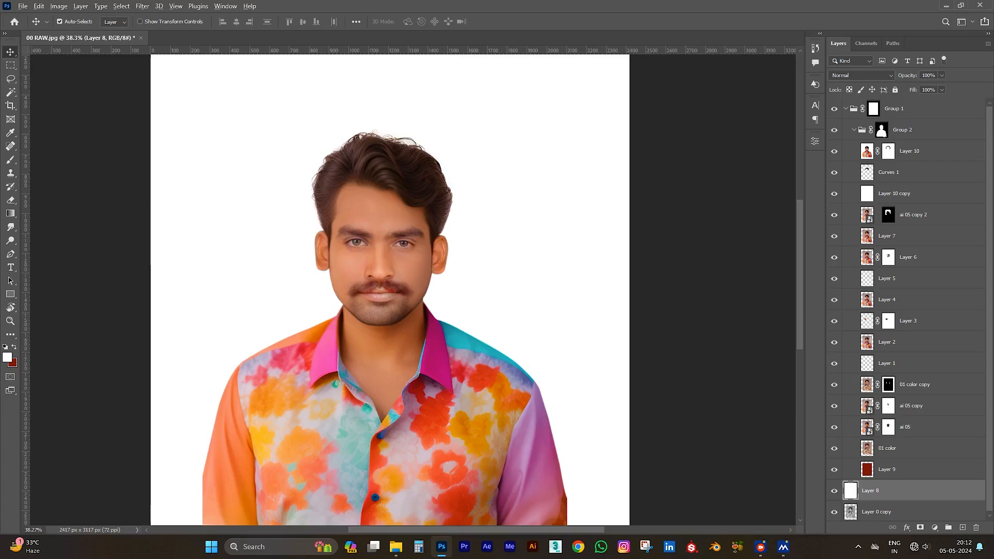
pyautogui.scroll(3, 351, 116)
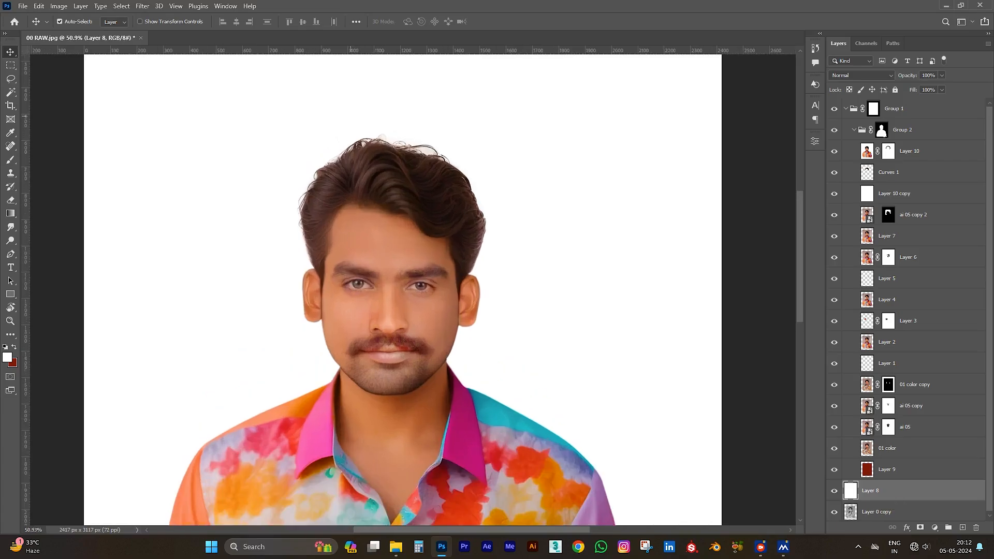
pyautogui.scroll(-1, 459, 199)
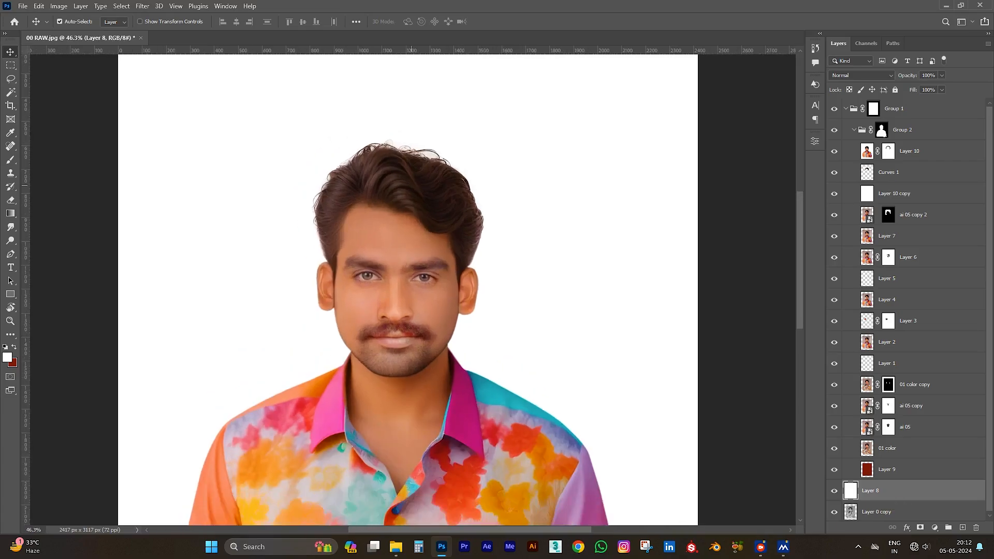
pyautogui.scroll(1, 412, 295)
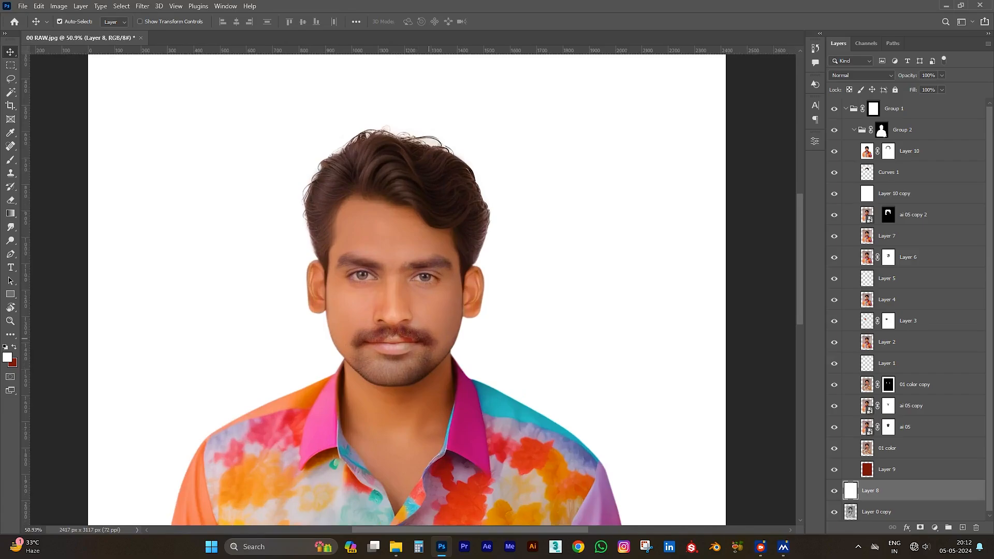
pyautogui.scroll(1, 424, 338)
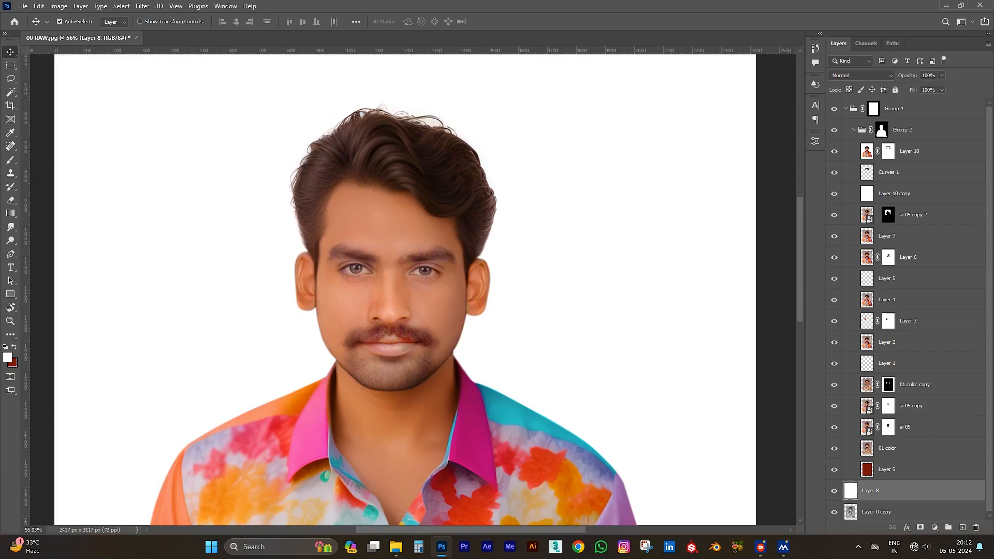
# View ai 05 copy 2 alone, show all layers again, and duplicate it to directly above Layer 10 in Group 2
pyautogui.keyDown('alt'); pyautogui.click(834, 215); pyautogui.keyUp('alt')
pyautogui.keyDown('alt'); pyautogui.click(833, 215); pyautogui.keyUp('alt')
pyautogui.click(914, 215)
pyautogui.moveTo(866, 215); pyautogui.dragTo(867, 141)
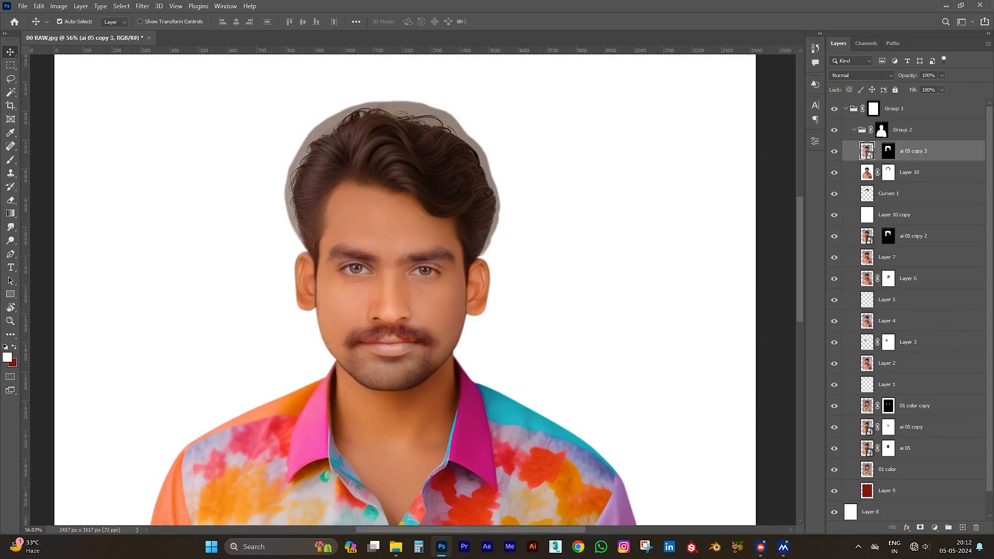
# Compare the portrait with the mask of ai 05 copy 3 disabled and enabled, leaving the mask enabled
pyautogui.keyDown('shift'); pyautogui.click(888, 151); pyautogui.keyUp('shift')
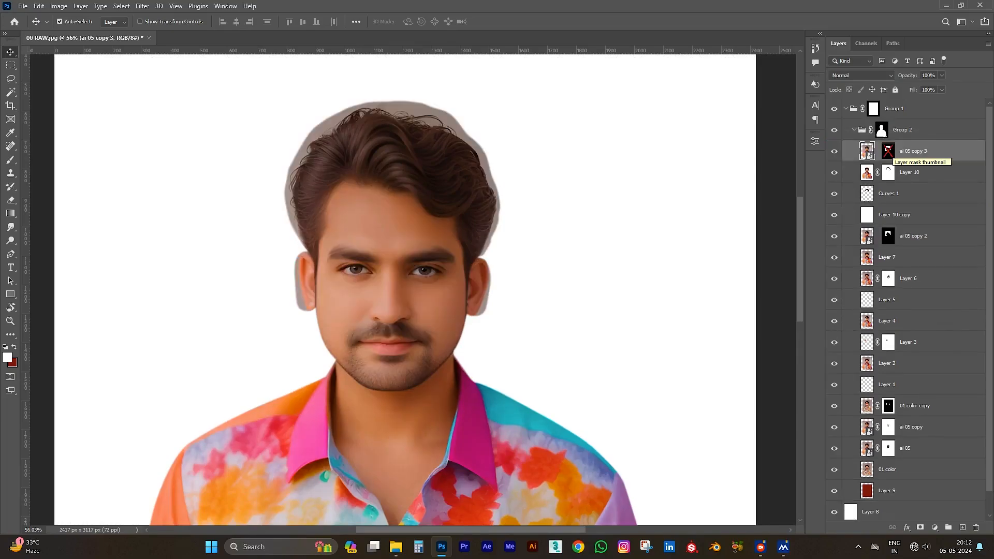
pyautogui.keyDown('shift'); pyautogui.click(888, 151); pyautogui.keyUp('shift')
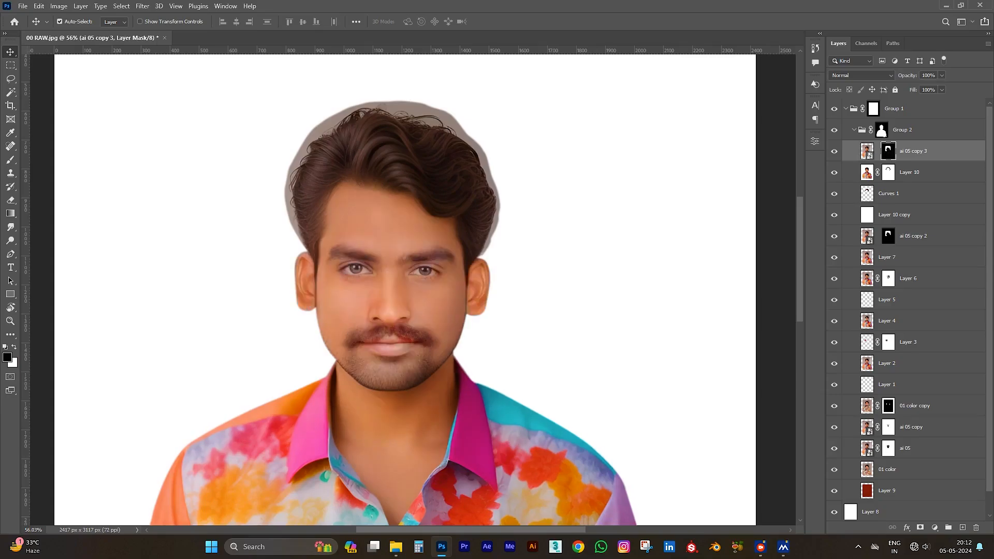
pyautogui.keyDown('shift'); pyautogui.click(887, 150); pyautogui.keyUp('shift')
pyautogui.keyDown('shift'); pyautogui.click(887, 150); pyautogui.keyUp('shift')
pyautogui.keyDown('shift'); pyautogui.click(887, 150); pyautogui.keyUp('shift')
pyautogui.keyDown('shift'); pyautogui.click(888, 151); pyautogui.keyUp('shift')
pyautogui.keyDown('shift'); pyautogui.click(887, 150); pyautogui.keyUp('shift')
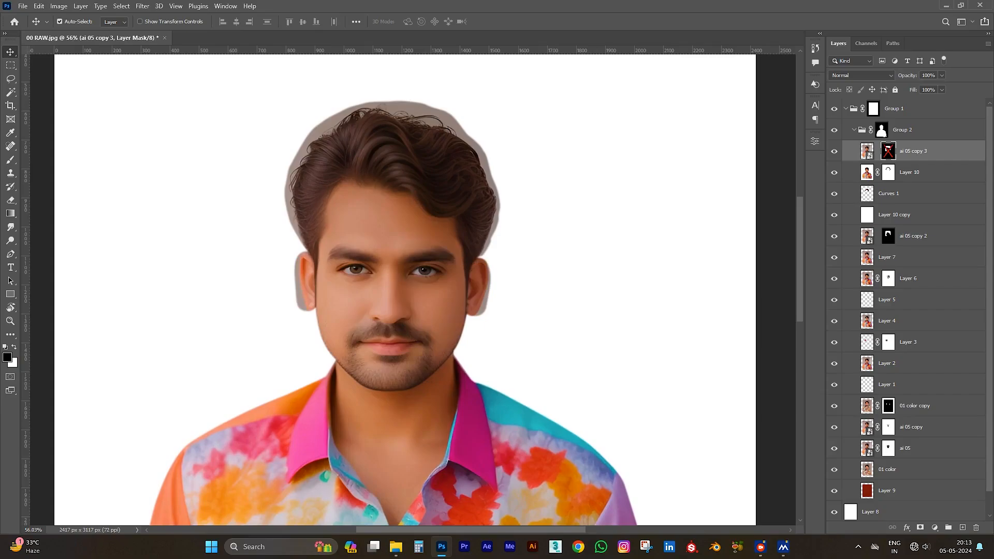
pyautogui.keyDown('shift'); pyautogui.click(887, 150); pyautogui.keyUp('shift')
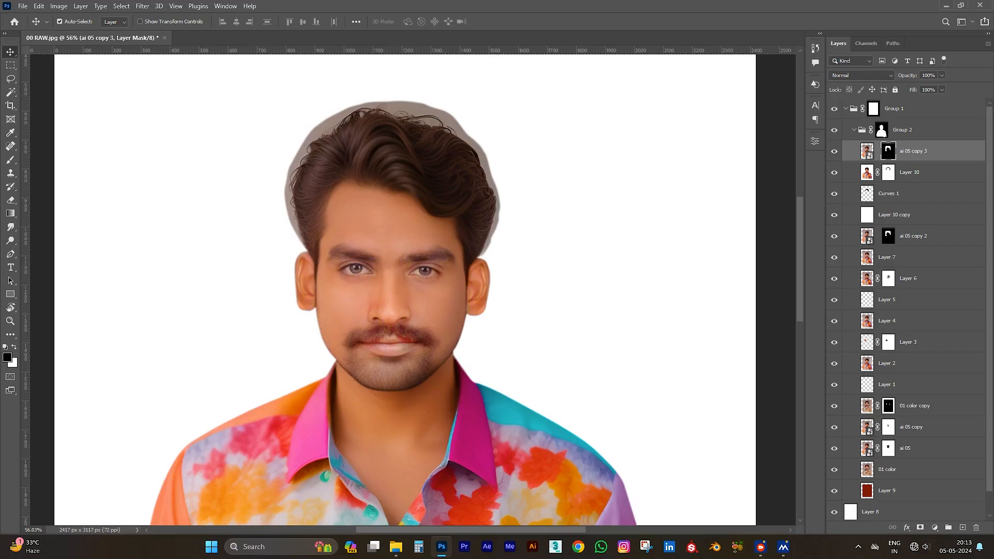
# Paint black with a large soft brush on the mask of ai 05 copy 3 over the grey fringe around the hair
pyautogui.press('b')
pyautogui.click(11, 160)
pyautogui.keyDown('alt'); pyautogui.rightClick(269, 279); pyautogui.keyUp('alt')
pyautogui.moveTo(288, 240)
pyautogui.mouseDown()
pyautogui.moveTo(278, 200)
pyautogui.moveTo(286, 237)
pyautogui.mouseUp()
pyautogui.moveTo(280, 186)
pyautogui.mouseDown()
pyautogui.moveTo(288, 161)
pyautogui.moveTo(331, 124)
pyautogui.moveTo(409, 106)
pyautogui.moveTo(478, 150)
pyautogui.moveTo(492, 197)
pyautogui.moveTo(484, 256)
pyautogui.mouseUp()
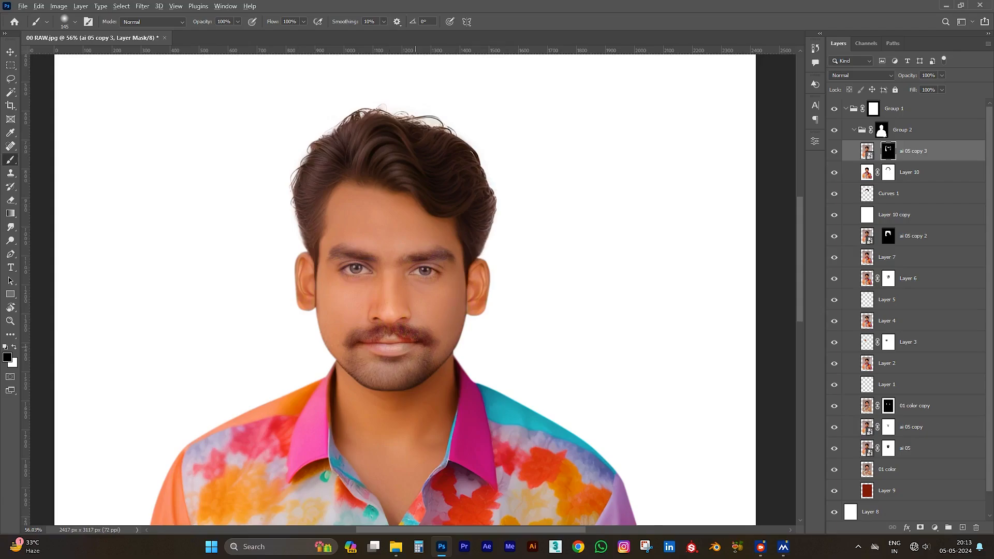
pyautogui.scroll(3, 422, 277)
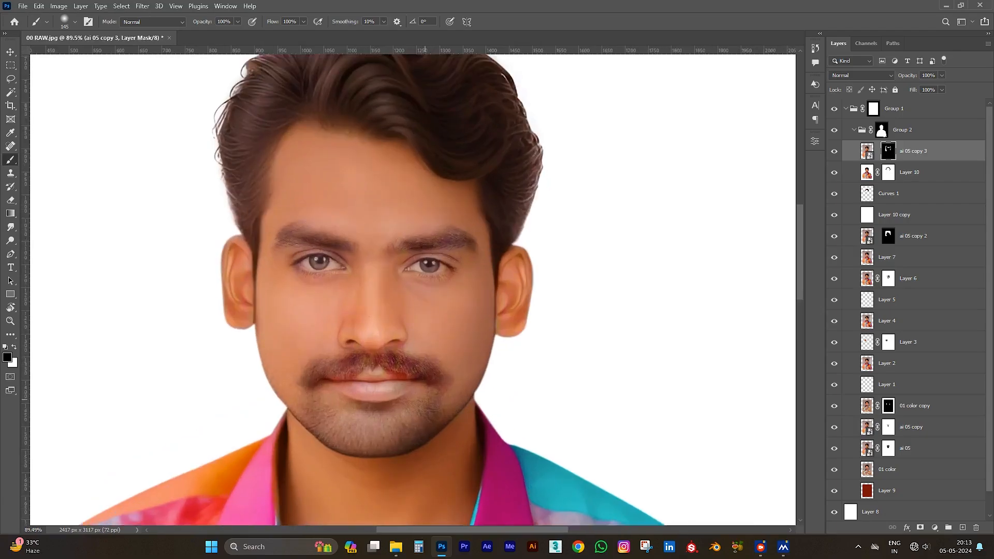
# Paint white with a small soft brush on the mask of ai 05 copy 3 over the moustache, lips and beard
pyautogui.moveTo(425, 399); pyautogui.dragTo(425, 408)
pyautogui.press('x')
pyautogui.moveTo(373, 388)
pyautogui.mouseDown()
pyautogui.moveTo(330, 387)
pyautogui.moveTo(419, 383)
pyautogui.mouseUp()
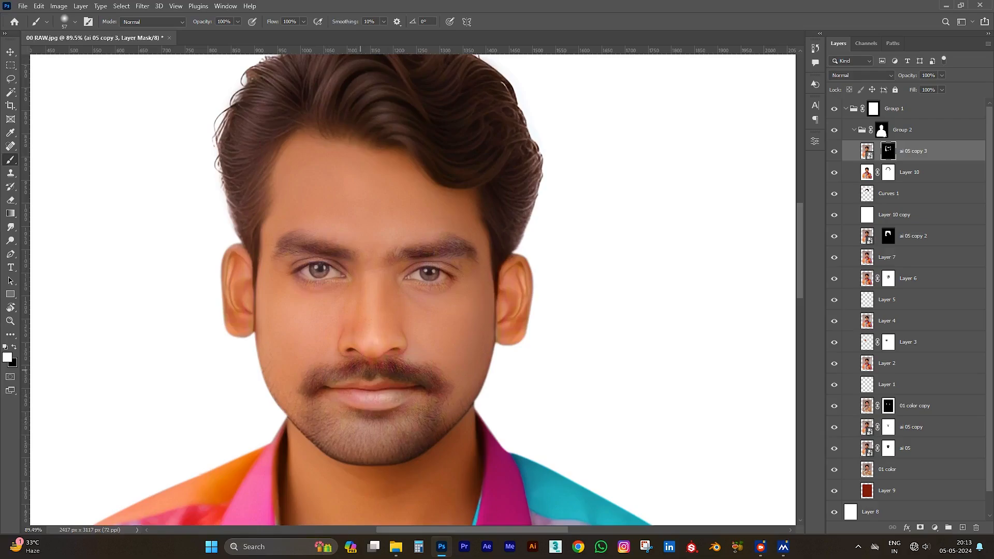
pyautogui.moveTo(359, 369)
pyautogui.mouseDown()
pyautogui.moveTo(310, 384)
pyautogui.moveTo(392, 370)
pyautogui.mouseUp()
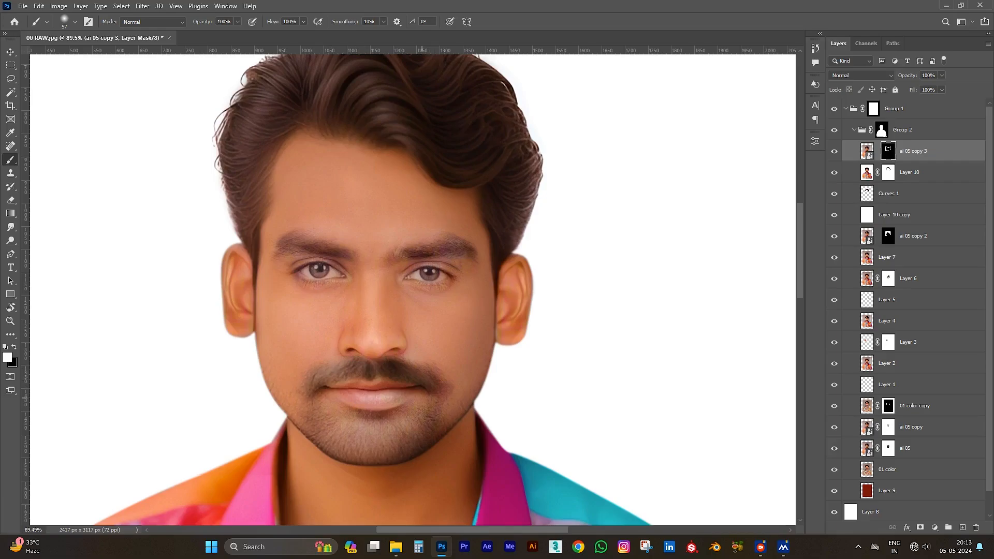
pyautogui.moveTo(419, 363); pyautogui.dragTo(368, 358)
pyautogui.moveTo(425, 429)
pyautogui.mouseDown()
pyautogui.moveTo(424, 415)
pyautogui.moveTo(370, 418)
pyautogui.mouseUp()
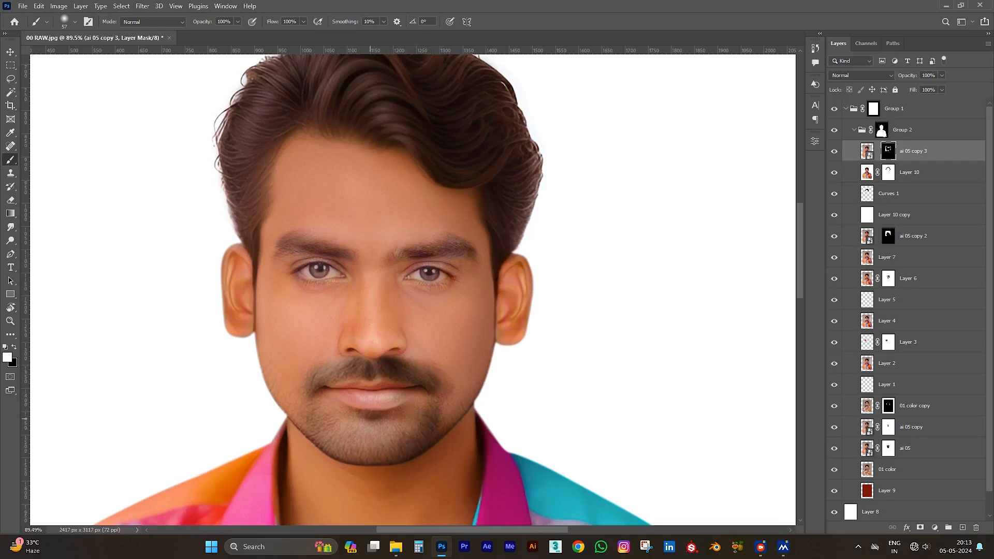
pyautogui.moveTo(449, 417)
pyautogui.mouseDown()
pyautogui.moveTo(445, 407)
pyautogui.moveTo(442, 419)
pyautogui.mouseUp()
pyautogui.click(287, 411)
# Touch up the mask of ai 05 copy 3 in black along the jaw edge below the ear on the image's left
pyautogui.scroll(-6, 403, 372)
pyautogui.scroll(3, 435, 357)
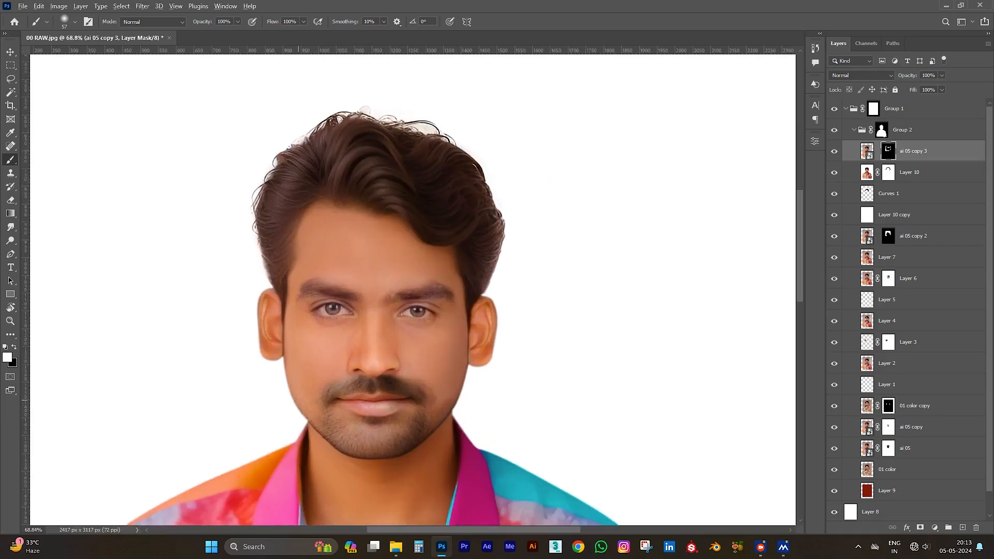
pyautogui.scroll(1, 297, 403)
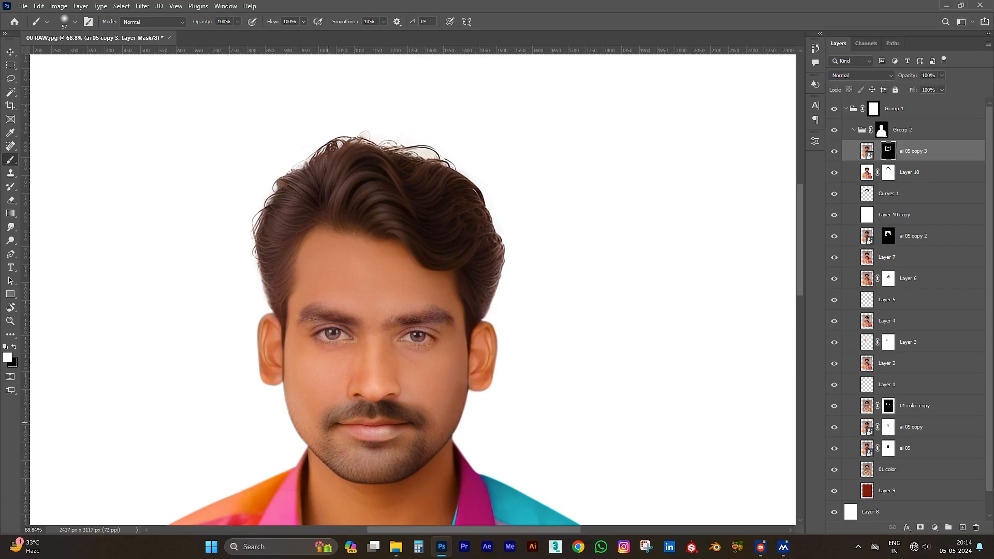
pyautogui.press('x')
pyautogui.moveTo(290, 386); pyautogui.dragTo(296, 386)
pyautogui.scroll(-10, 422, 357)
pyautogui.scroll(6, 416, 389)
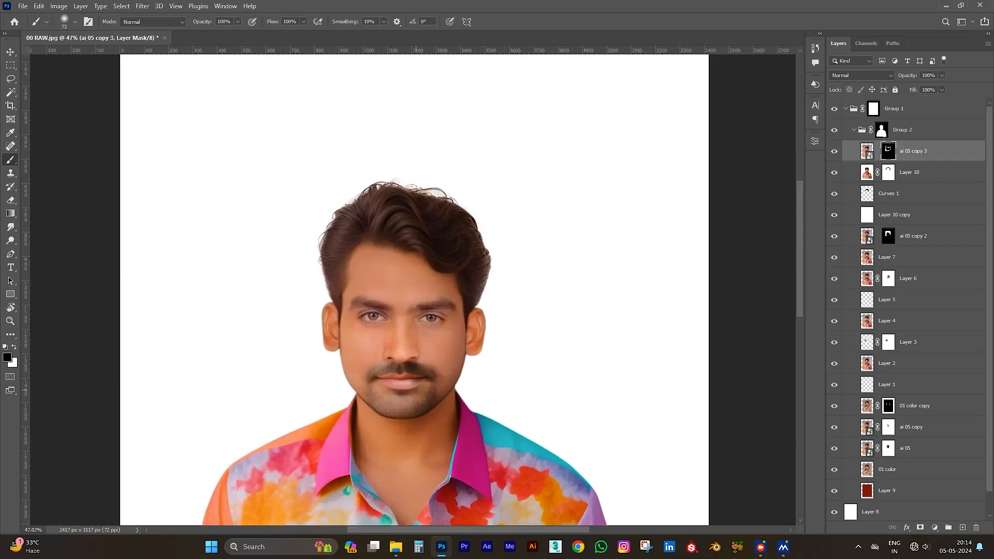
# Lower the opacity of ai 05 copy 3 to 69% and check how it blends with the portrait
pyautogui.moveTo(907, 76); pyautogui.dragTo(899, 75)
pyautogui.press('Return')
pyautogui.press('v')
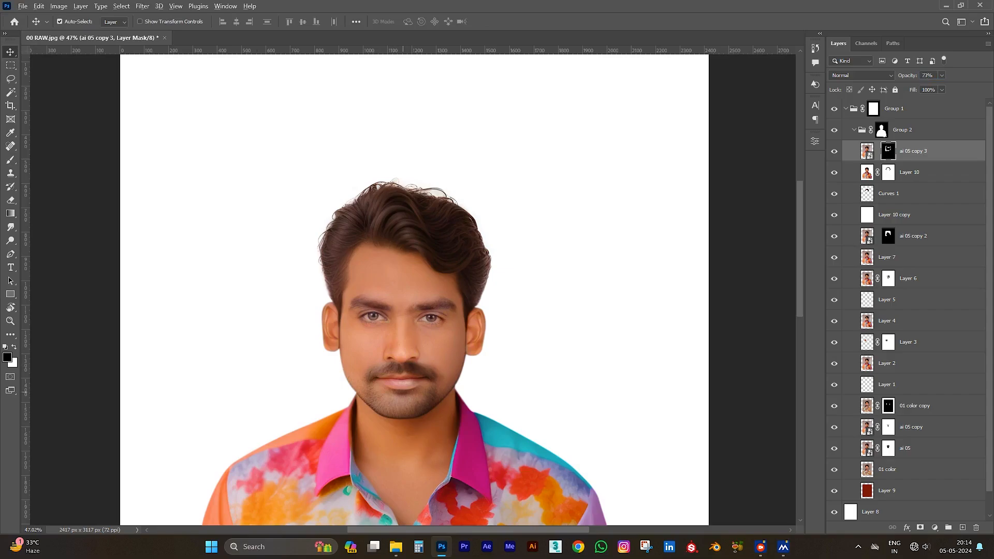
pyautogui.scroll(3, 402, 392)
pyautogui.scroll(2, 403, 394)
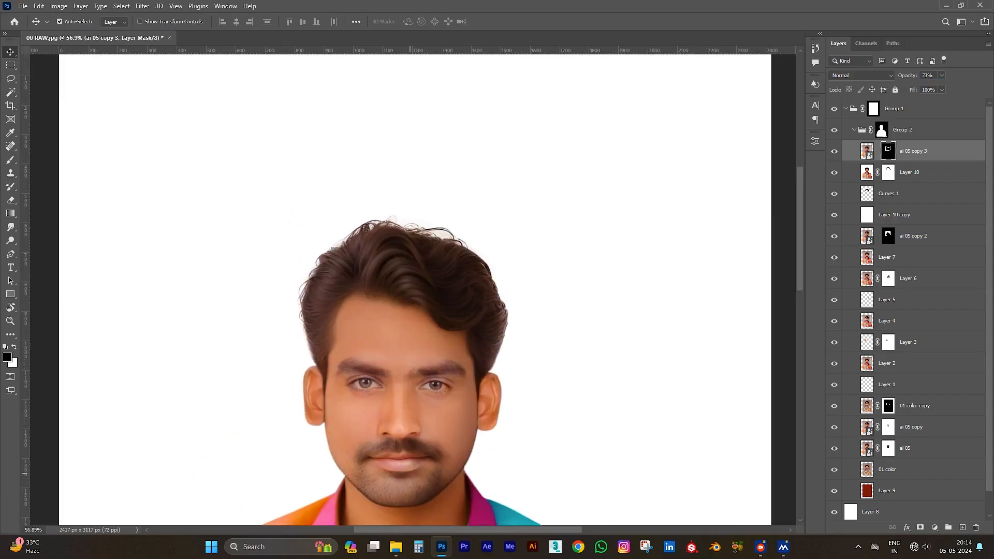
pyautogui.scroll(-4, 429, 372)
pyautogui.moveTo(908, 75); pyautogui.dragTo(905, 75)
pyautogui.press('Return')
pyautogui.press('m')
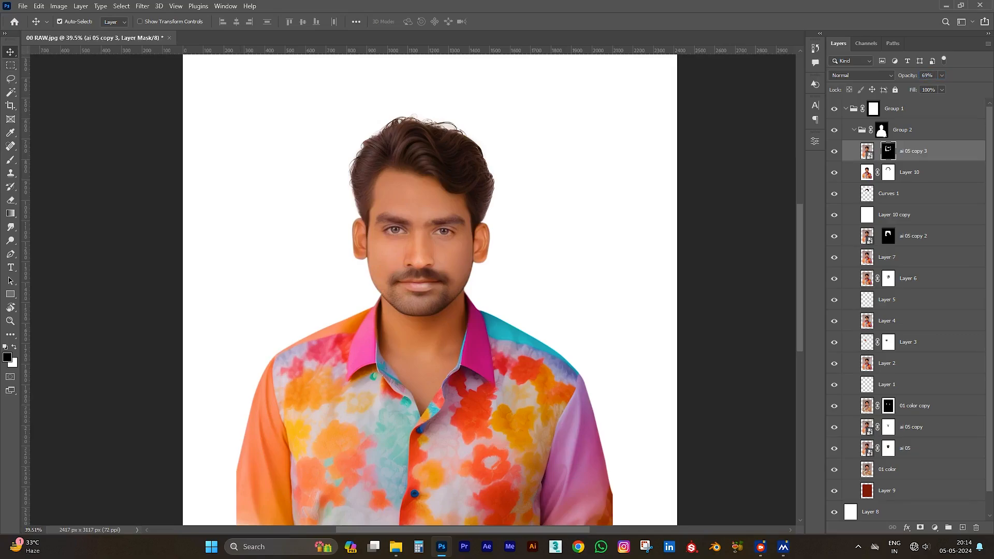
# Collapse Group 2, make Layer 8 active and load the mask of Group 1 as a selection
pyautogui.click(854, 130)
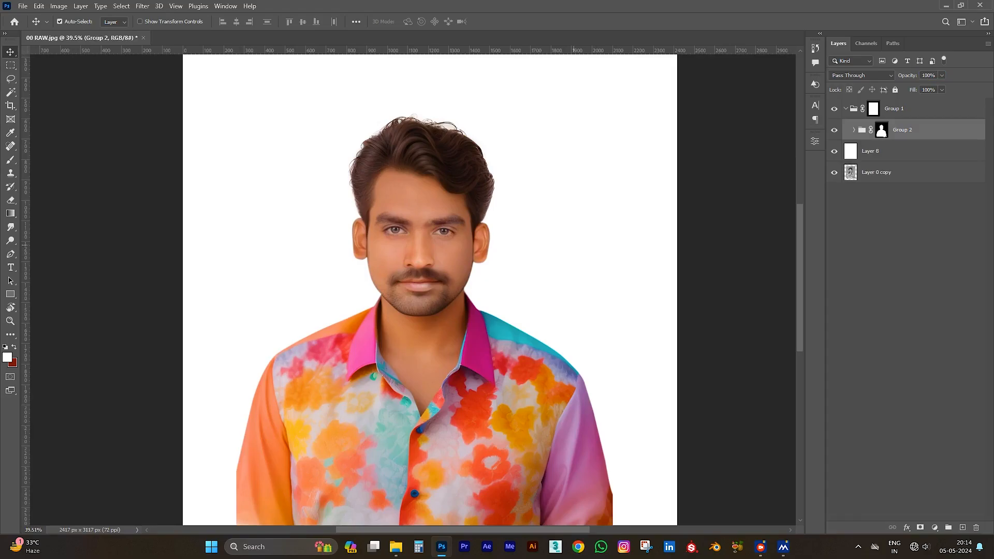
pyautogui.click(880, 151)
pyautogui.keyDown('ctrl'); pyautogui.click(873, 109); pyautogui.keyUp('ctrl')
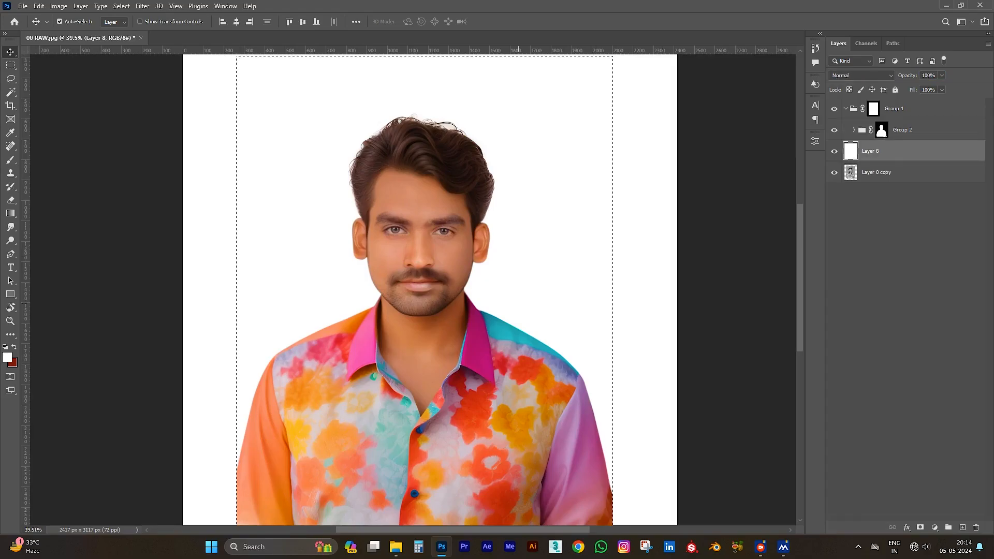
# Set the foreground color to light cyan 9ae5ef and fill the selected background area of Layer 8 with it
pyautogui.scroll(-1, 519, 303)
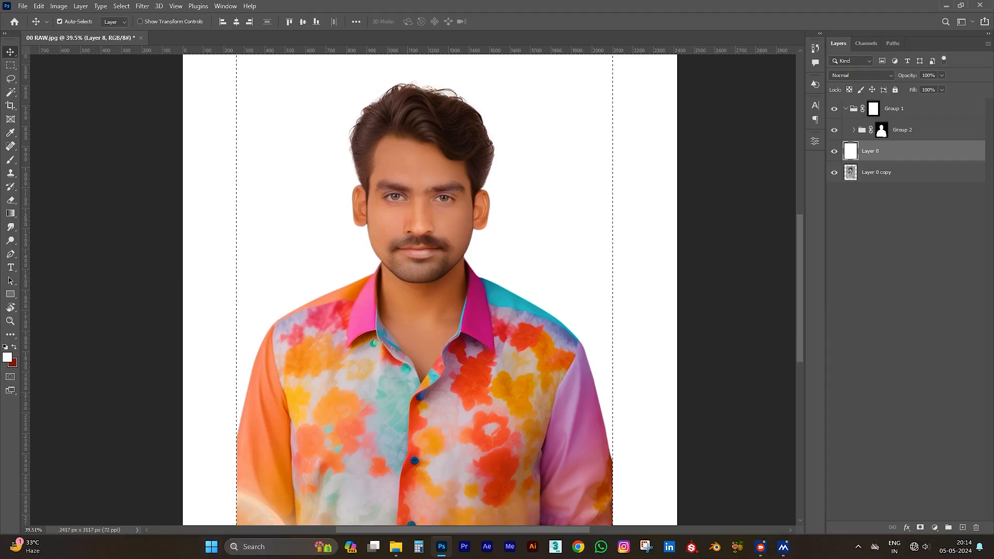
pyautogui.click(7, 357)
pyautogui.moveTo(722, 249); pyautogui.dragTo(722, 177)
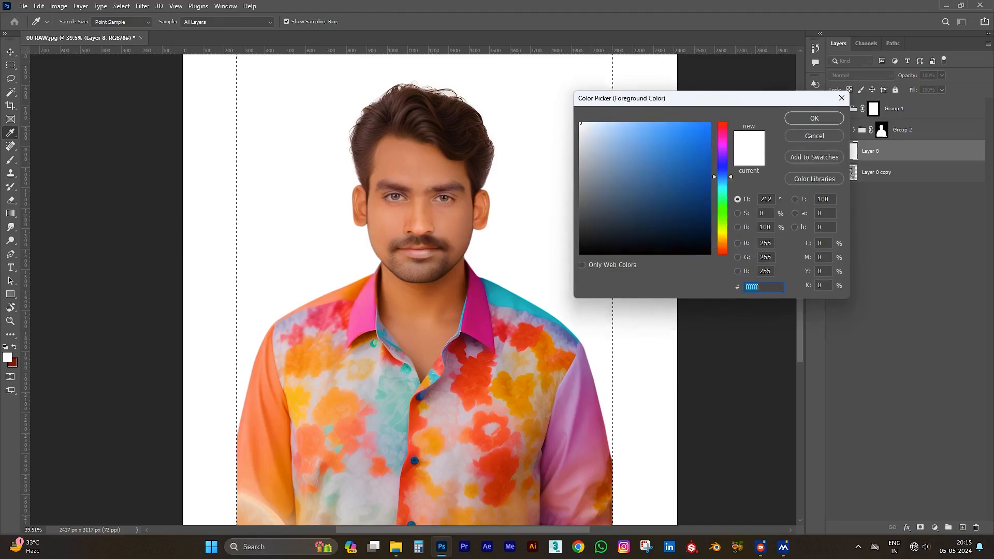
pyautogui.click(635, 133)
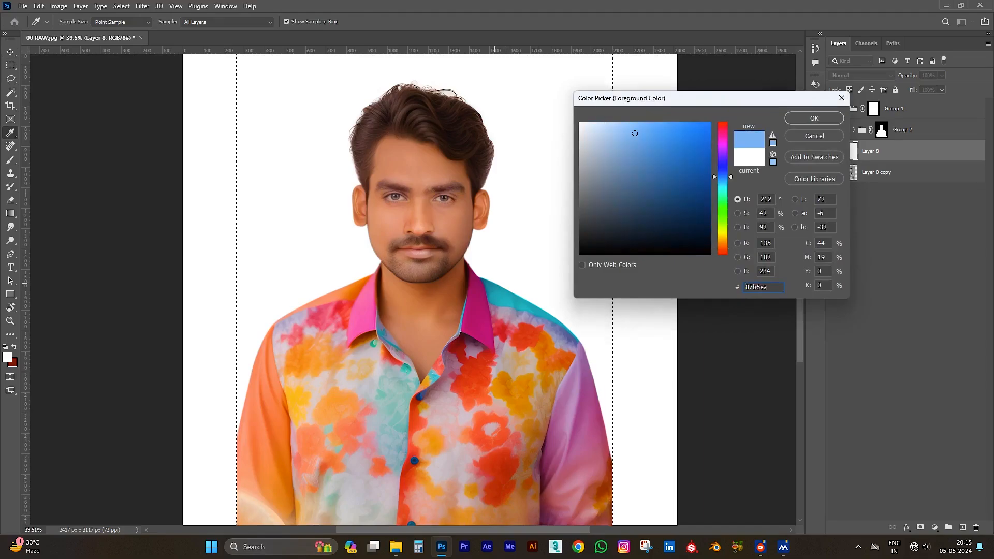
pyautogui.click(495, 283)
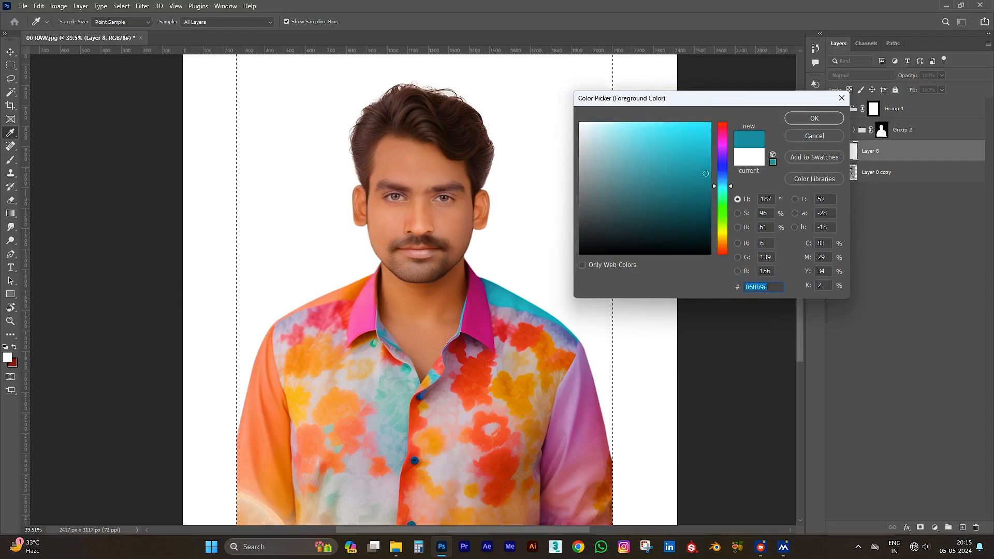
pyautogui.click(627, 131)
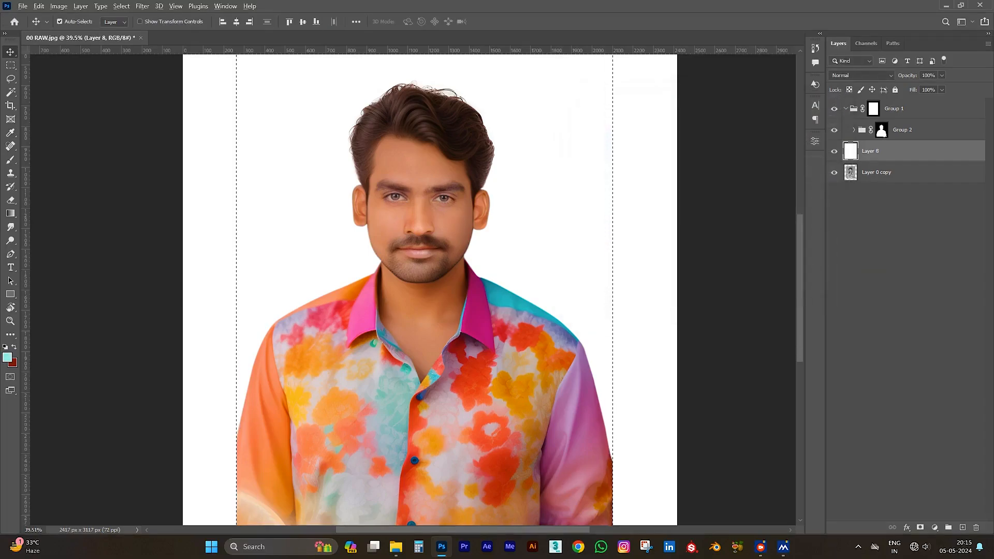
pyautogui.hotkey('alt', 'BackSpace')
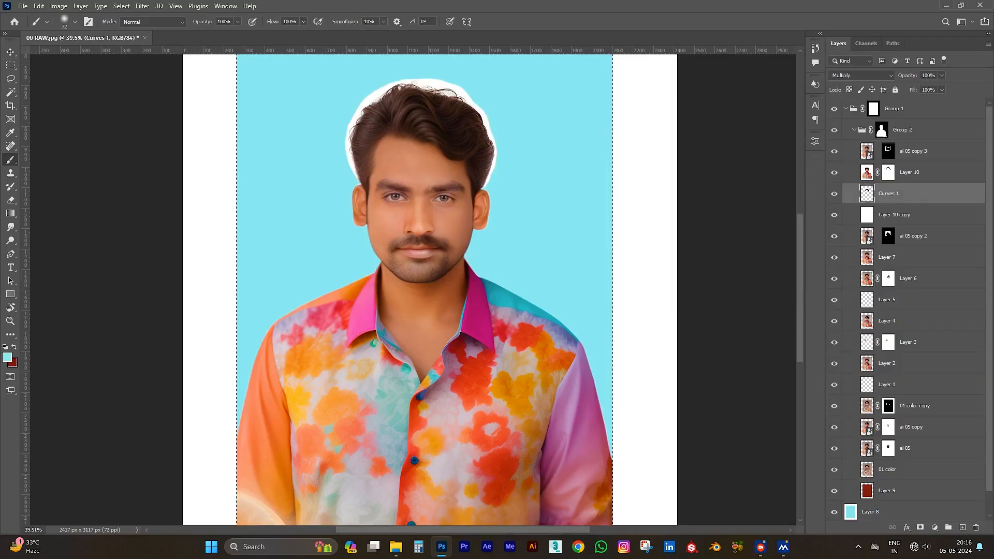
# Hide the layers from ai 05 copy 2 down to Layer 9, and erase Layer 10 copy's white halo at the hair's left side and top
pyautogui.click(903, 214)
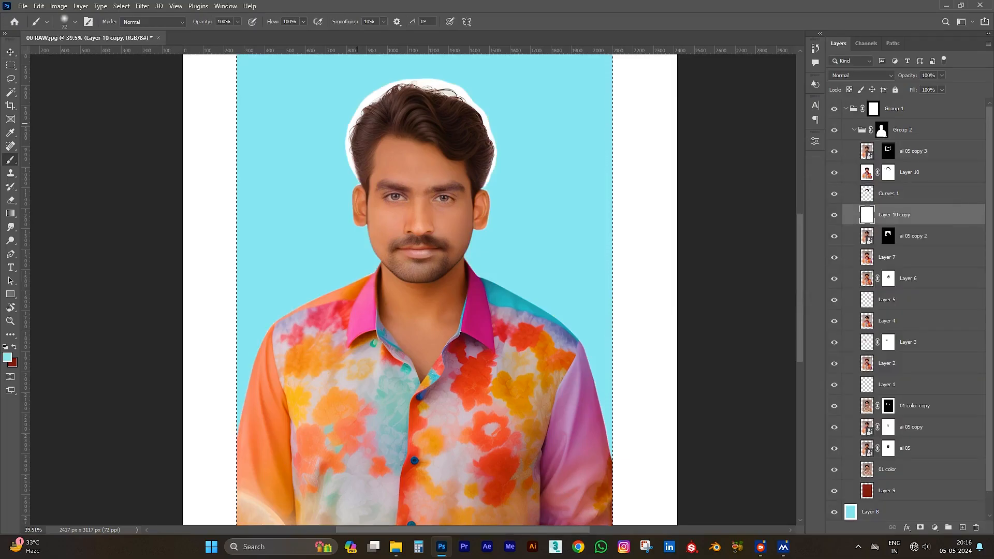
pyautogui.press('e')
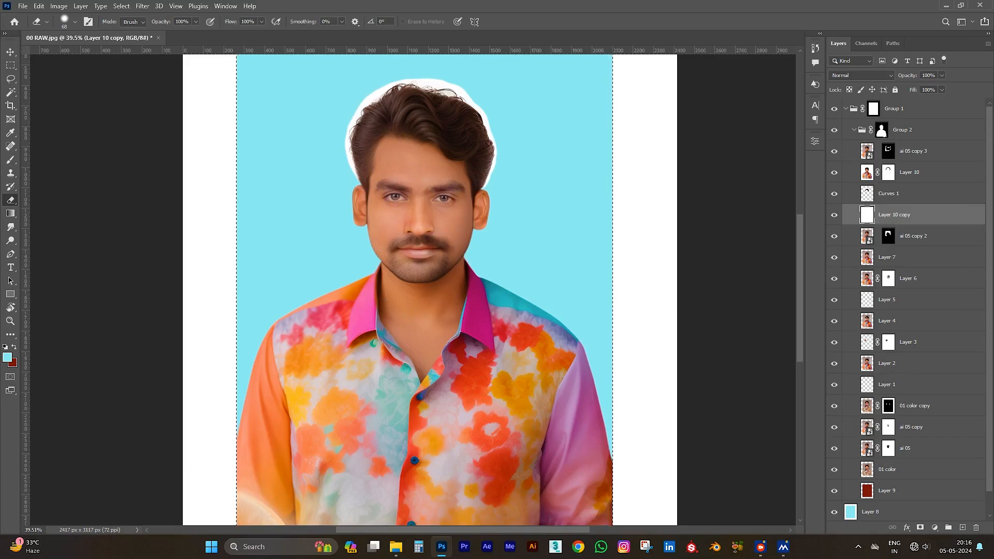
pyautogui.moveTo(834, 278); pyautogui.dragTo(834, 491)
pyautogui.moveTo(382, 87)
pyautogui.mouseDown()
pyautogui.moveTo(350, 137)
pyautogui.moveTo(355, 175)
pyautogui.mouseUp()
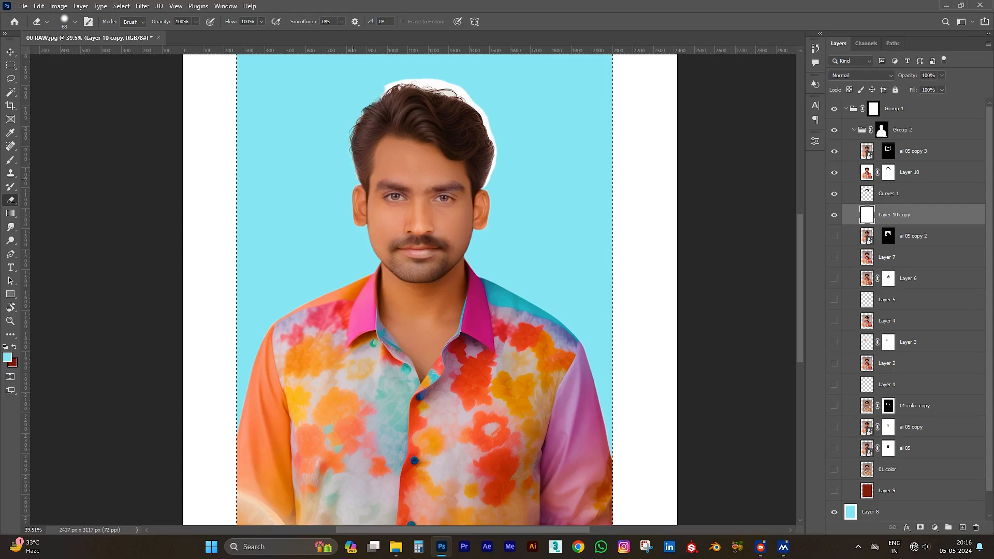
pyautogui.moveTo(384, 88); pyautogui.dragTo(427, 85)
# Erase the remaining white halo of Layer 10 copy along the right side of the hair with a soft eraser
pyautogui.scroll(5, 443, 86)
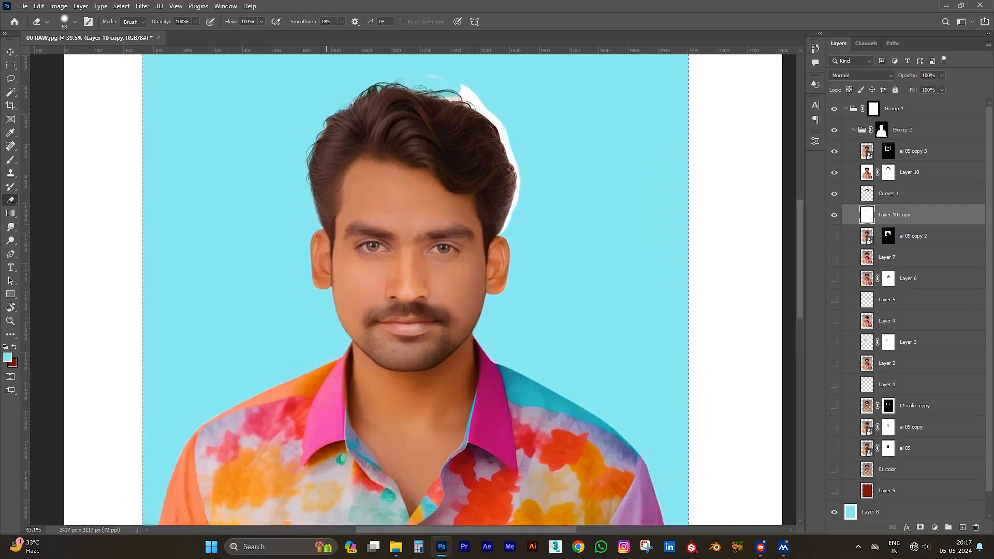
pyautogui.keyDown('alt'); pyautogui.rightClick(500, 116); pyautogui.keyUp('alt')
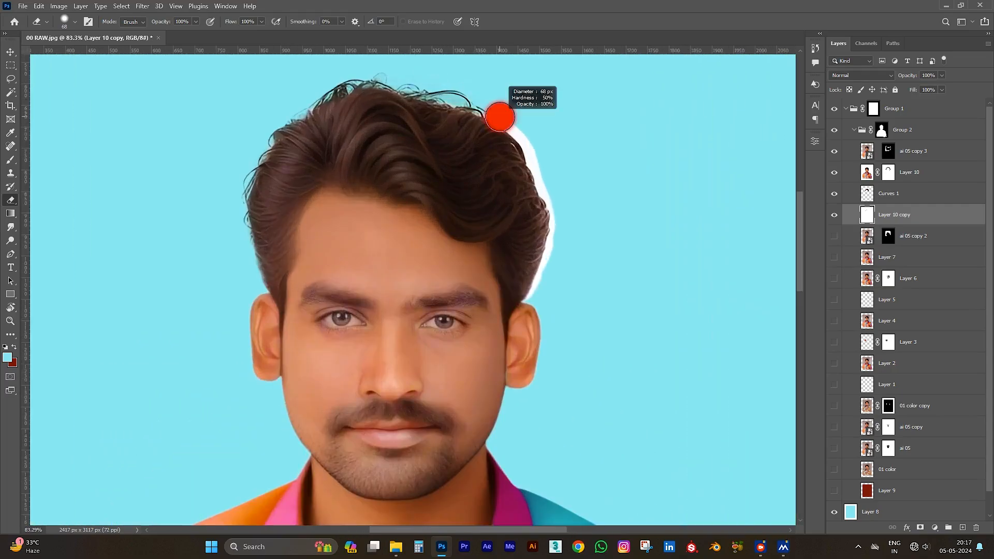
pyautogui.keyDown('alt'); pyautogui.rightClick(570, 167); pyautogui.keyUp('alt')
pyautogui.keyDown('alt'); pyautogui.rightClick(488, 93); pyautogui.keyUp('alt')
pyautogui.moveTo(494, 110)
pyautogui.mouseDown()
pyautogui.moveTo(539, 150)
pyautogui.moveTo(541, 186)
pyautogui.moveTo(562, 199)
pyautogui.moveTo(532, 296)
pyautogui.mouseUp()
pyautogui.keyDown('alt'); pyautogui.rightClick(561, 201); pyautogui.keyUp('alt')
pyautogui.moveTo(541, 250); pyautogui.dragTo(543, 222)
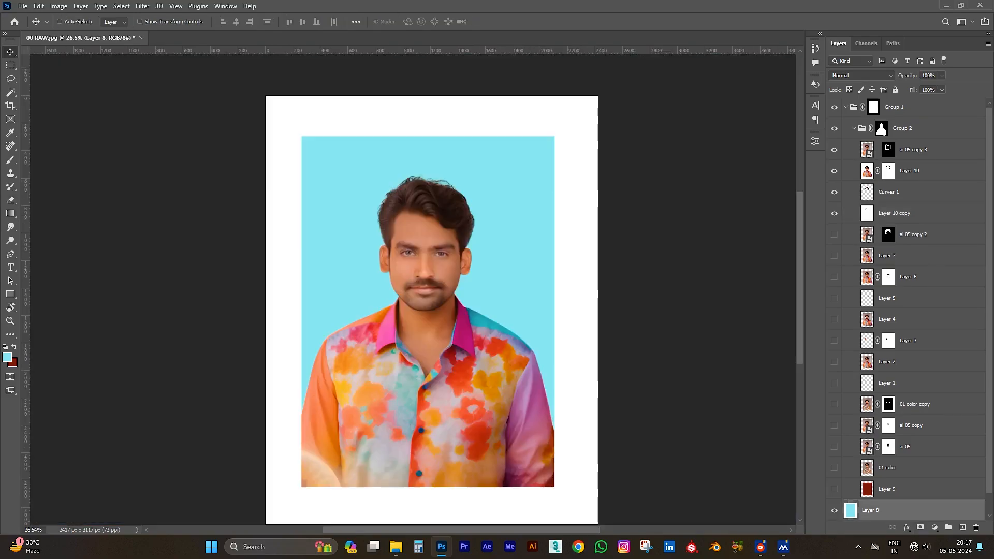
# Adjust the tone of the cyan background on Layer 8 with Levels
pyautogui.hotkey('ctrl', 'l')
pyautogui.moveTo(681, 196); pyautogui.dragTo(673, 196)
pyautogui.press('Return')
# Try to move Layer 8 to the bottom of Group 2 and hide Layer 0 copy
pyautogui.moveTo(878, 511); pyautogui.dragTo(879, 499)
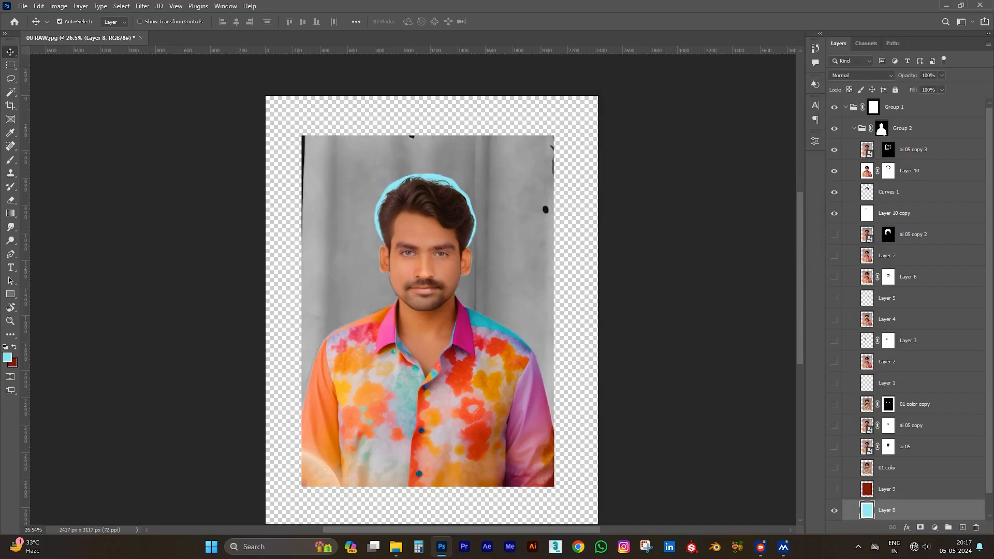
pyautogui.scroll(-1, 890, 438)
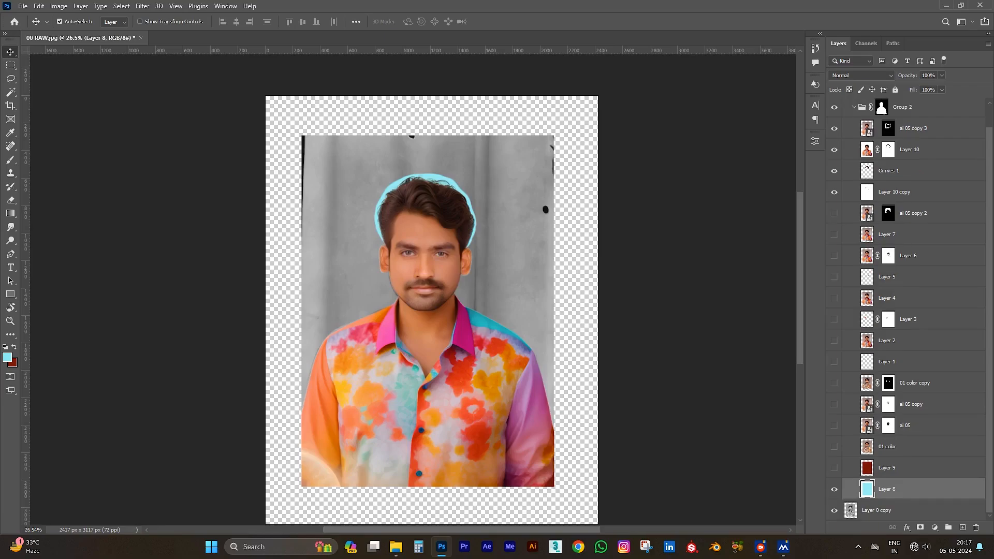
pyautogui.click(834, 511)
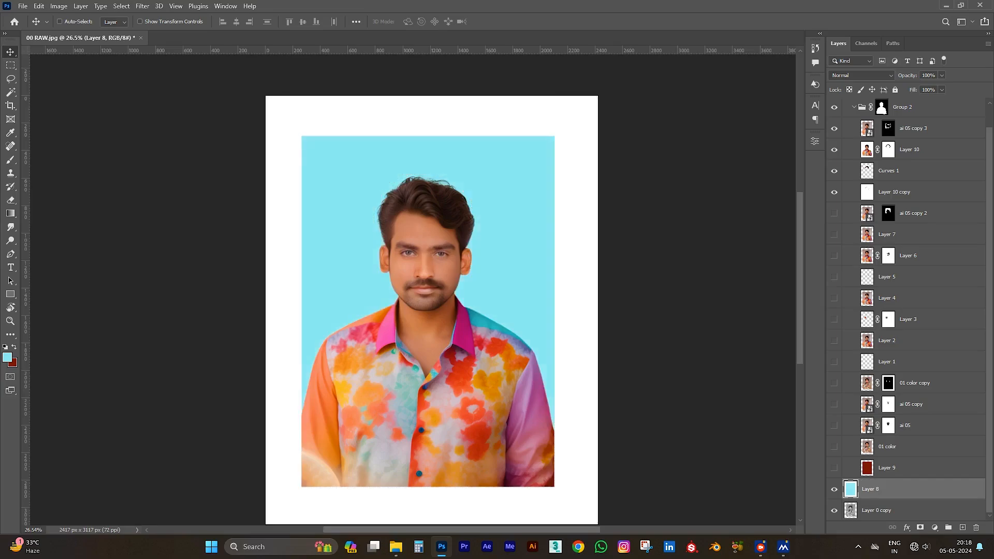
# Duplicate Layer 8 and load the cyan area of the duplicate as a selection
pyautogui.hotkey('ctrl', 'j')
pyautogui.hotkey('ctrl', 'a')
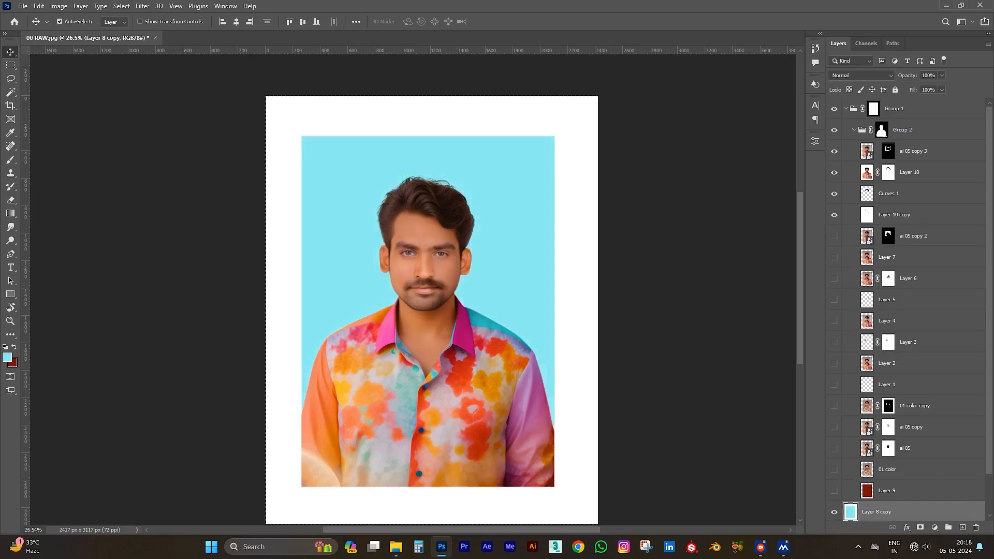
pyautogui.hotkey('ctrl', 'd')
pyautogui.keyDown('ctrl'); pyautogui.click(850, 511); pyautogui.keyUp('ctrl')
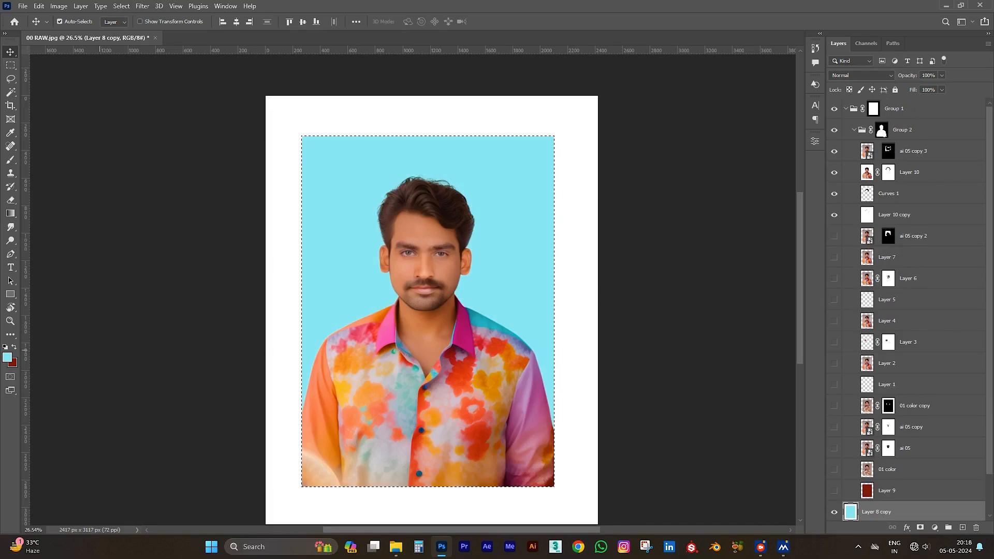
# Set the foreground color to a darker teal and fill the selection on Layer 8 copy with it
pyautogui.press('i')
pyautogui.click(7, 358)
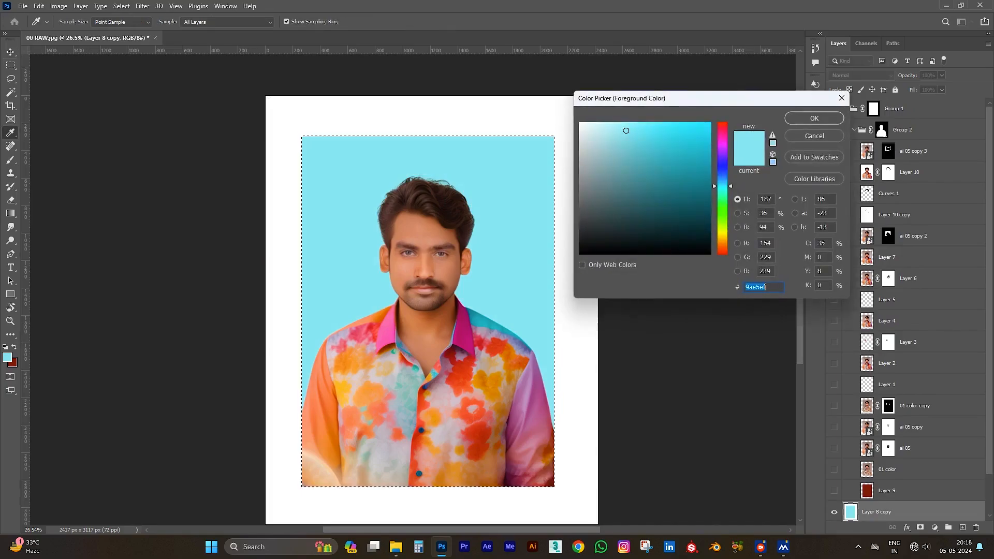
pyautogui.click(630, 171)
pyautogui.click(814, 118)
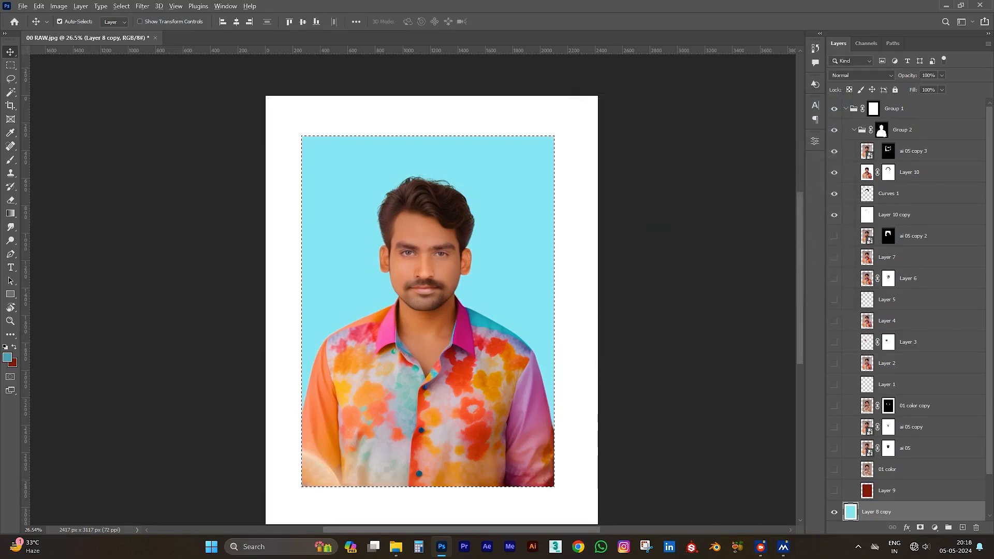
pyautogui.hotkey('alt', 'BackSpace')
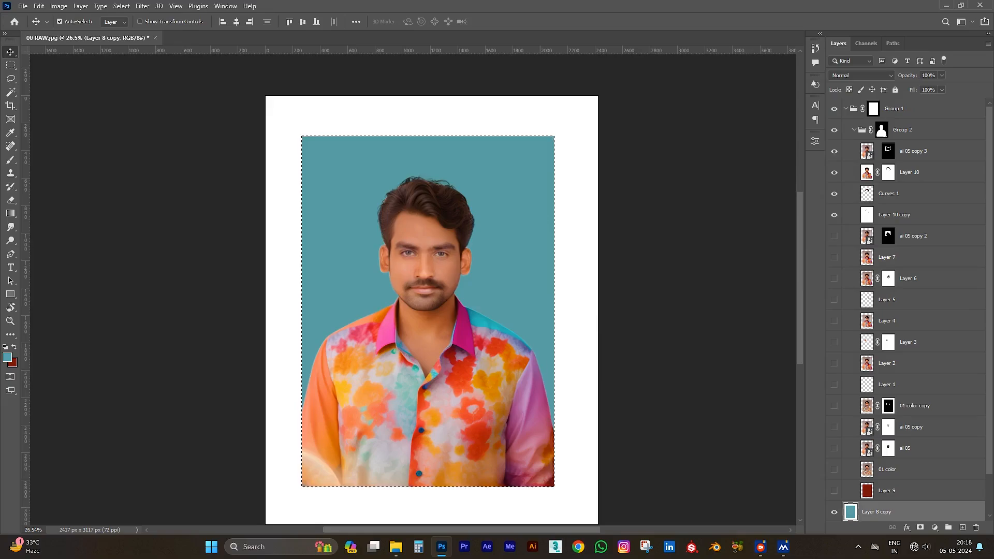
# Deselect, turn off Auto-Select, and erase the middle of Layer 8 copy with a 2000 to 3000 px soft eraser, leaving darker teal edges
pyautogui.click(60, 22)
pyautogui.hotkey('ctrl', 'd')
pyautogui.press('e')
pyautogui.moveTo(418, 290); pyautogui.dragTo(557, 295)
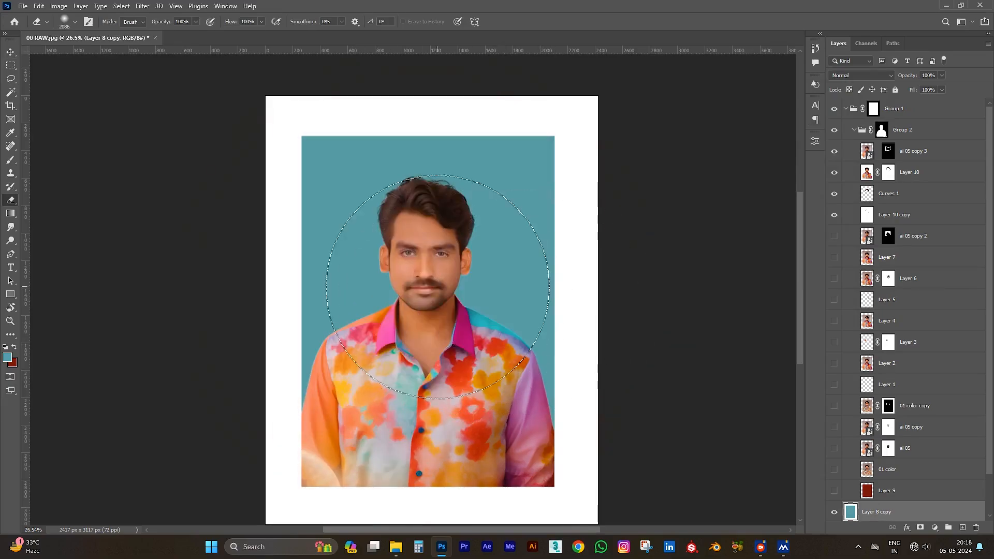
pyautogui.click(437, 286)
pyautogui.moveTo(433, 344); pyautogui.dragTo(500, 343)
pyautogui.click(424, 314)
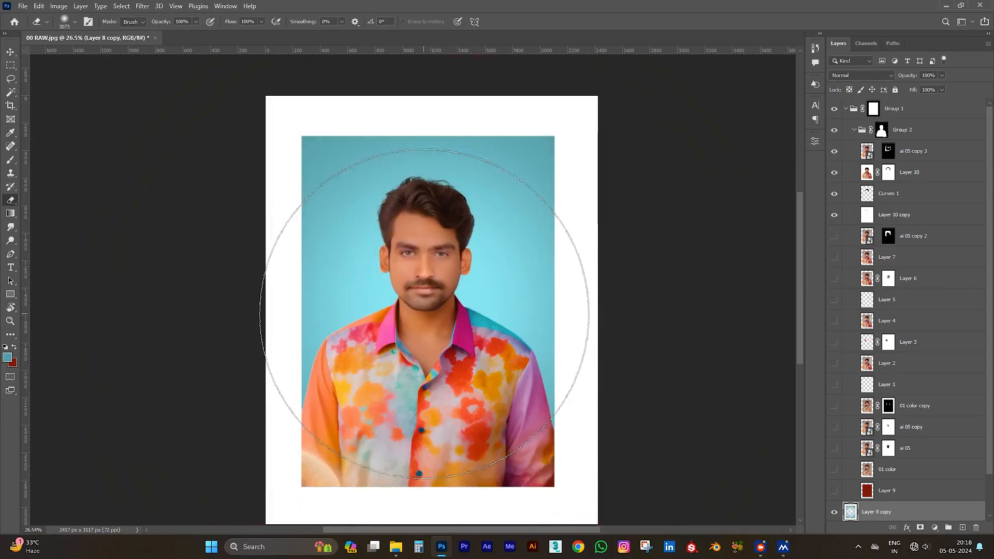
pyautogui.moveTo(421, 283); pyautogui.dragTo(270, 281)
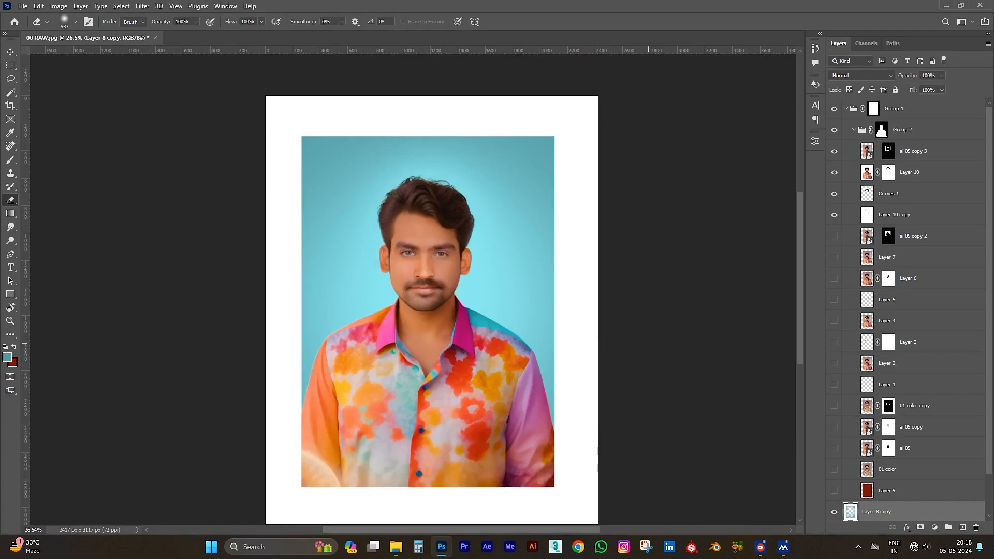
# Link all the layers inside Group 2 together and collapse the group
pyautogui.keyDown('ctrl'); pyautogui.click(466, 352); pyautogui.keyUp('ctrl')
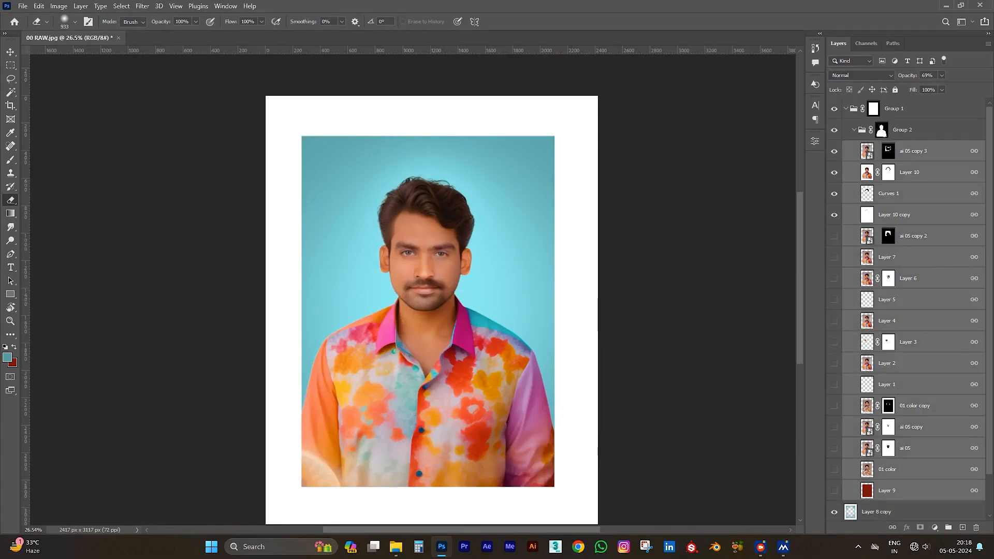
pyautogui.click(854, 130)
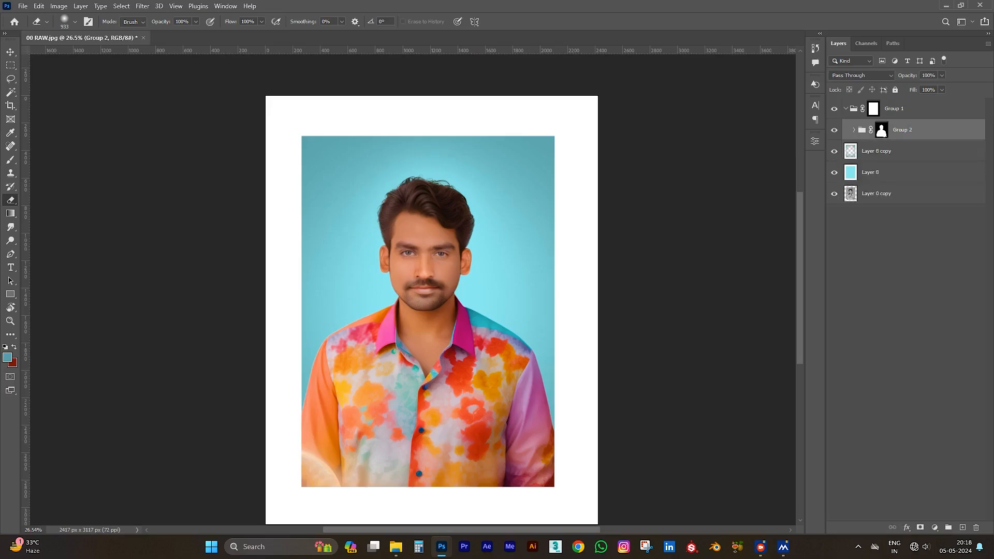
pyautogui.hotkey('ctrl', 't')
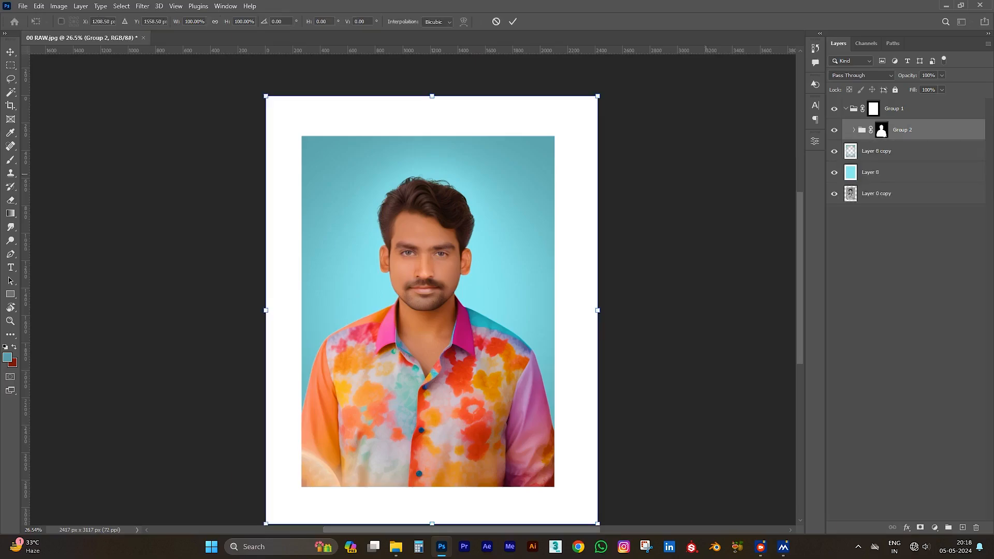
pyautogui.moveTo(597, 96); pyautogui.dragTo(617, 70)
pyautogui.hotkey('ctrl', 'z')
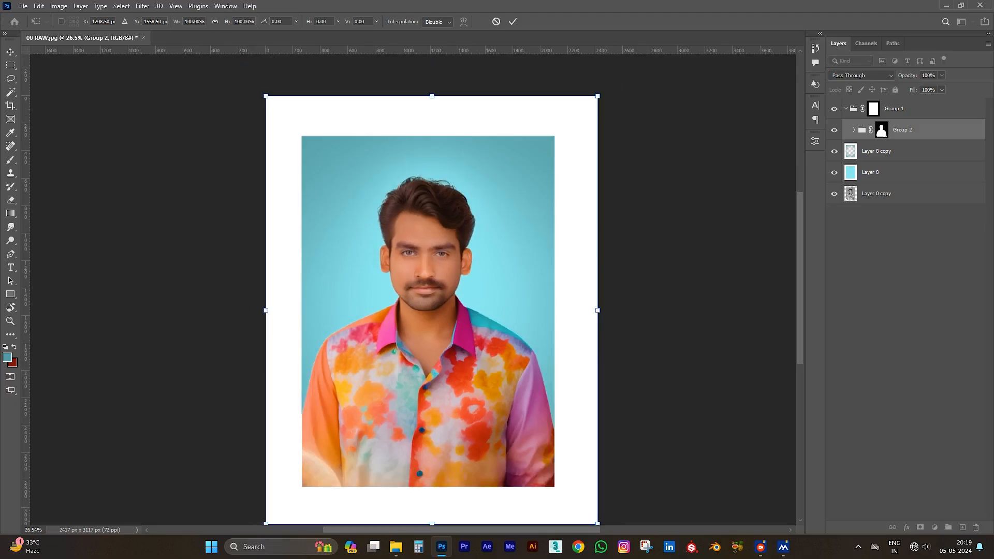
pyautogui.press('Escape')
# Link the masks of ai 05 copy 3 and ai 05 copy 2 to their layers, then select Layer 9 in Group 2
pyautogui.press('e')
pyautogui.click(854, 129)
pyautogui.click(878, 236)
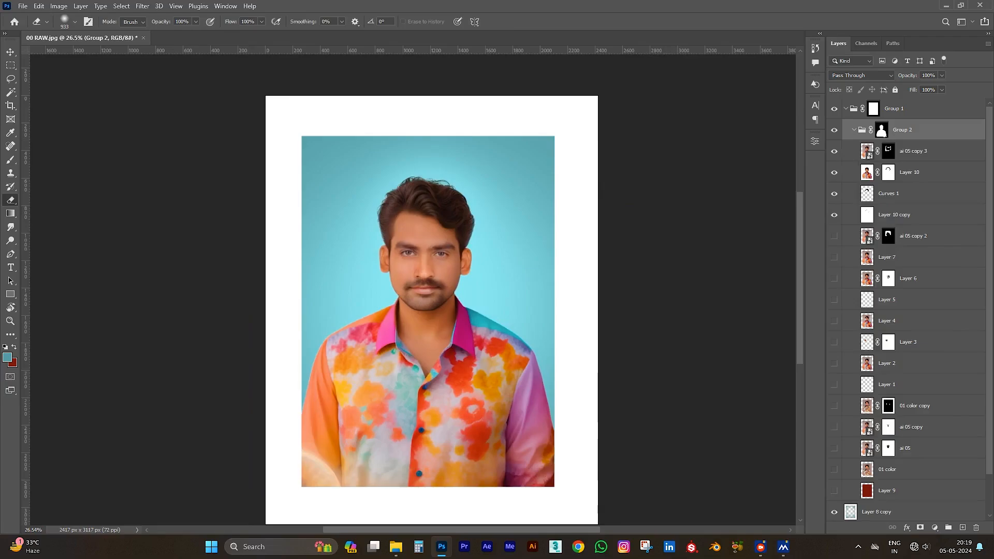
pyautogui.scroll(-2, 908, 310)
pyautogui.click(914, 447)
pyautogui.scroll(2, 914, 414)
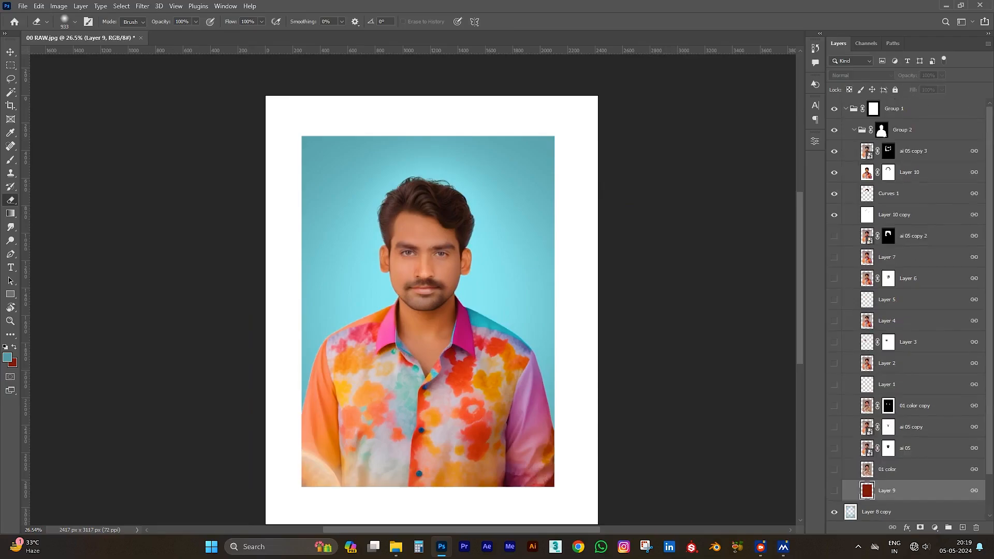
# Enlarge Group 2 proportionally with Free Transform and nudge it left so the man fills more of the cyan frame
pyautogui.click(853, 130)
pyautogui.hotkey('ctrl', 't')
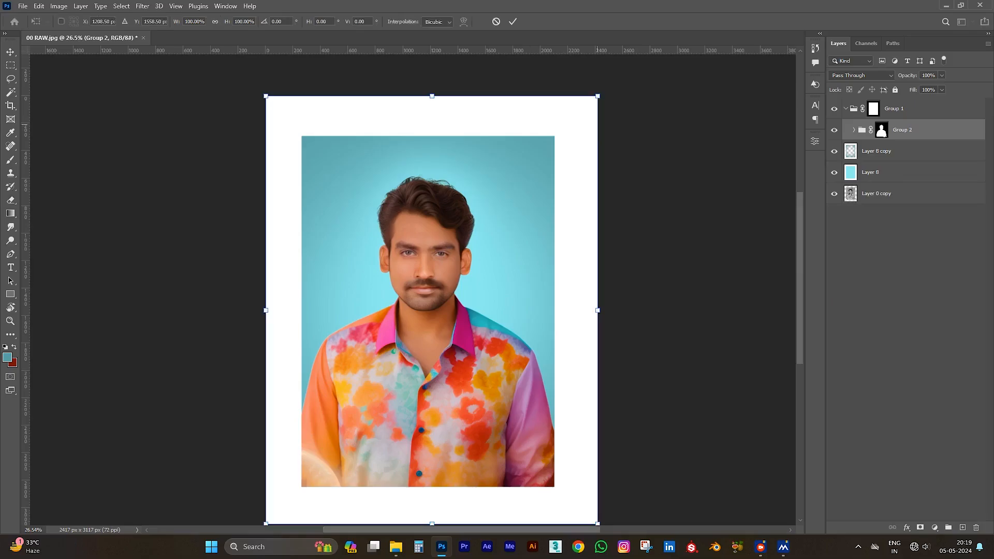
pyautogui.moveTo(595, 97); pyautogui.dragTo(625, 61)
pyautogui.moveTo(520, 199); pyautogui.dragTo(525, 204)
pyautogui.press('Left')
pyautogui.press('Left')
pyautogui.press('Left')
pyautogui.press('Return')
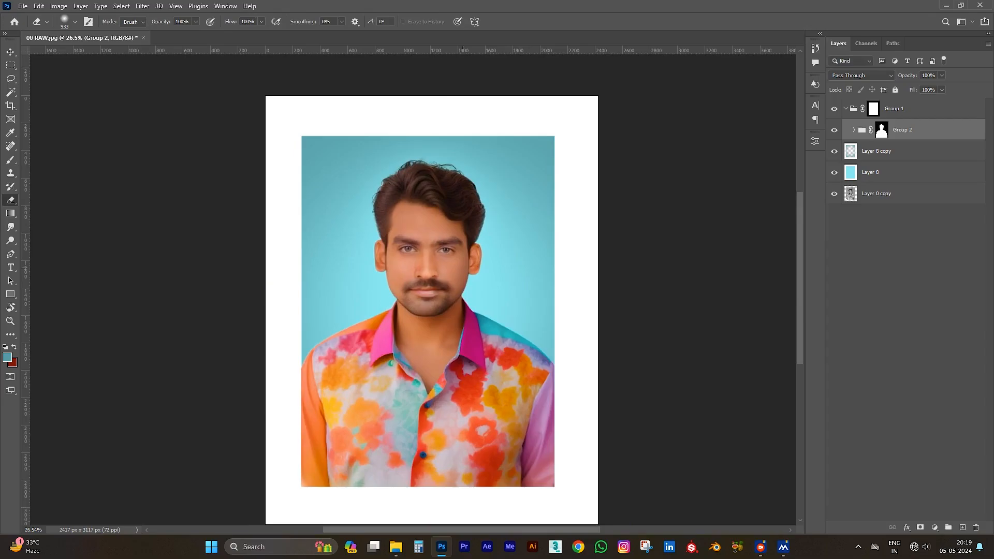
# Set the image resolution to 300 pixels/inch with resampling set to Automatic
pyautogui.press('v')
pyautogui.scroll(3, 425, 170)
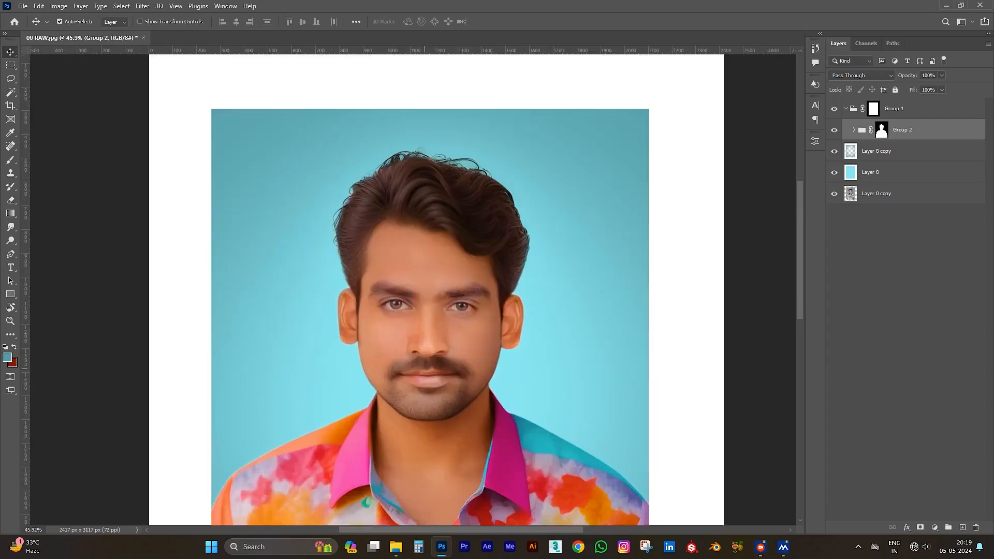
pyautogui.scroll(-4, 451, 171)
pyautogui.hotkey('ctrl', 'alt', 'i')
pyautogui.doubleClick(554, 201)
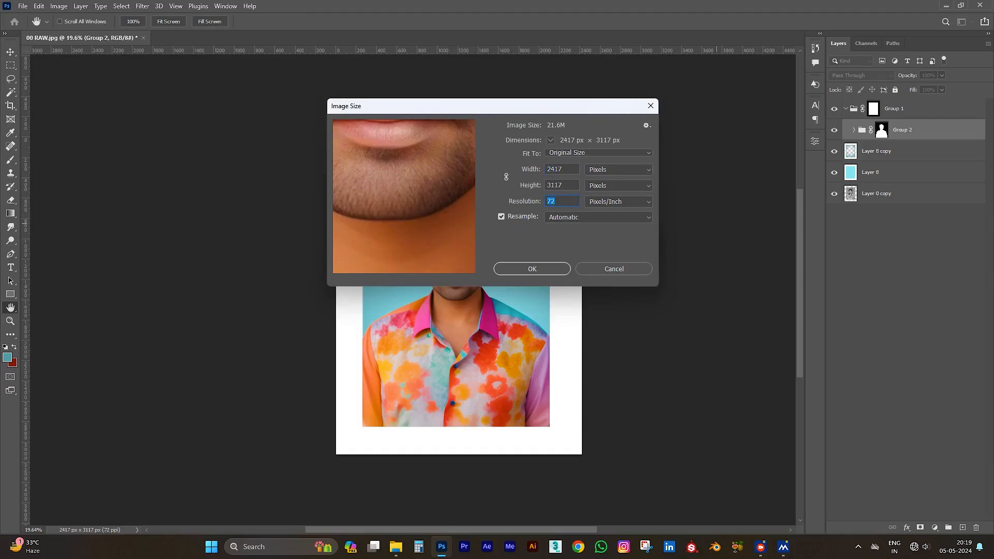
pyautogui.write('300')
pyautogui.press('Return')
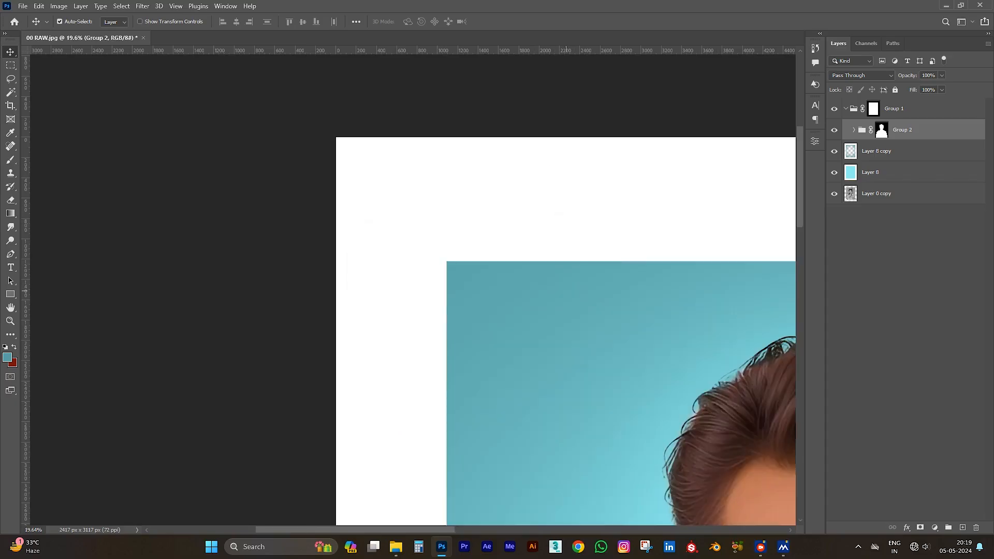
# Examine the resized portrait's face, hair edges and shirt up close and as a whole, and toggle Group 2's visibility
pyautogui.scroll(-5, 411, 287)
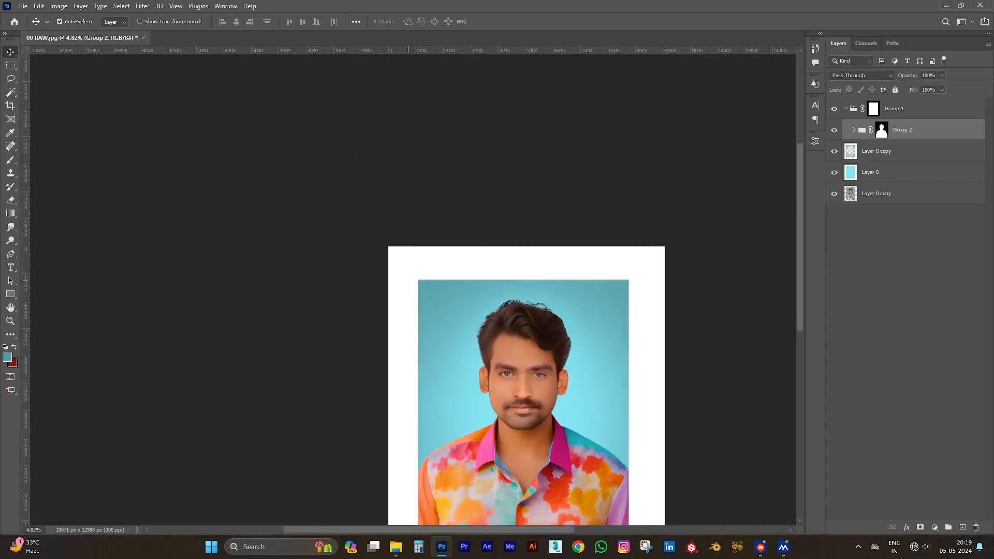
pyautogui.scroll(3, 607, 436)
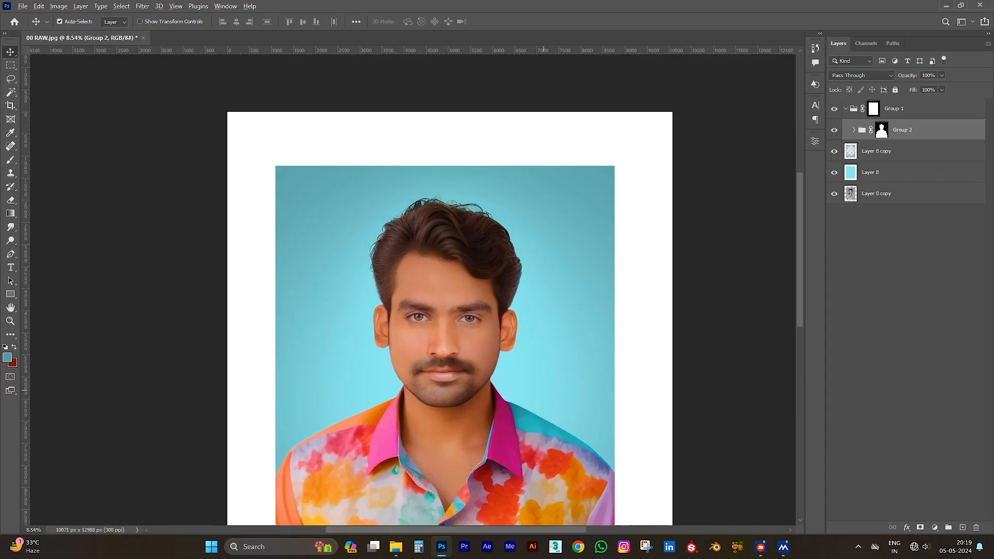
pyautogui.scroll(4, 518, 369)
pyautogui.scroll(-4, 445, 289)
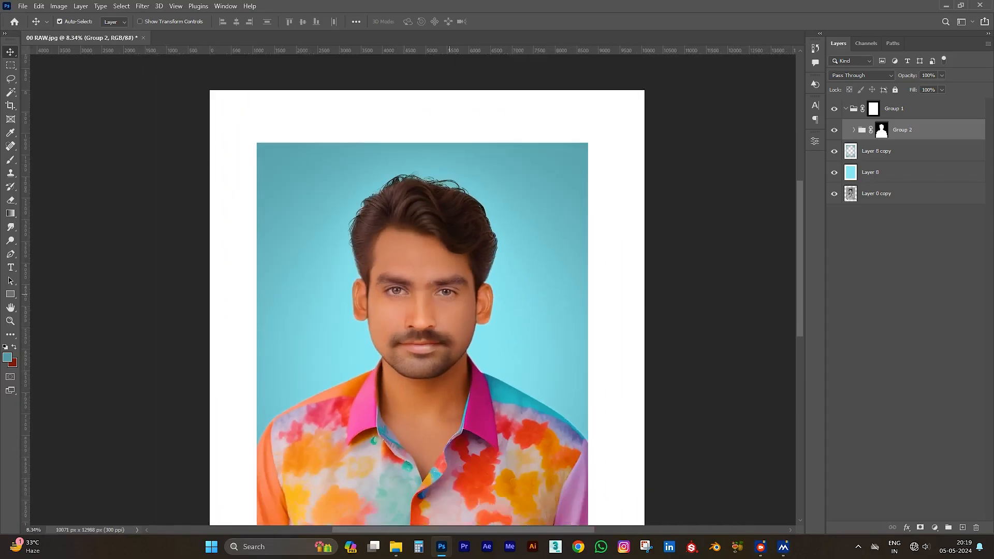
pyautogui.scroll(-3, 449, 294)
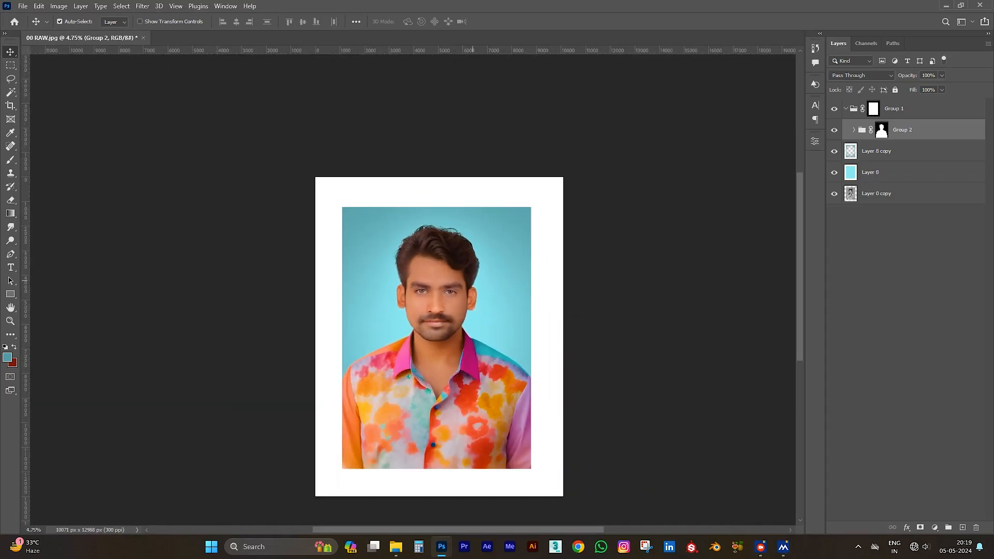
pyautogui.scroll(-1, 439, 331)
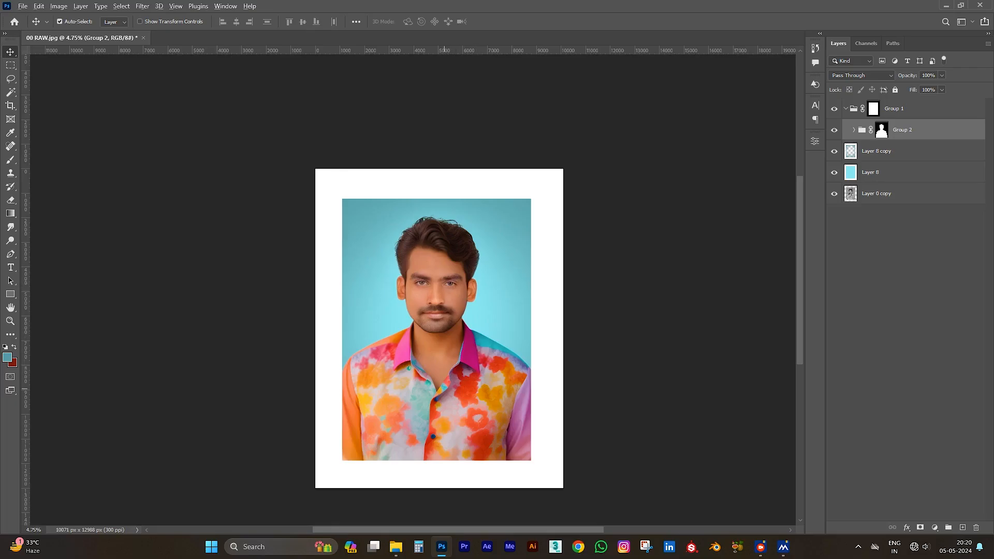
pyautogui.scroll(3, 443, 399)
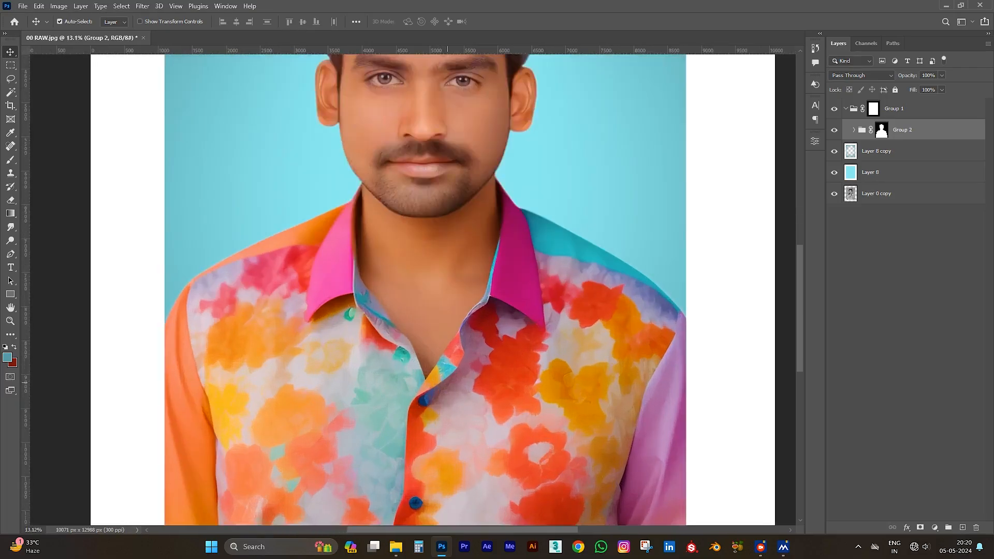
pyautogui.scroll(-2, 443, 290)
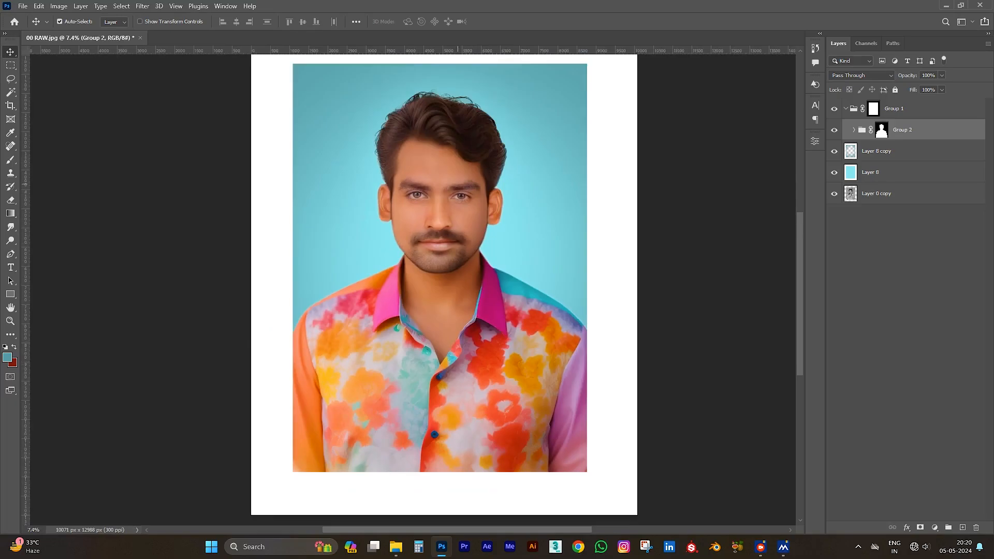
pyautogui.scroll(4, 433, 101)
pyautogui.scroll(-6, 446, 266)
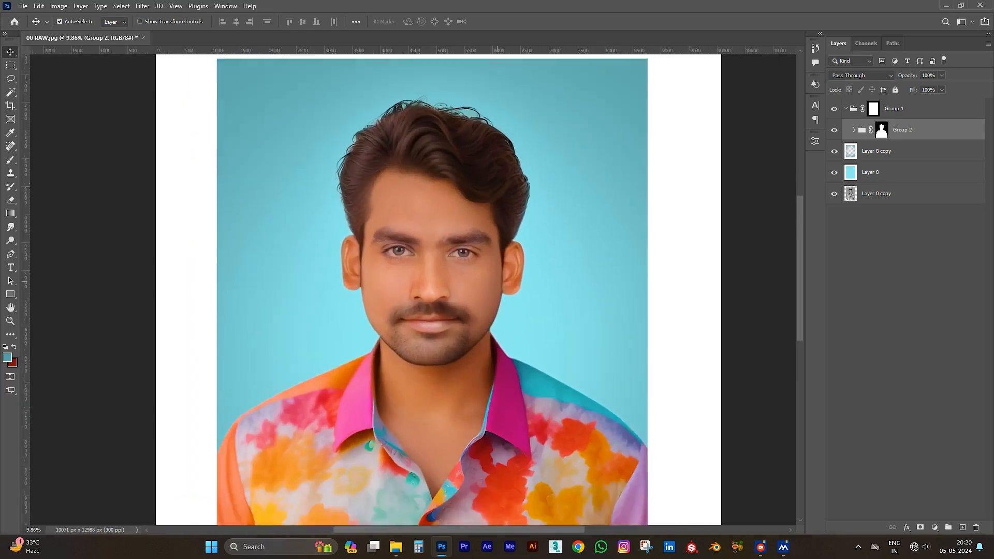
pyautogui.scroll(-1, 442, 290)
pyautogui.hscroll(1, 442, 290)
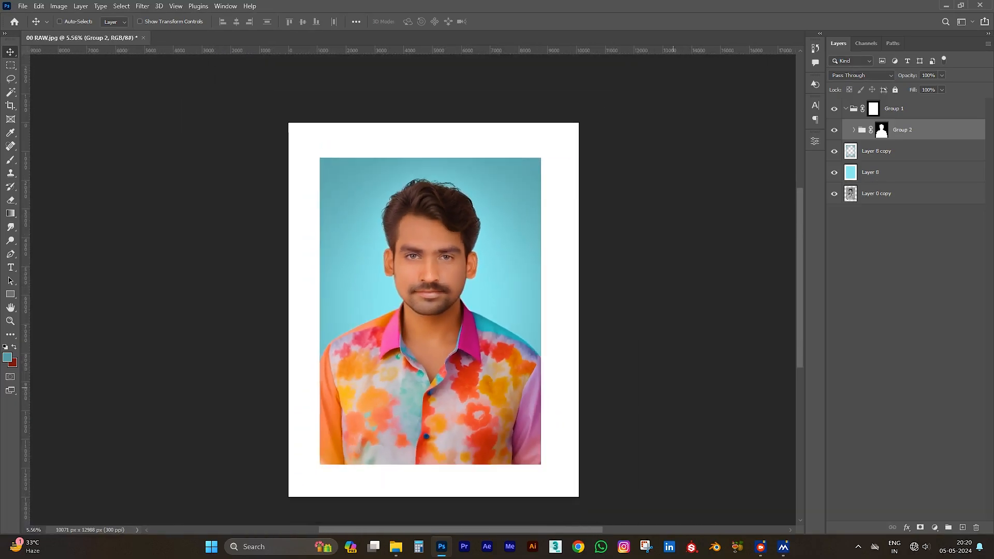
pyautogui.click(673, 388)
pyautogui.click(834, 130)
pyautogui.click(834, 130)
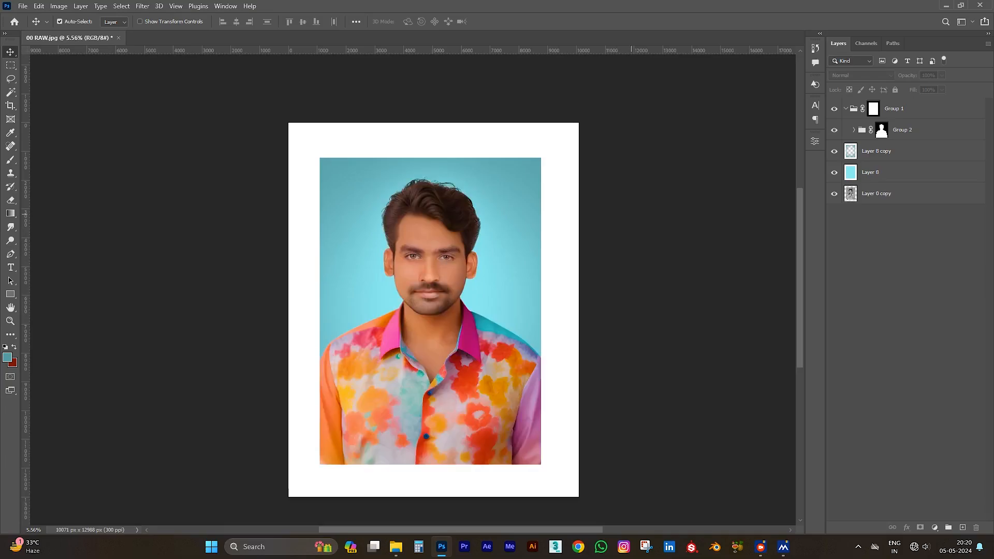
# Duplicate Layer 0 copy above Group 1, toggle the duplicate to compare before and after, and leave it hidden
pyautogui.moveTo(876, 193); pyautogui.dragTo(876, 104)
pyautogui.click(834, 109)
pyautogui.click(834, 109)
pyautogui.click(833, 109)
pyautogui.click(834, 108)
pyautogui.hotkey('ctrl', ',')
pyautogui.hotkey('ctrl', ',')
pyautogui.hotkey('ctrl', ',')
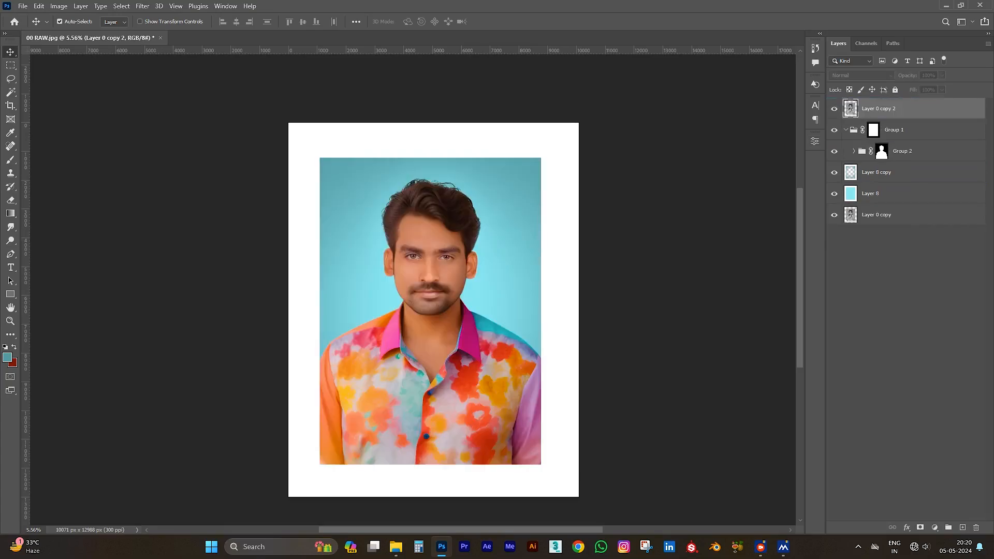
pyautogui.hotkey('ctrl', ',')
pyautogui.hotkey('ctrl', ',')
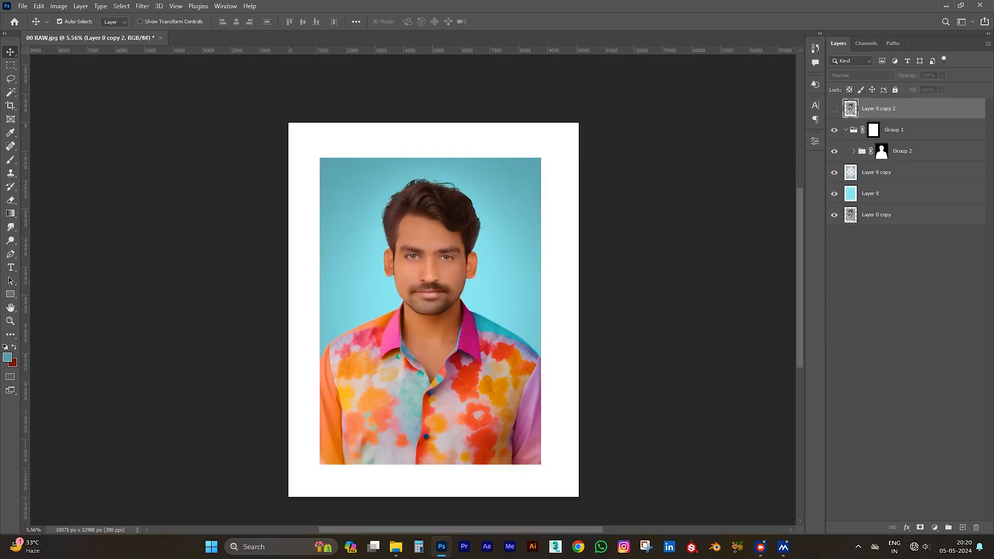